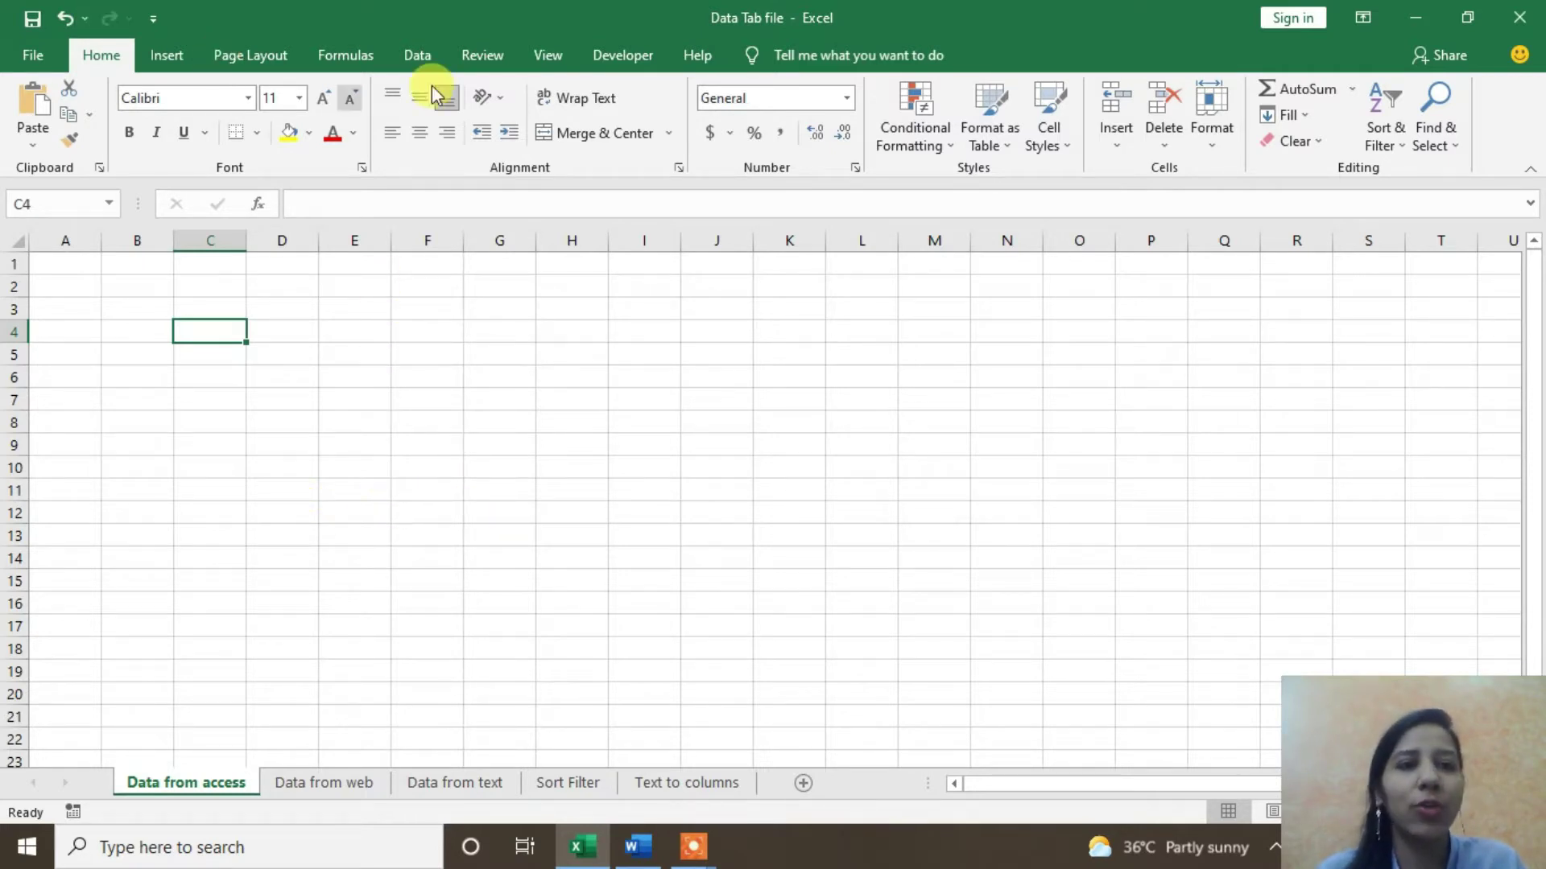
# Step: Select cell C4 on the Data from access sheet and look over the available external data sources
pyautogui.click(410, 56)
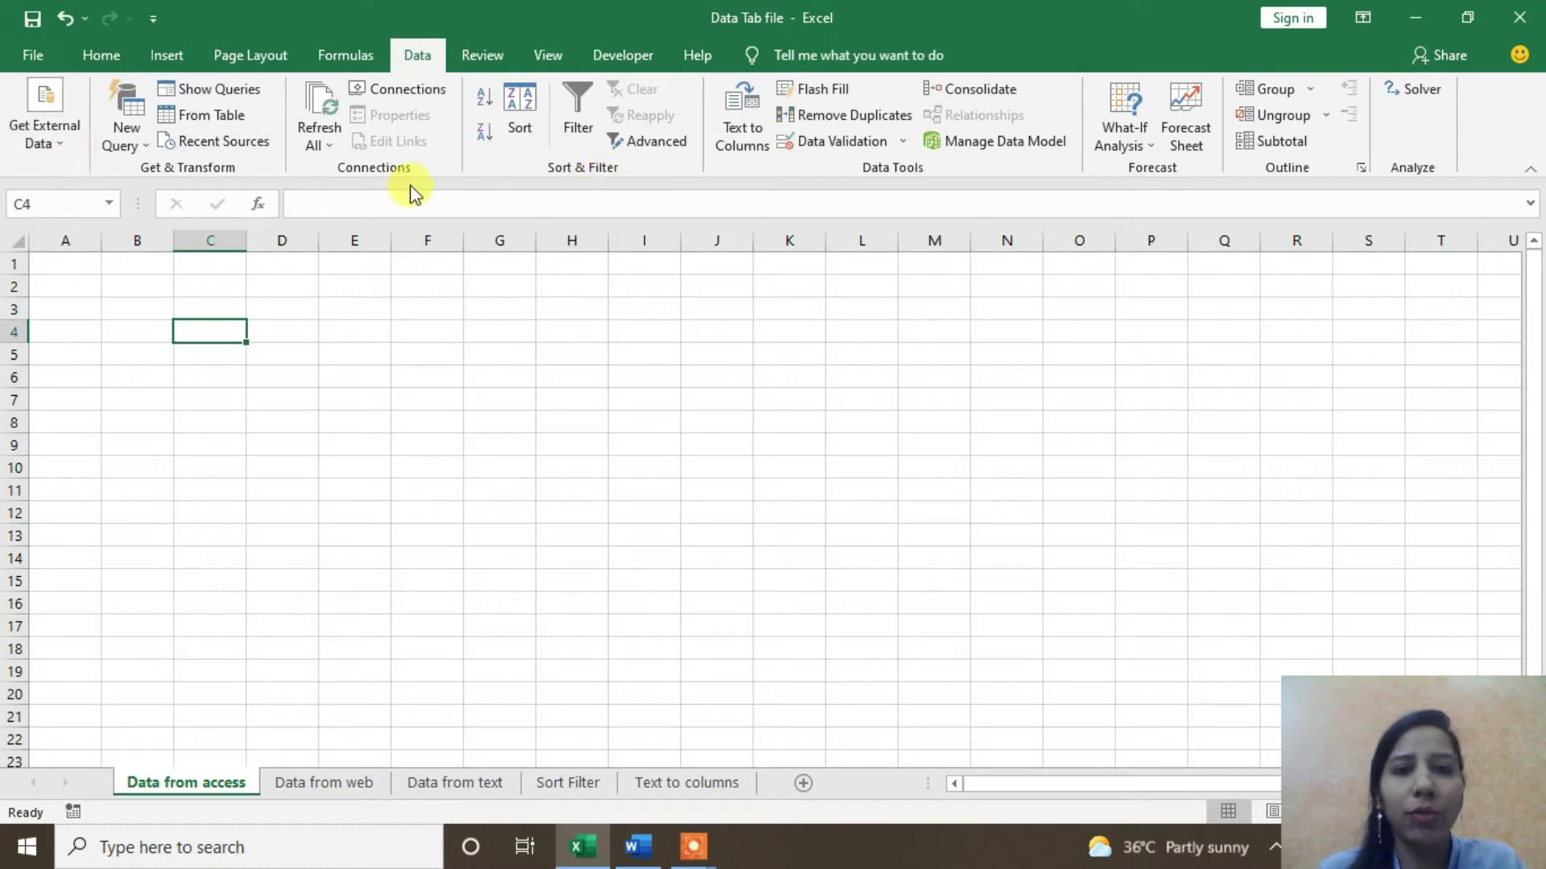
pyautogui.click(487, 445)
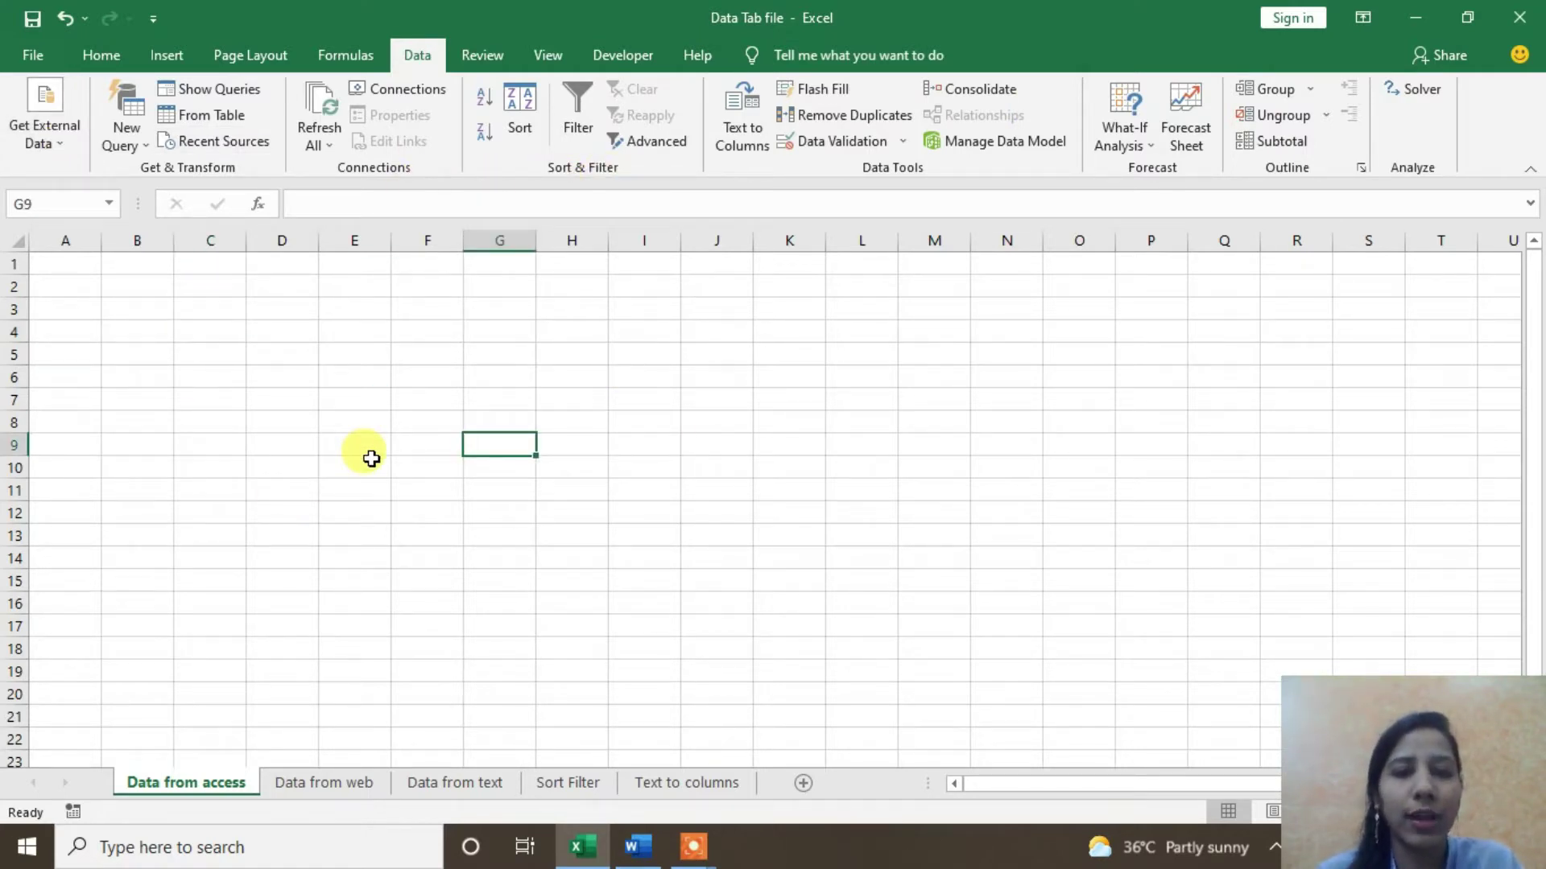
pyautogui.click(340, 490)
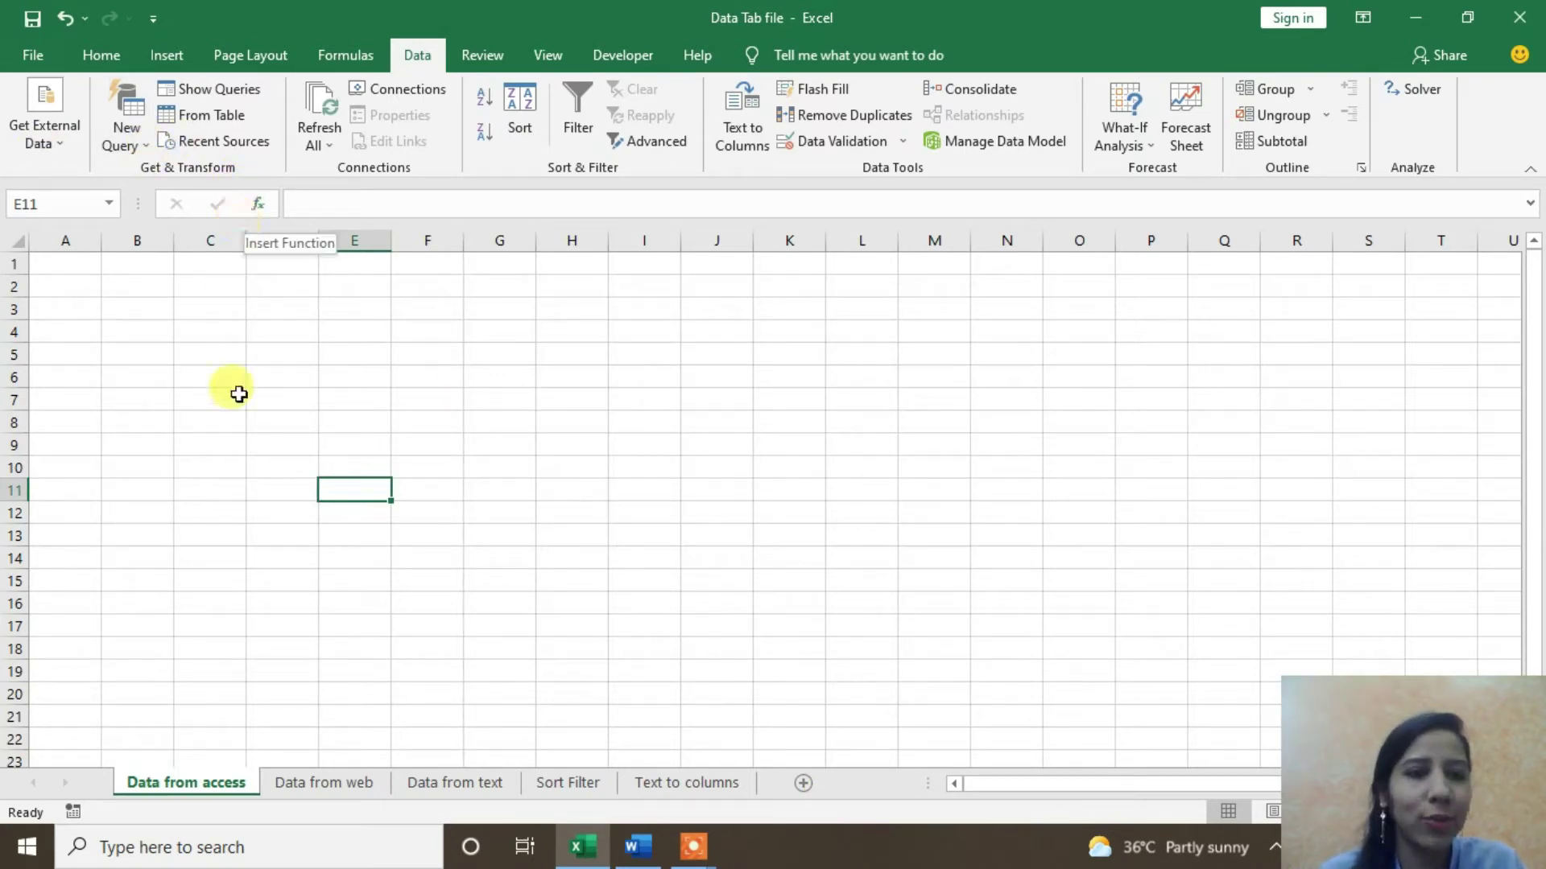
pyautogui.click(219, 338)
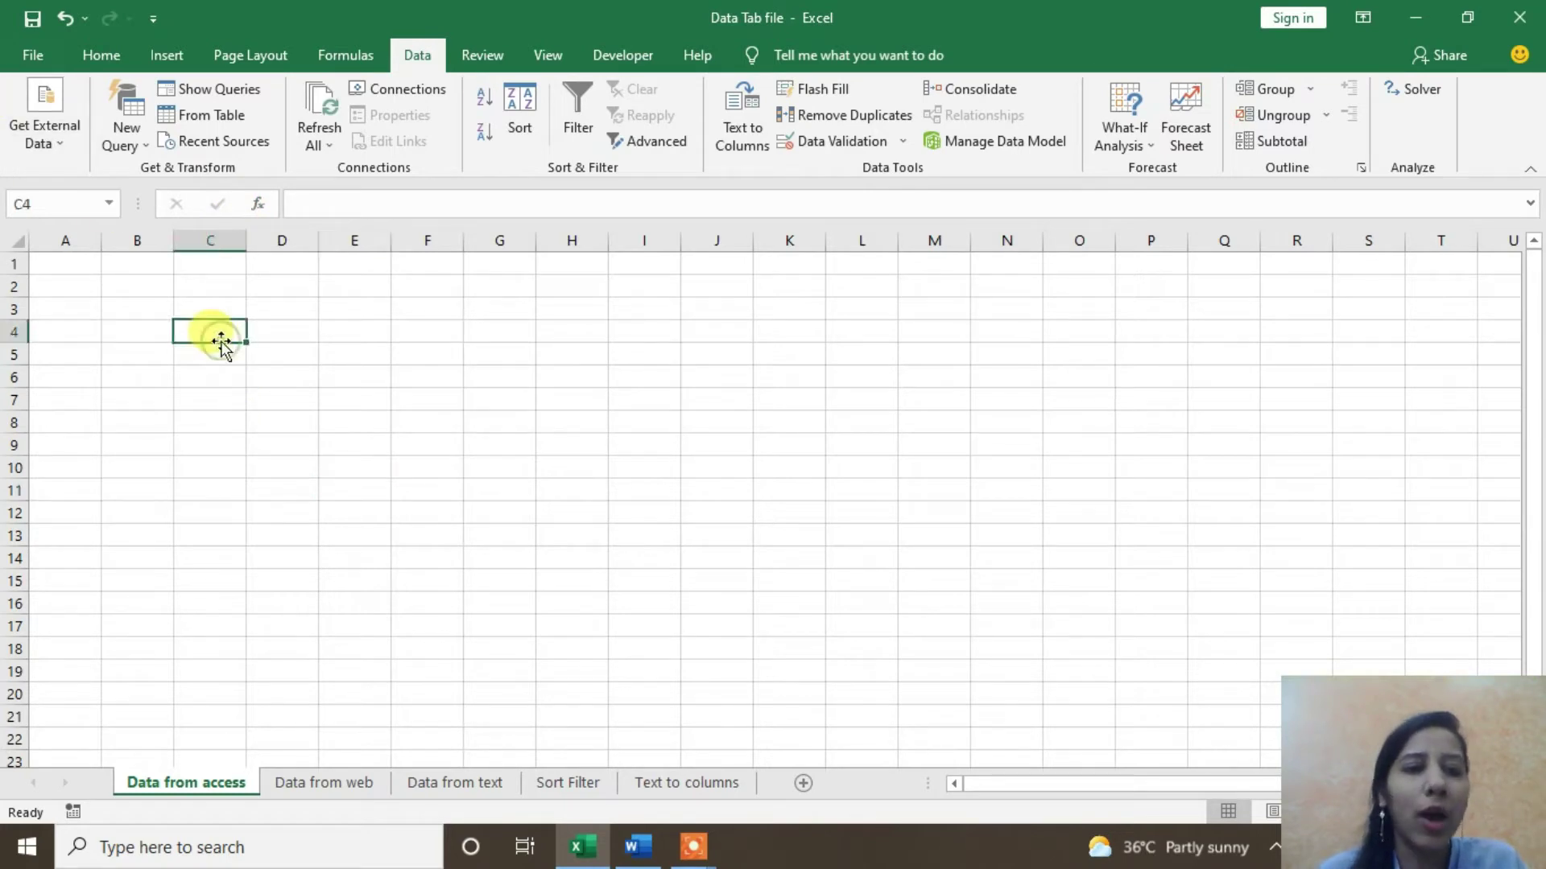
pyautogui.click(56, 144)
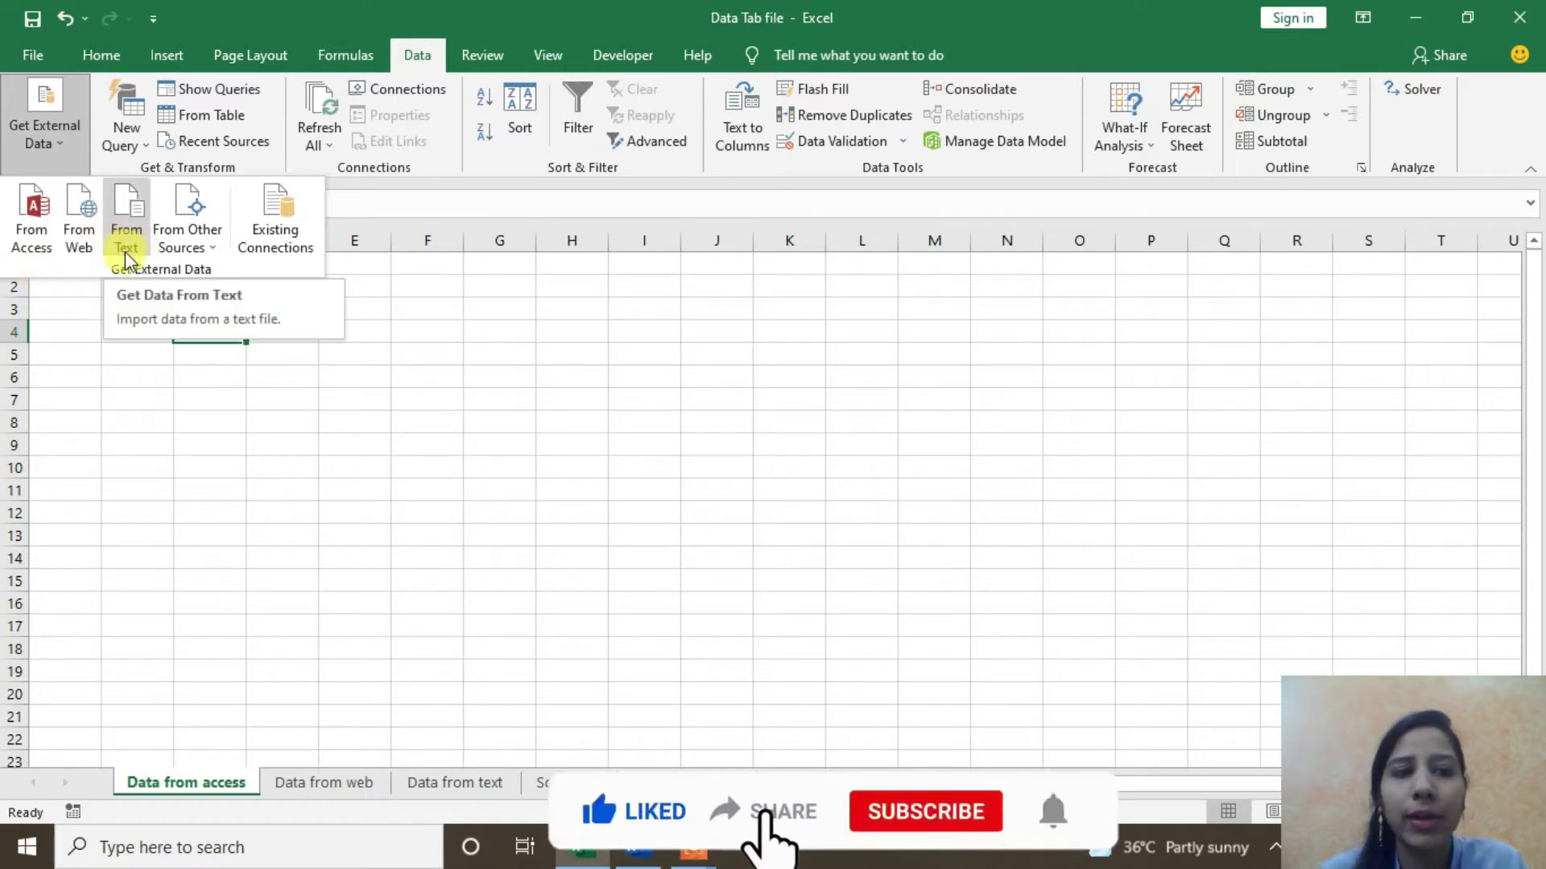
pyautogui.click(564, 433)
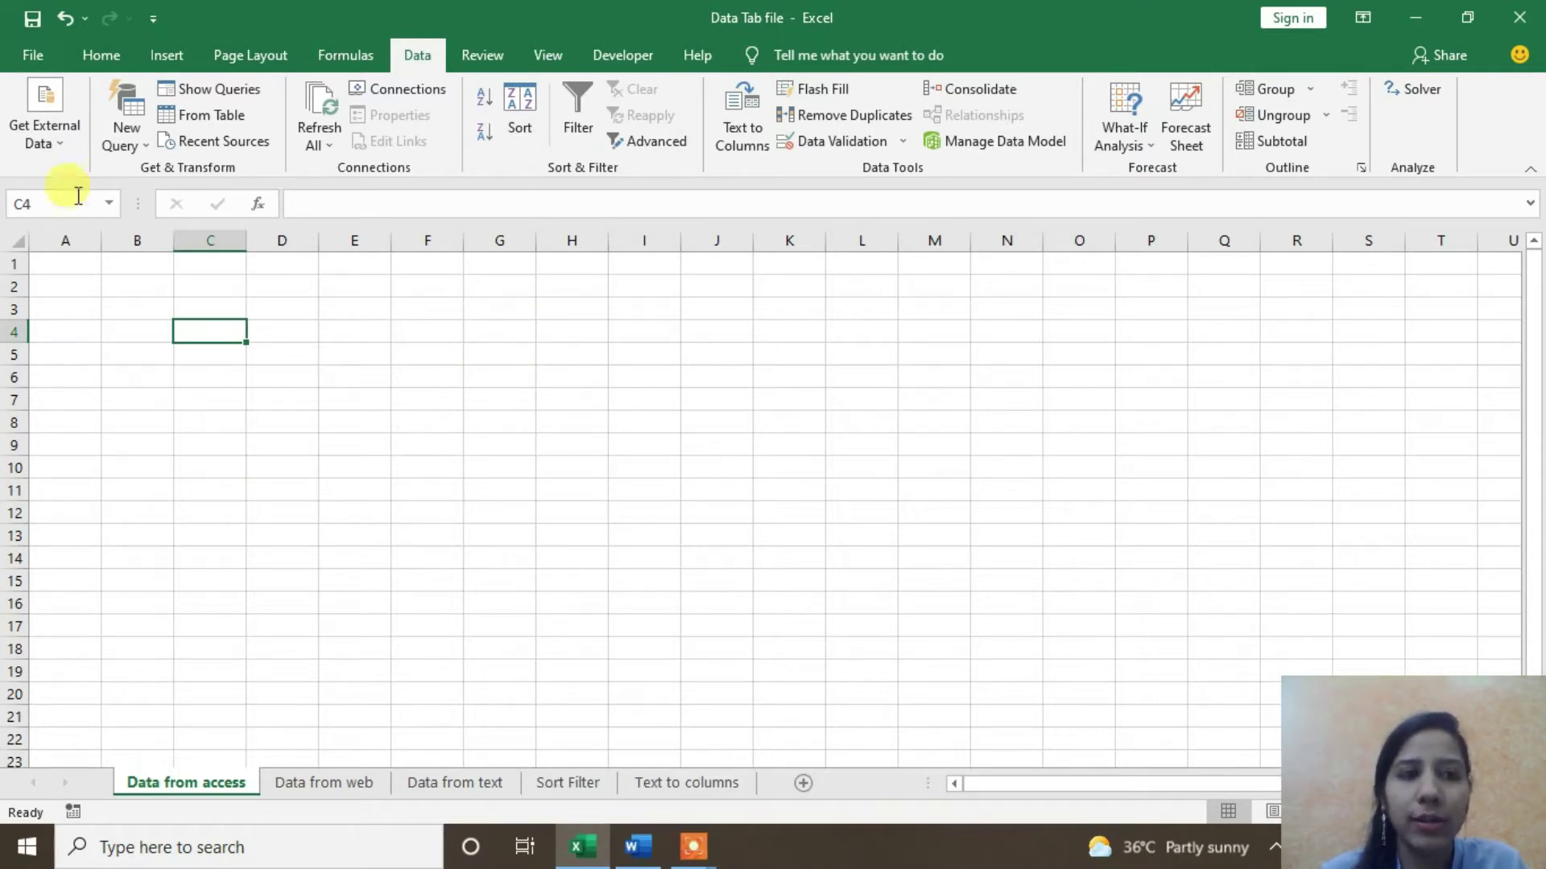
# Step: Get external data from Access, choosing the Student_database file on the Desktop as the source
pyautogui.click(65, 152)
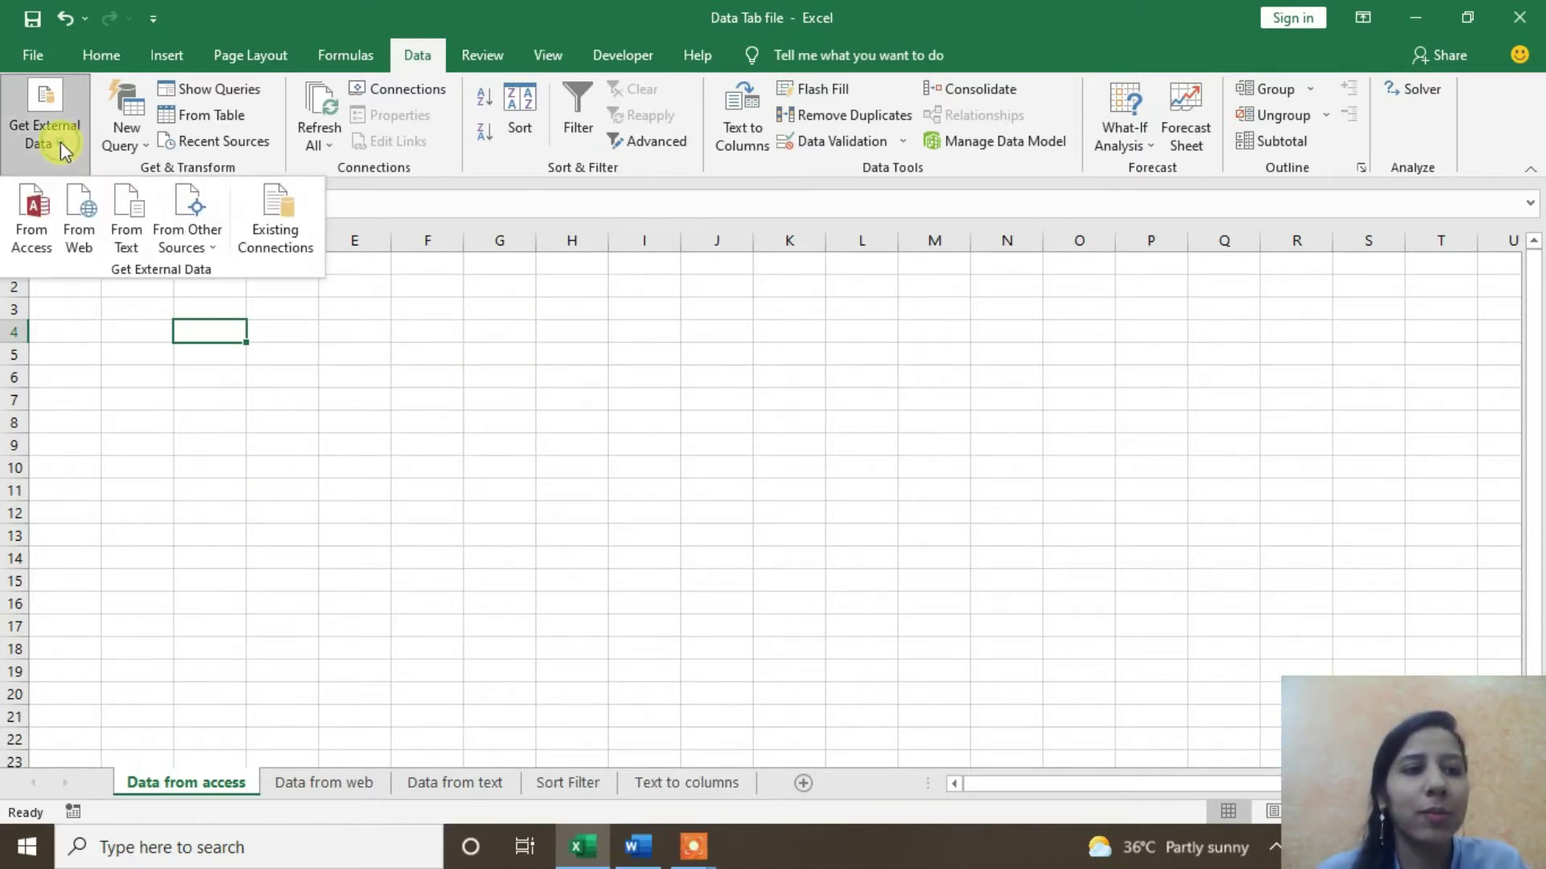
pyautogui.click(35, 239)
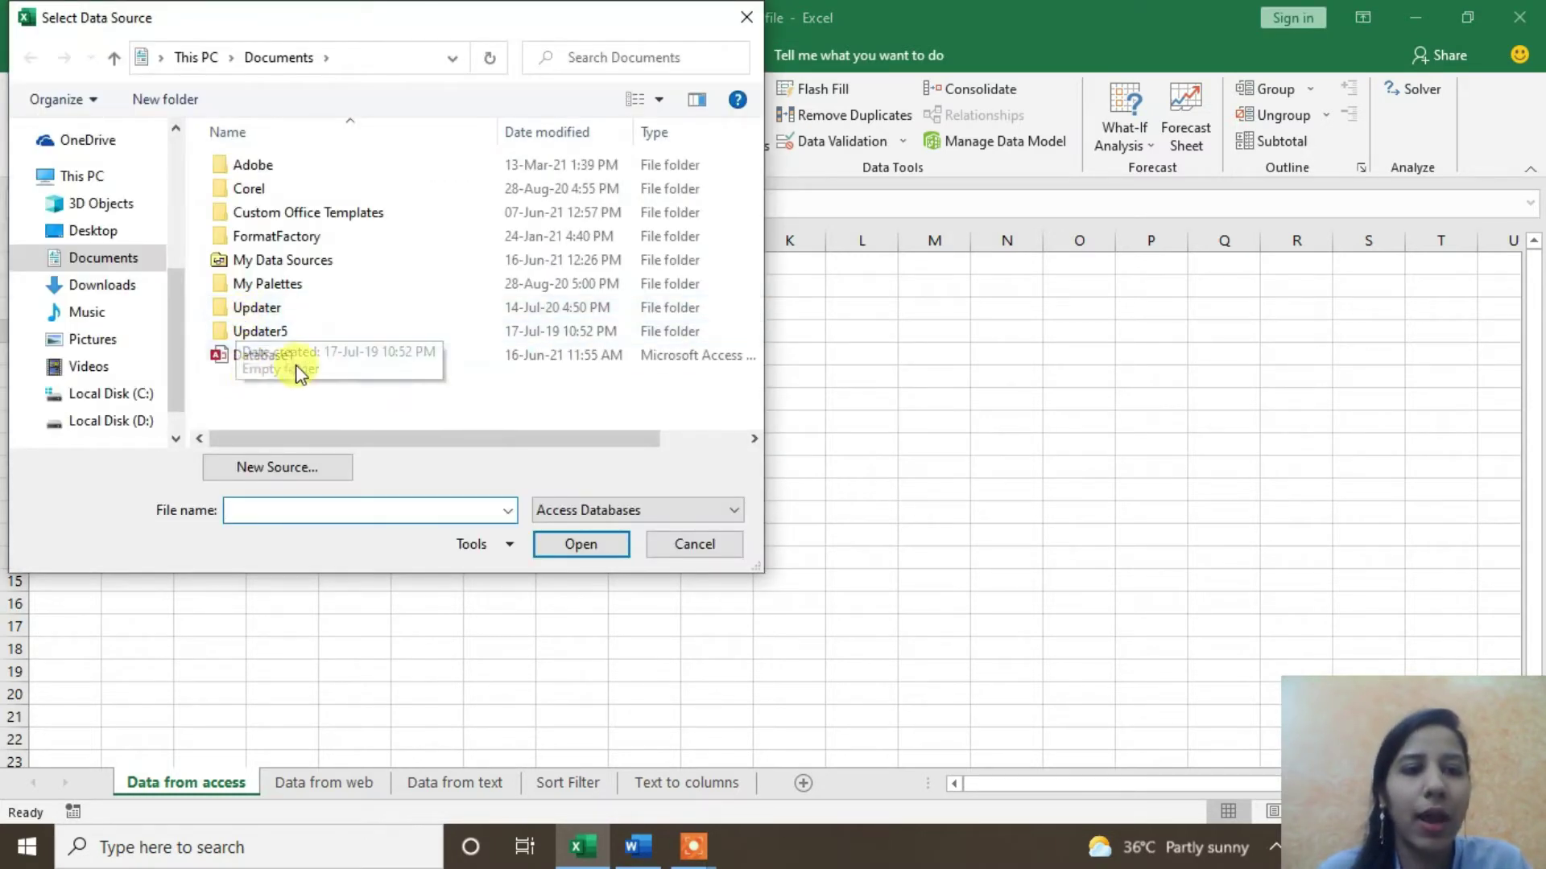
pyautogui.click(240, 361)
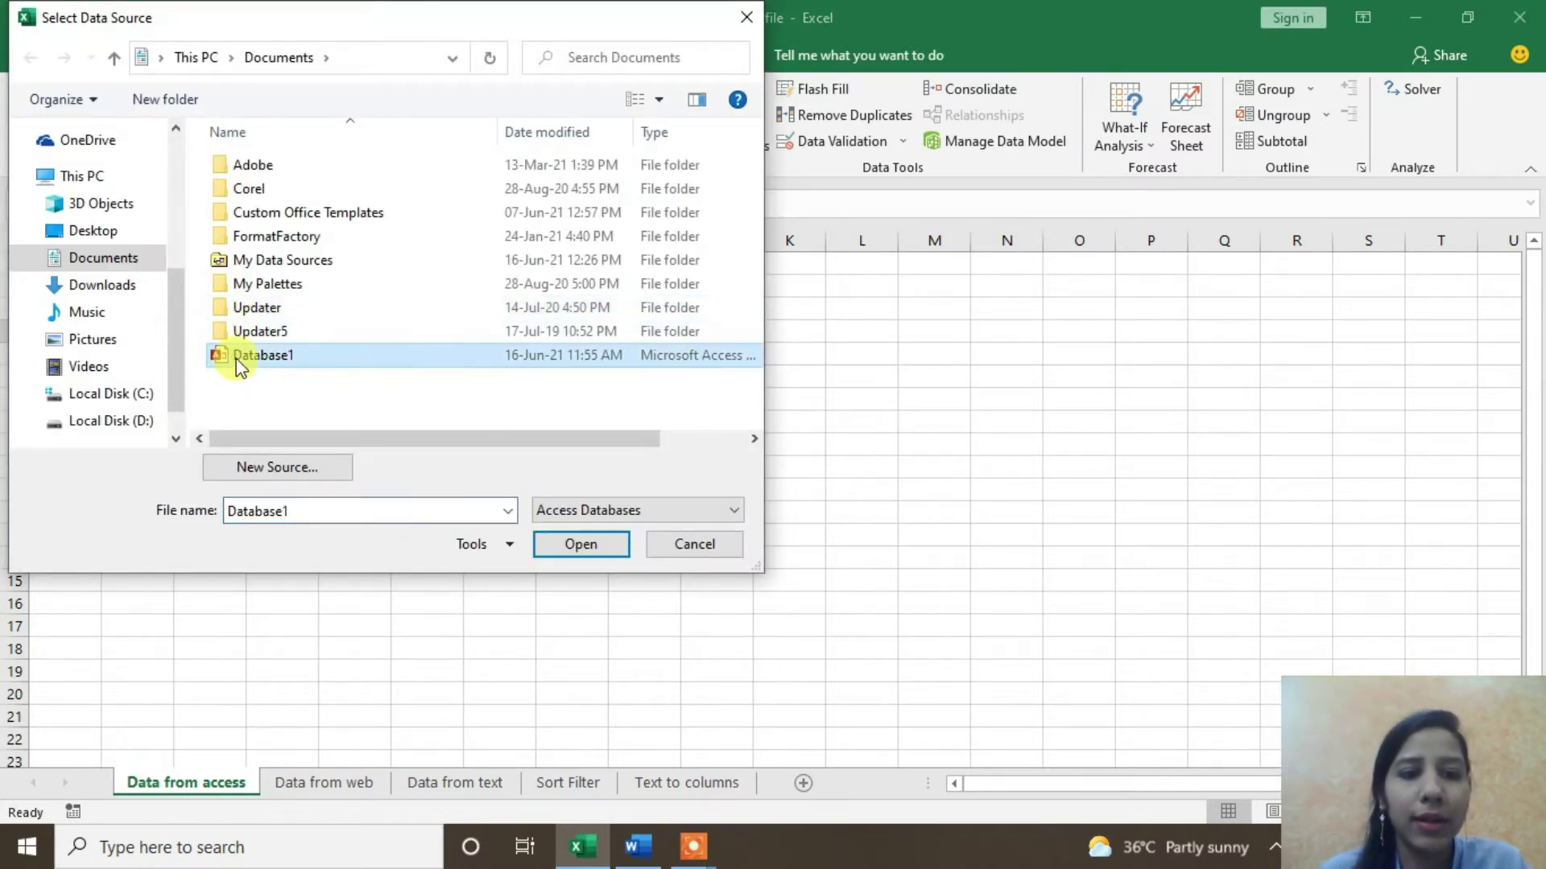
pyautogui.click(91, 231)
pyautogui.click(214, 166)
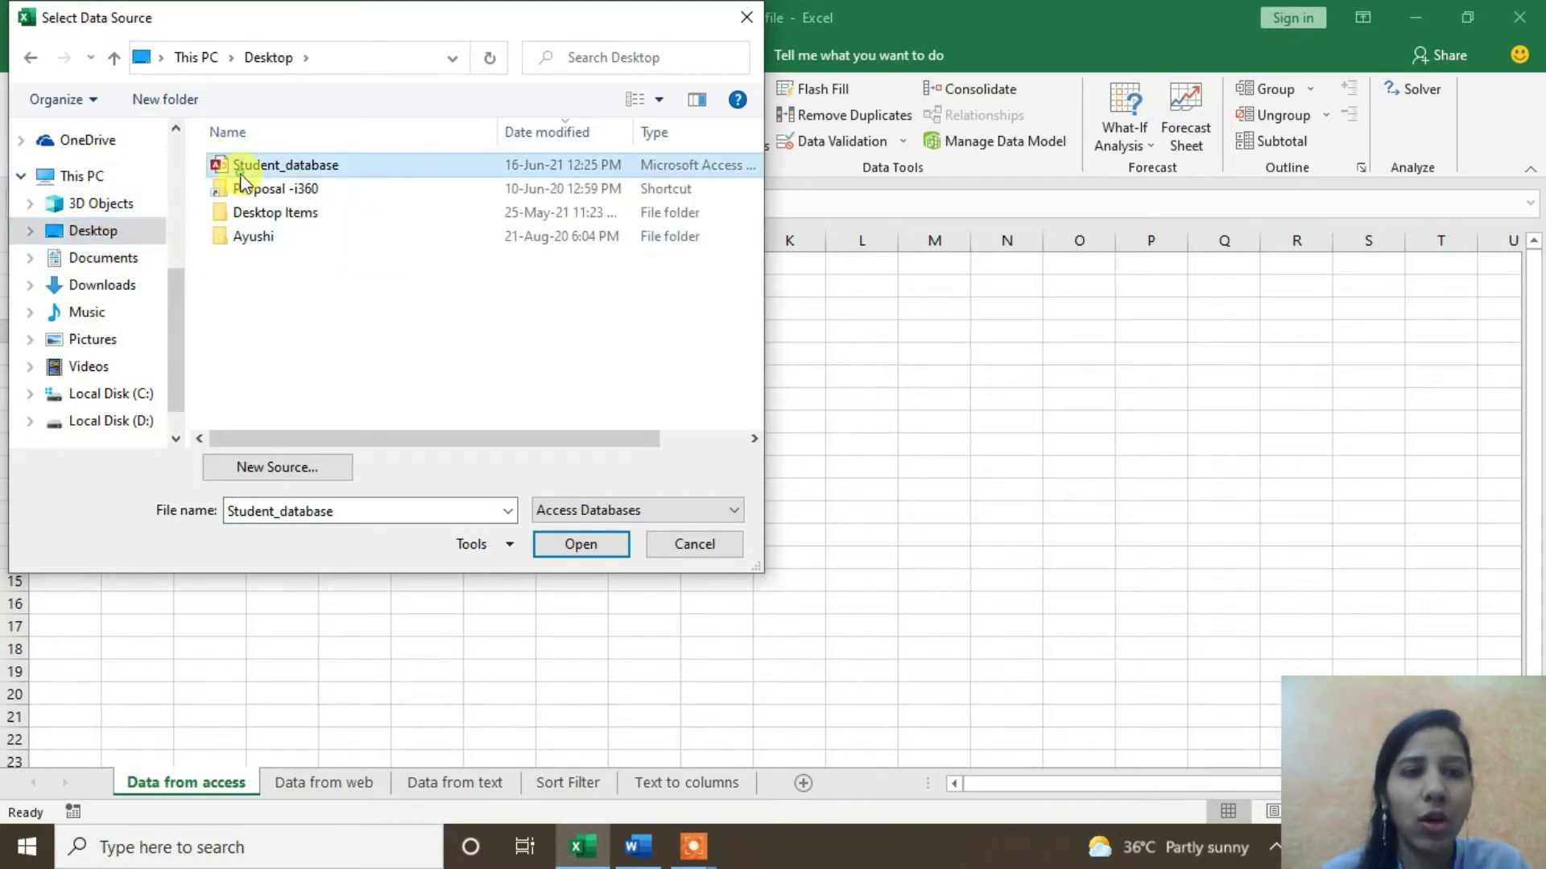
pyautogui.click(586, 545)
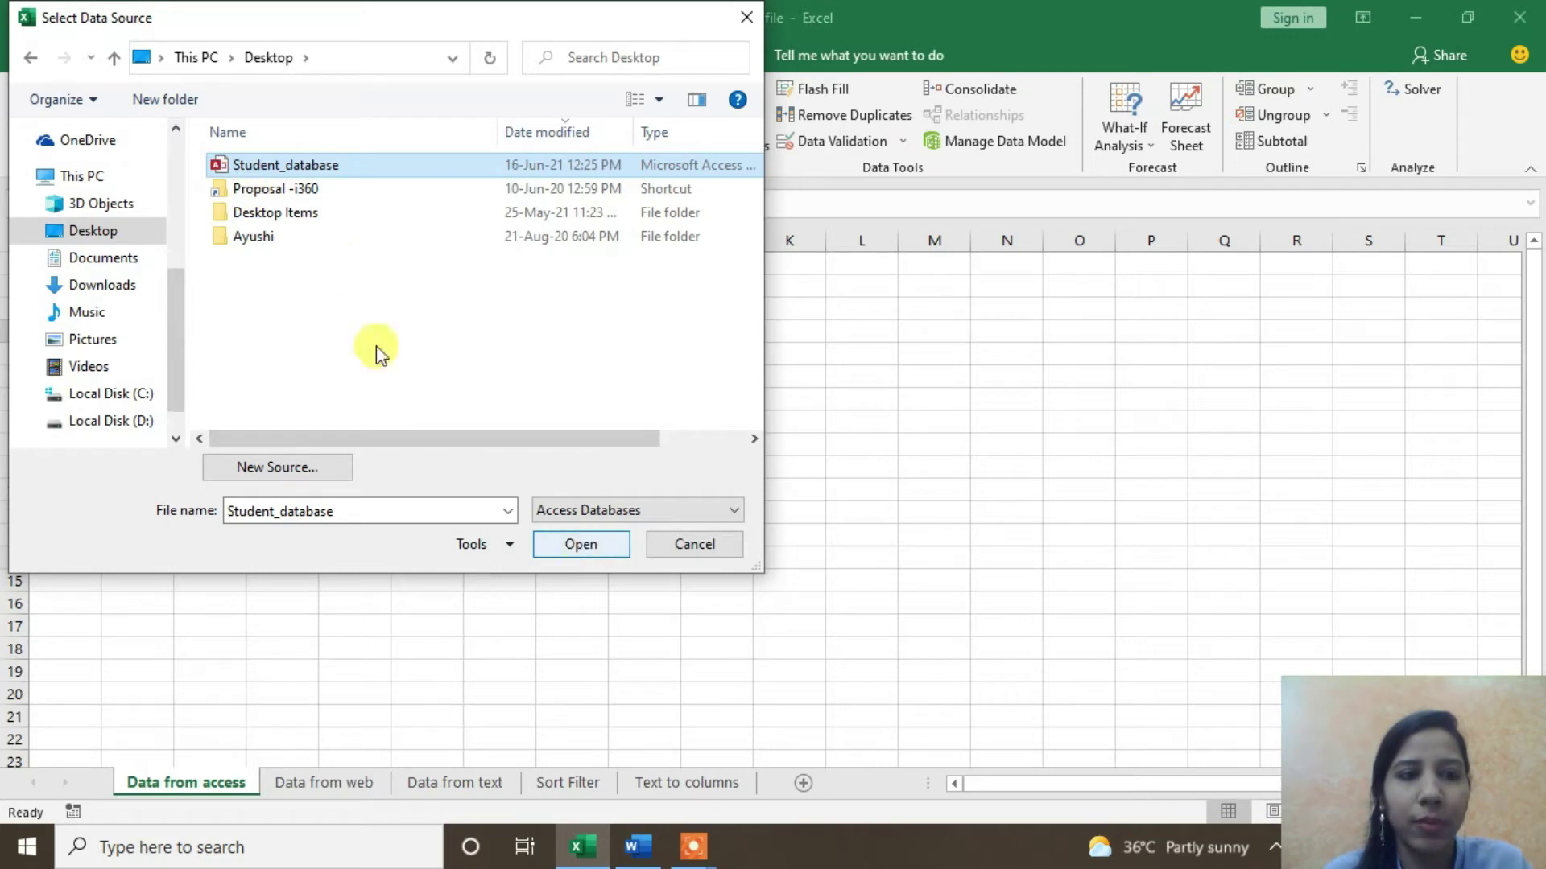
pyautogui.click(567, 538)
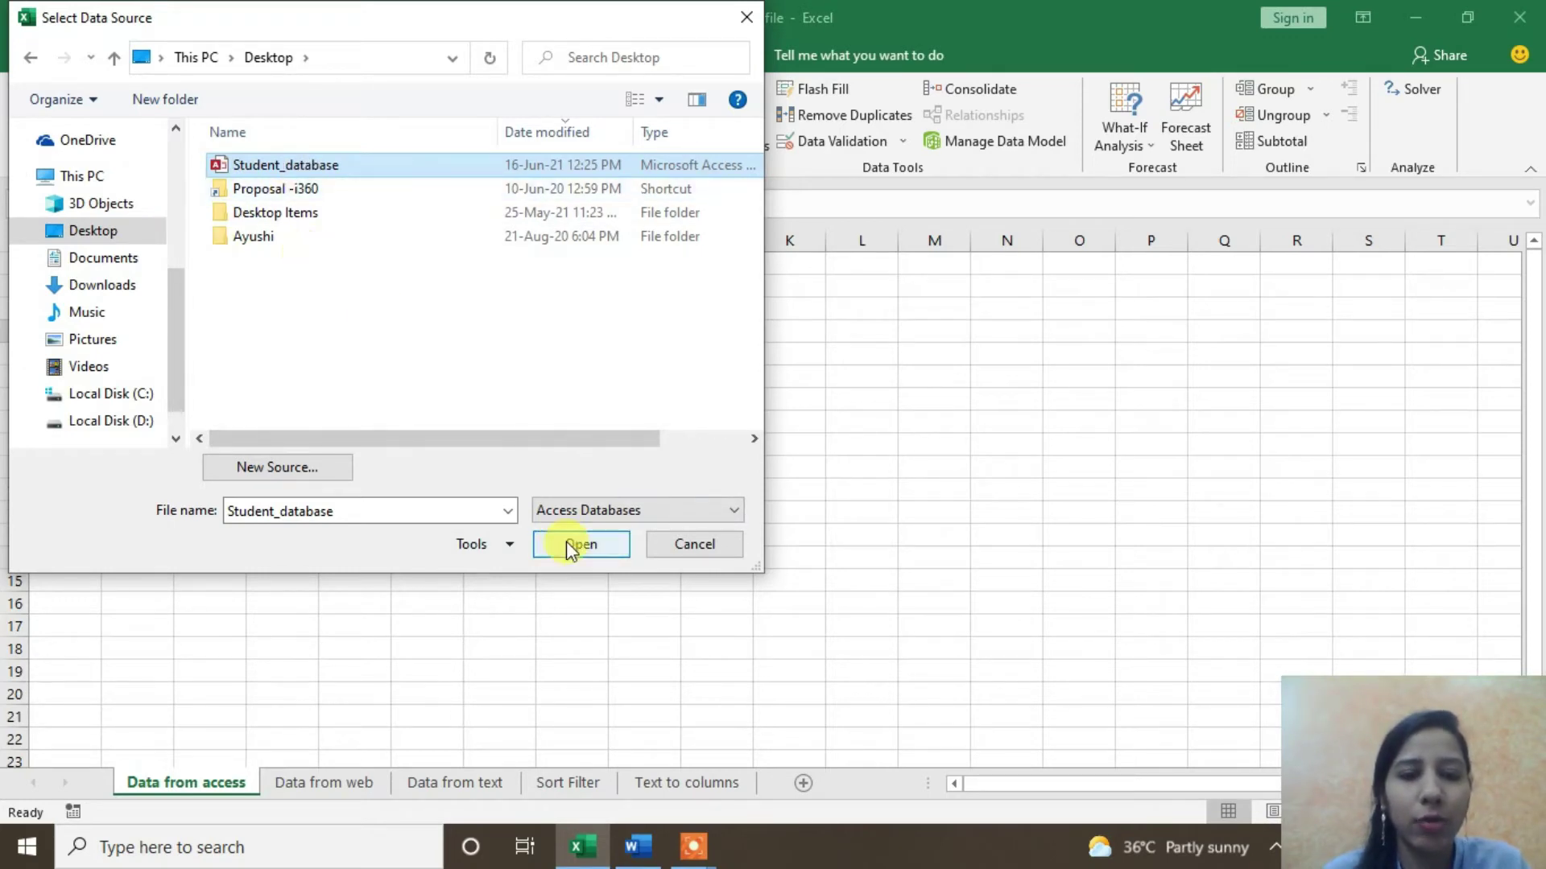
# Step: Import Table1 from the database as a table into the existing worksheet at cell C4
pyautogui.click(814, 376)
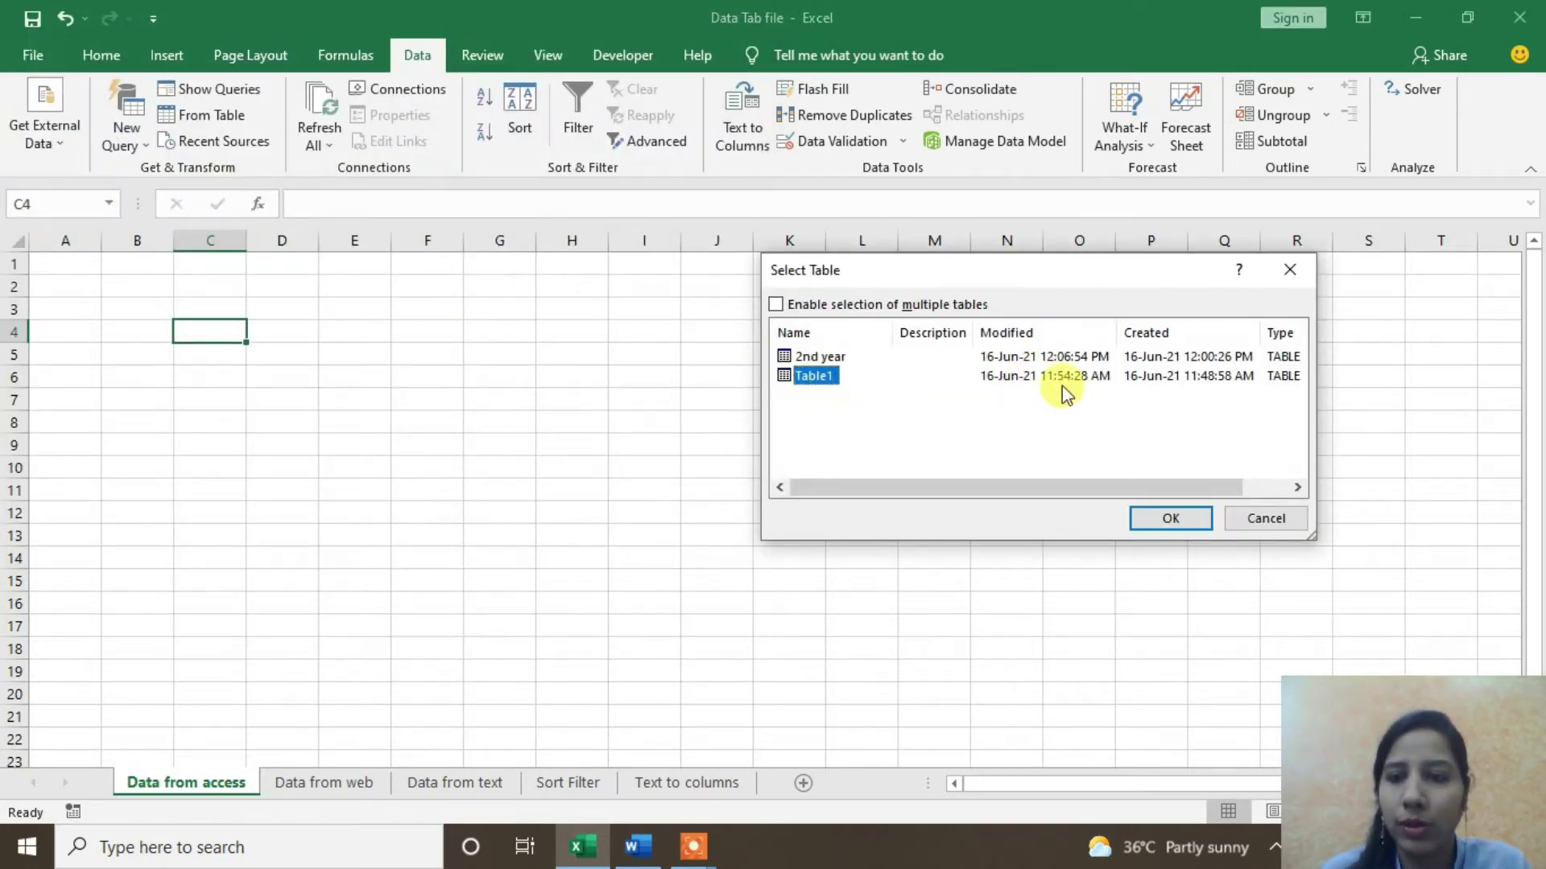
pyautogui.click(1188, 520)
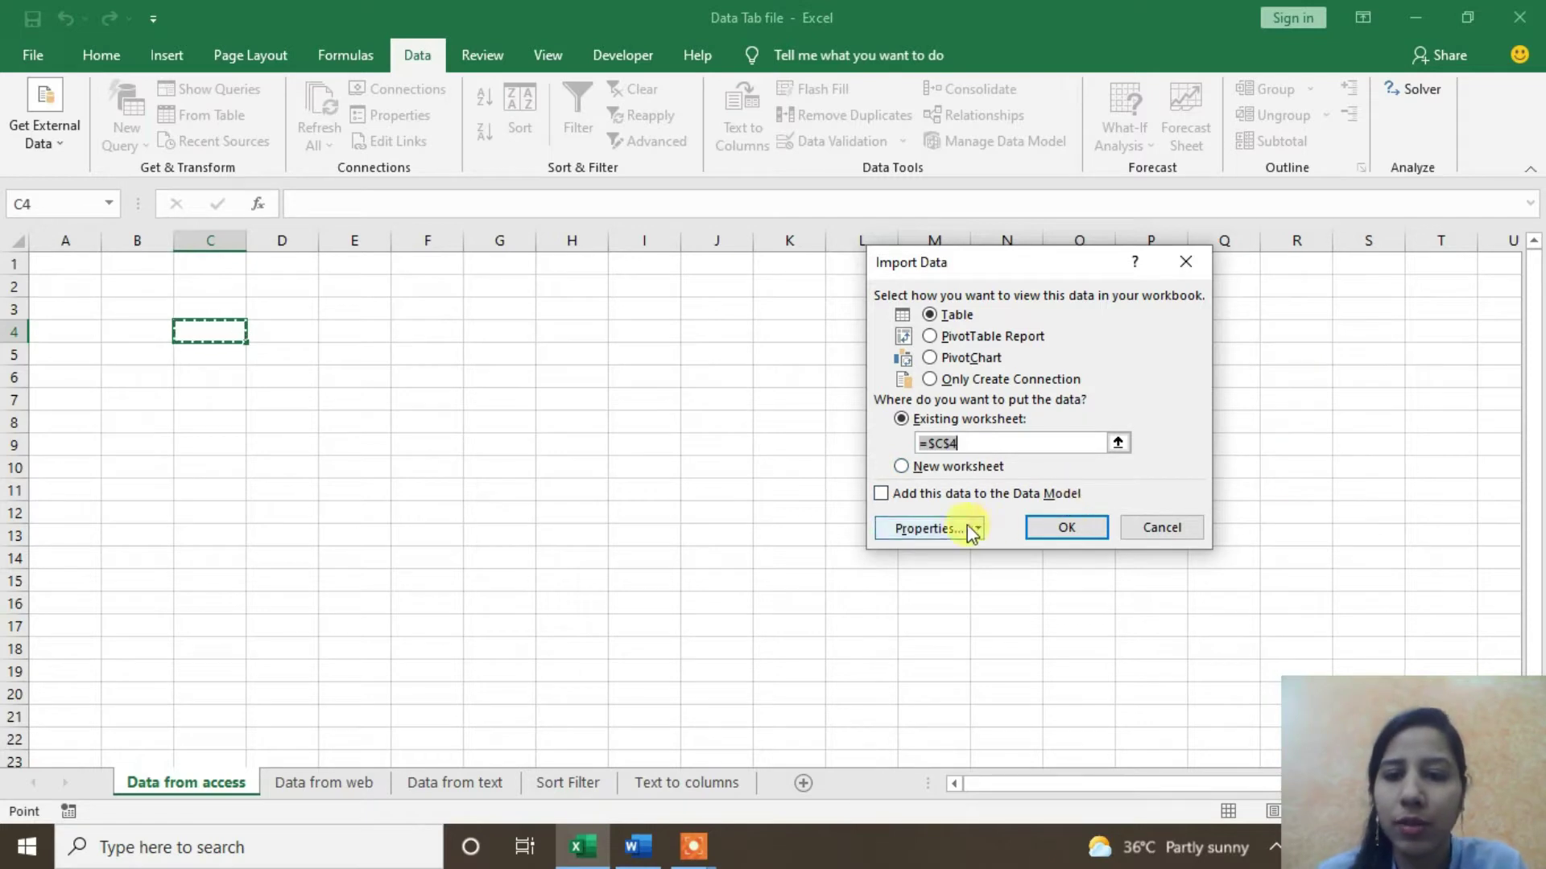
pyautogui.click(1043, 530)
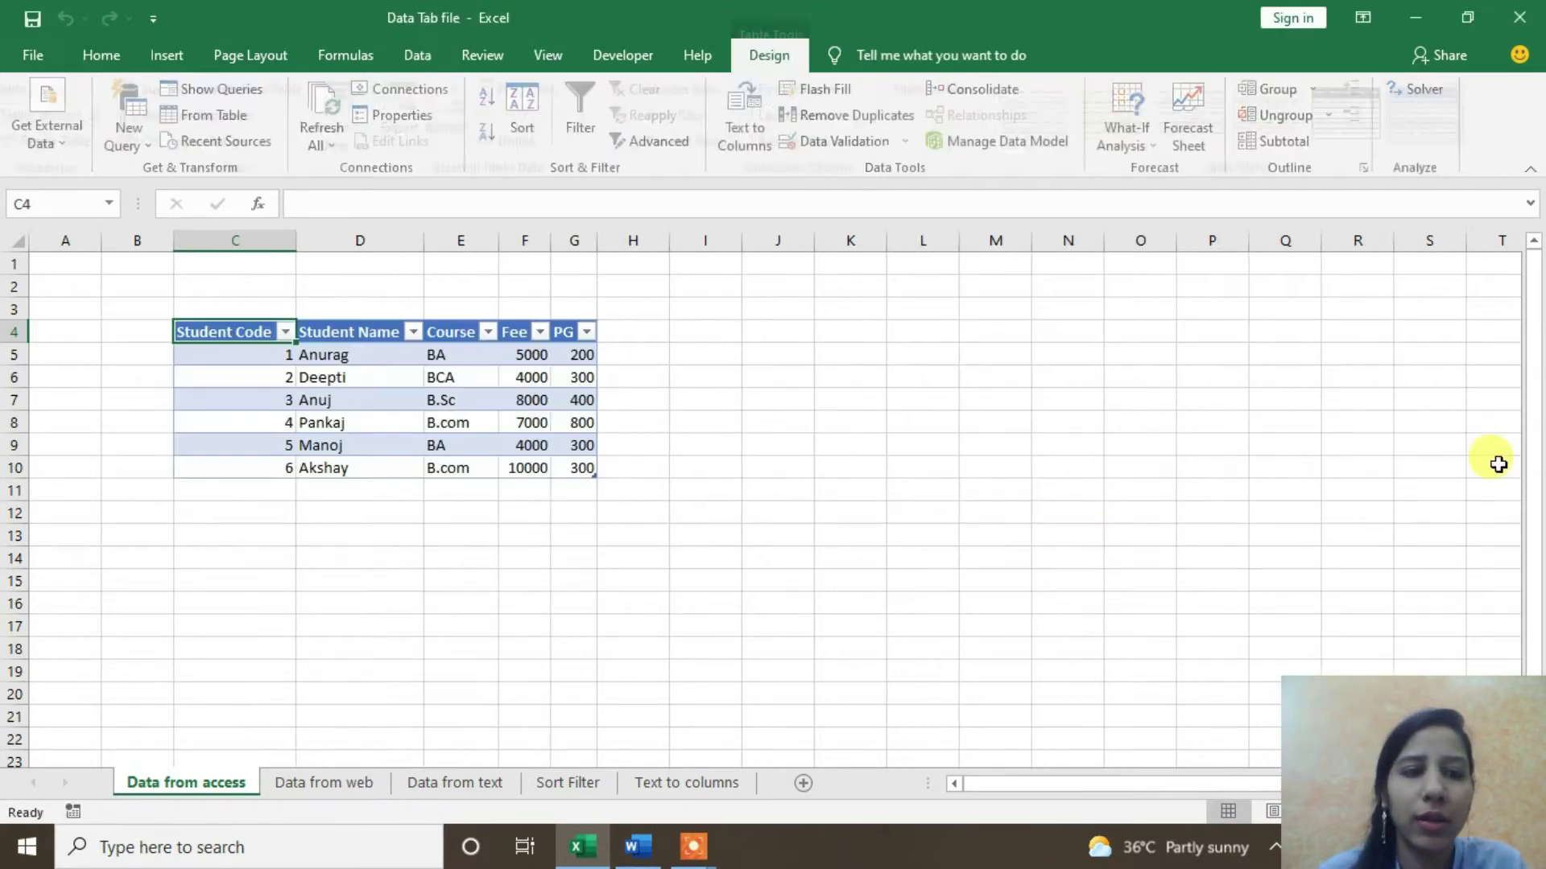
# Step: Examine the imported student table, checking its code, name and course columns and its header filters
pyautogui.click(254, 305)
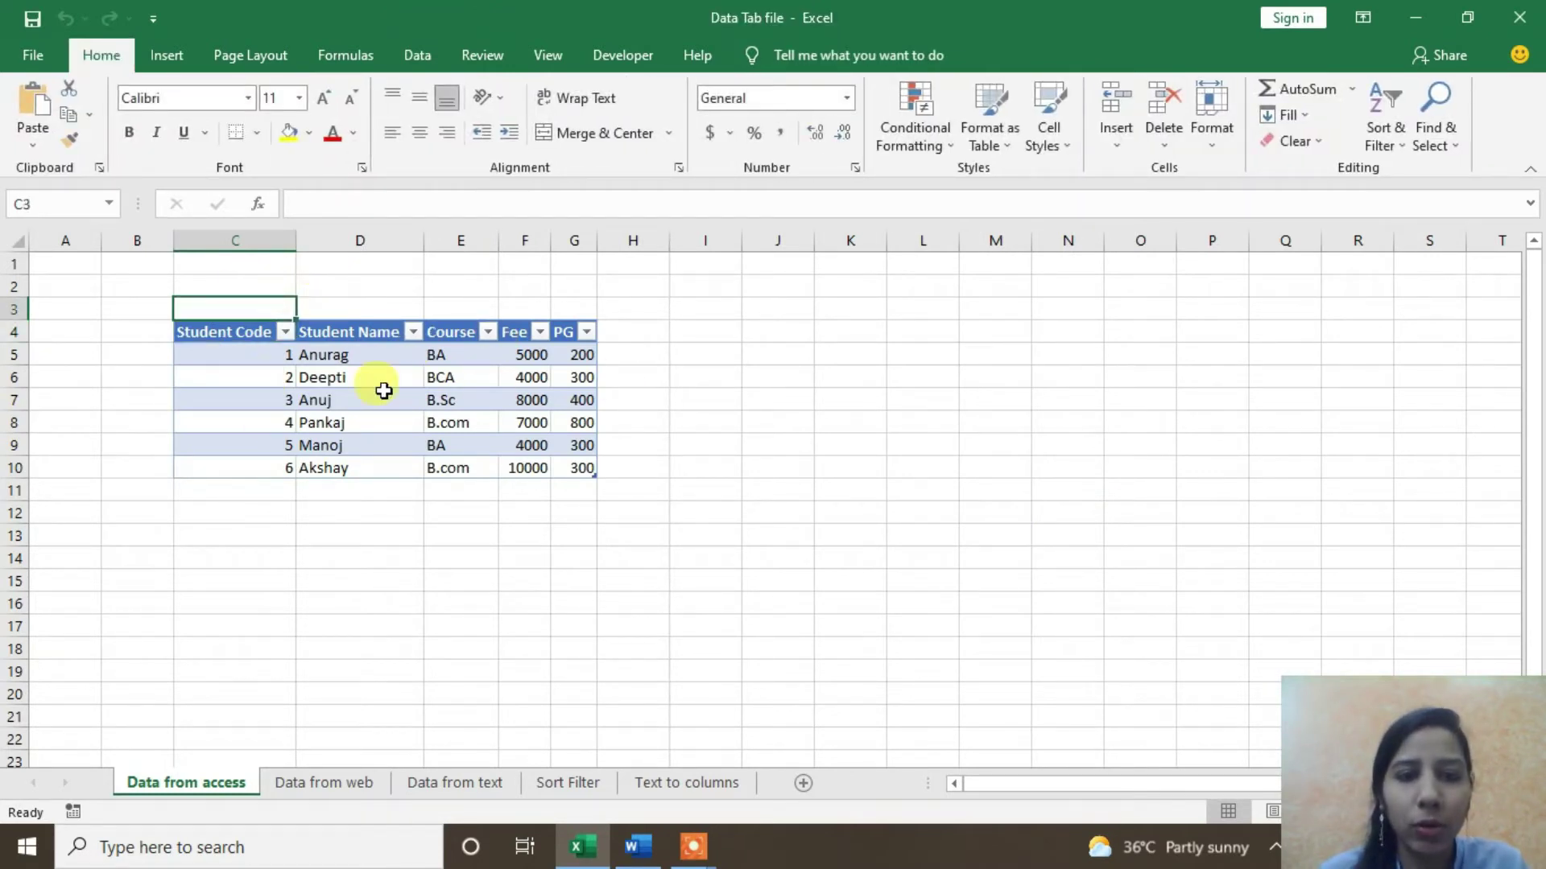
pyautogui.click(239, 419)
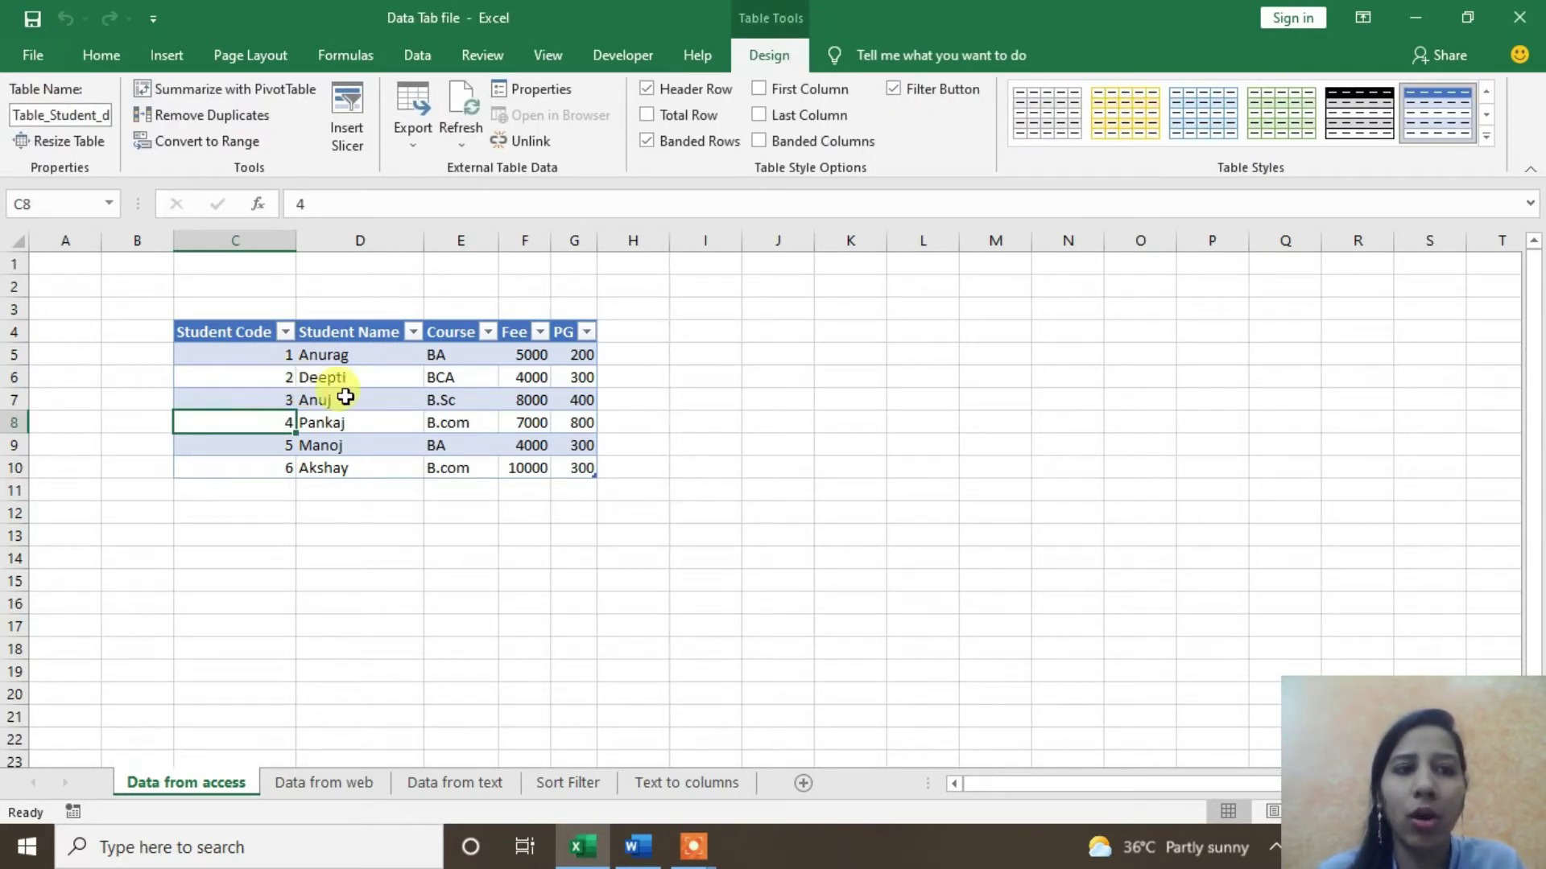
pyautogui.click(390, 425)
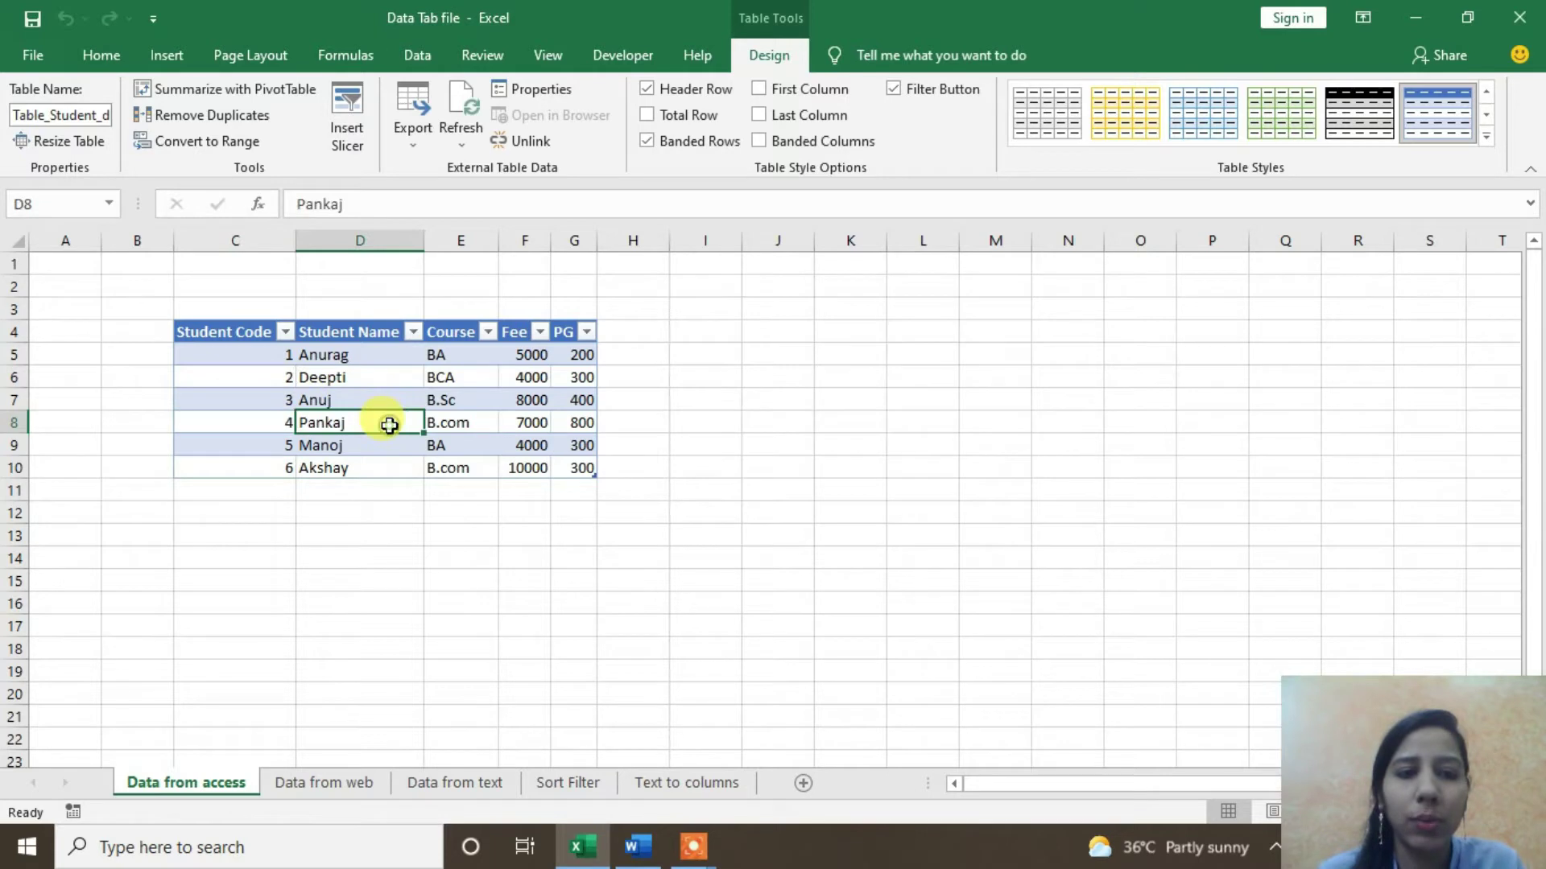
pyautogui.click(461, 425)
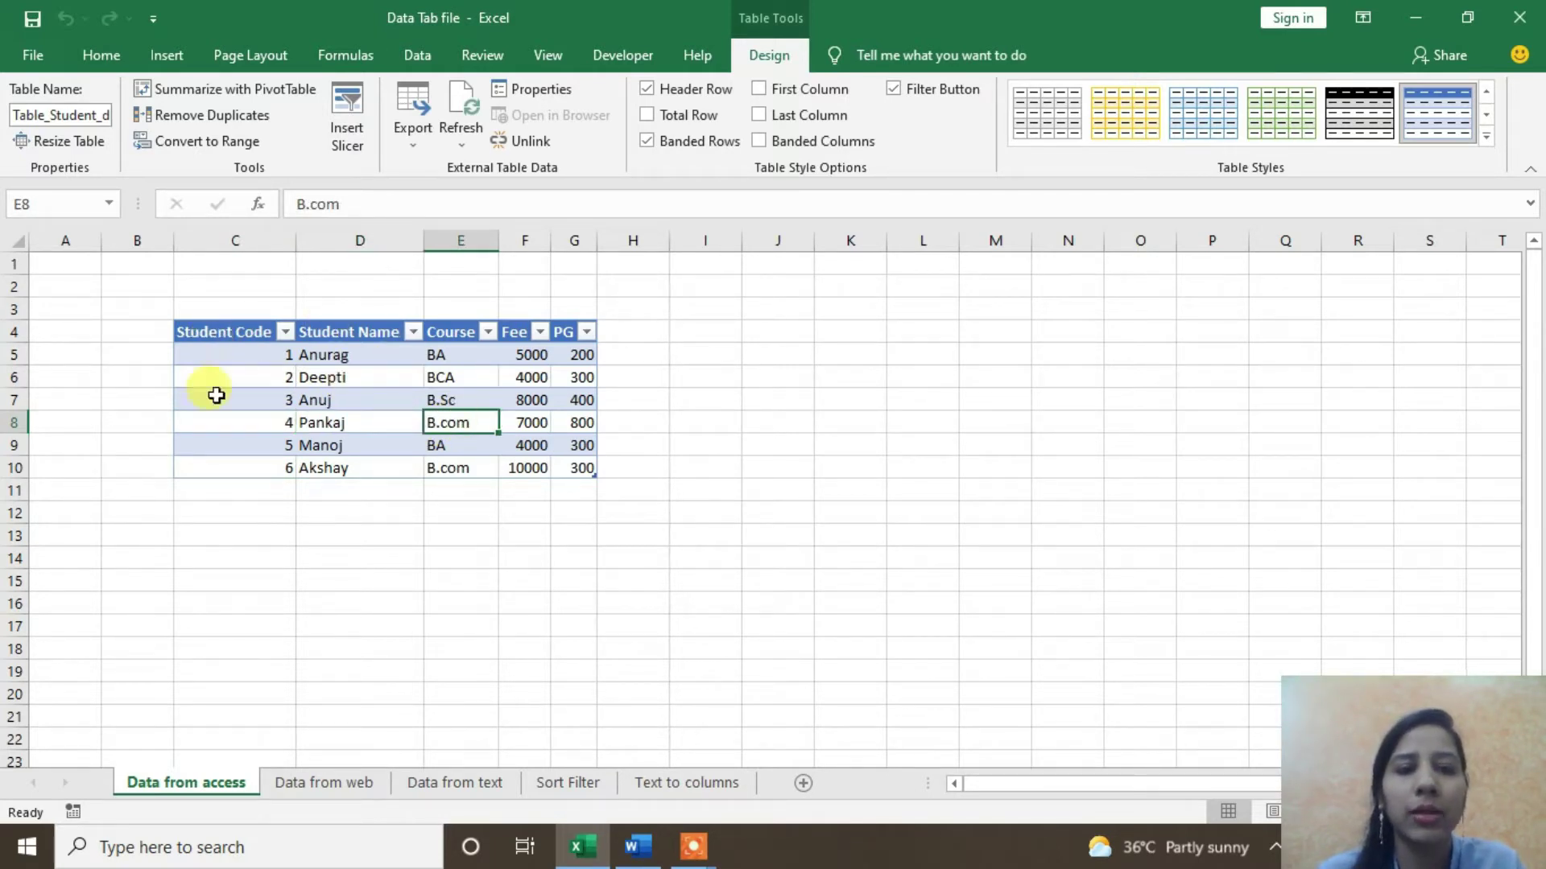
pyautogui.click(414, 333)
pyautogui.click(413, 333)
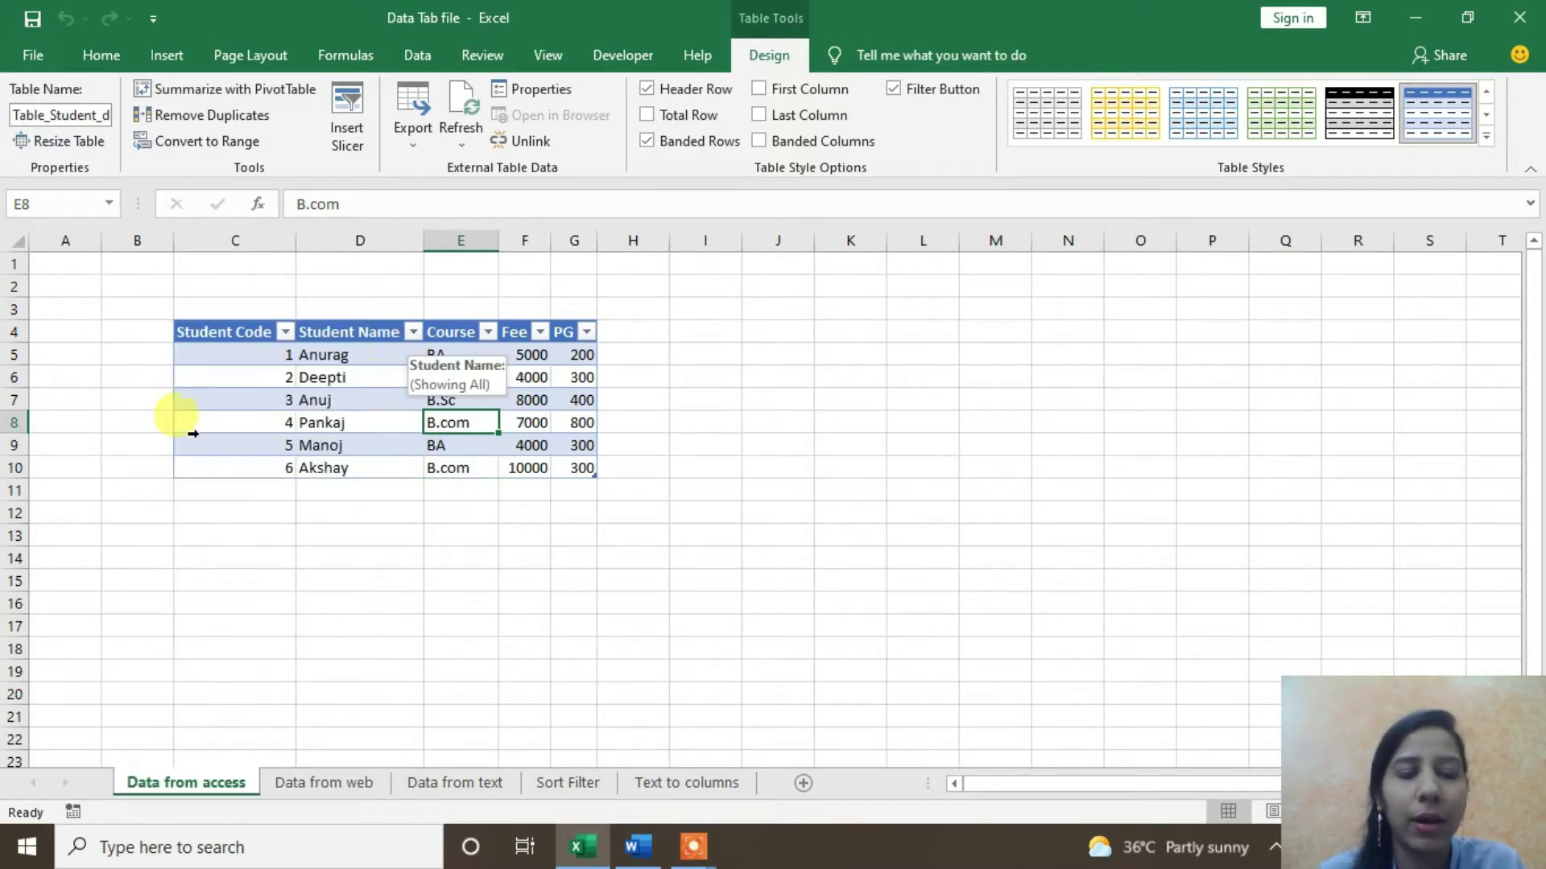
pyautogui.click(358, 424)
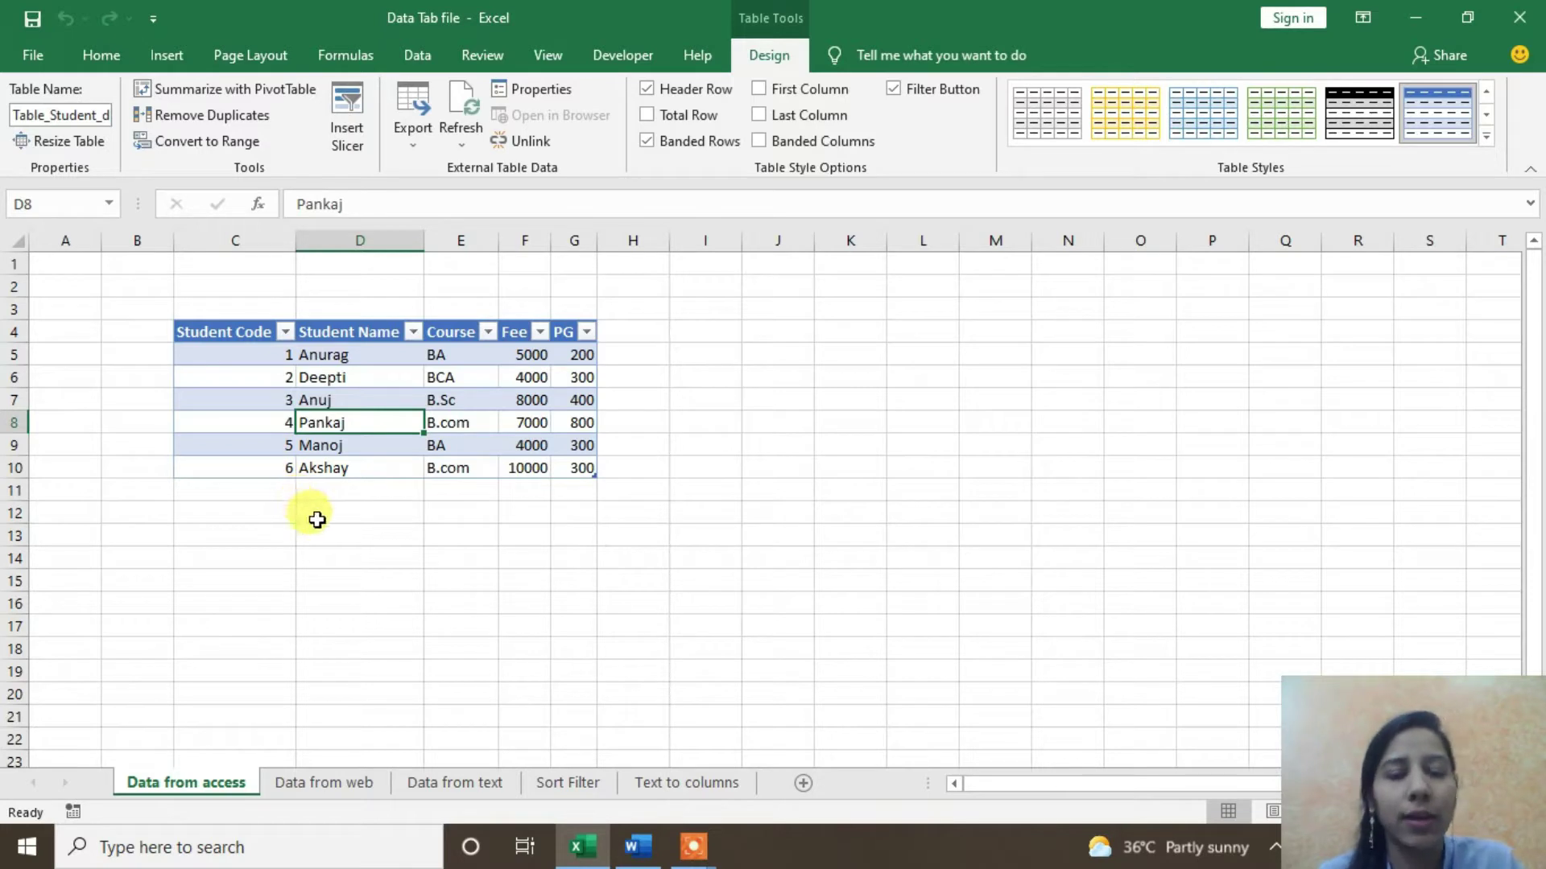
pyautogui.click(187, 540)
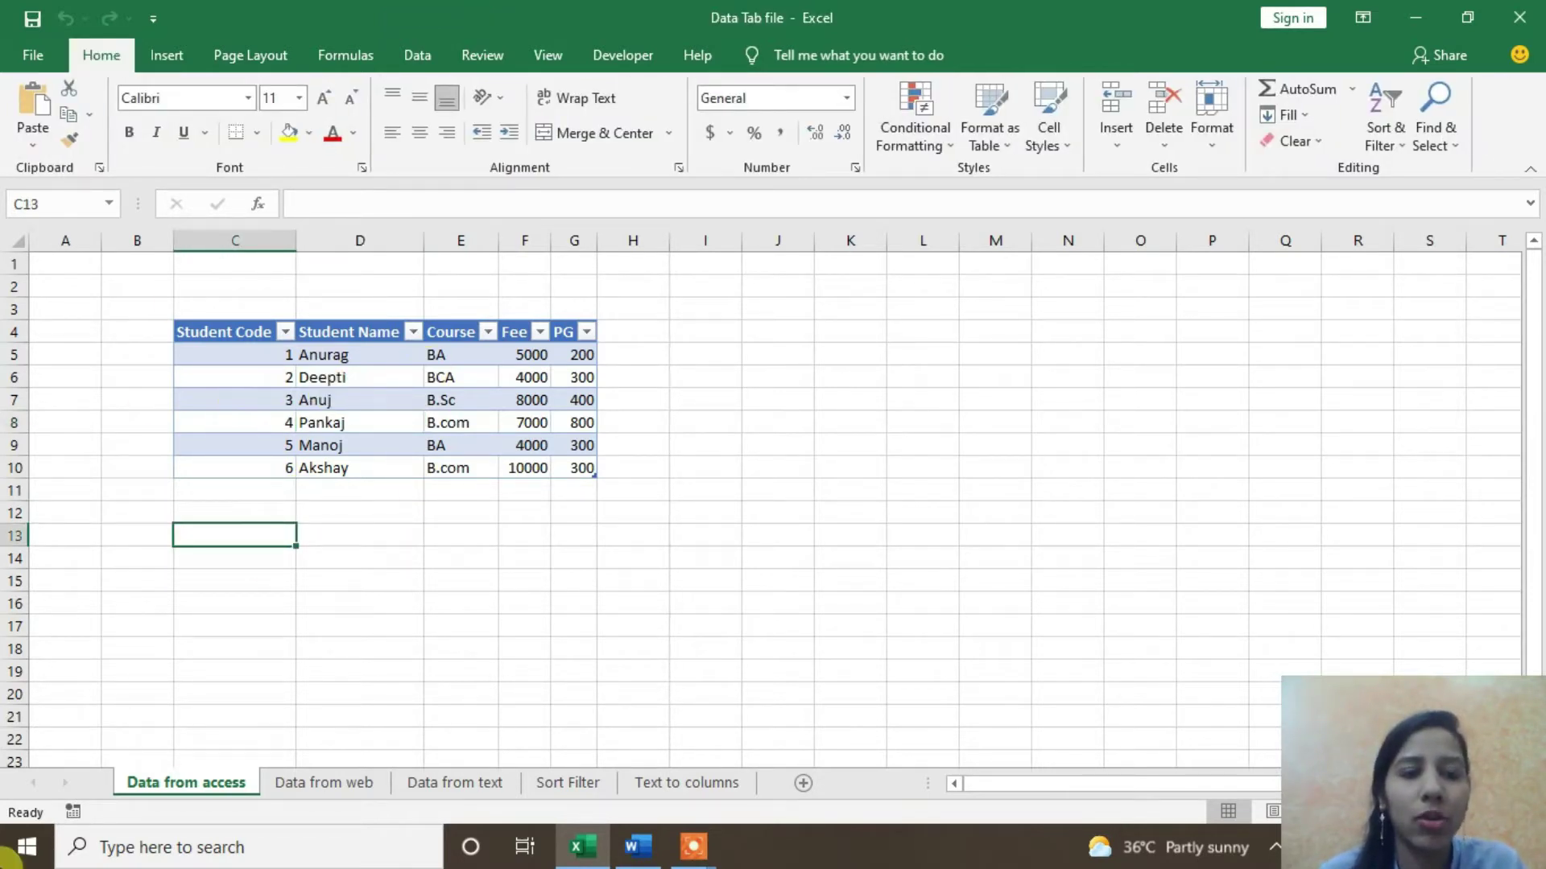
pyautogui.click(403, 375)
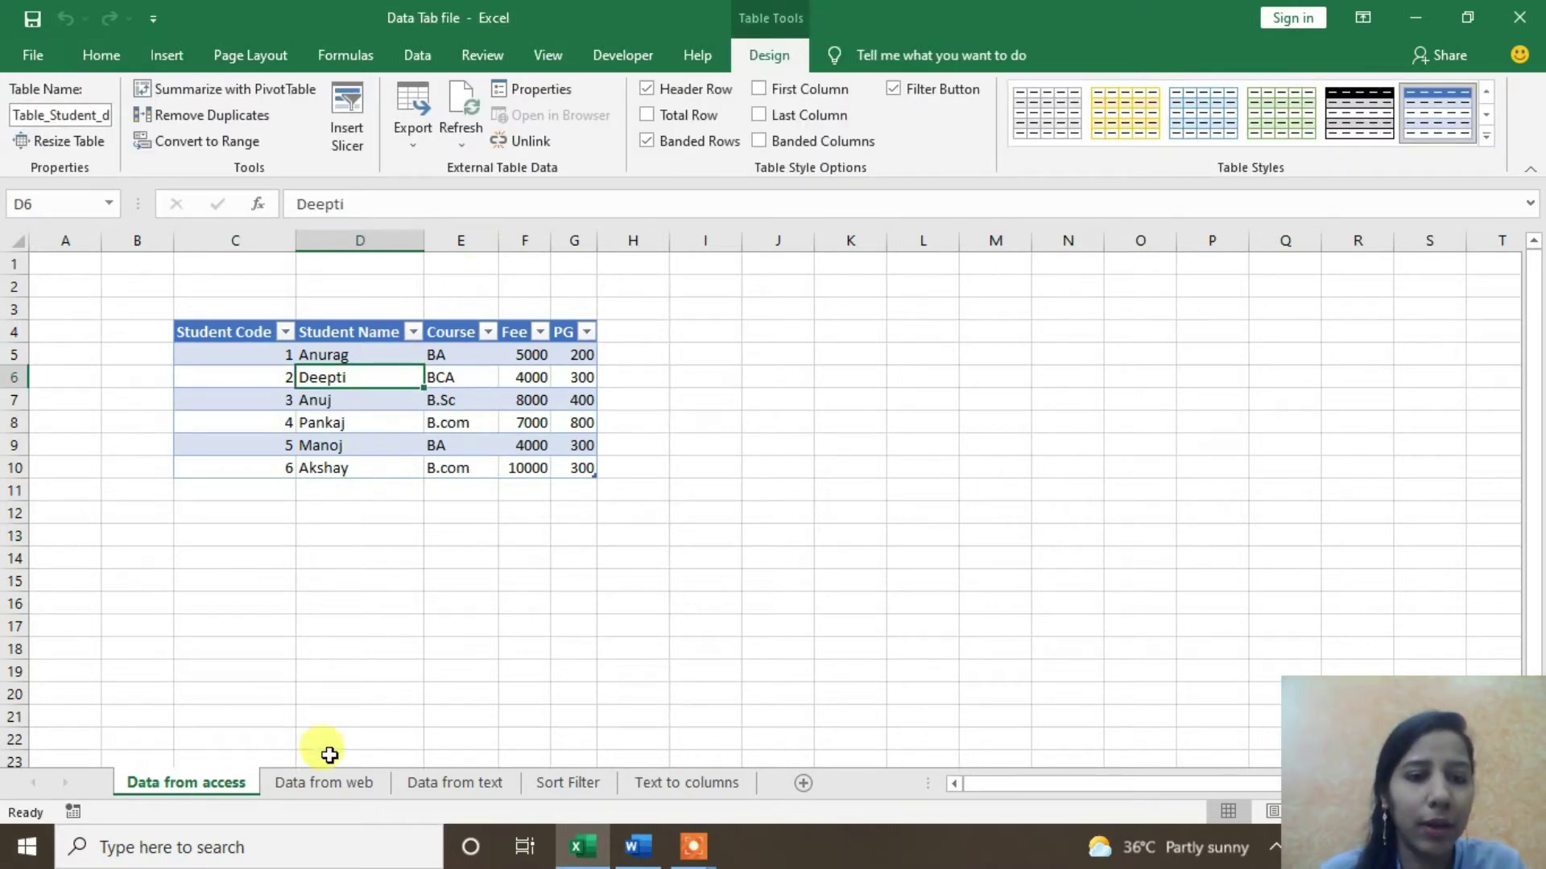
pyautogui.click(330, 784)
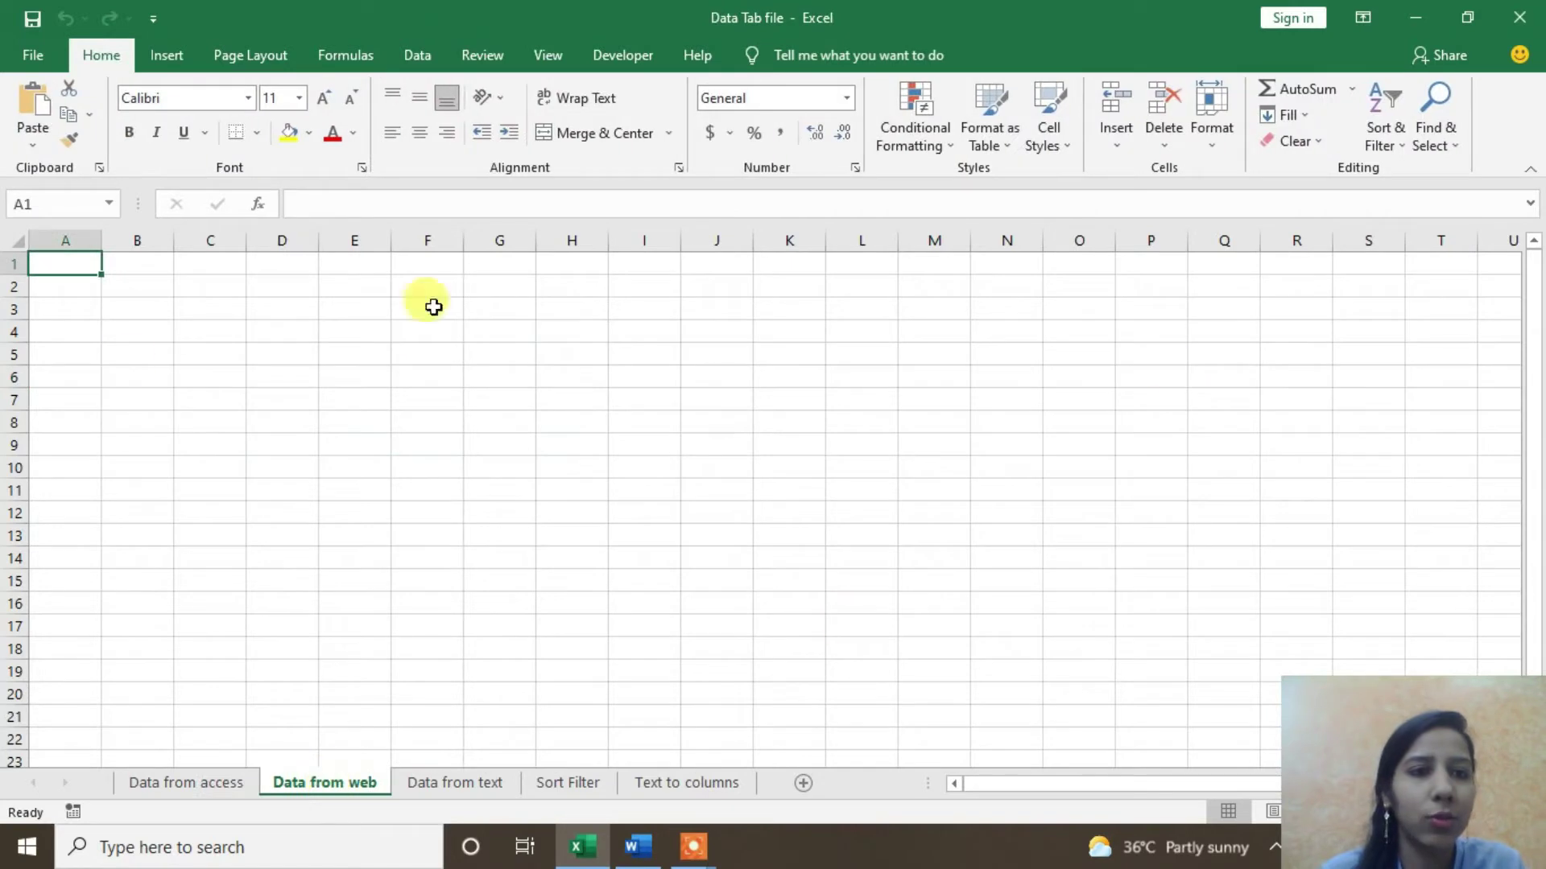
pyautogui.click(419, 55)
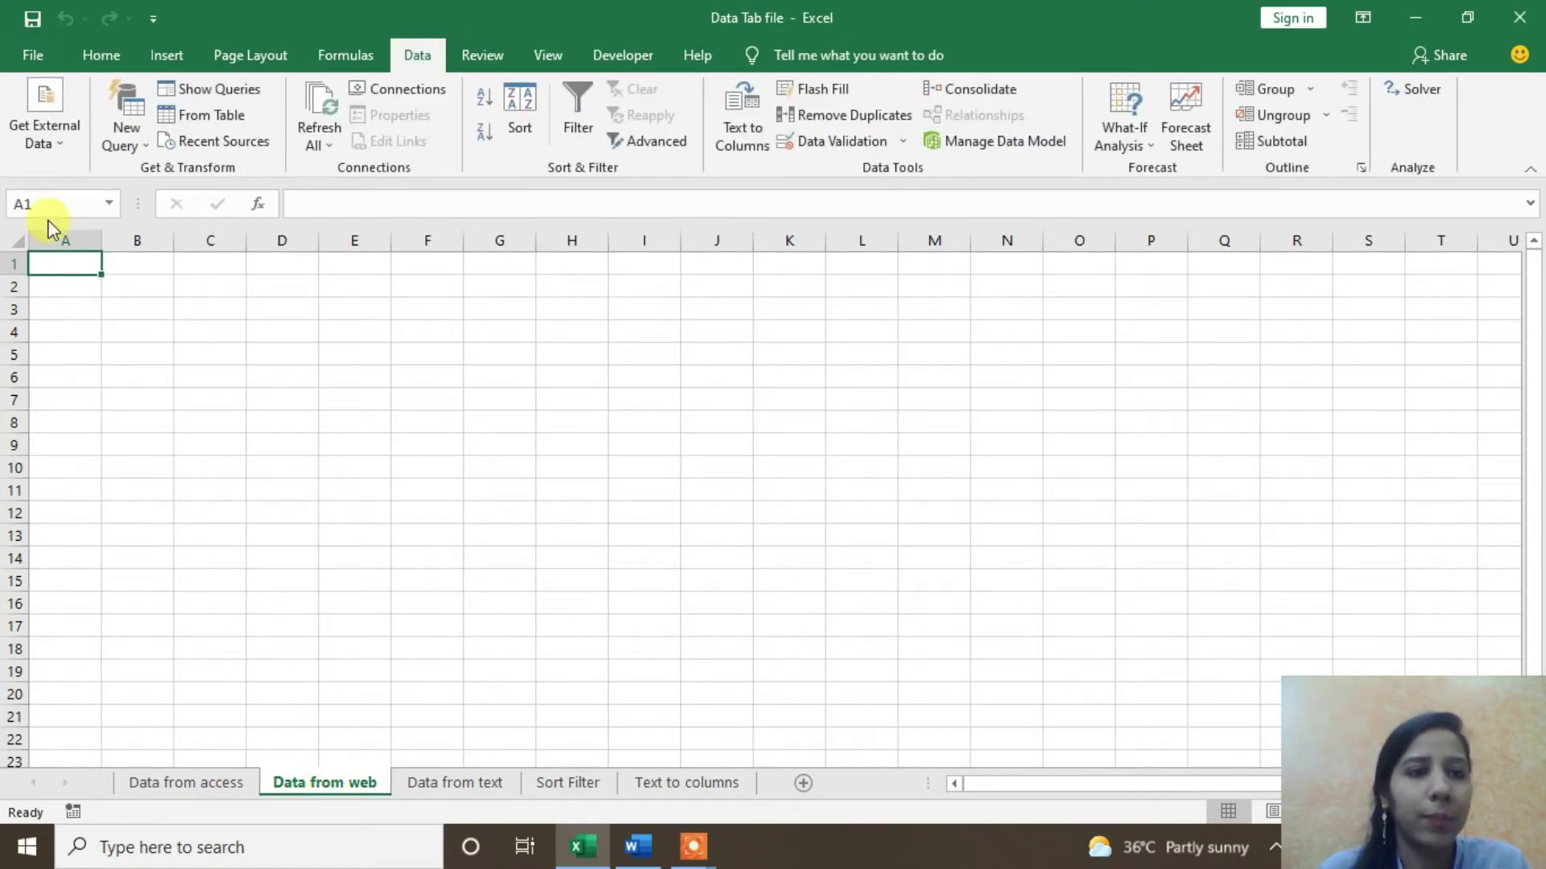
pyautogui.click(56, 141)
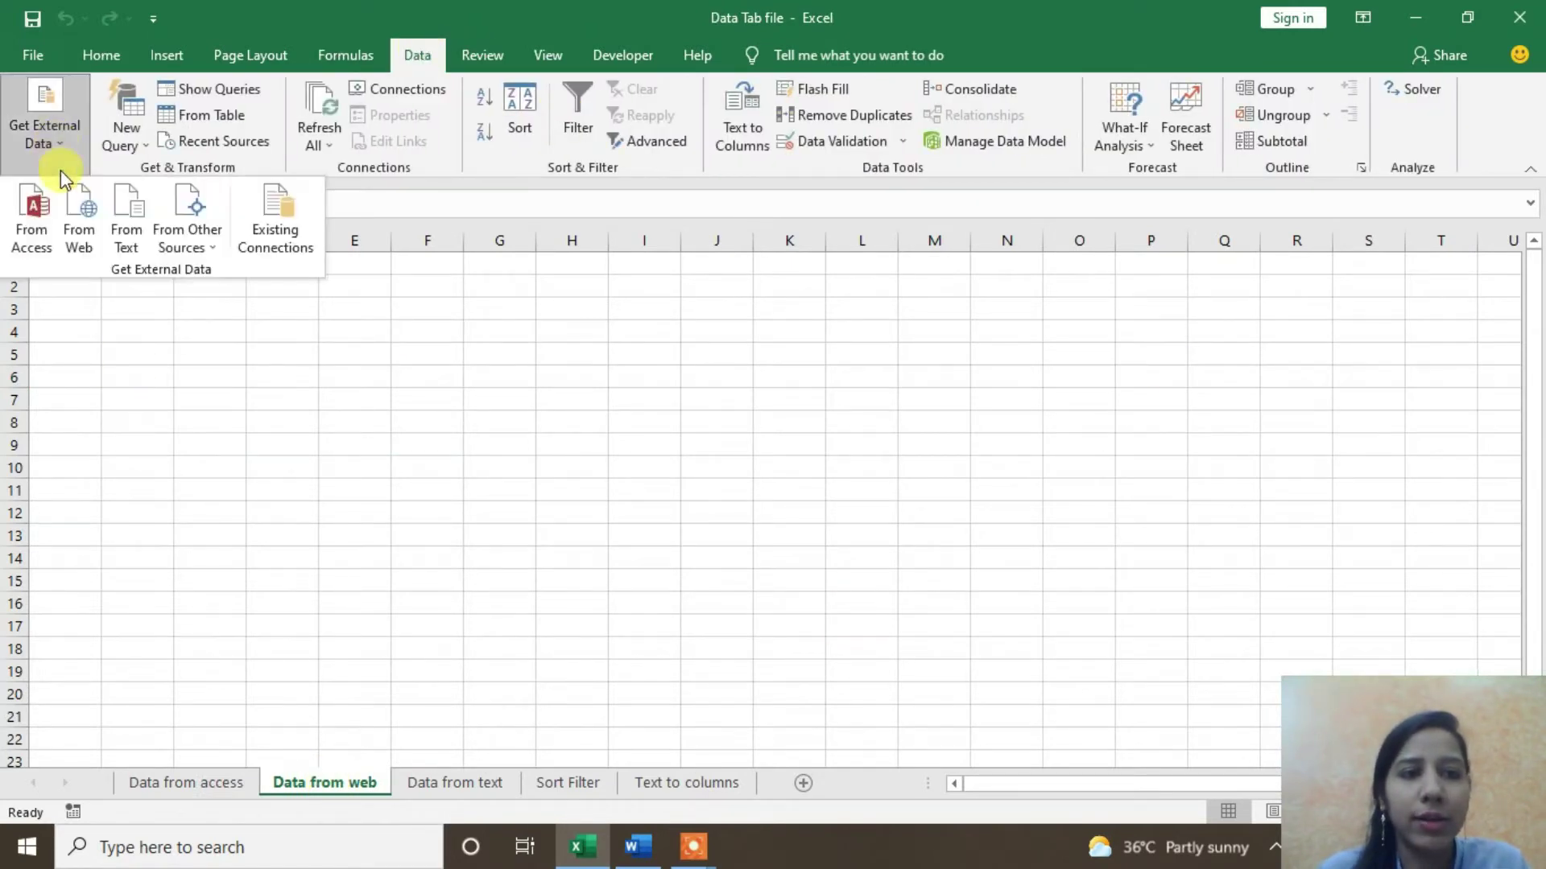
pyautogui.click(79, 222)
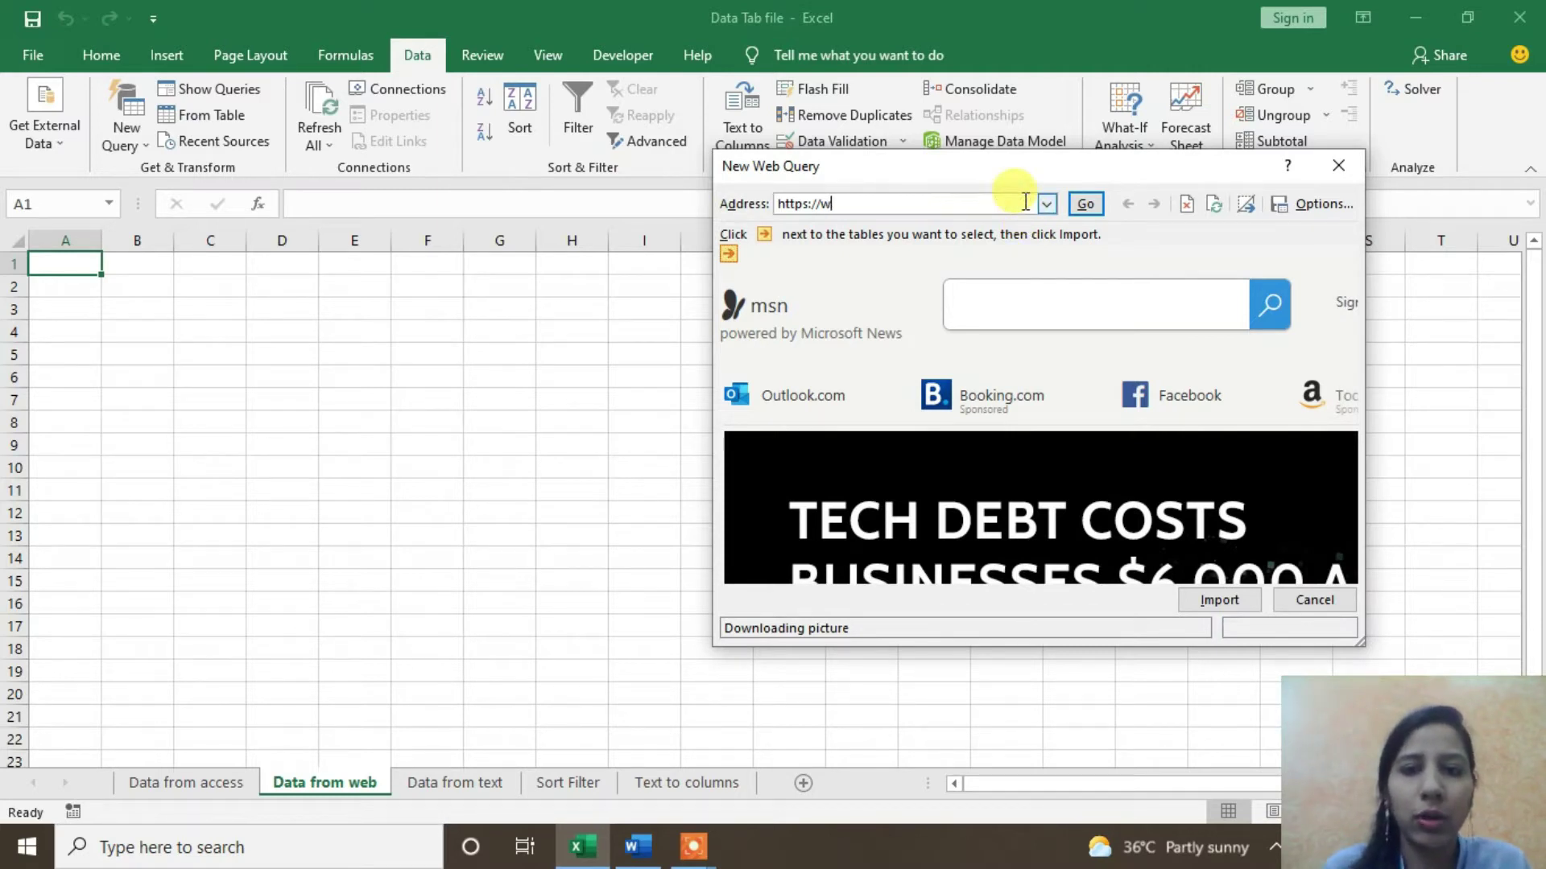
pyautogui.press('BackSpace')
pyautogui.press('BackSpace')
pyautogui.write('ww.google.com/#spf=16238386981')
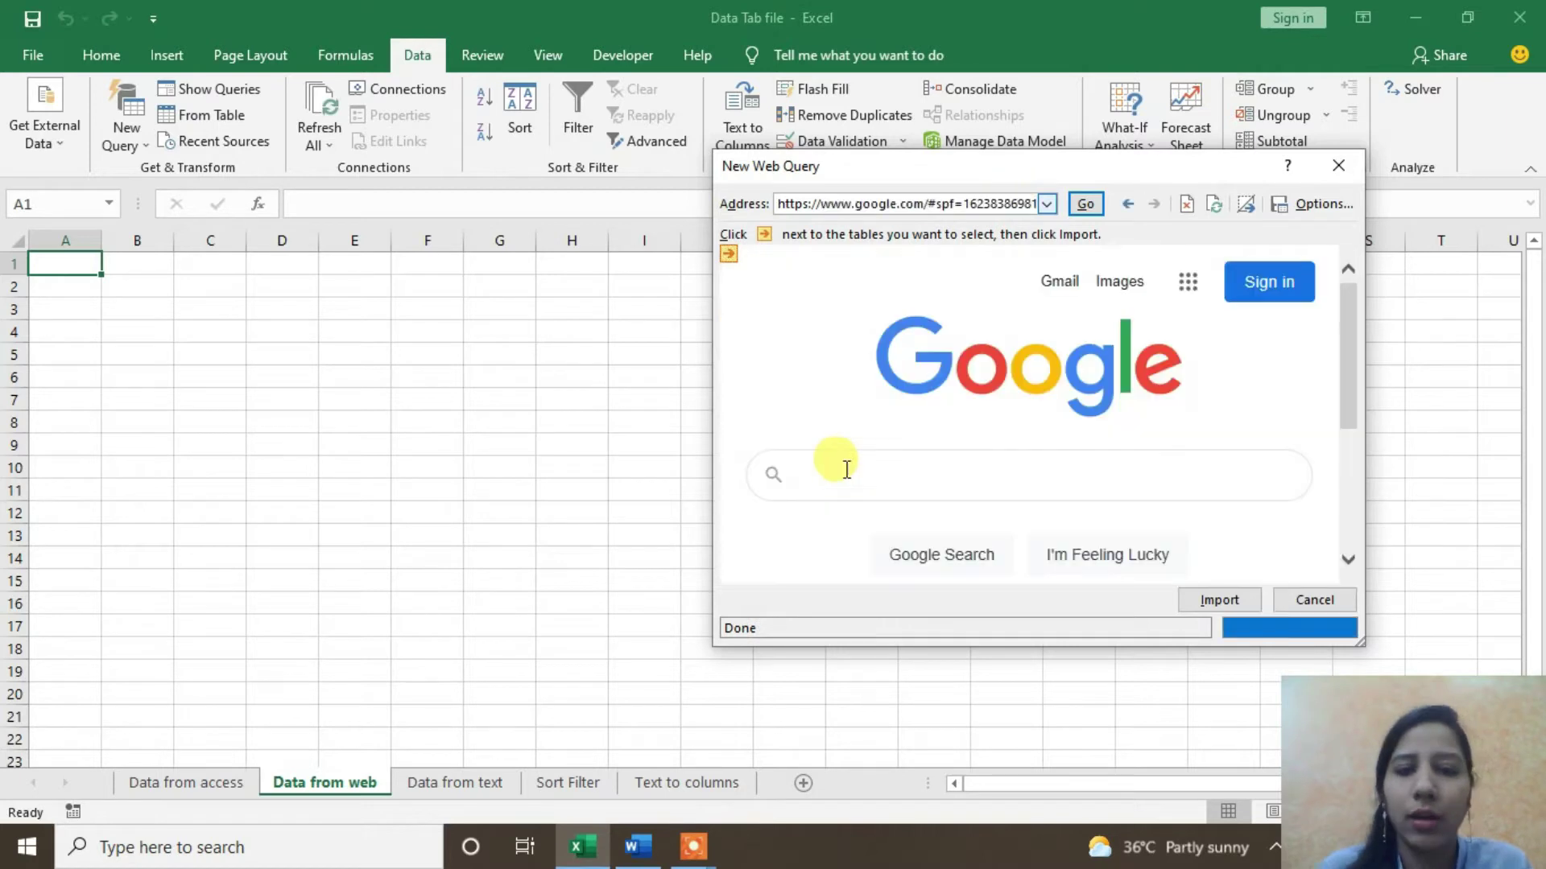
# Step: Search Google for thedreamdesire.com within the web query and open The Dream Desire home page
pyautogui.click(845, 469)
pyautogui.write('th')
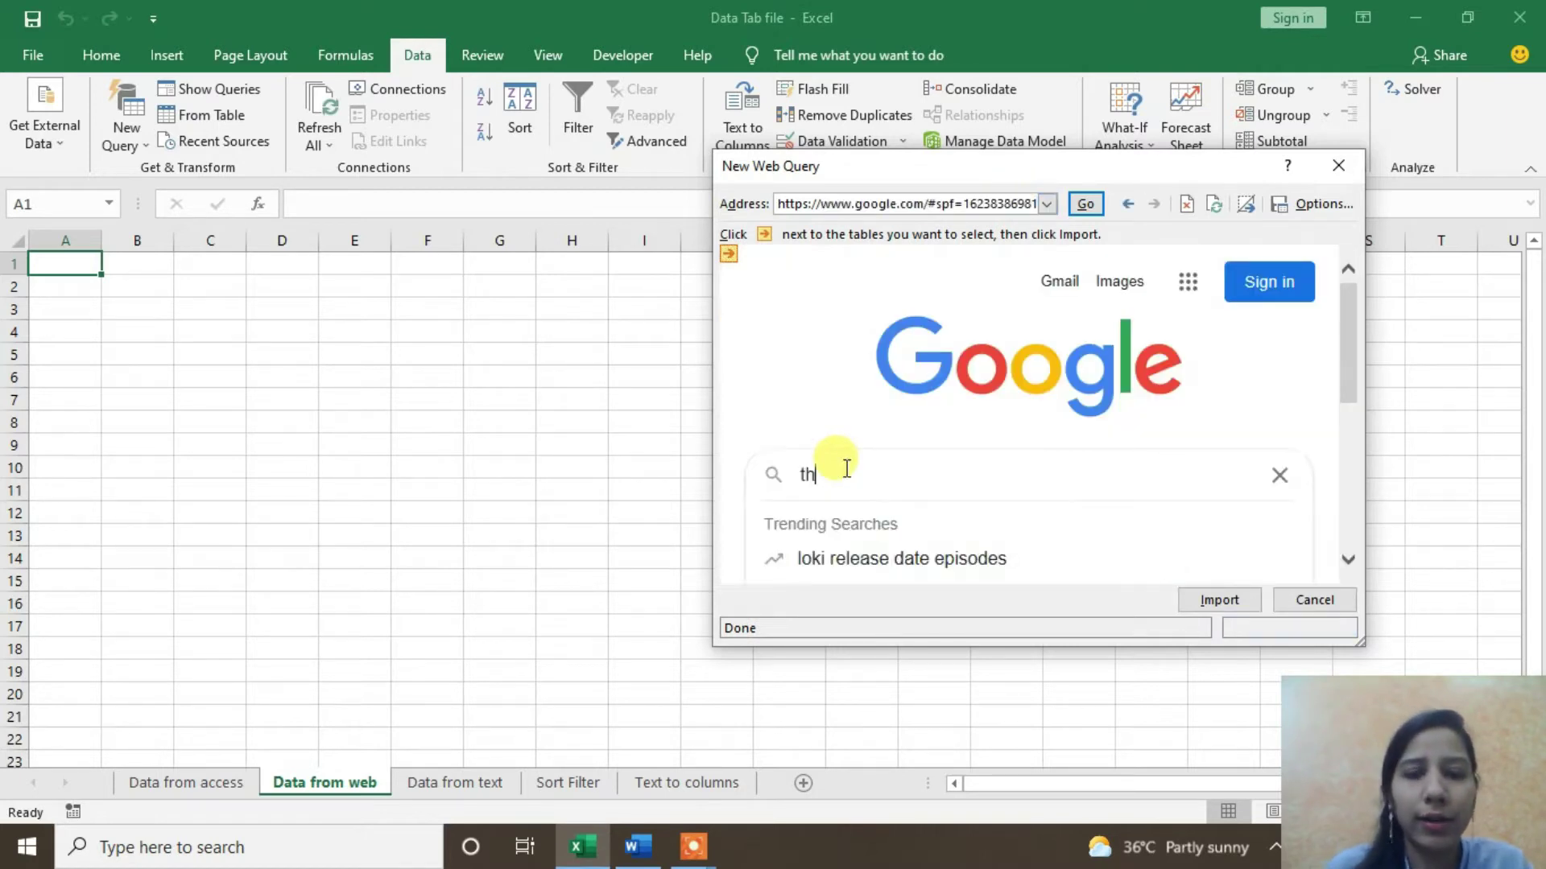
pyautogui.write('edream')
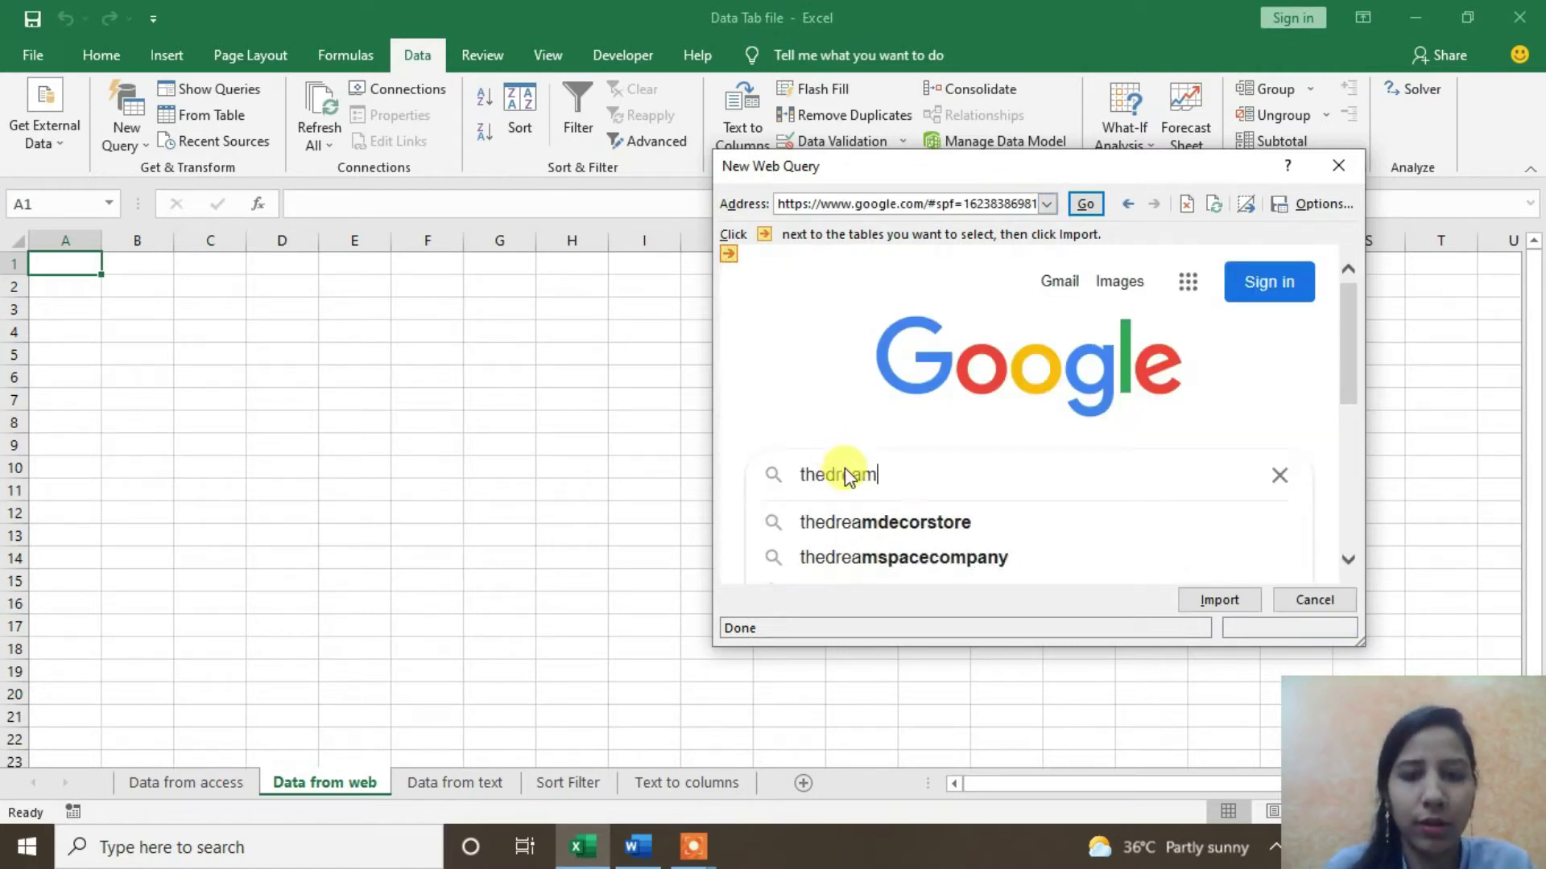
pyautogui.write('desire')
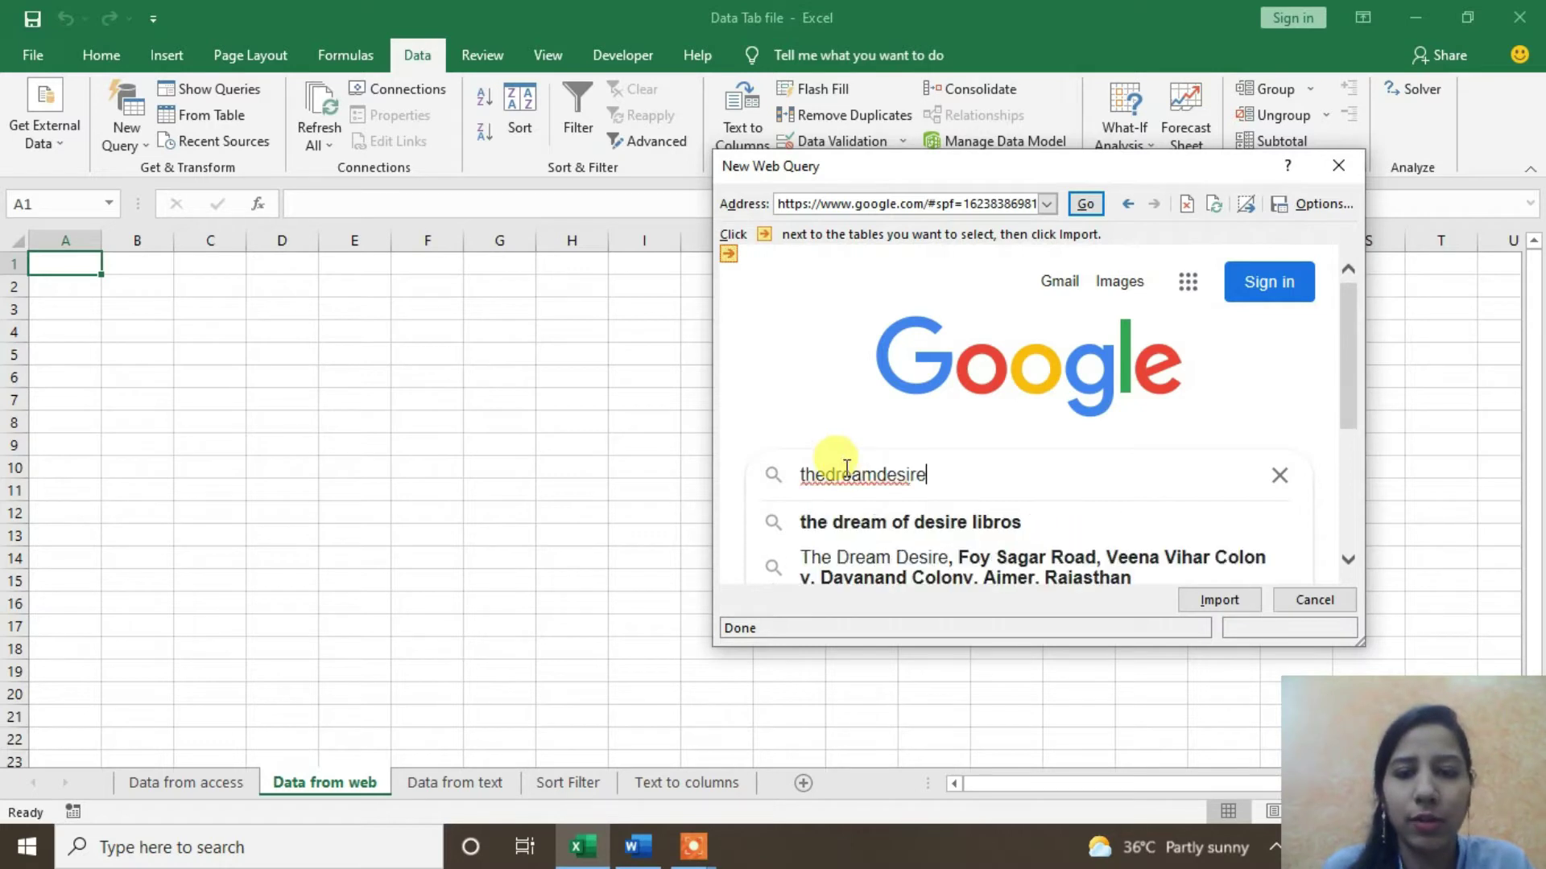
pyautogui.write('.com')
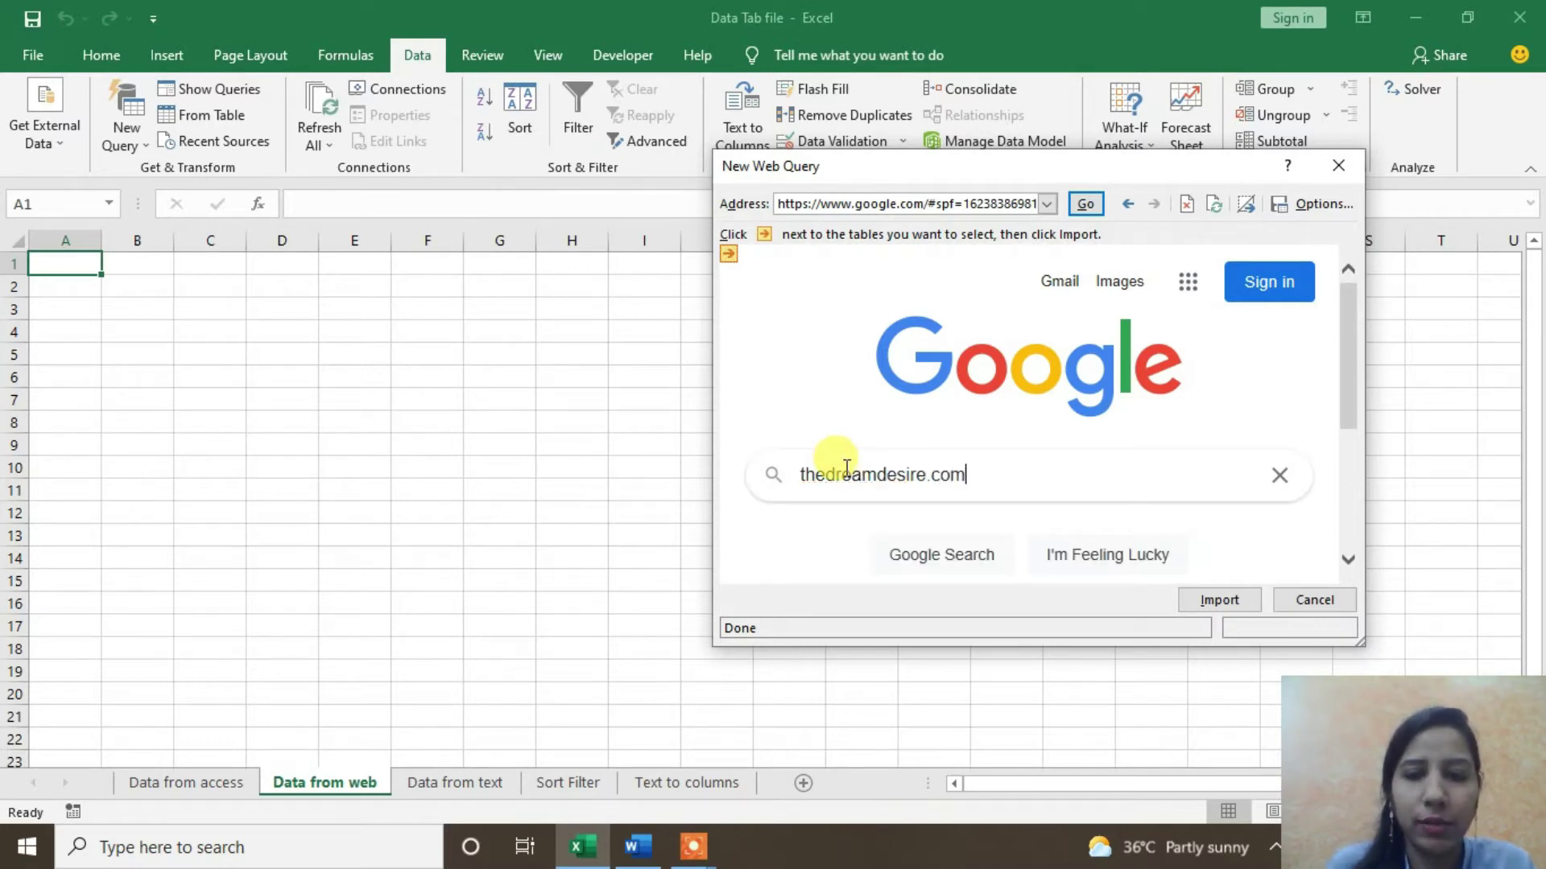
pyautogui.press('Return')
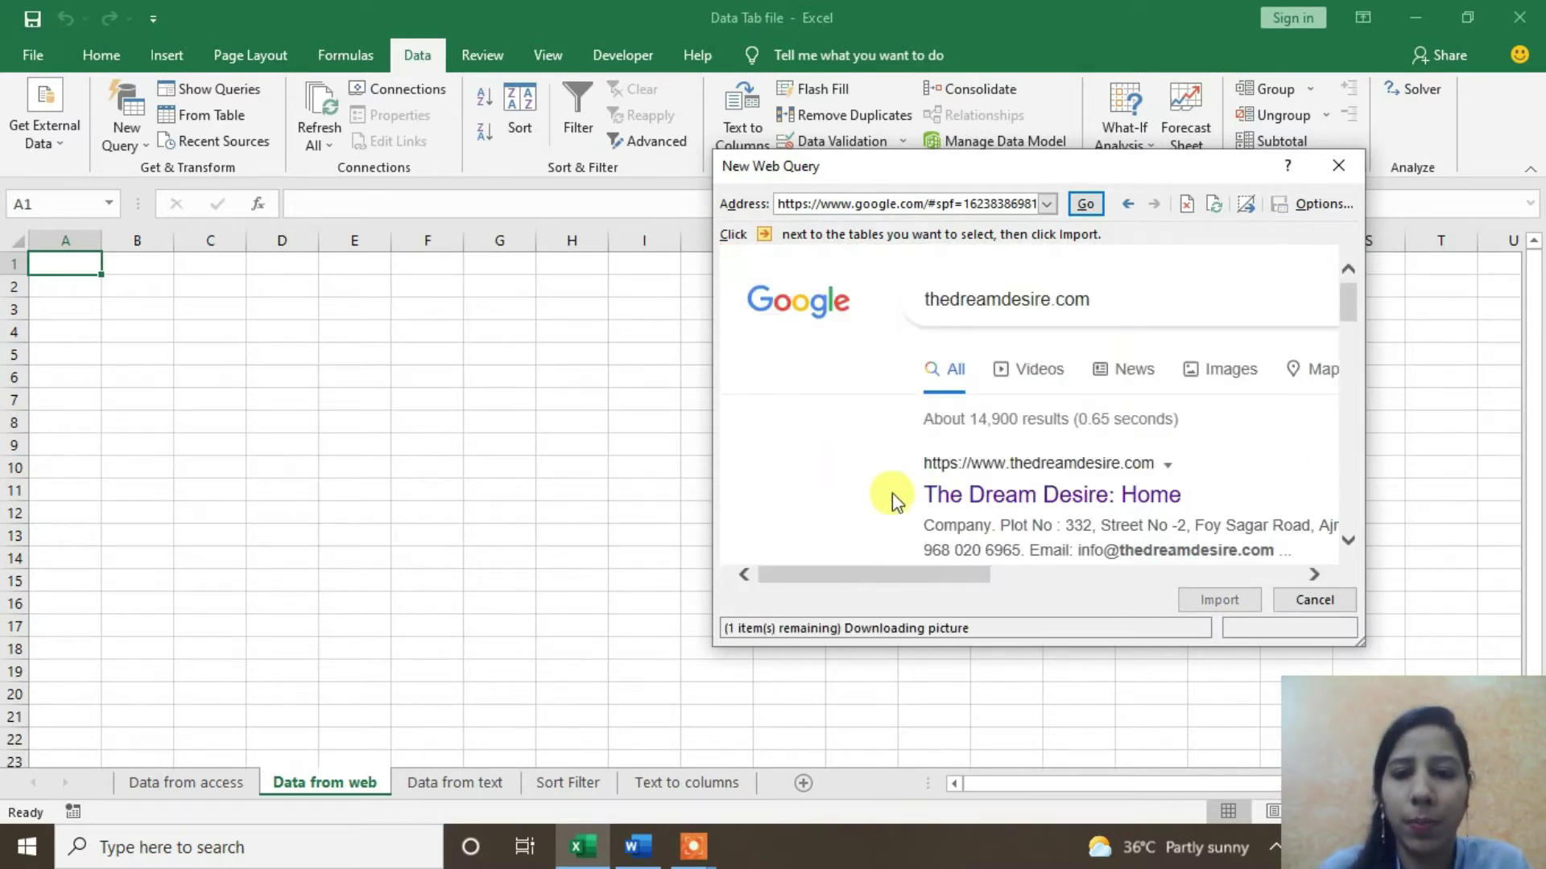
pyautogui.click(1037, 501)
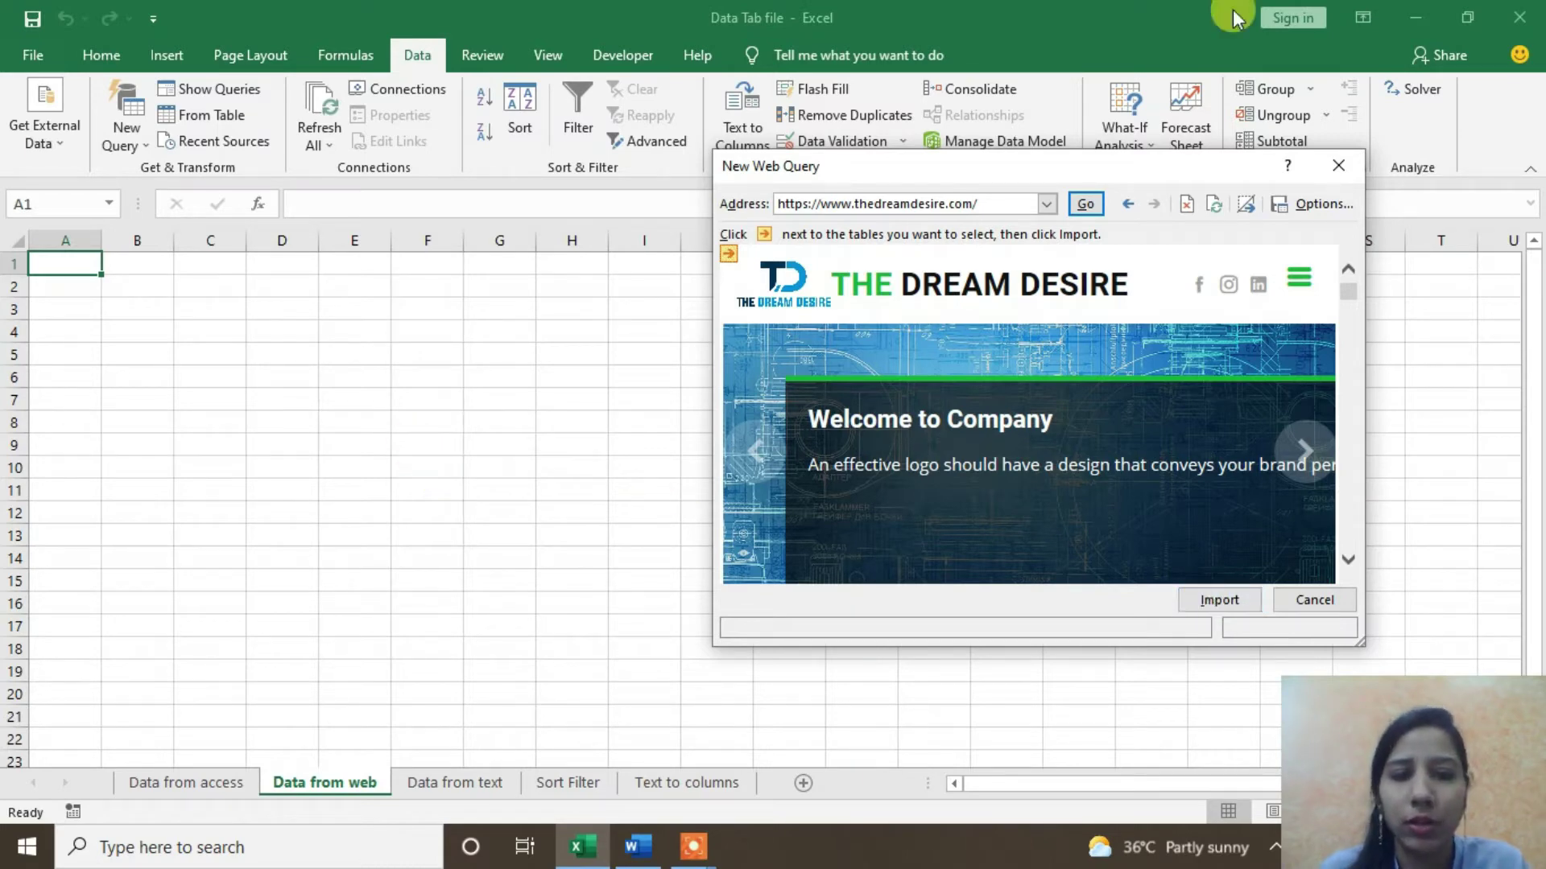
# Step: Import The Dream Desire home page into the existing Data from web worksheet at cell C4
pyautogui.click(1219, 600)
pyautogui.click(191, 327)
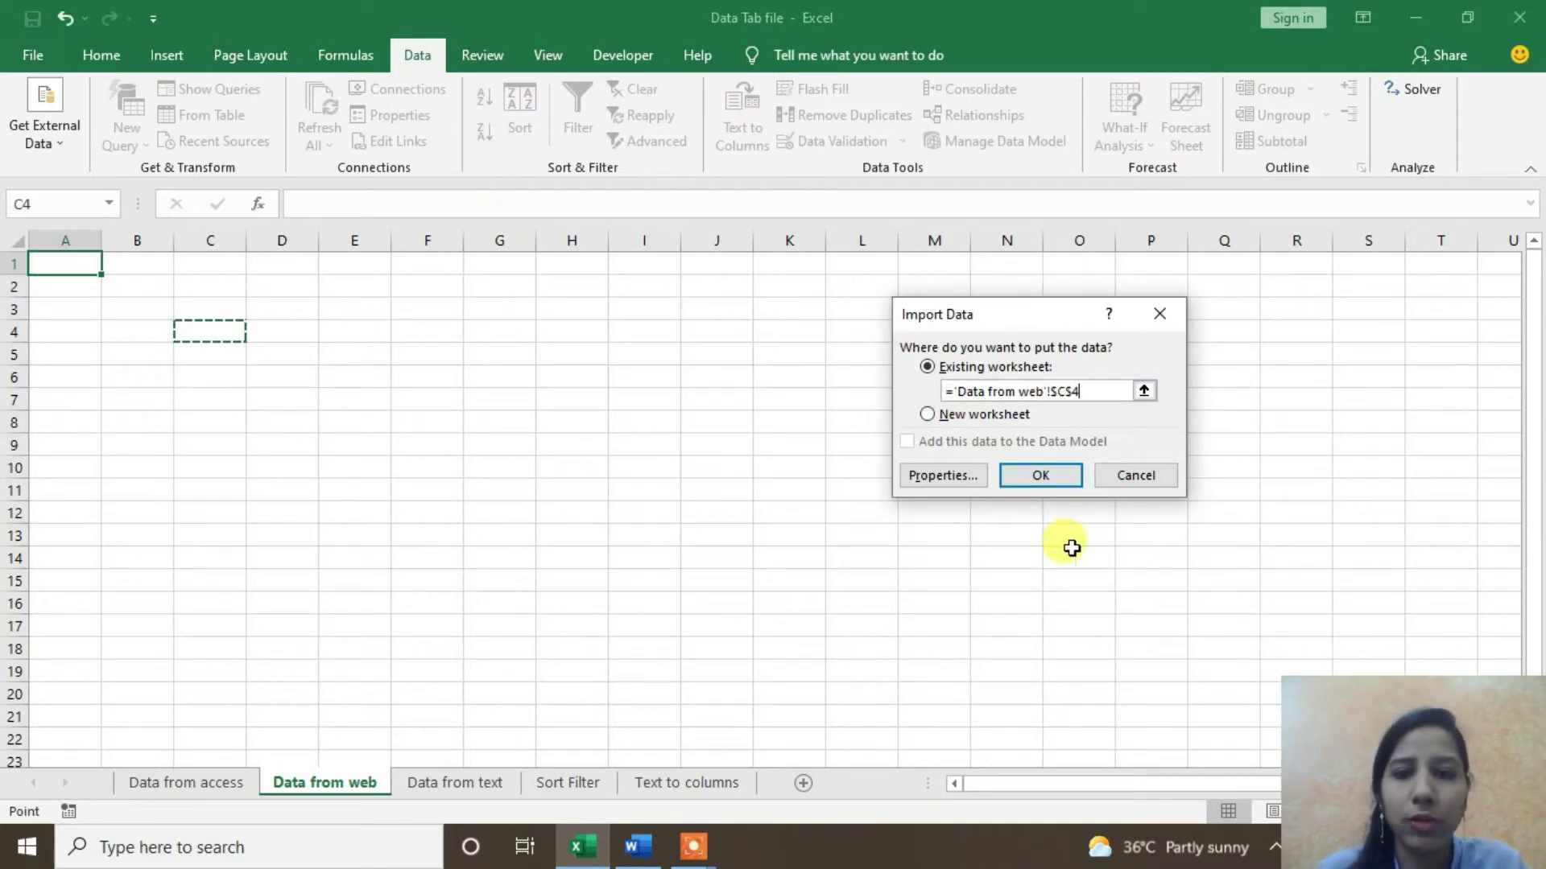
pyautogui.click(1042, 477)
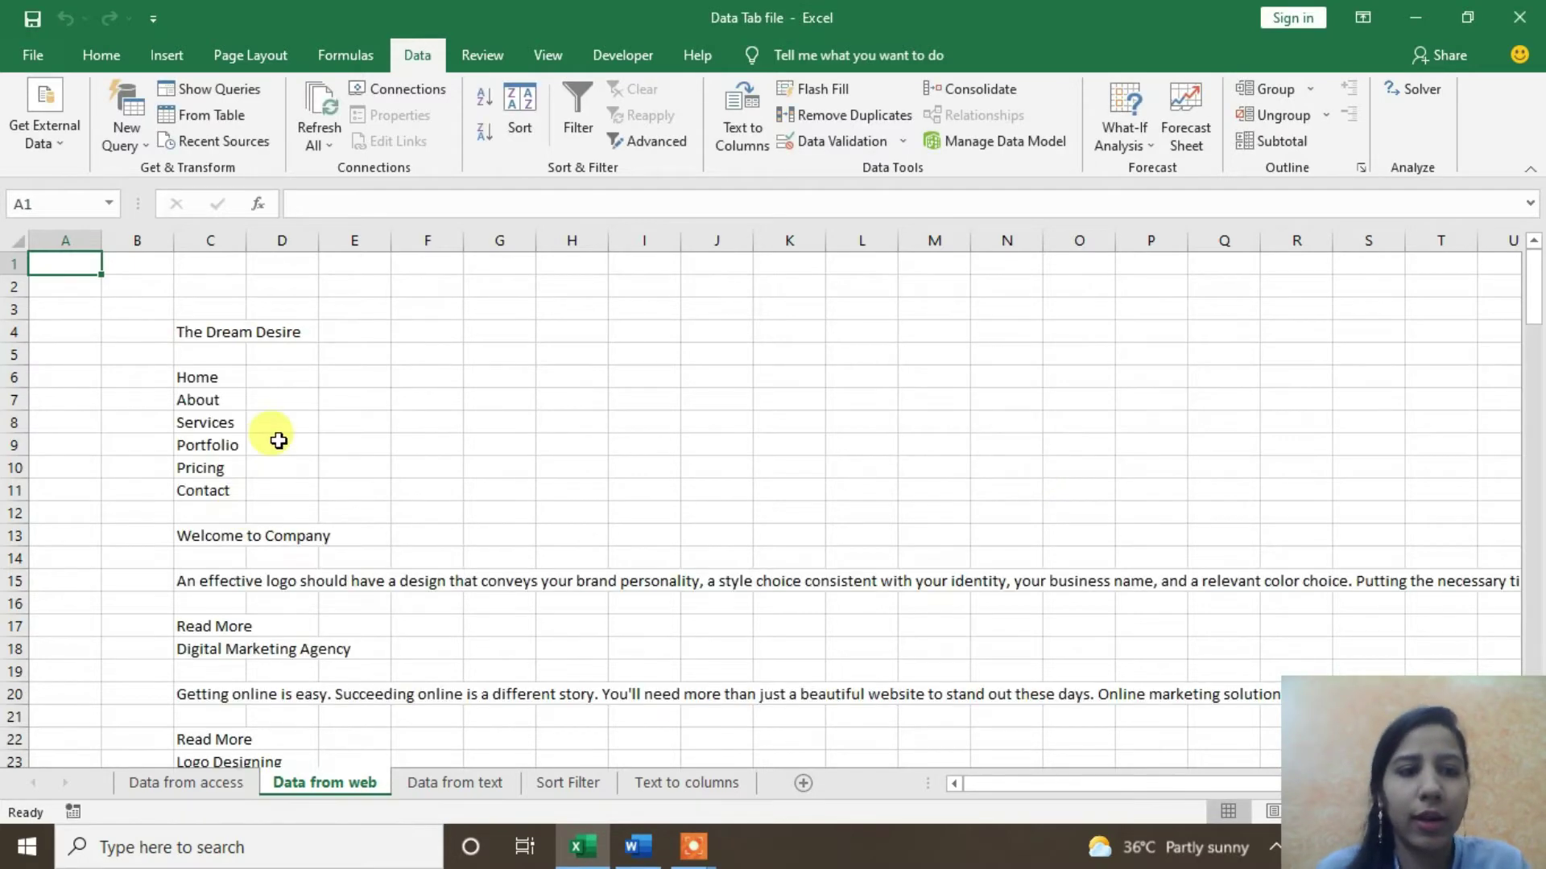
# Step: Examine the imported web page text from the site headings down to the footer links on the Data from web sheet
pyautogui.scroll(-19, 279, 440)
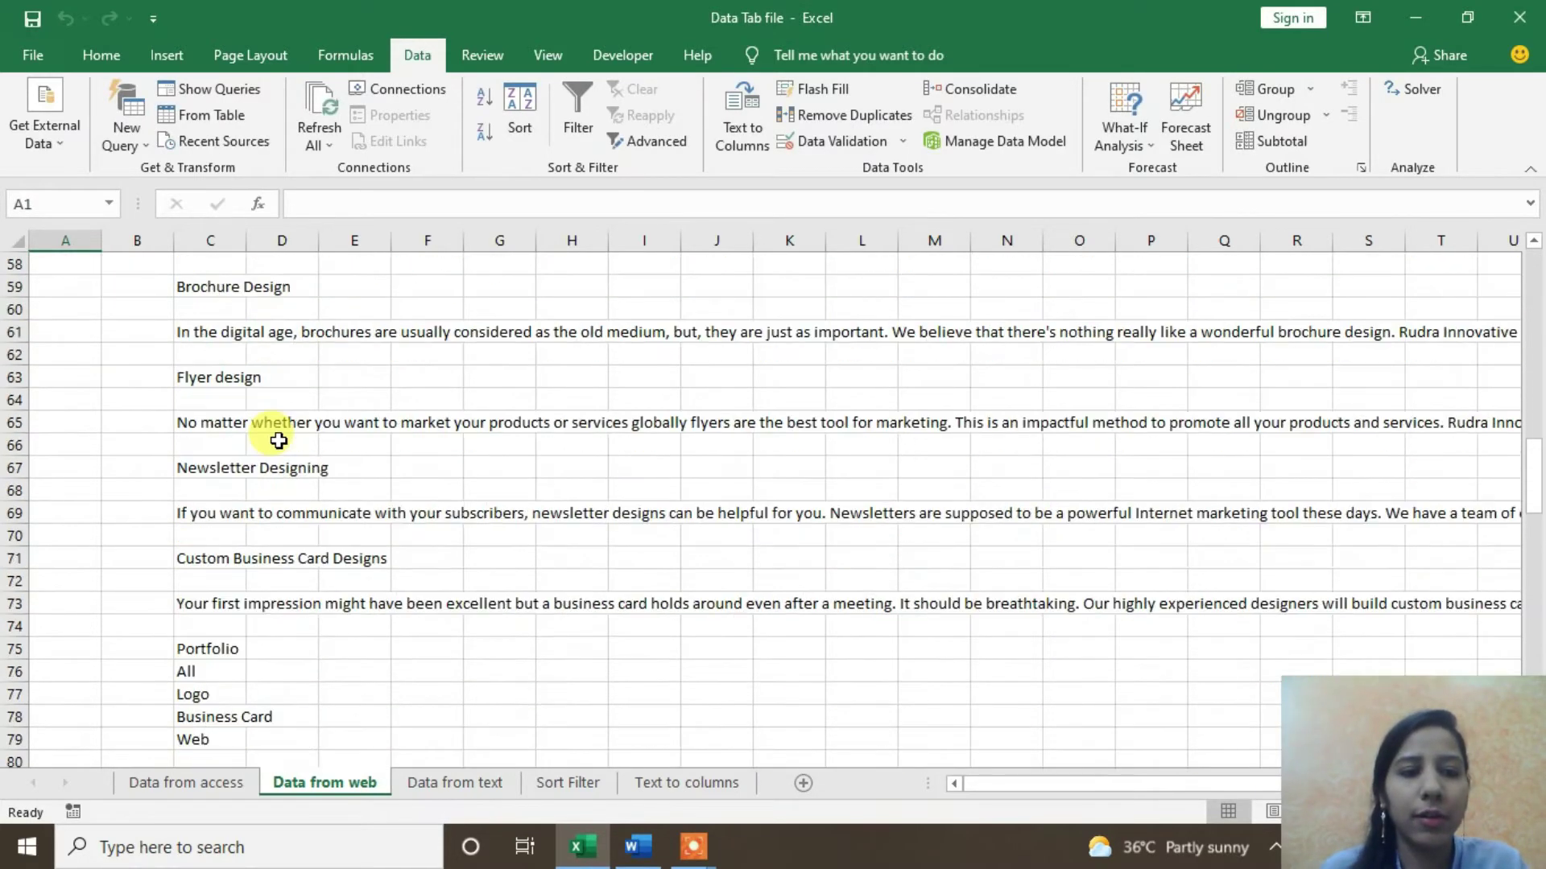
pyautogui.scroll(-20, 278, 441)
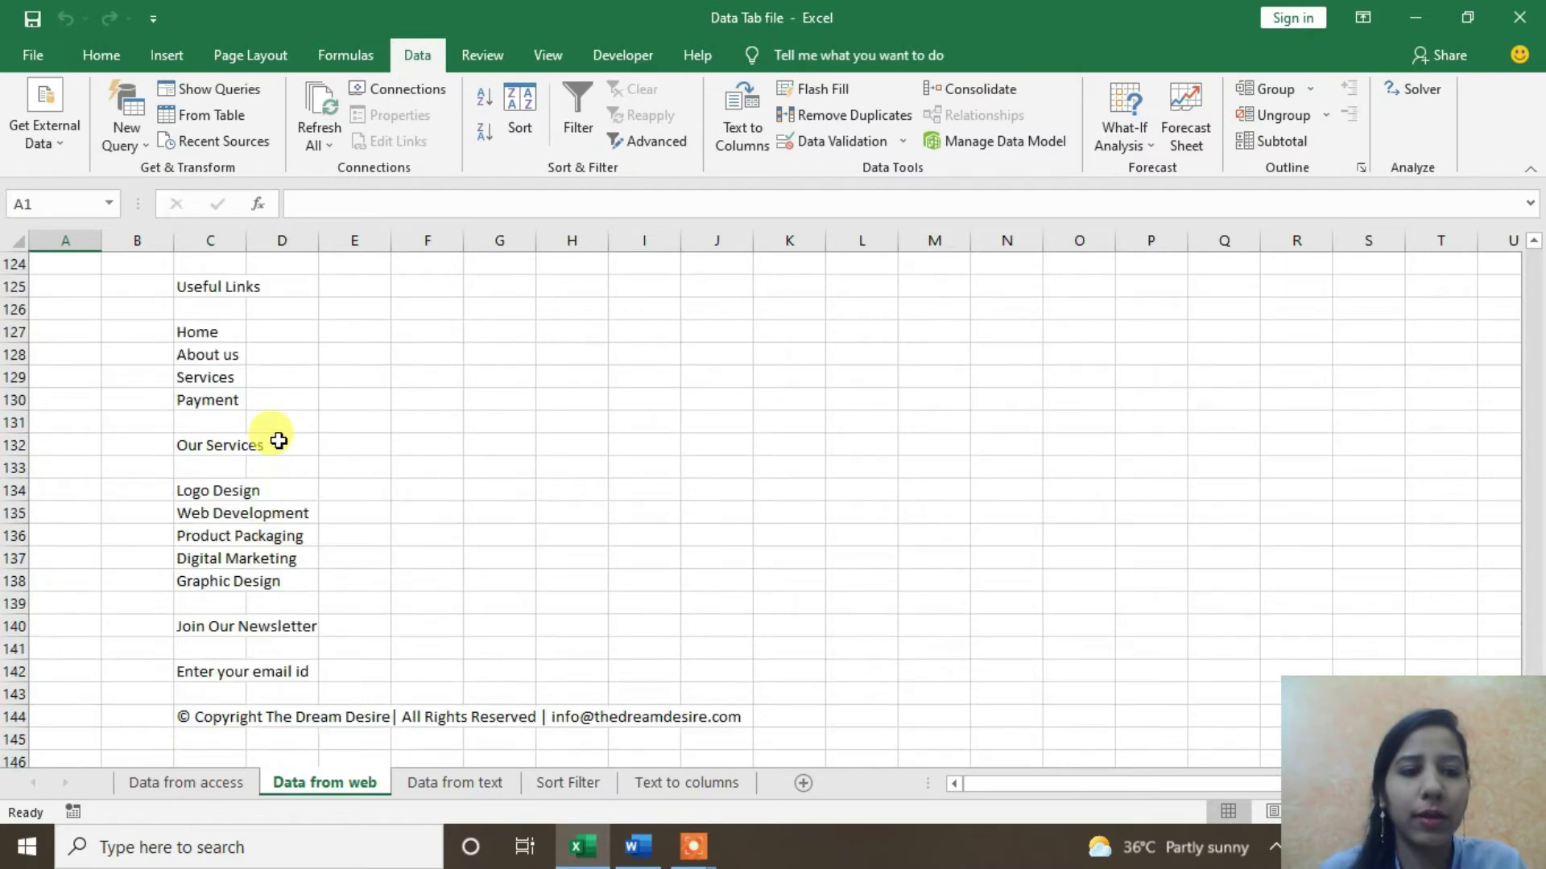
pyautogui.scroll(16, 279, 441)
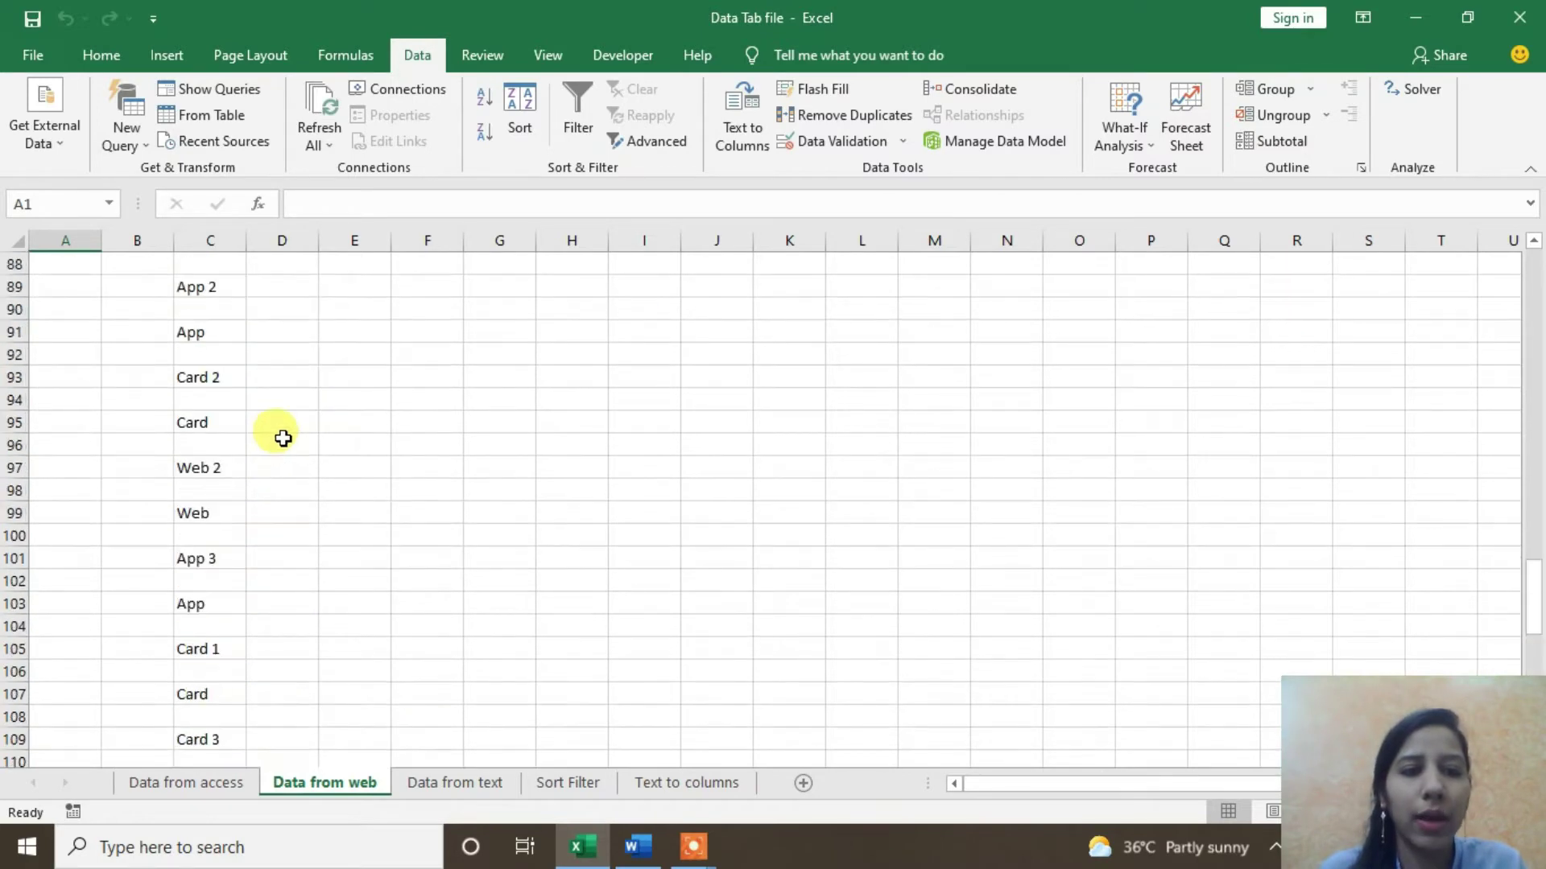
pyautogui.scroll(20, 287, 437)
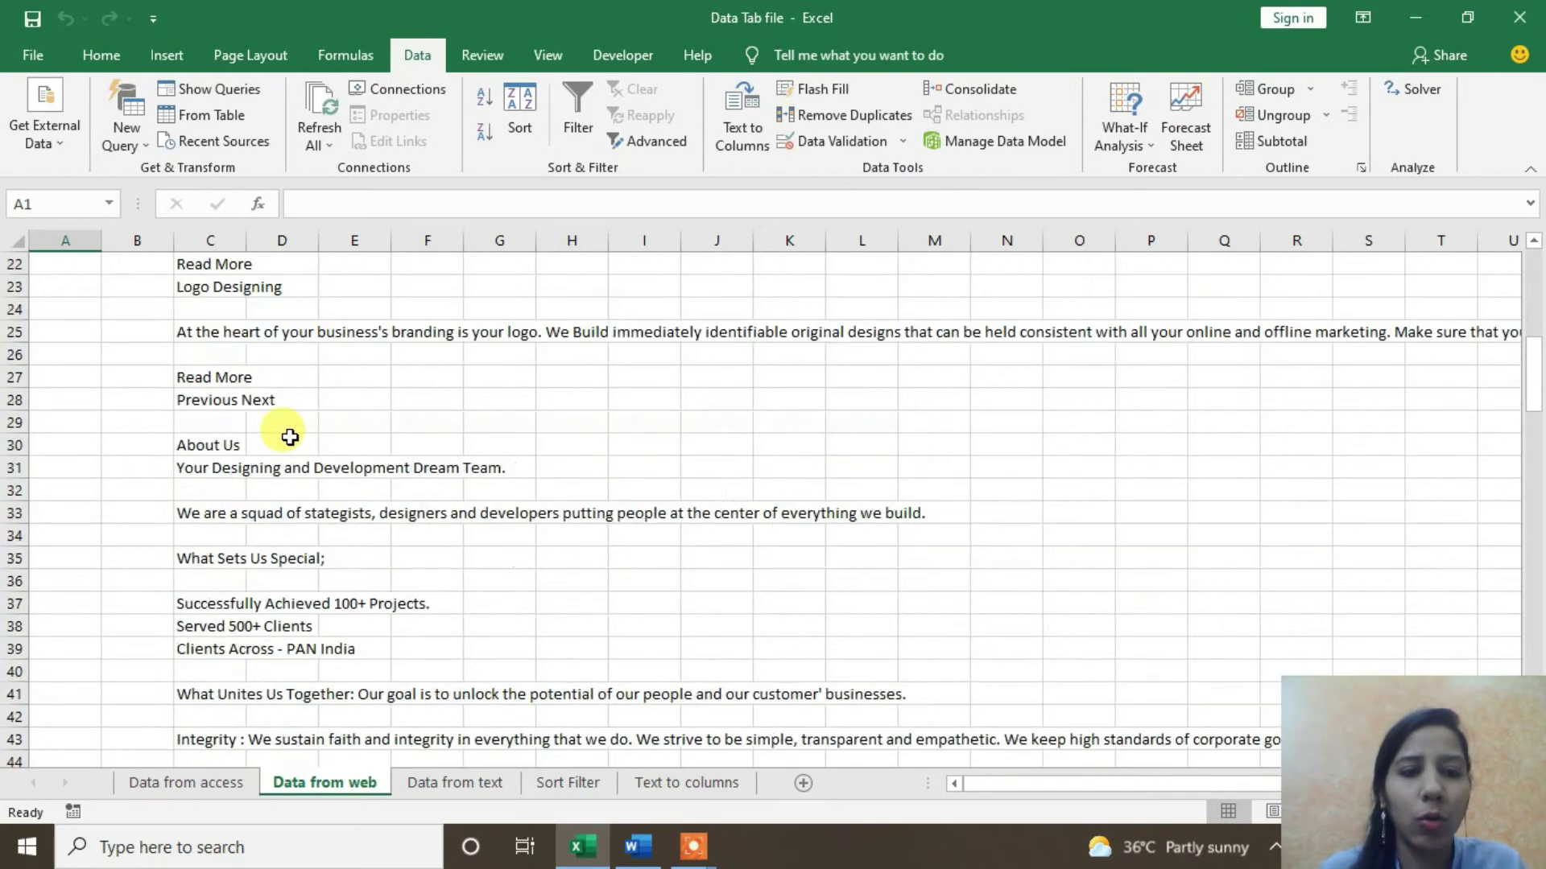
pyautogui.scroll(4, 290, 438)
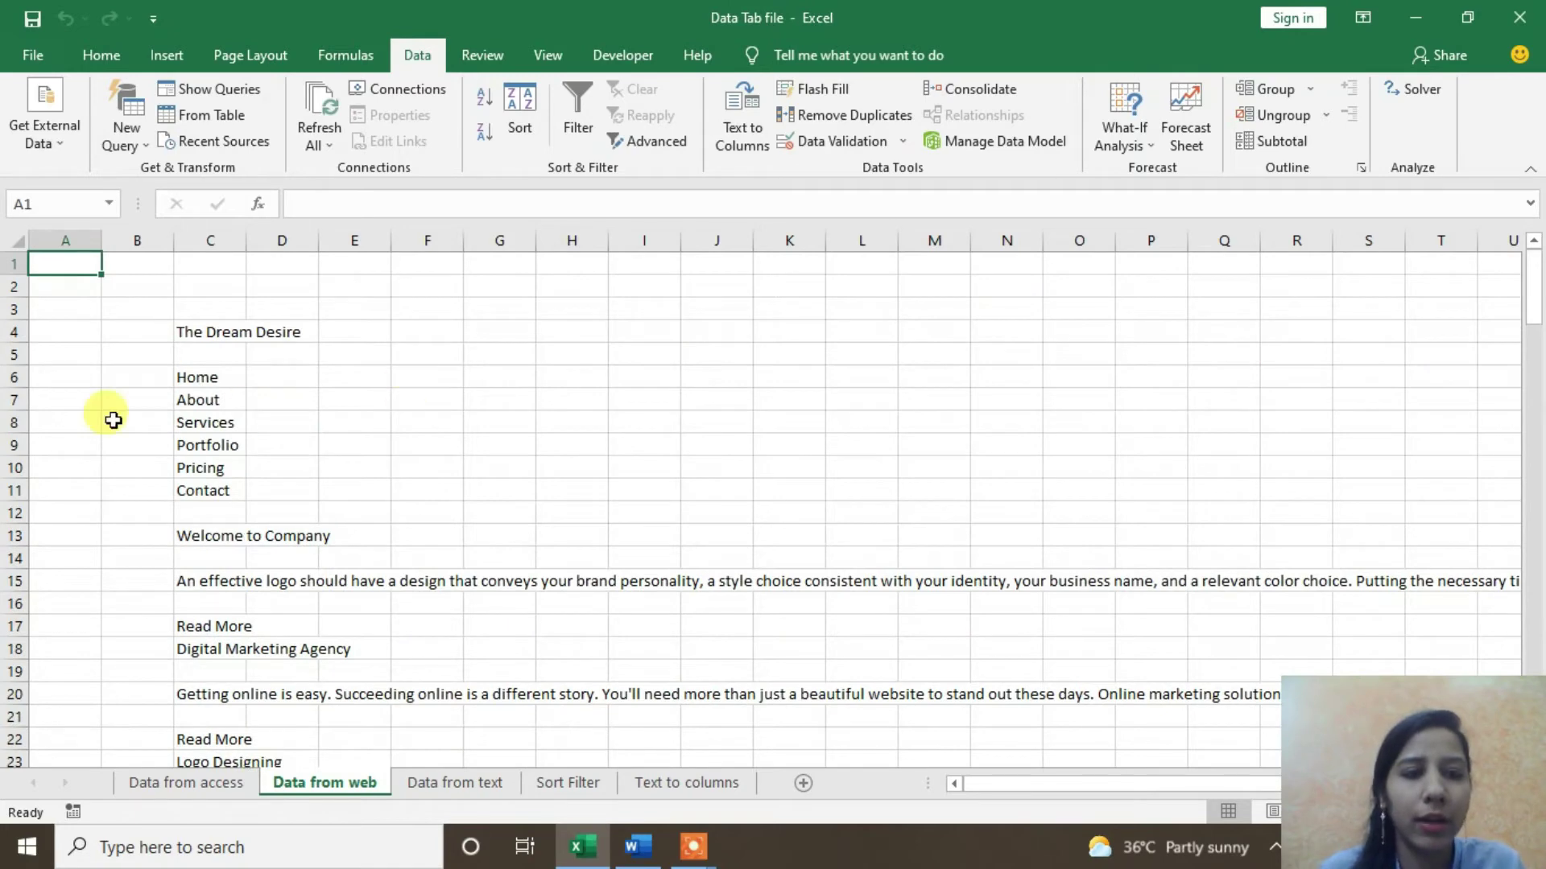
pyautogui.scroll(-20, 400, 580)
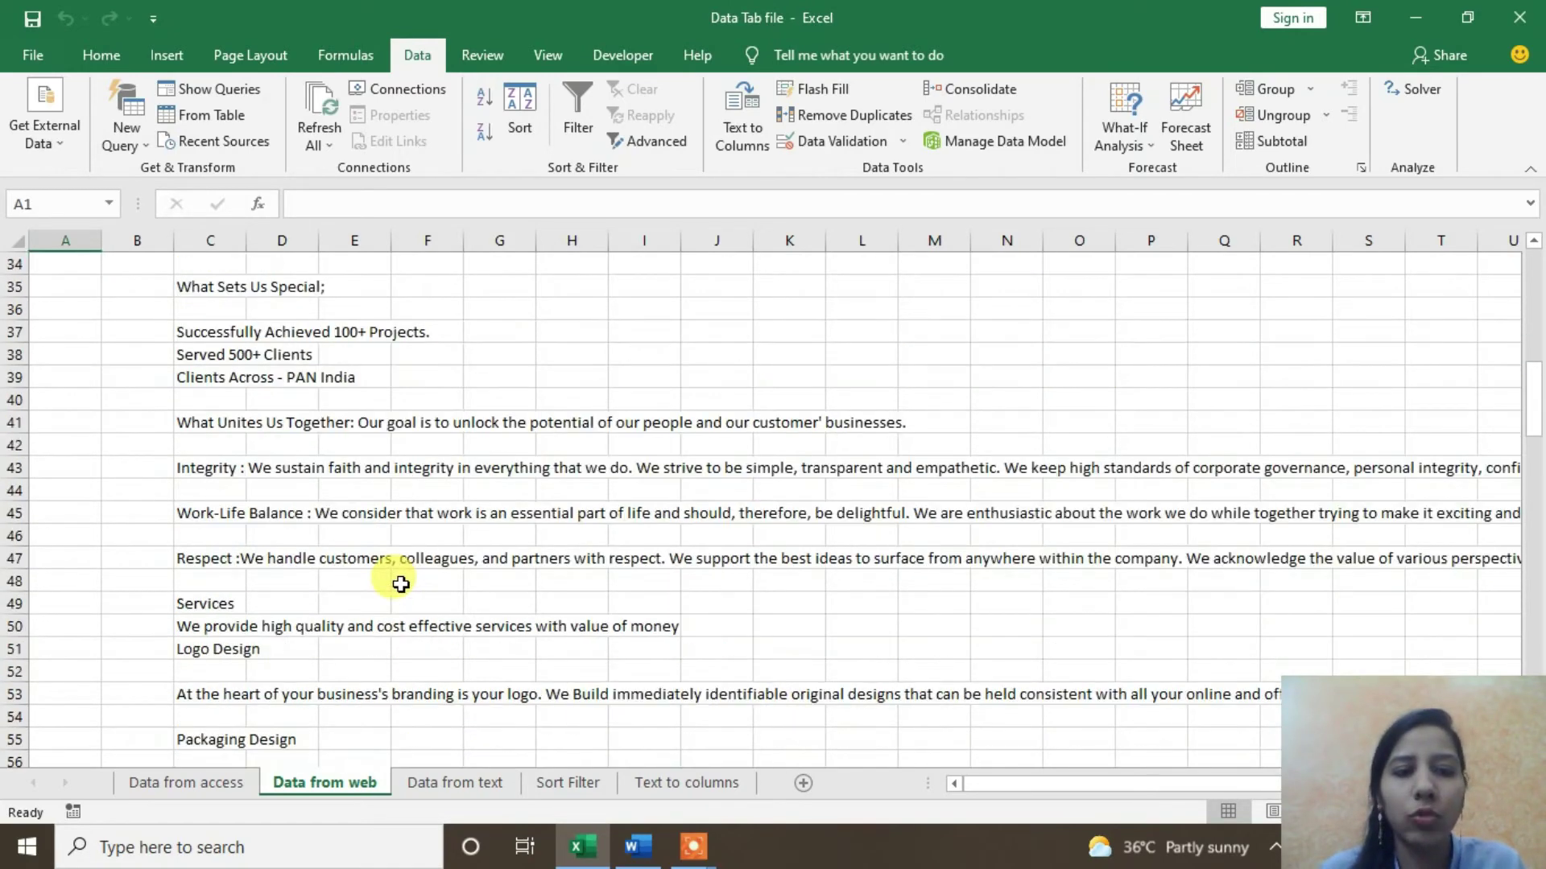
pyautogui.scroll(-16, 400, 585)
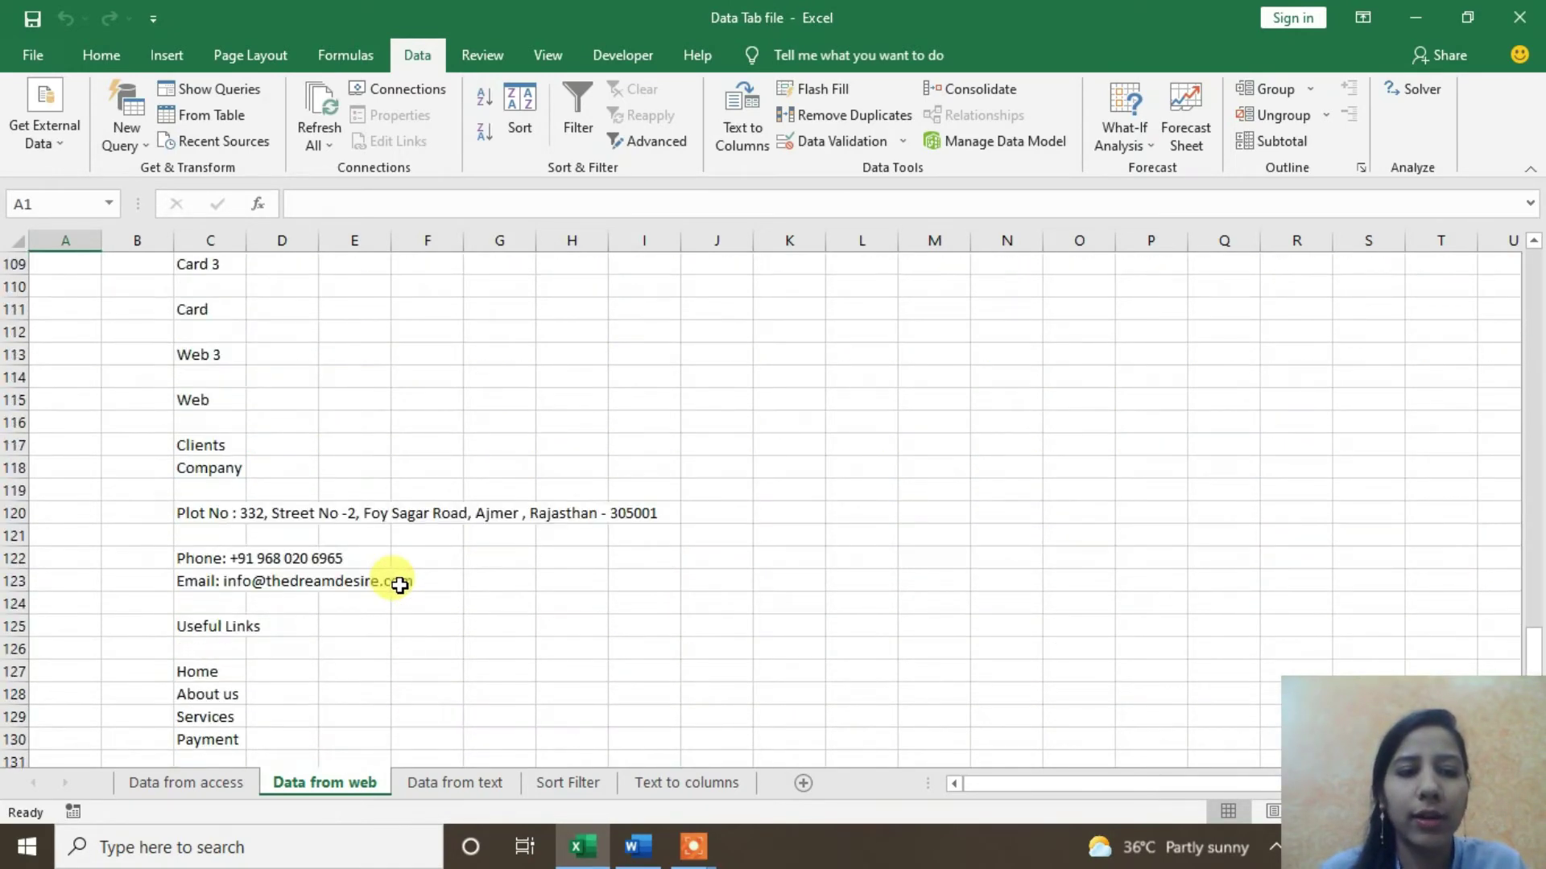
pyautogui.scroll(2, 400, 586)
pyautogui.scroll(20, 400, 585)
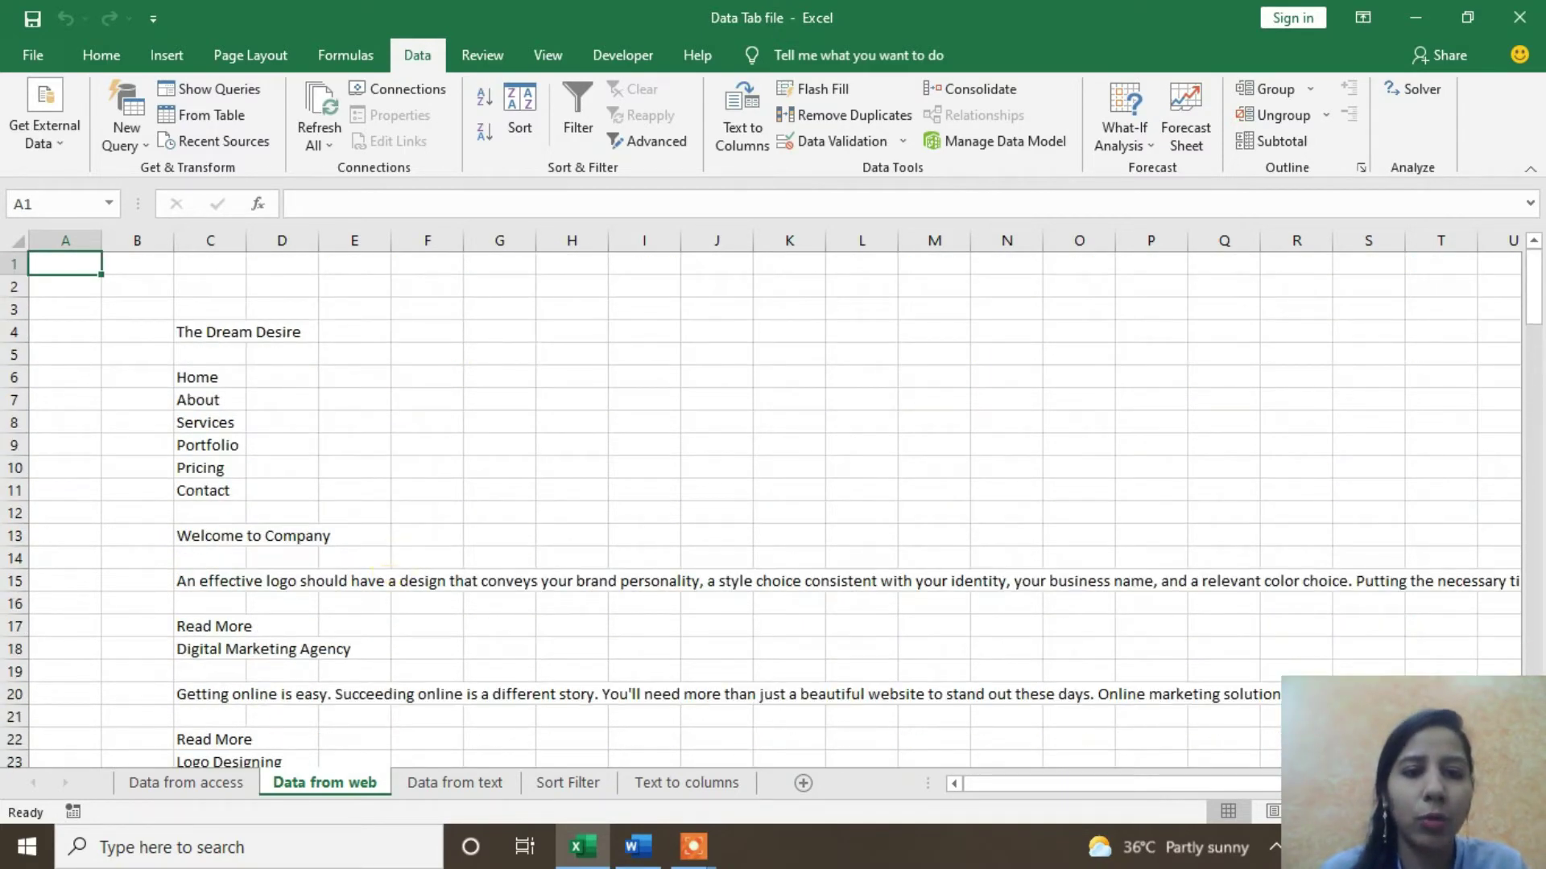
pyautogui.click(291, 581)
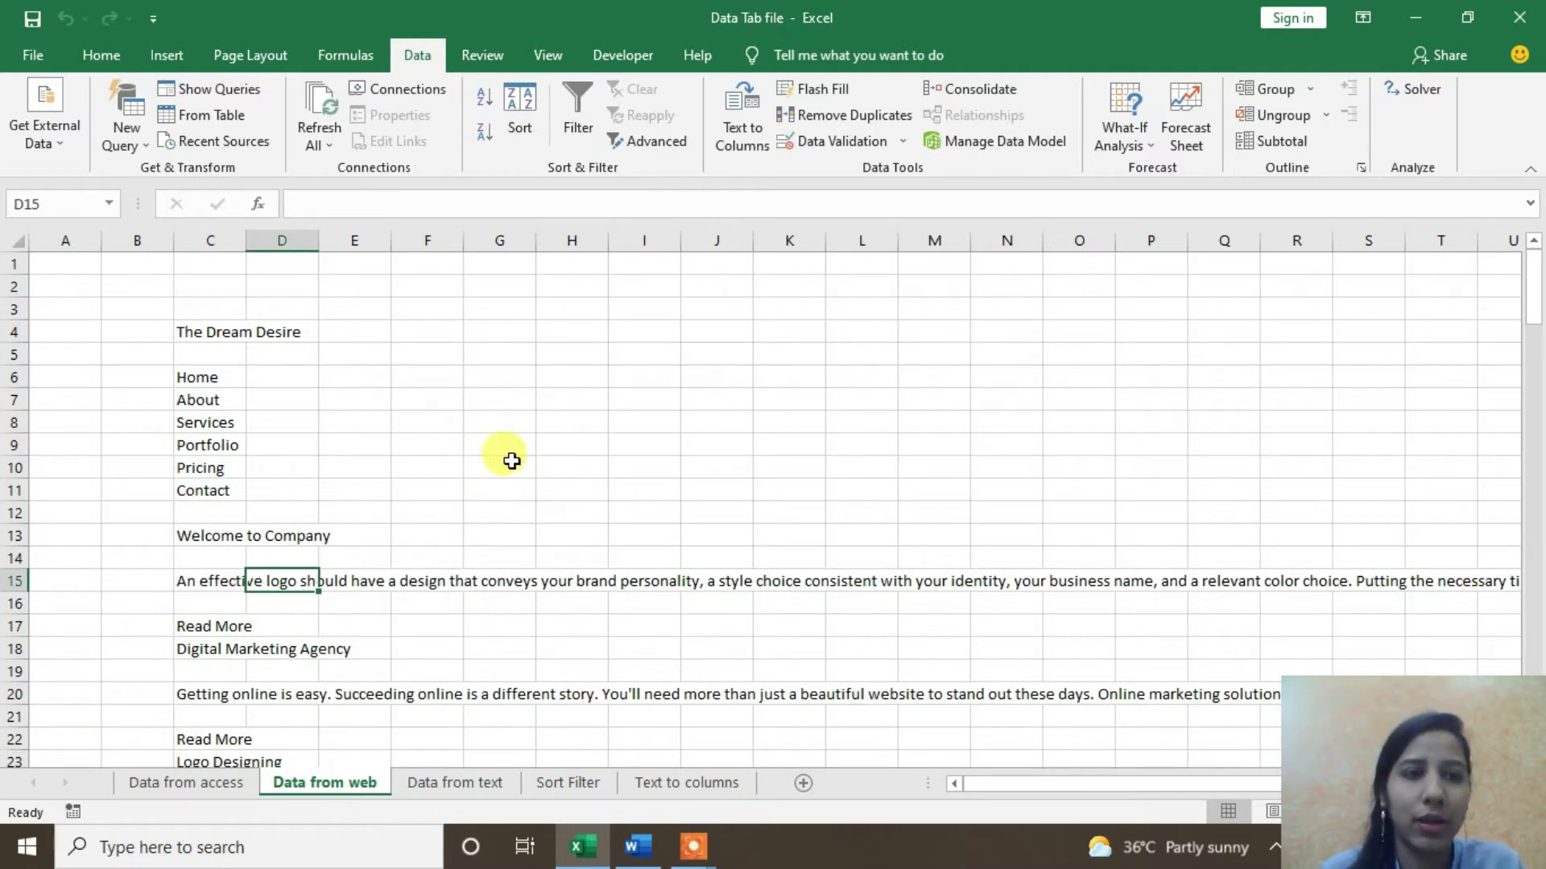
# Step: Start a text file import on the Data from text sheet and open the student1 file from the Desktop
pyautogui.click(433, 785)
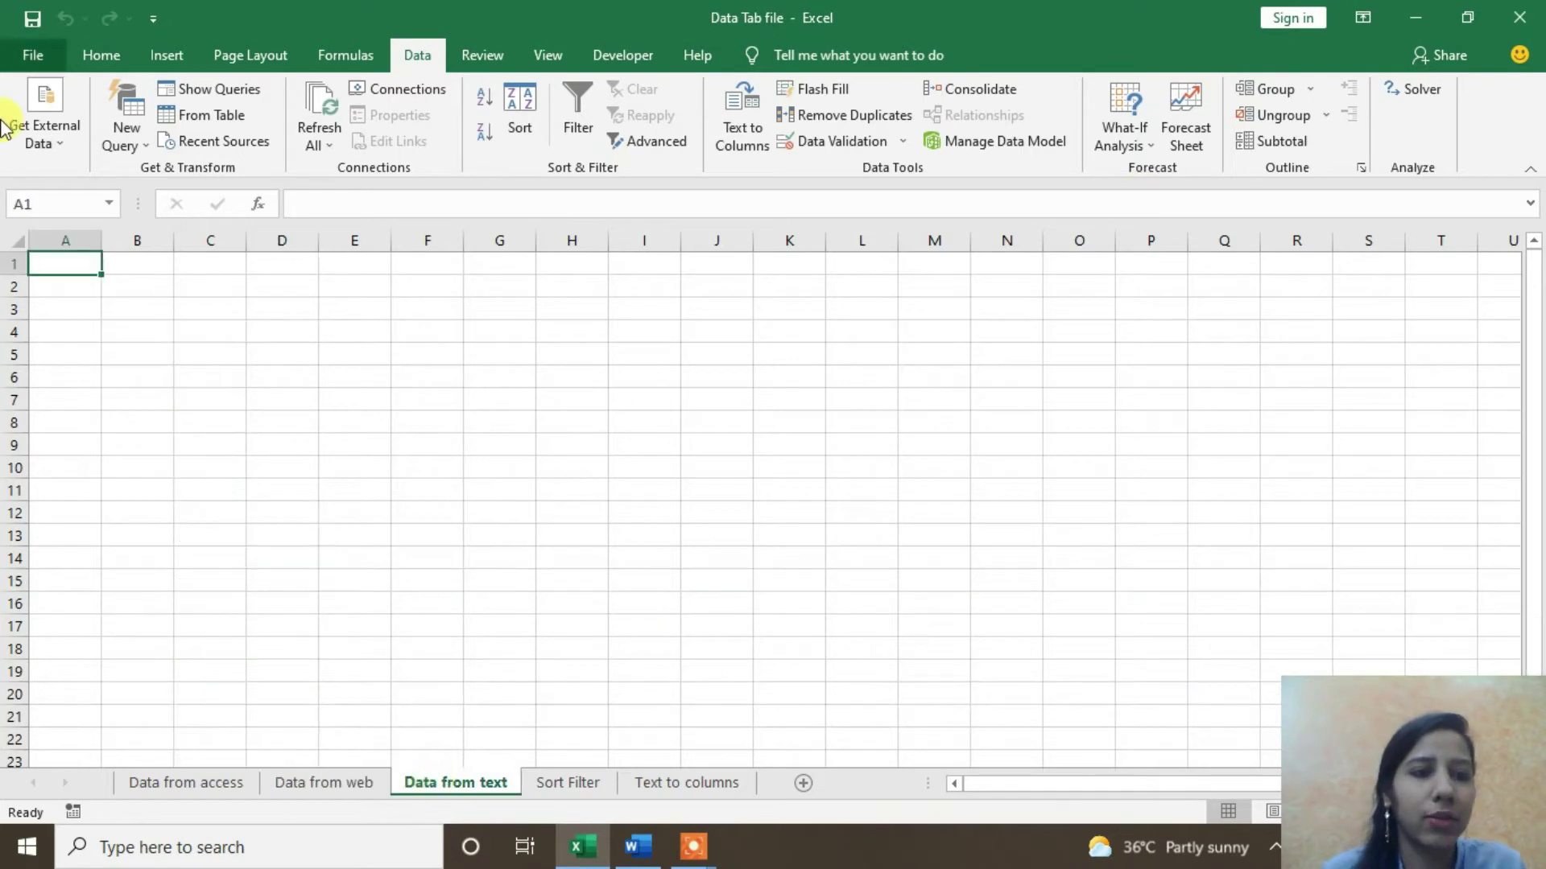
pyautogui.click(59, 148)
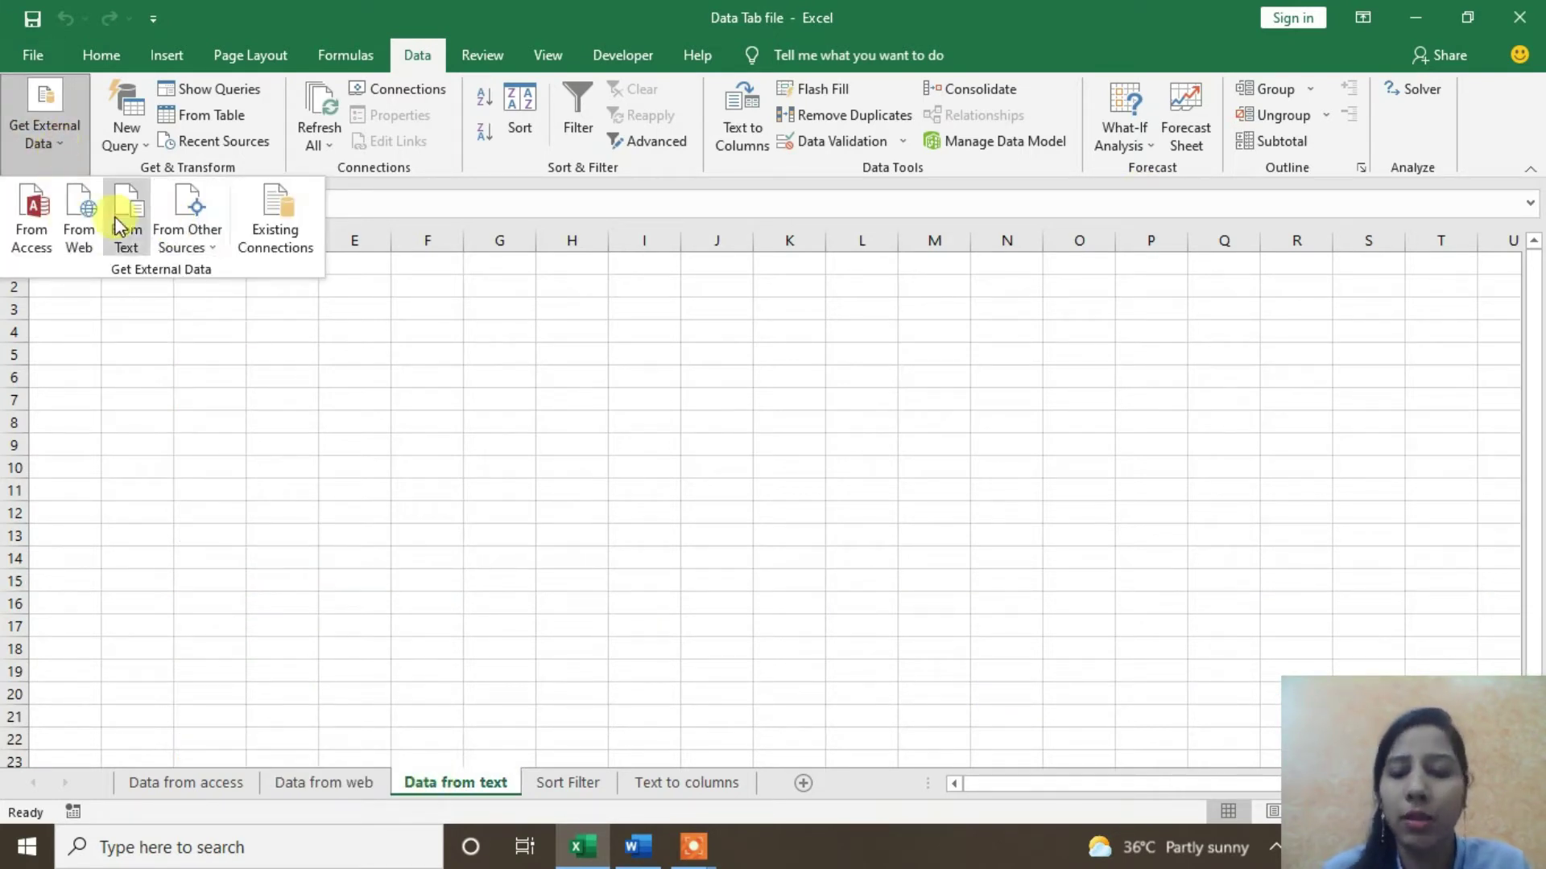
pyautogui.click(118, 262)
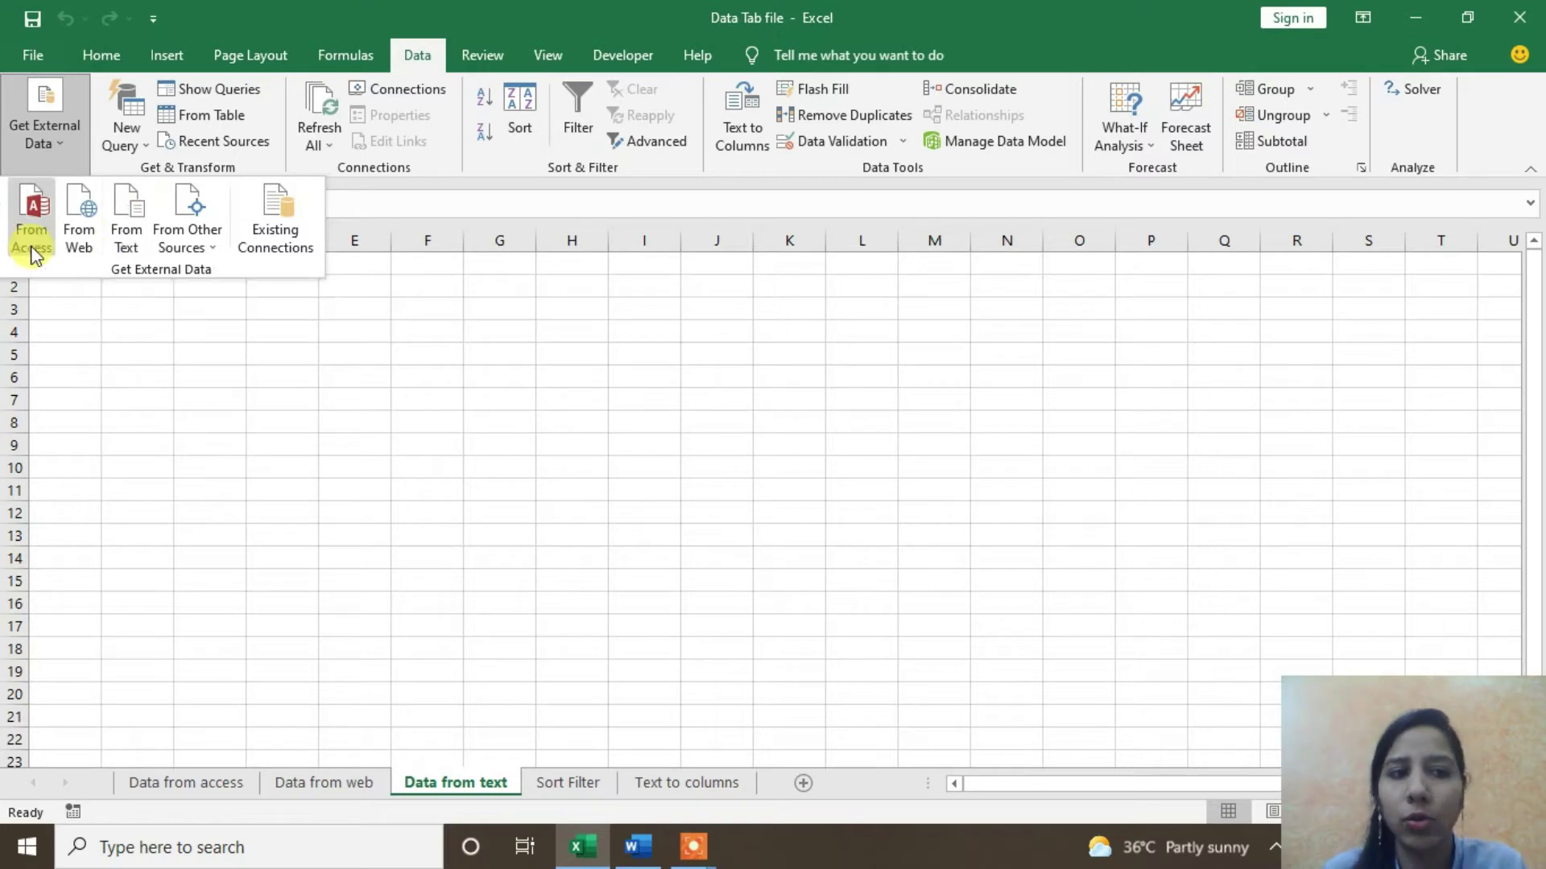
pyautogui.click(133, 241)
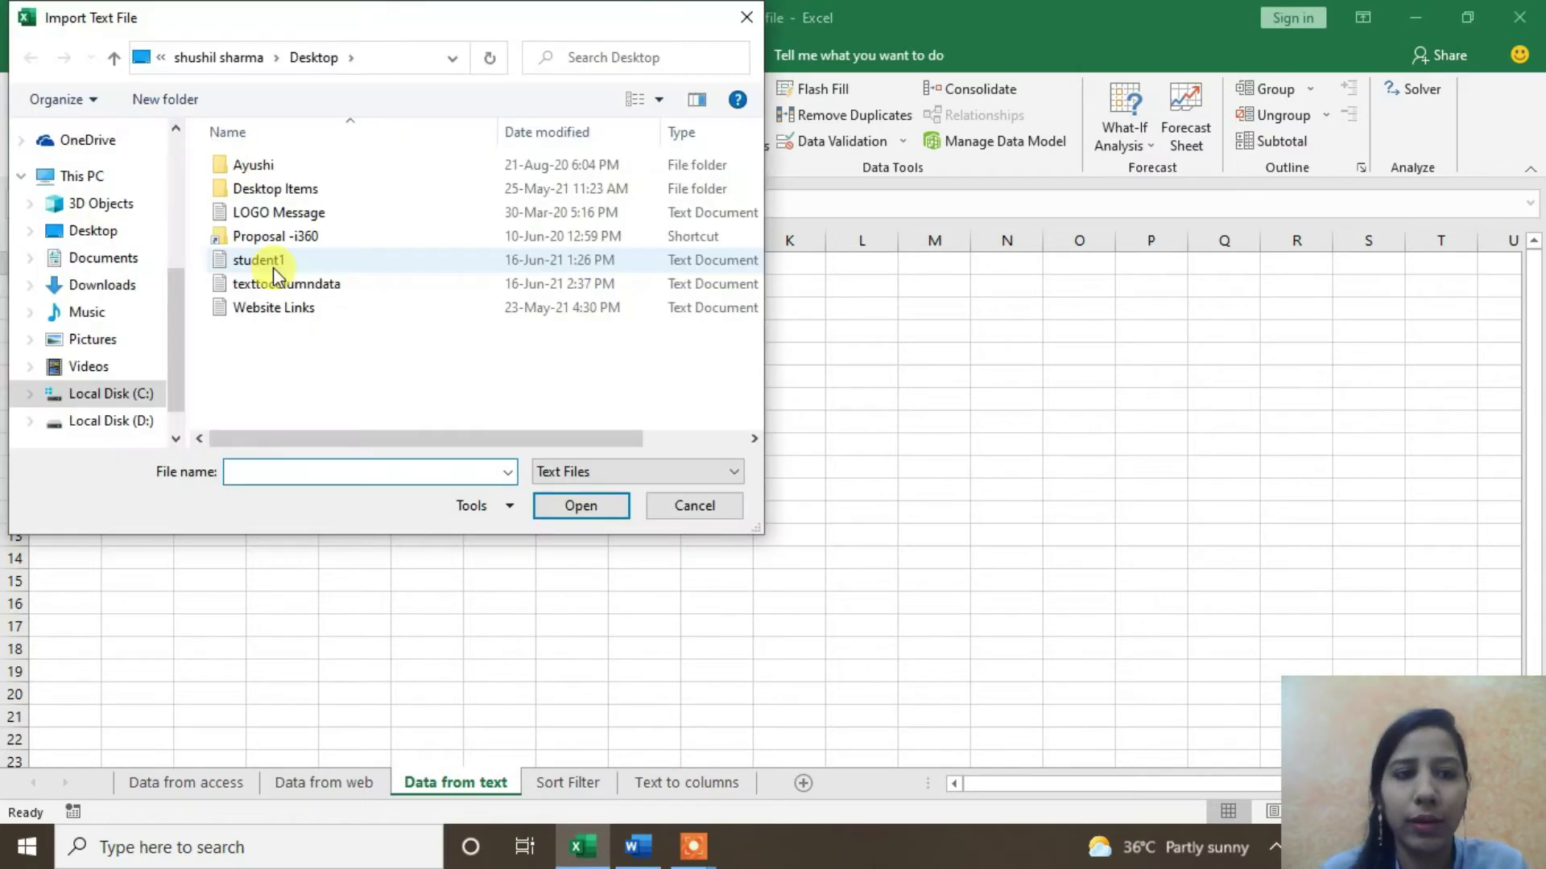
pyautogui.click(273, 267)
pyautogui.click(603, 517)
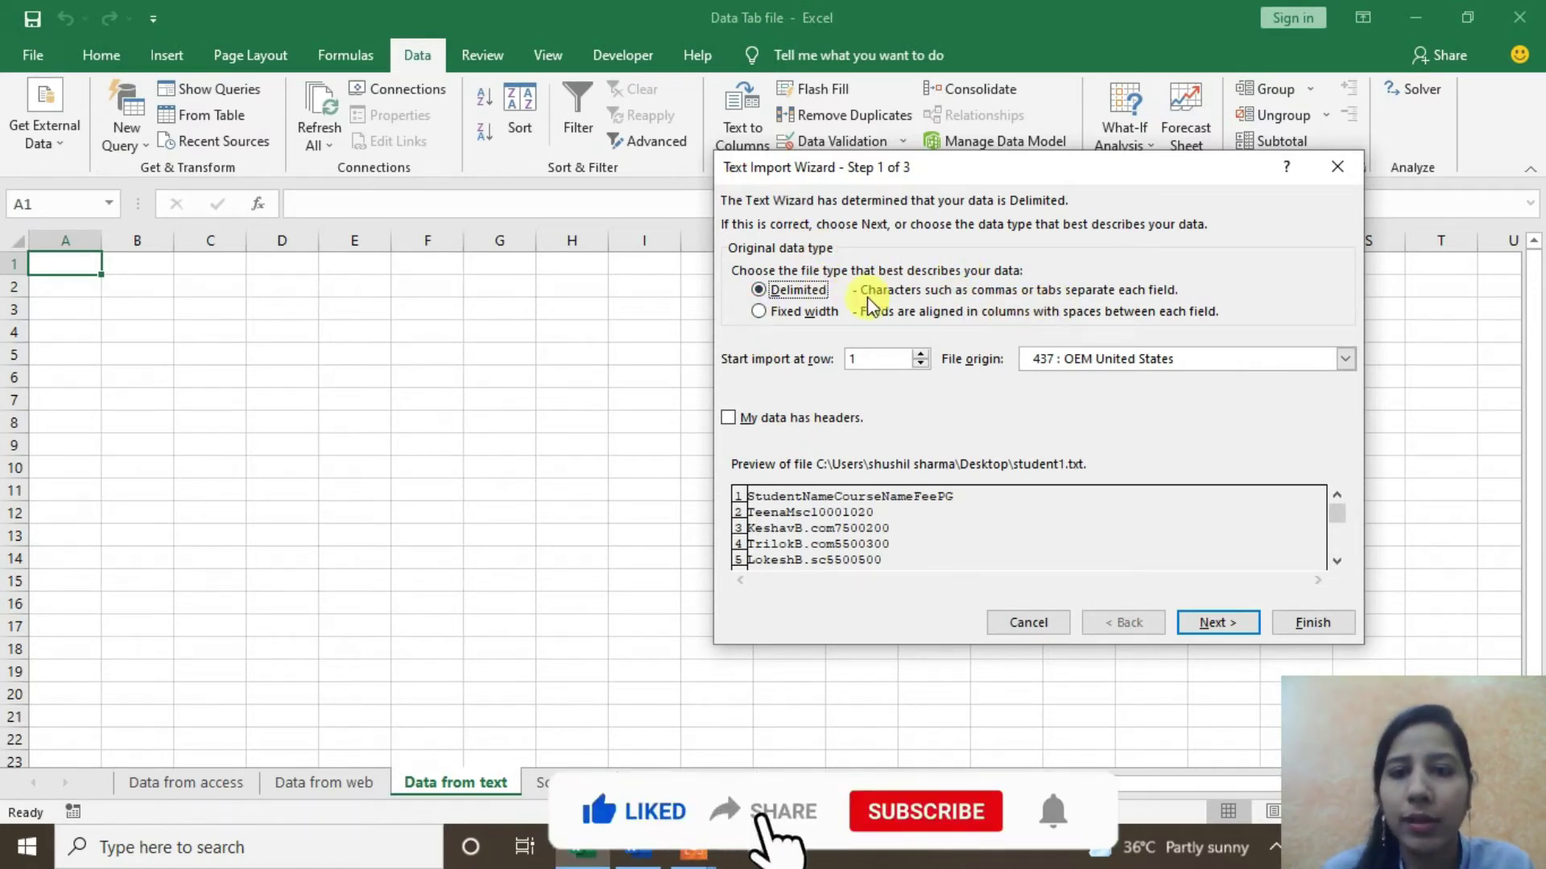
# Step: Try the Fixed width file type for the student1 data and return to the file type choice
pyautogui.click(807, 312)
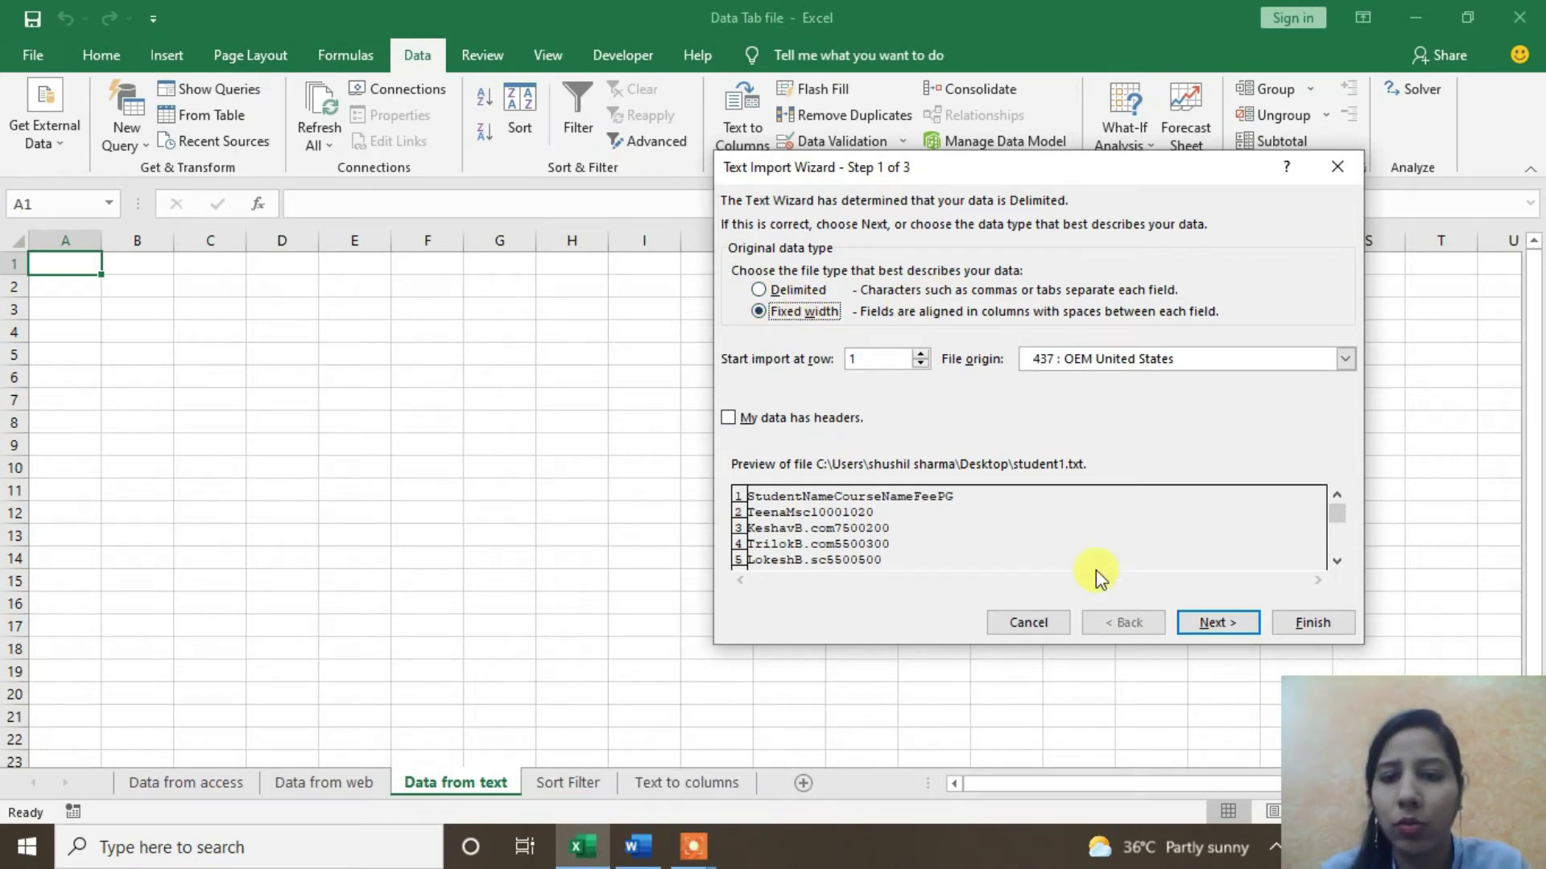
pyautogui.click(1208, 624)
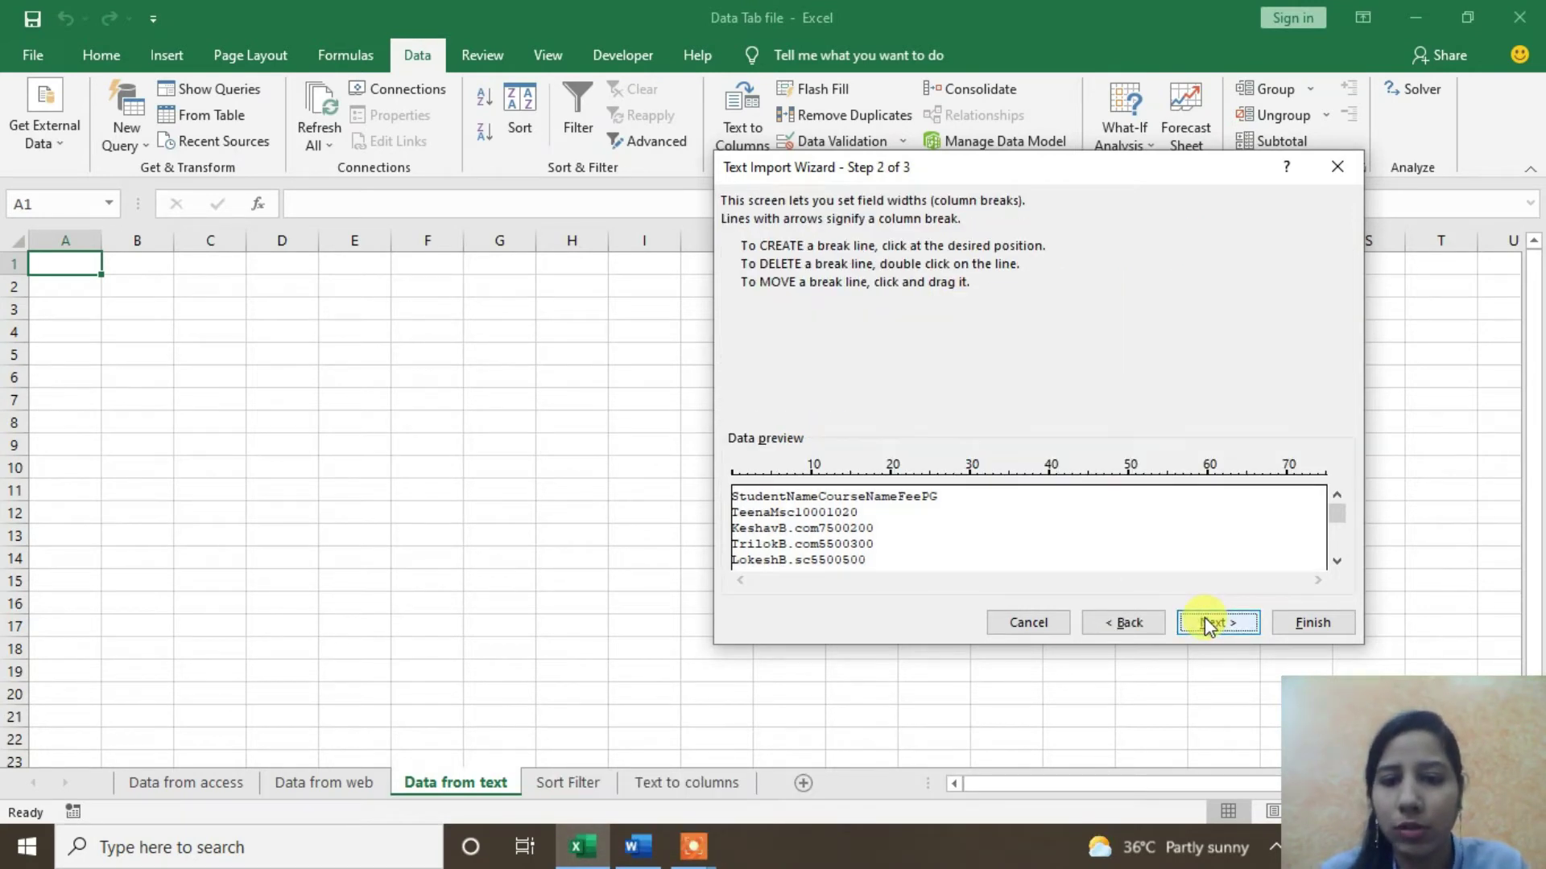
pyautogui.click(1123, 622)
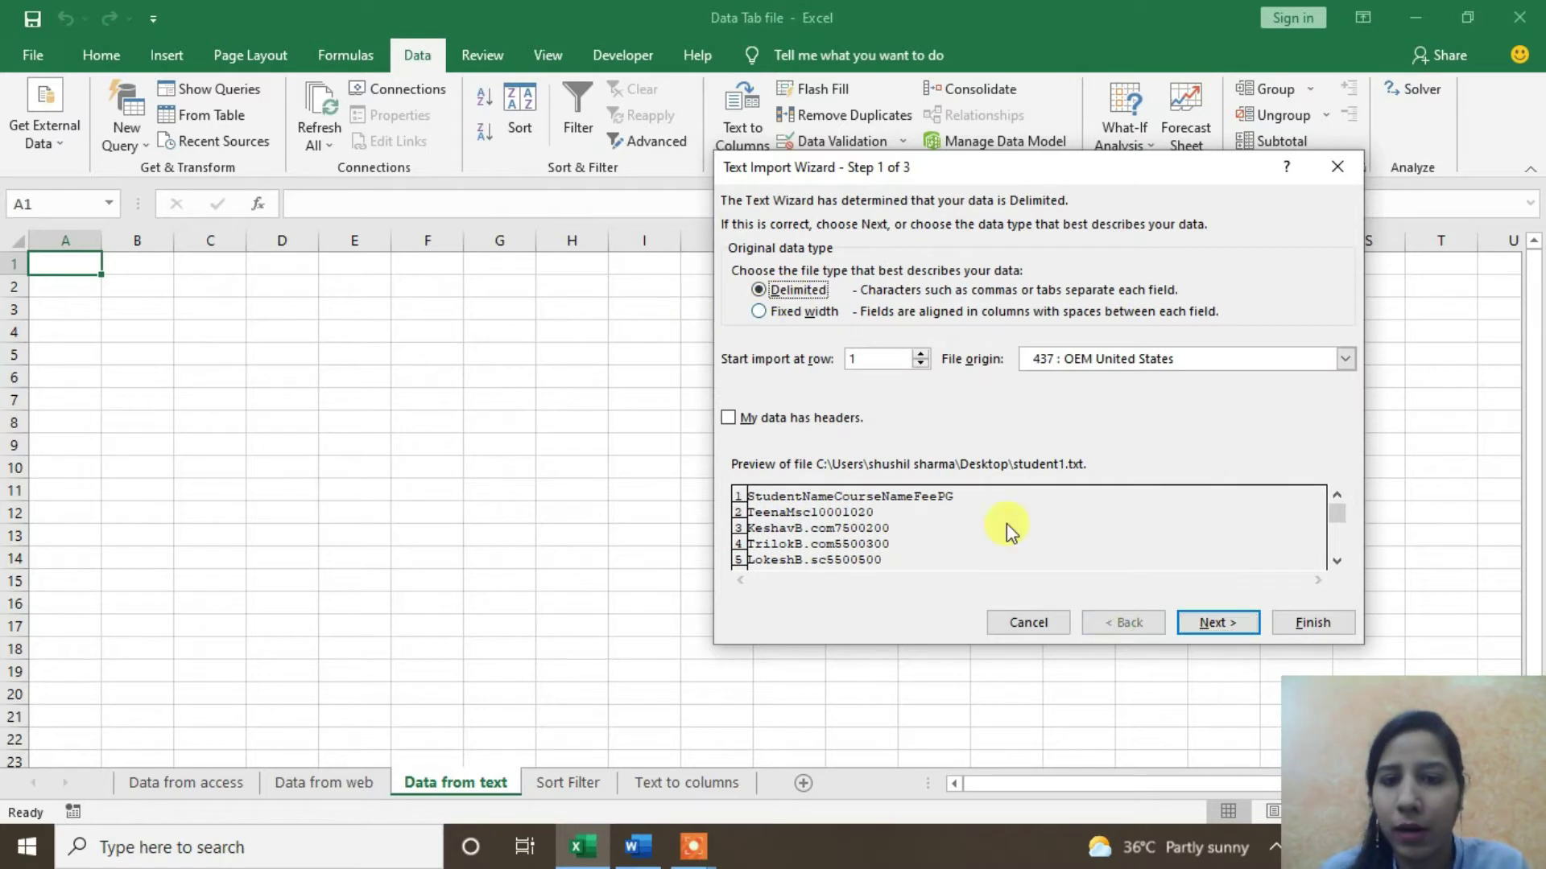
pyautogui.click(874, 534)
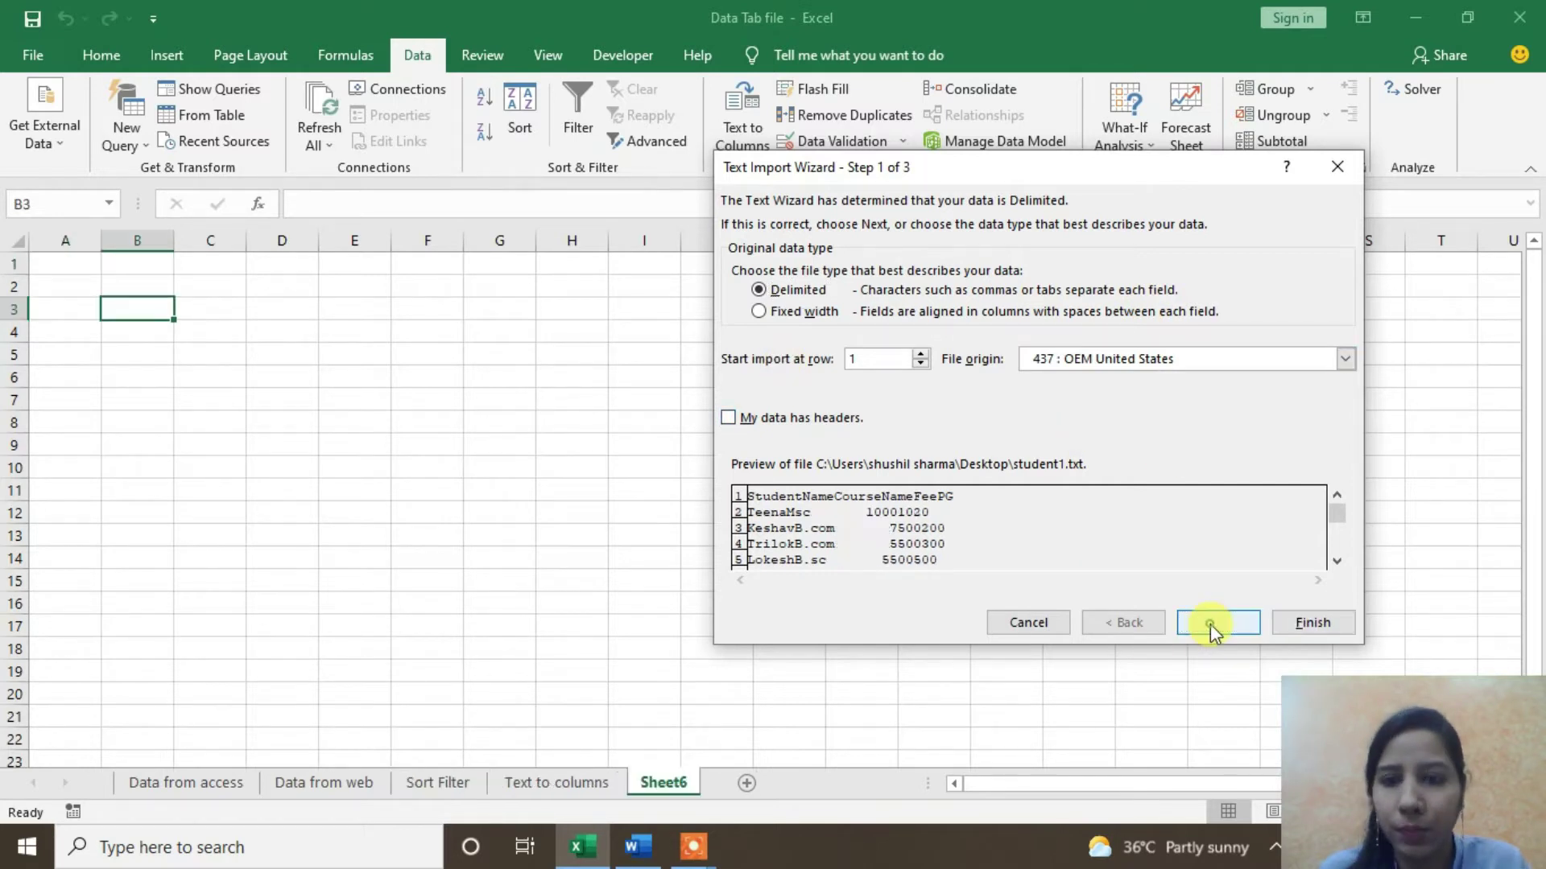
# Step: Split the delimited student1 data using Space as a delimiter in addition to Tab, and proceed to the column formats
pyautogui.click(1207, 623)
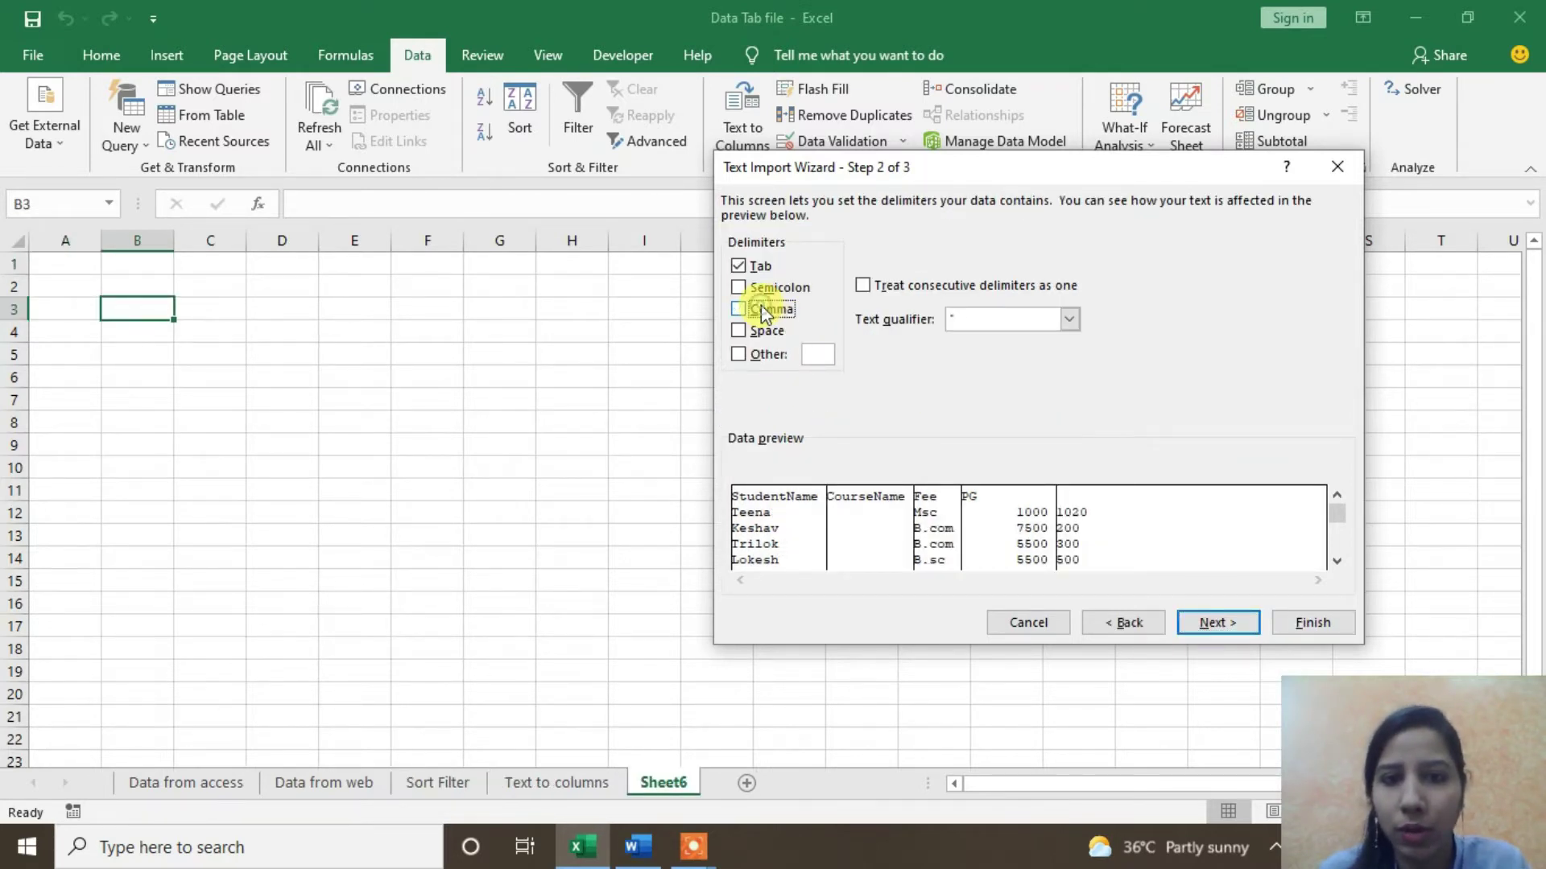
pyautogui.click(756, 330)
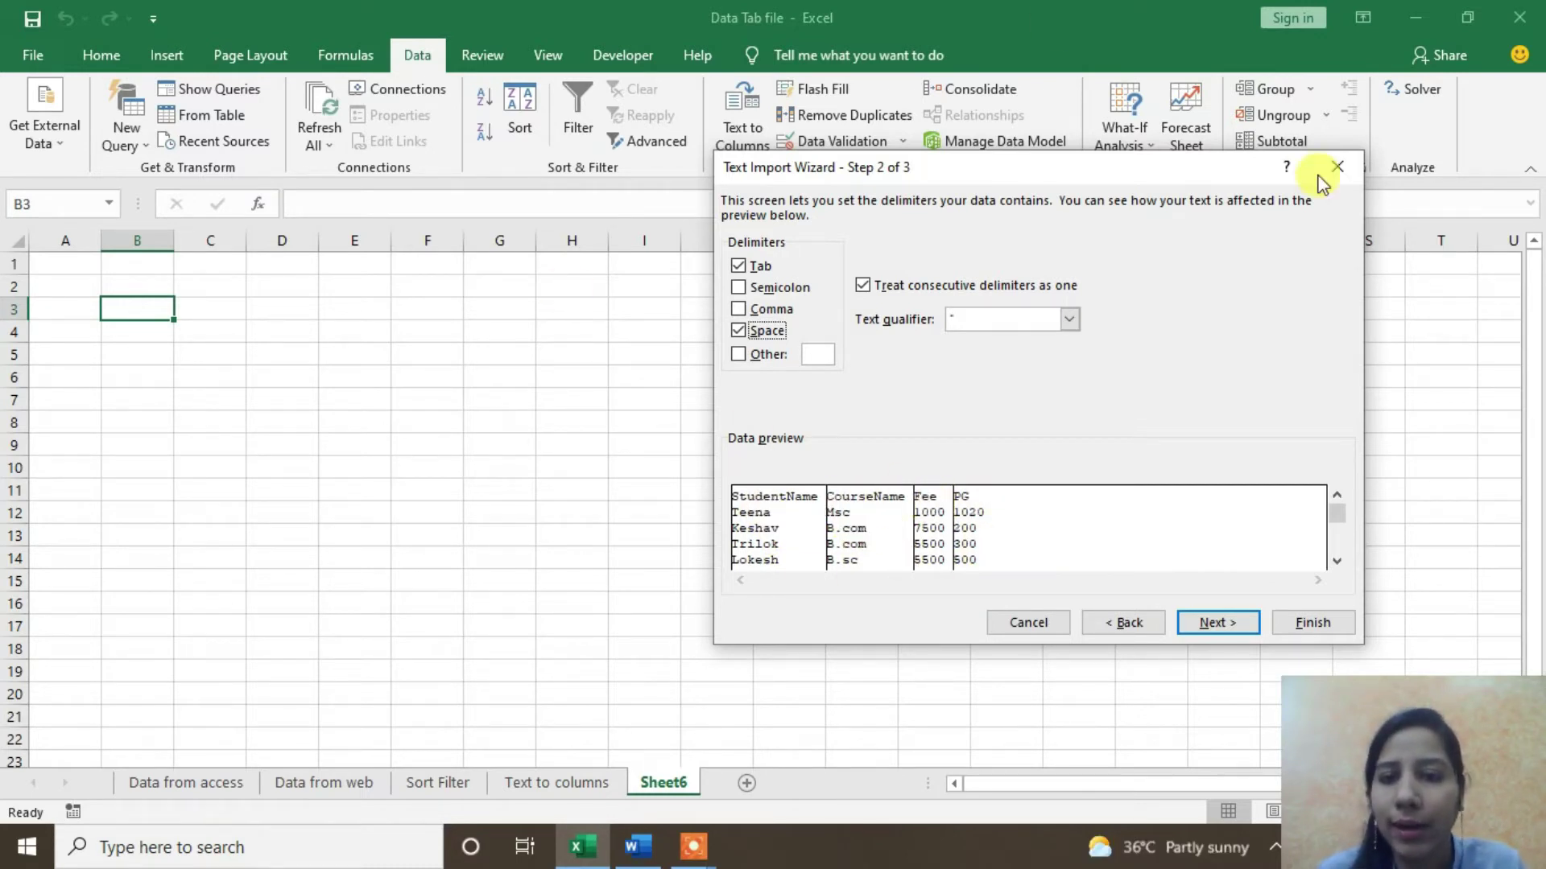
pyautogui.click(1230, 626)
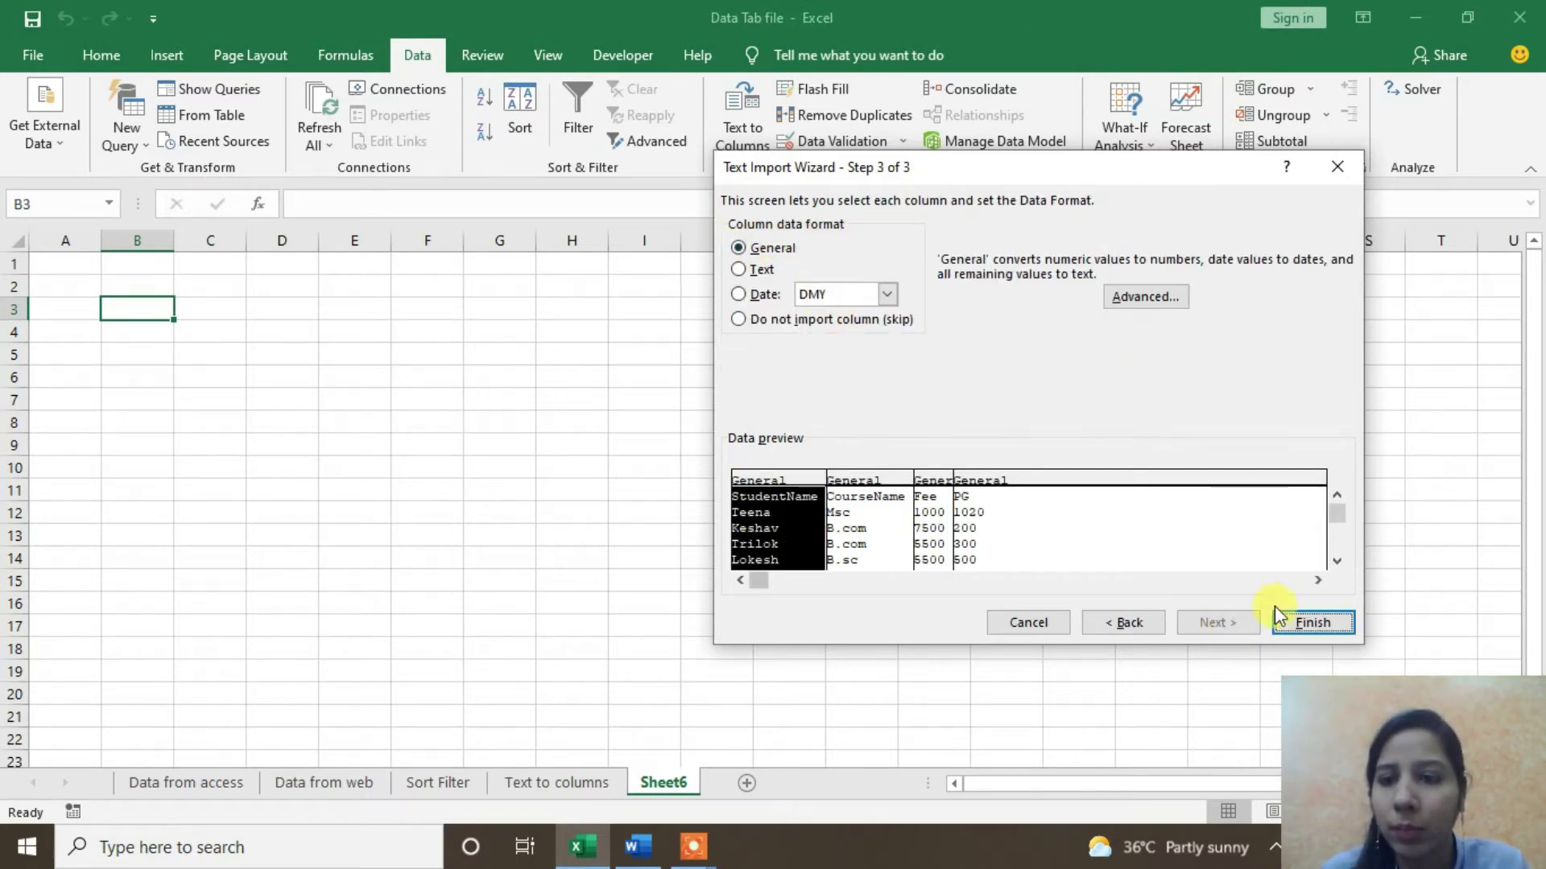
# Step: Finish the text import with General column format and place the data in the existing Sheet6 worksheet at cell C3
pyautogui.click(1296, 622)
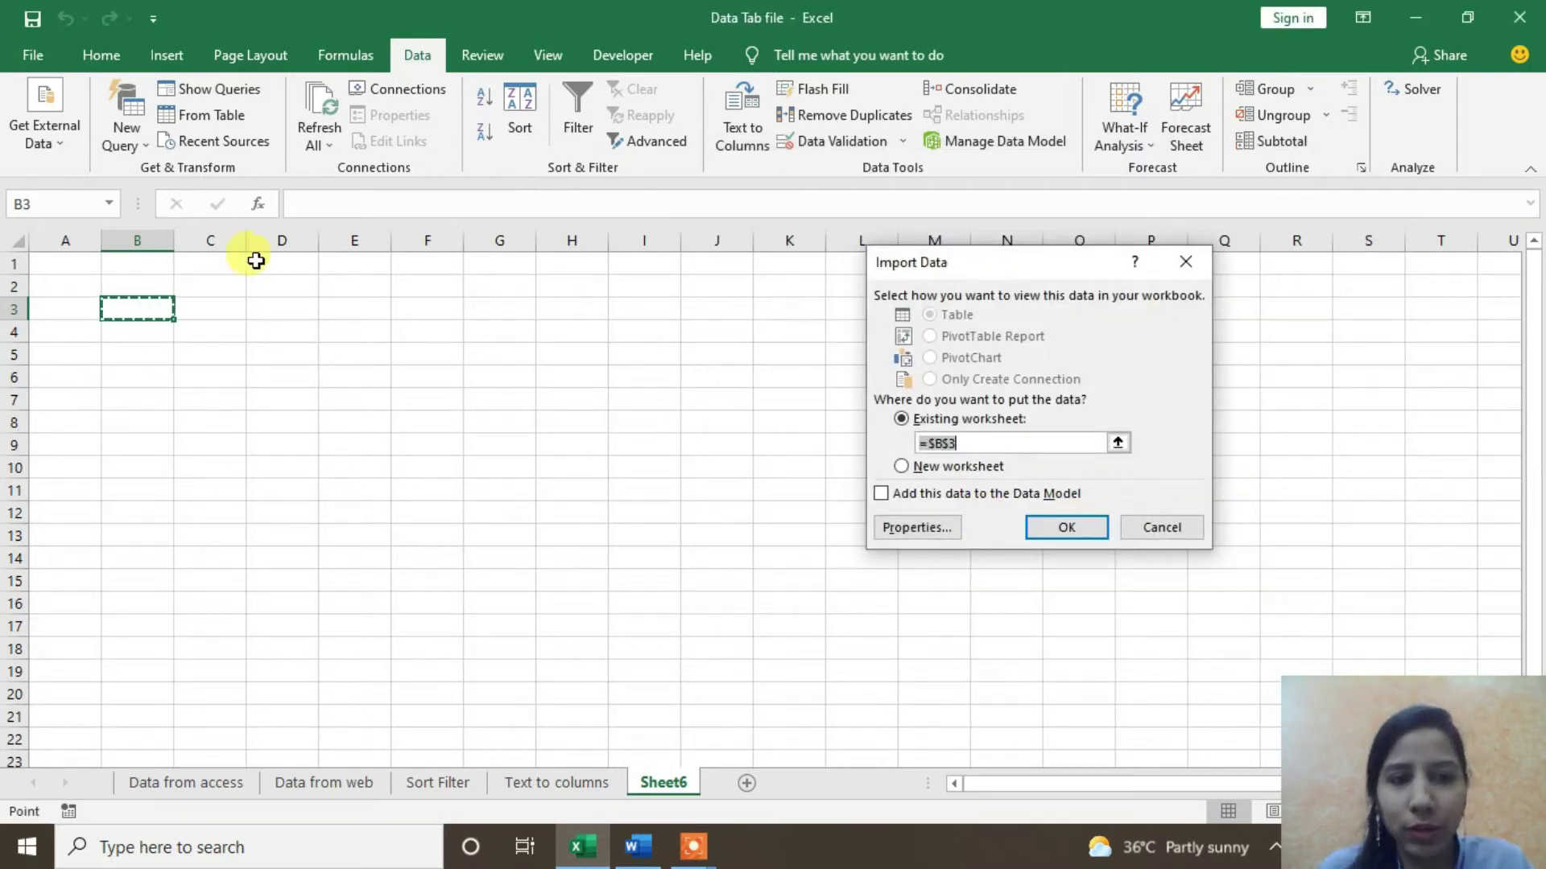
pyautogui.click(216, 306)
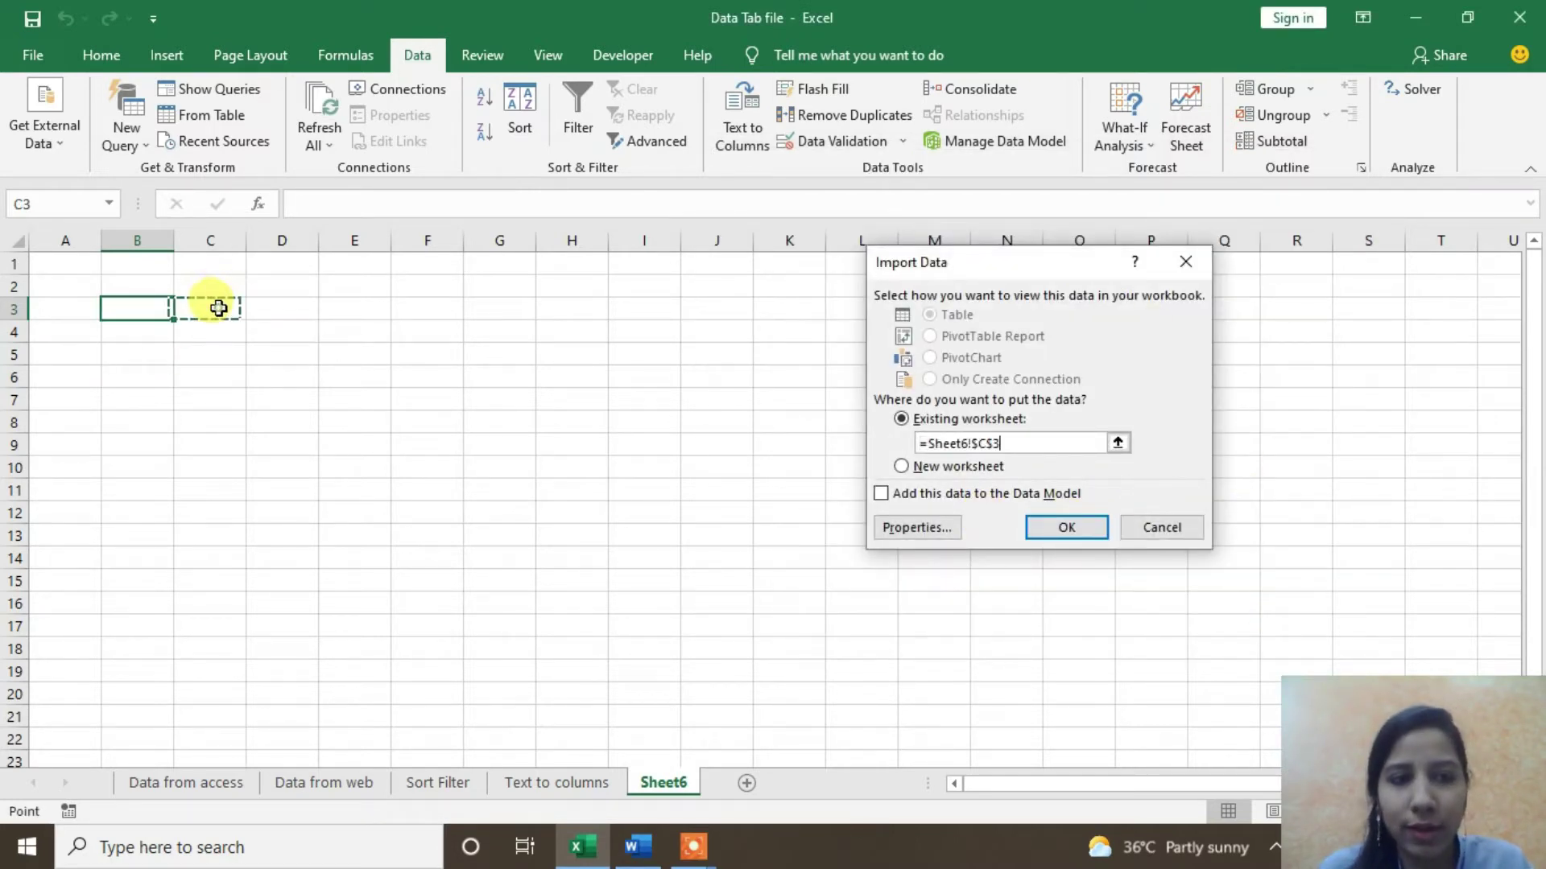
pyautogui.click(1066, 528)
# Step: Widen the Fee and PG columns of the imported student data
pyautogui.click(771, 530)
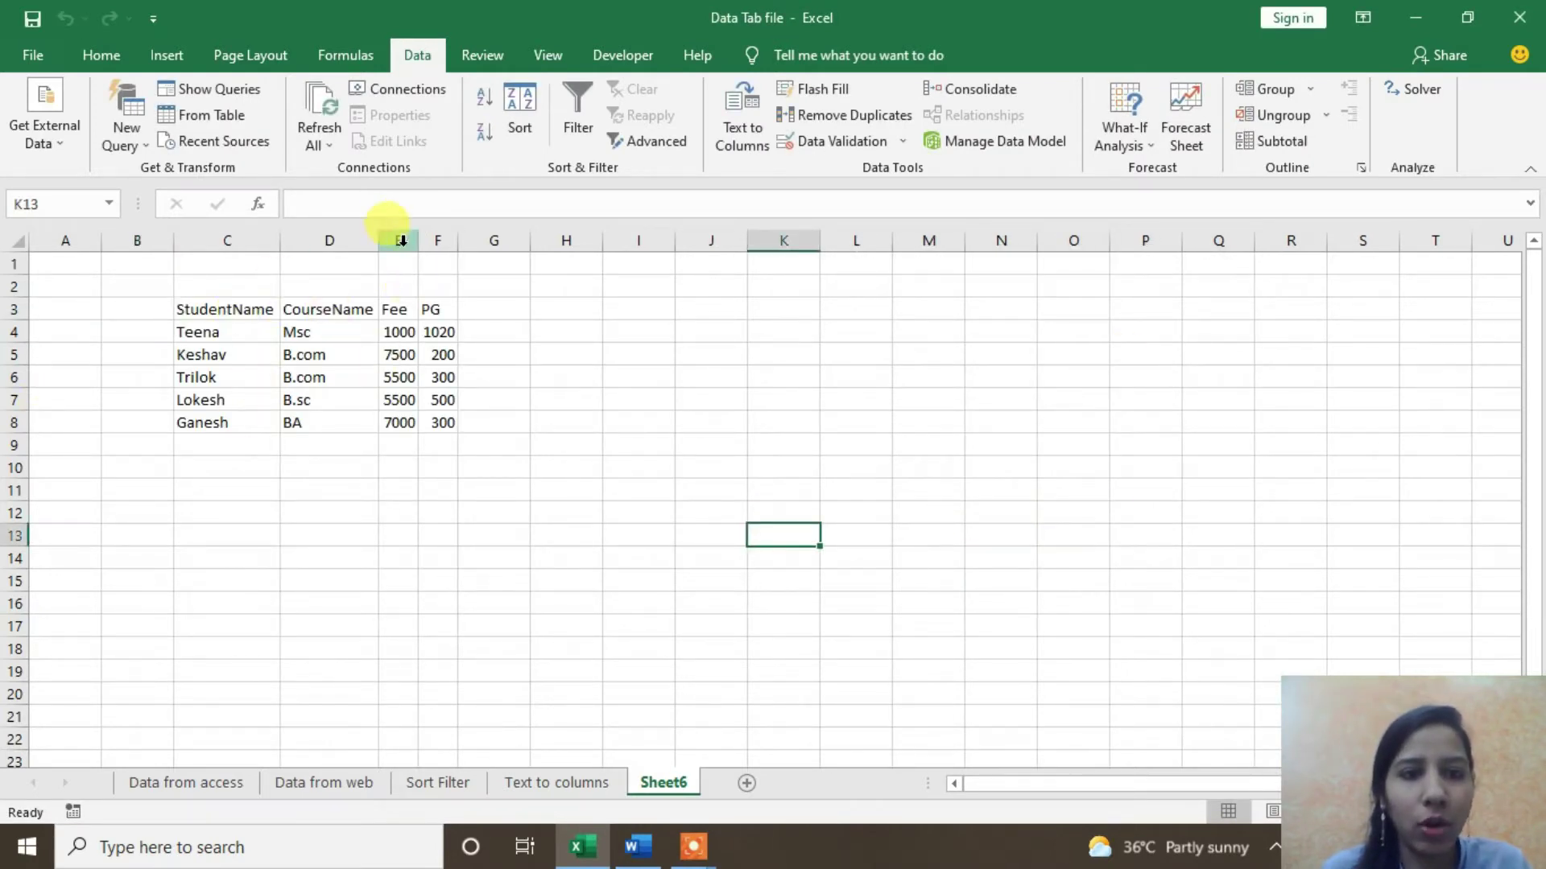
pyautogui.moveTo(417, 240); pyautogui.dragTo(561, 240)
pyautogui.click(501, 422)
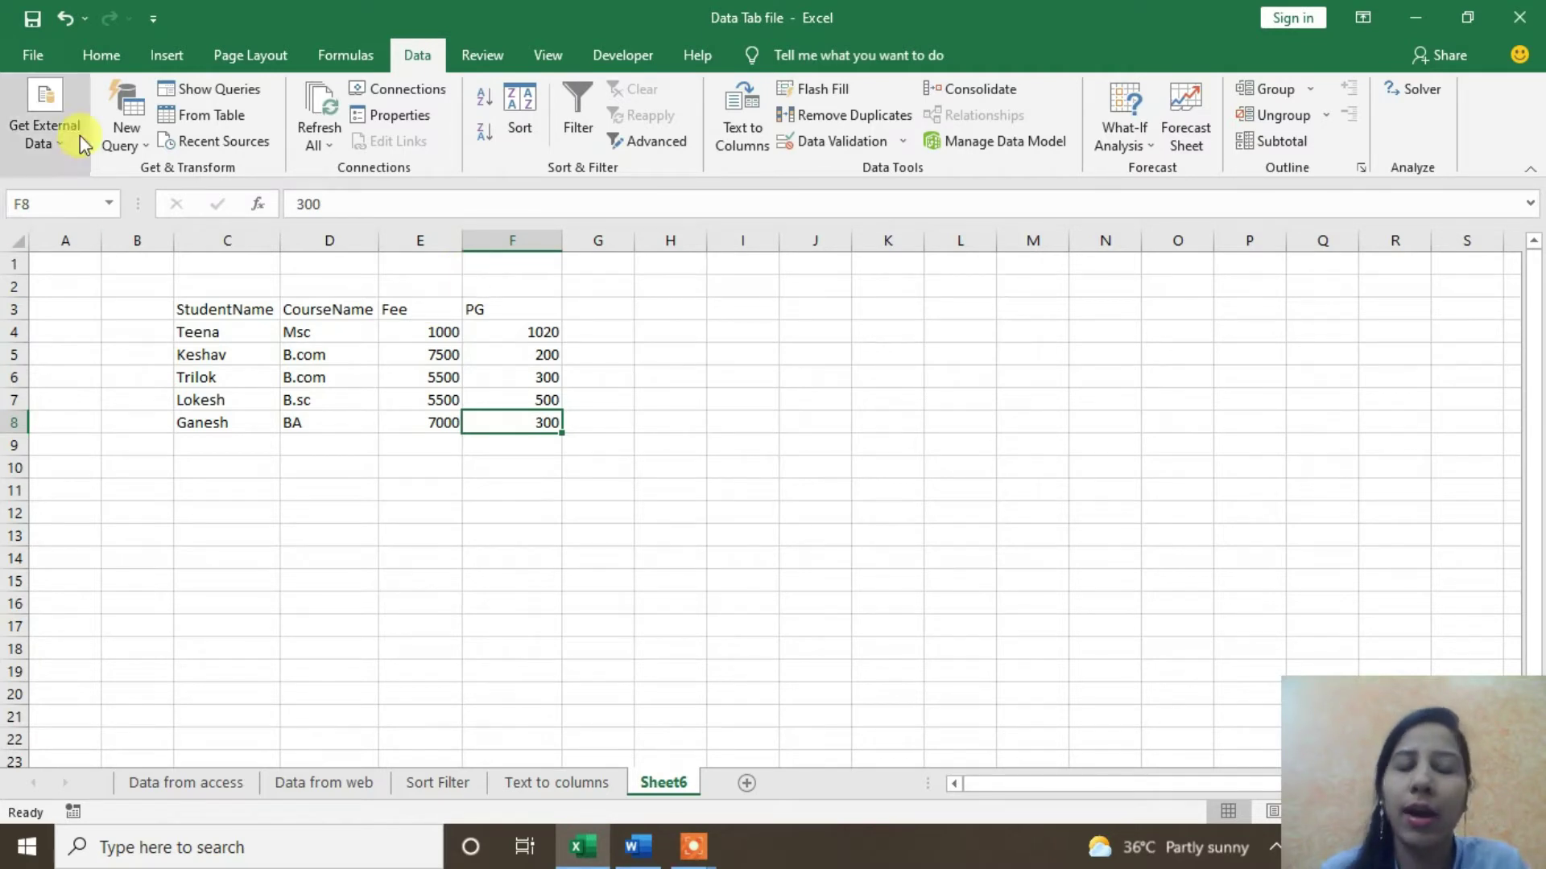
# Step: Check which external data sources are available on Sheet6 and on the Data from web sheet, including other sources
pyautogui.click(62, 145)
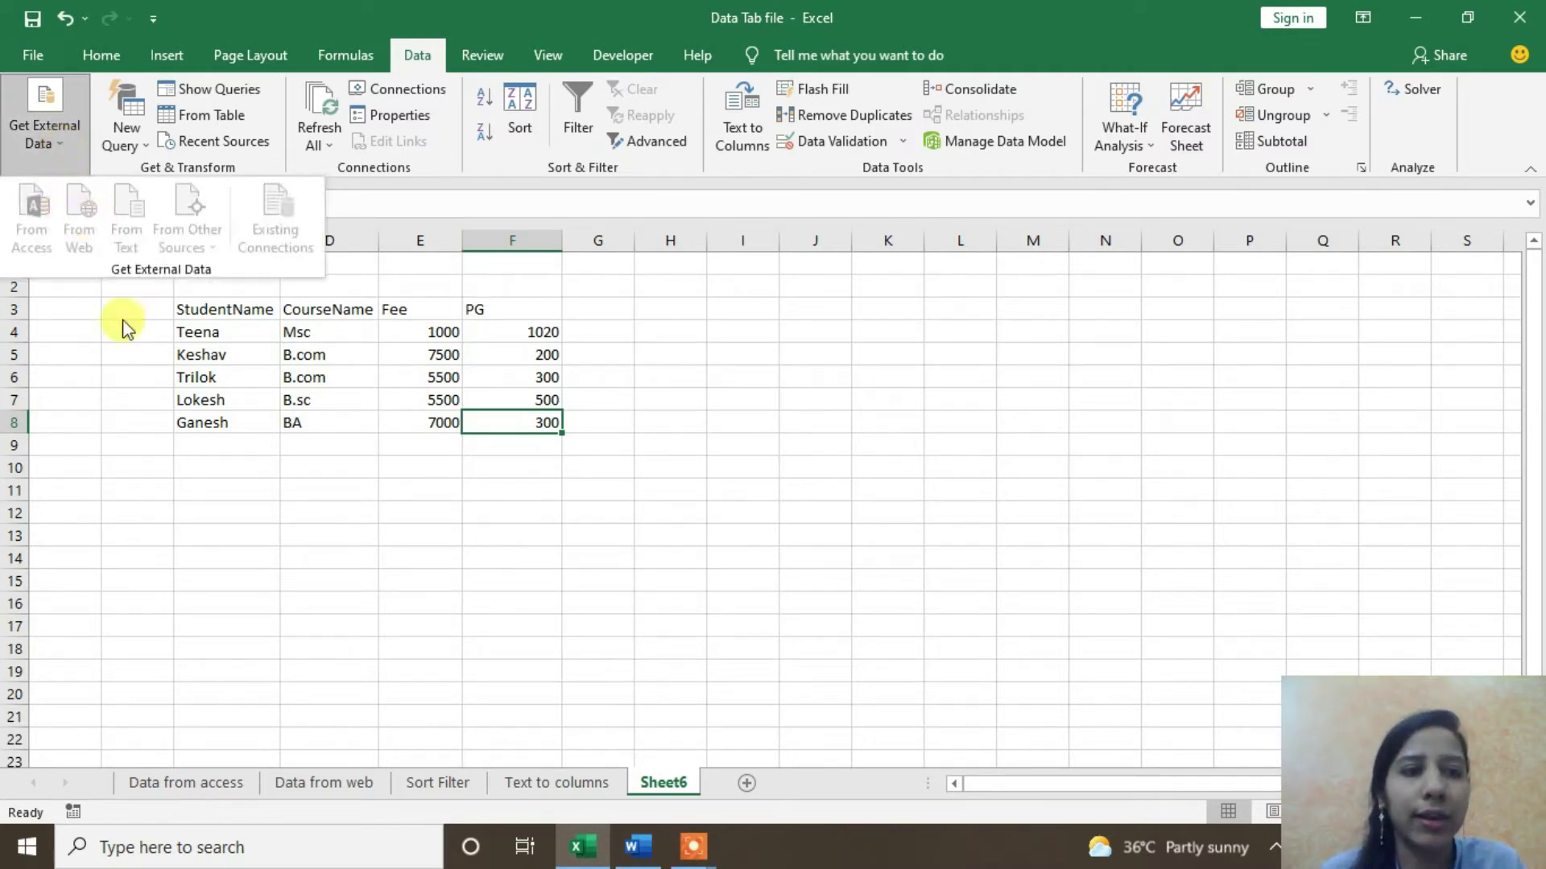
pyautogui.click(111, 283)
pyautogui.click(354, 372)
pyautogui.click(45, 133)
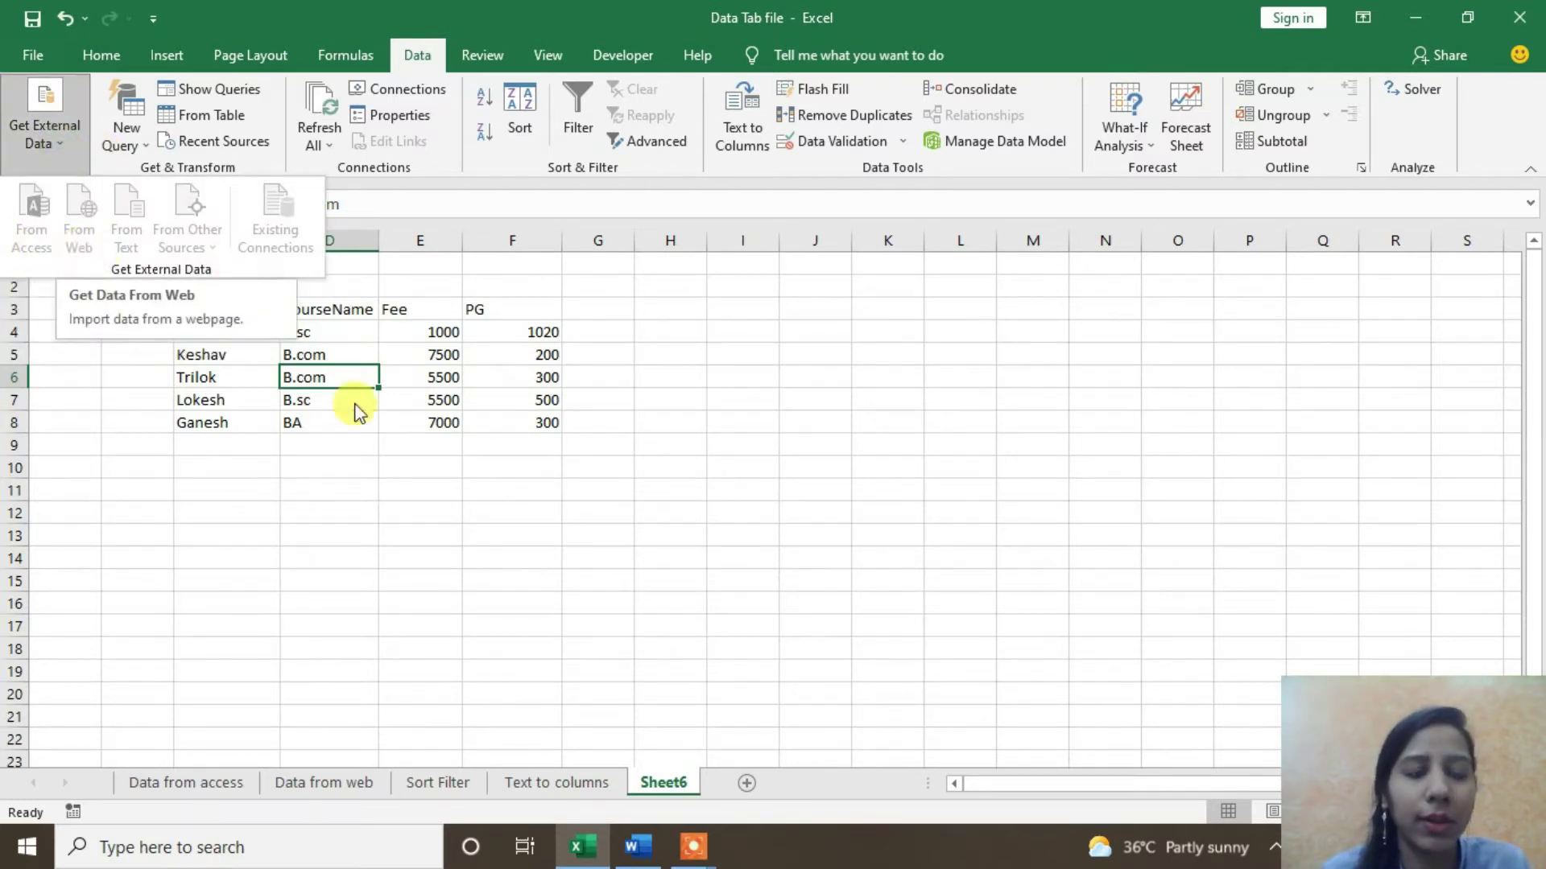
pyautogui.click(314, 714)
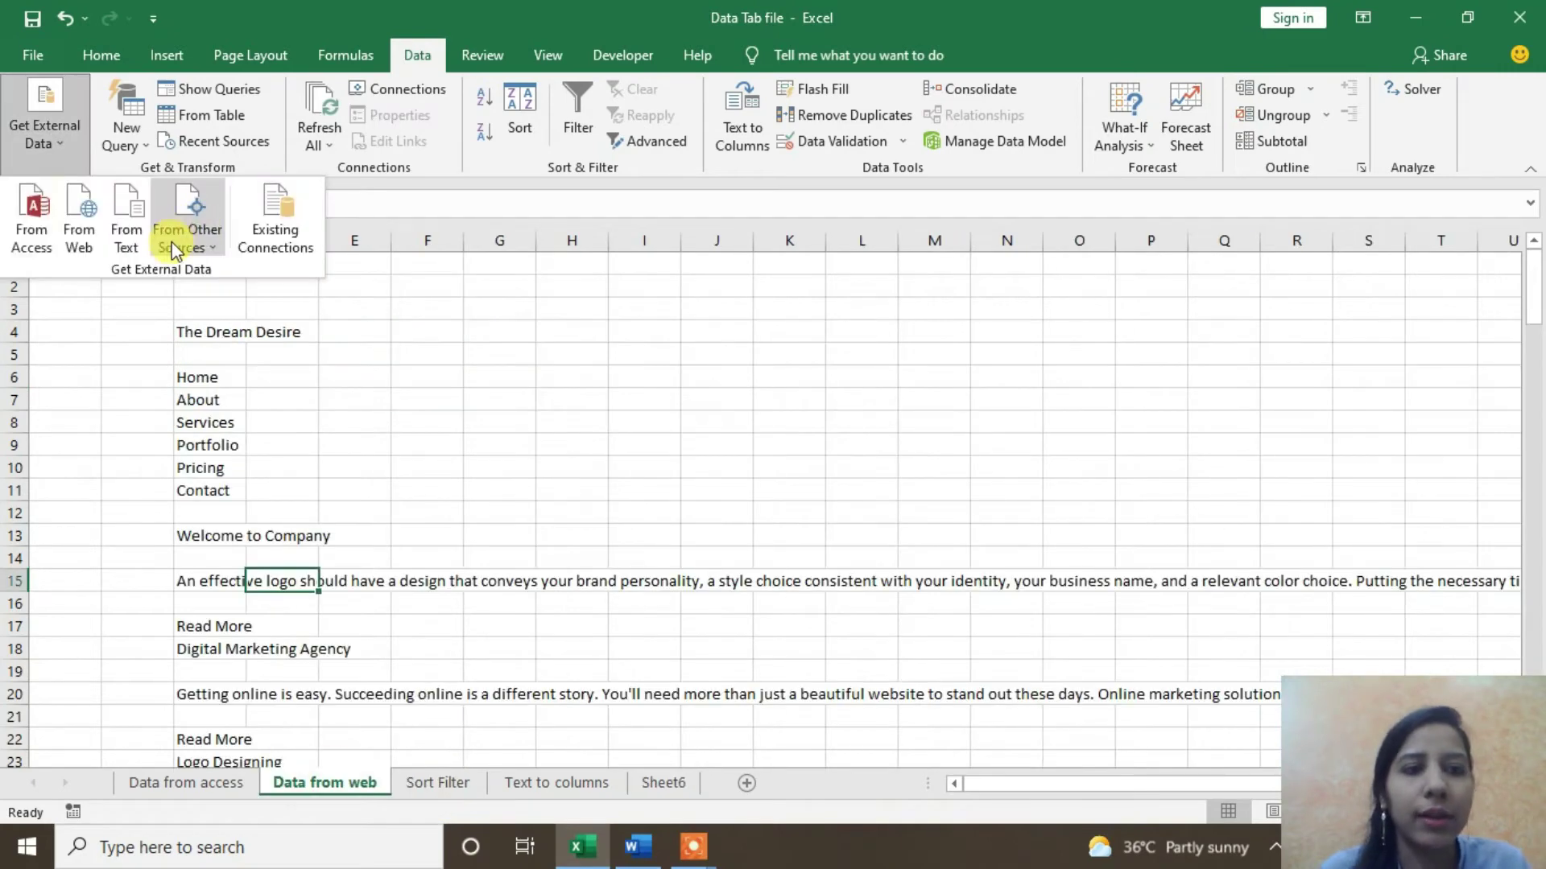
pyautogui.click(210, 242)
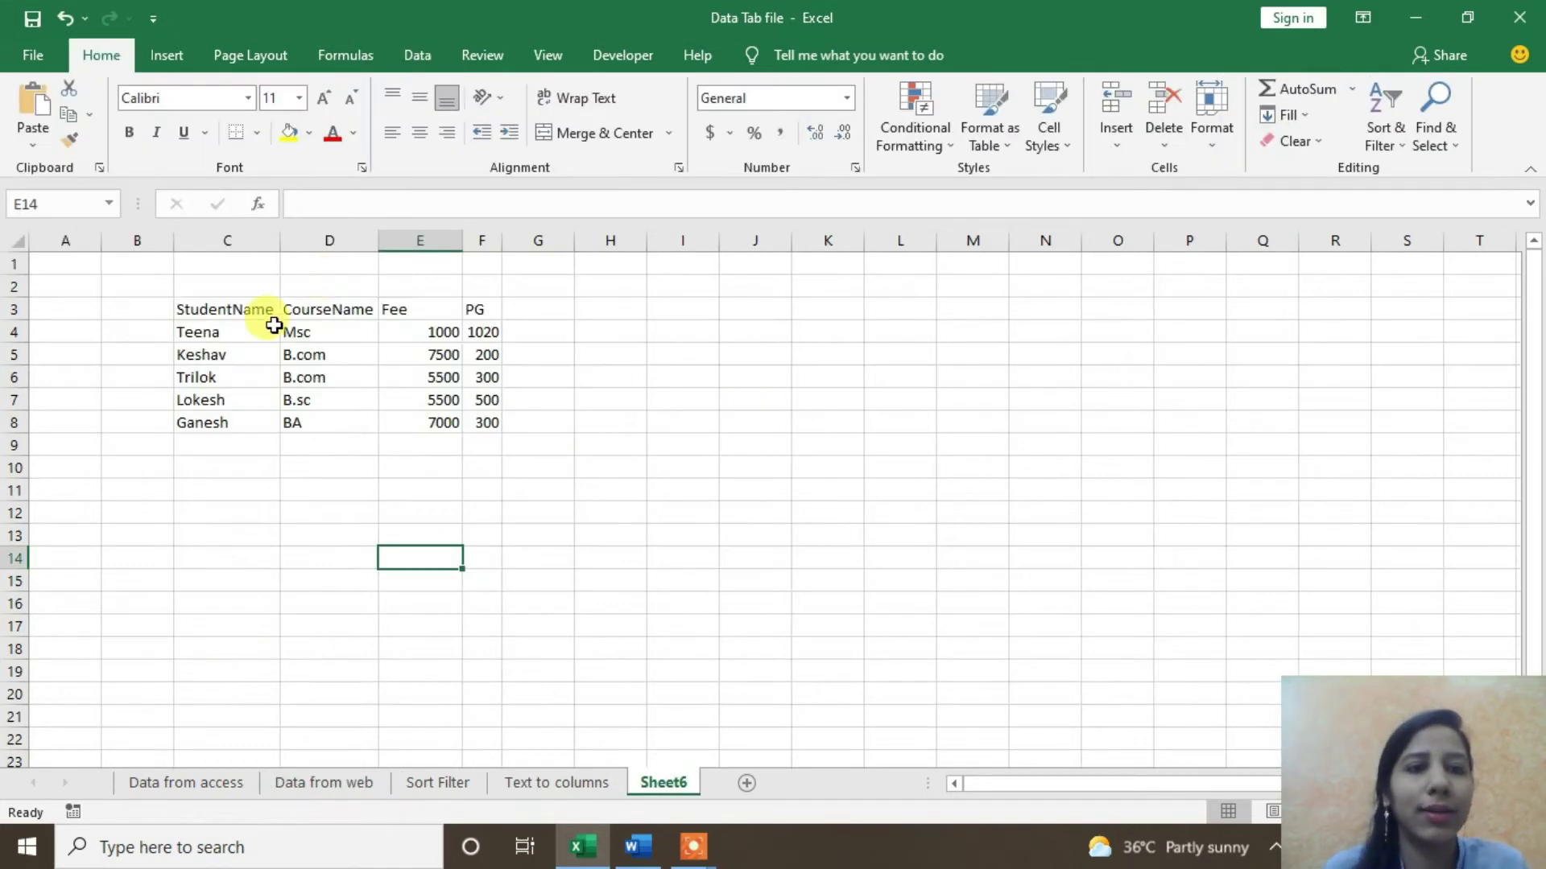
# Step: Select cell C4 in the imported Sheet6 data, minimize the workbook and open the student1 text file from the desktop in Notepad
pyautogui.click(225, 326)
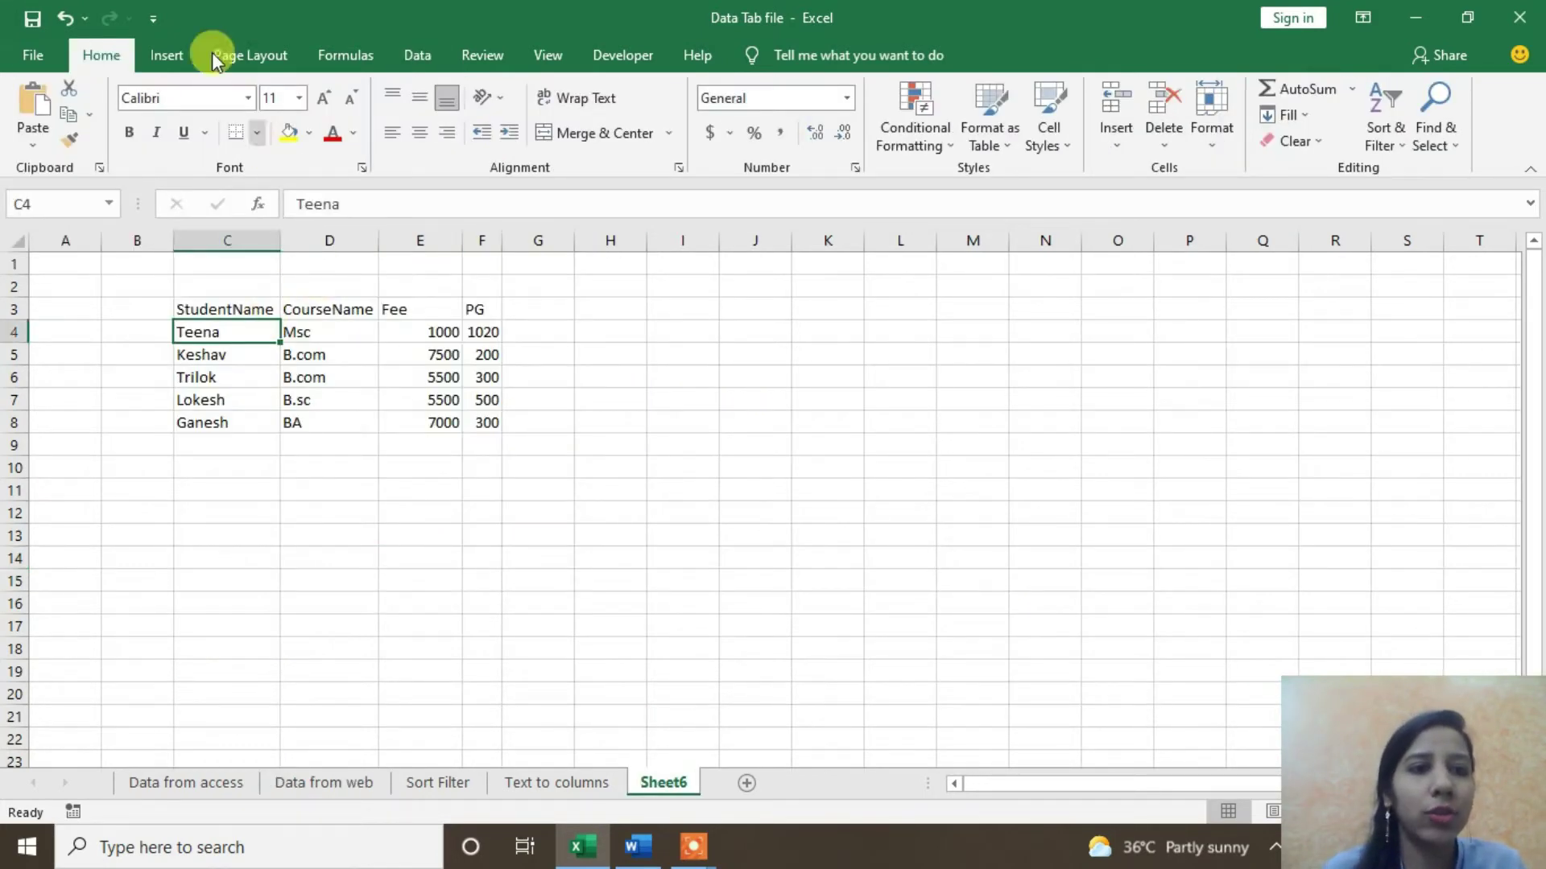
pyautogui.click(417, 55)
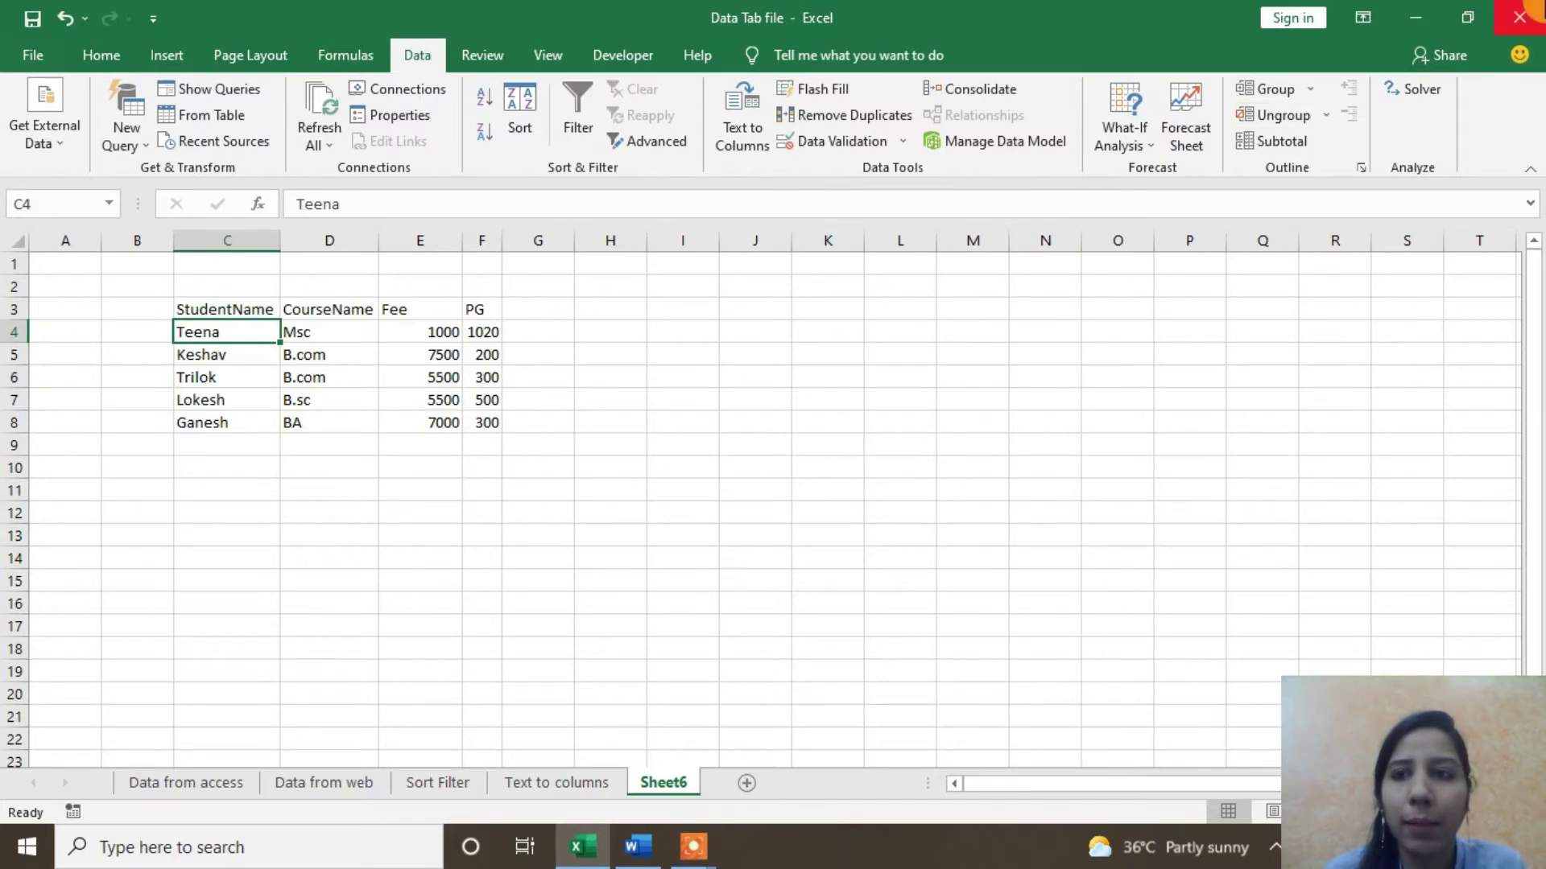
pyautogui.click(1417, 16)
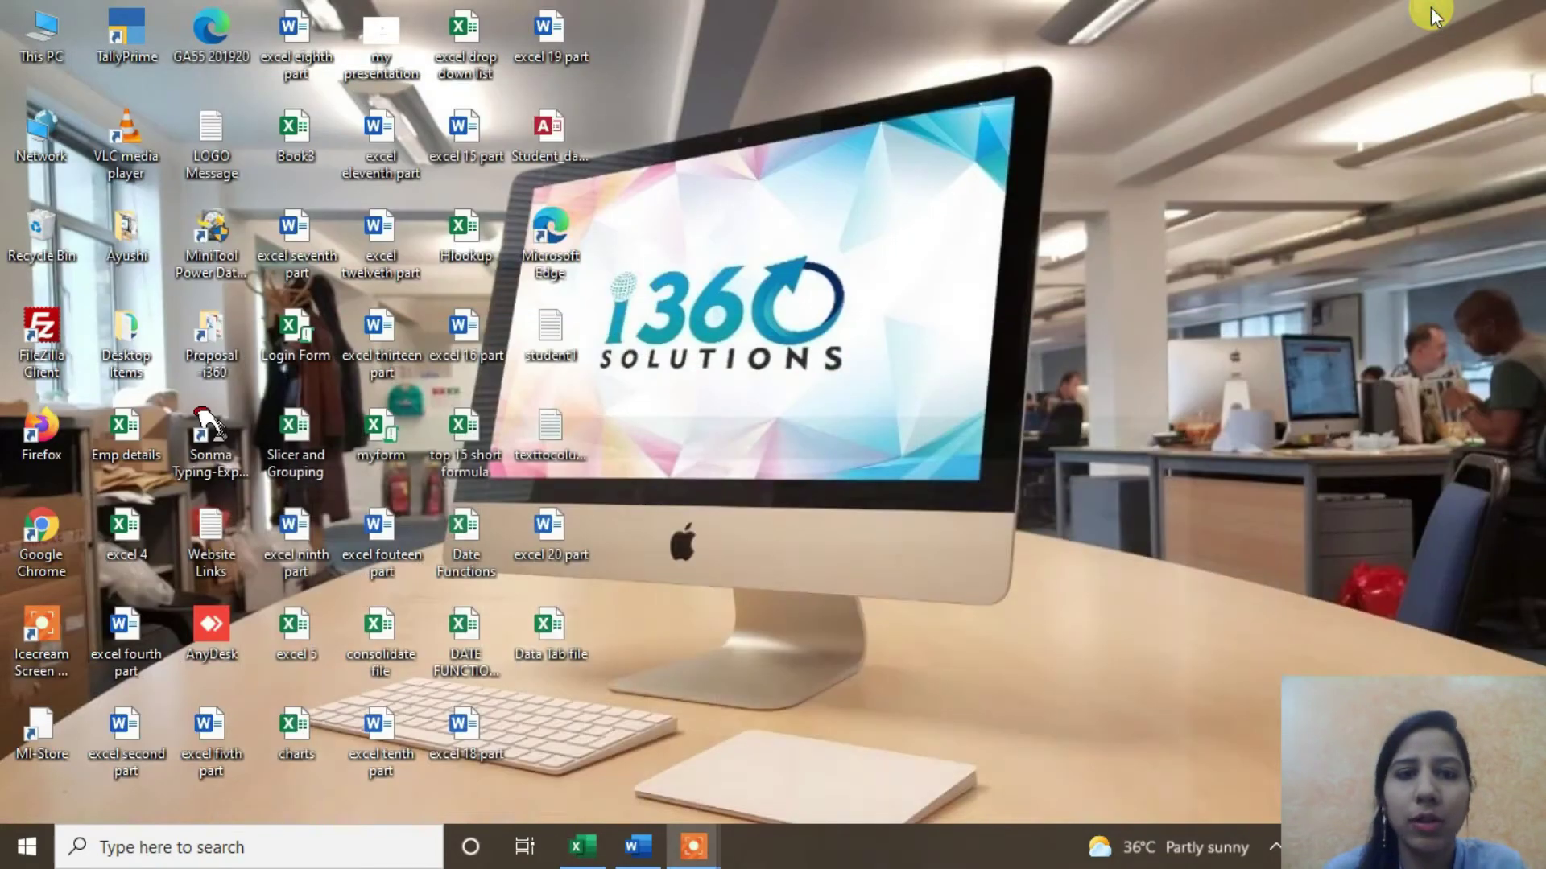
pyautogui.click(553, 367)
pyautogui.doubleClick(553, 359)
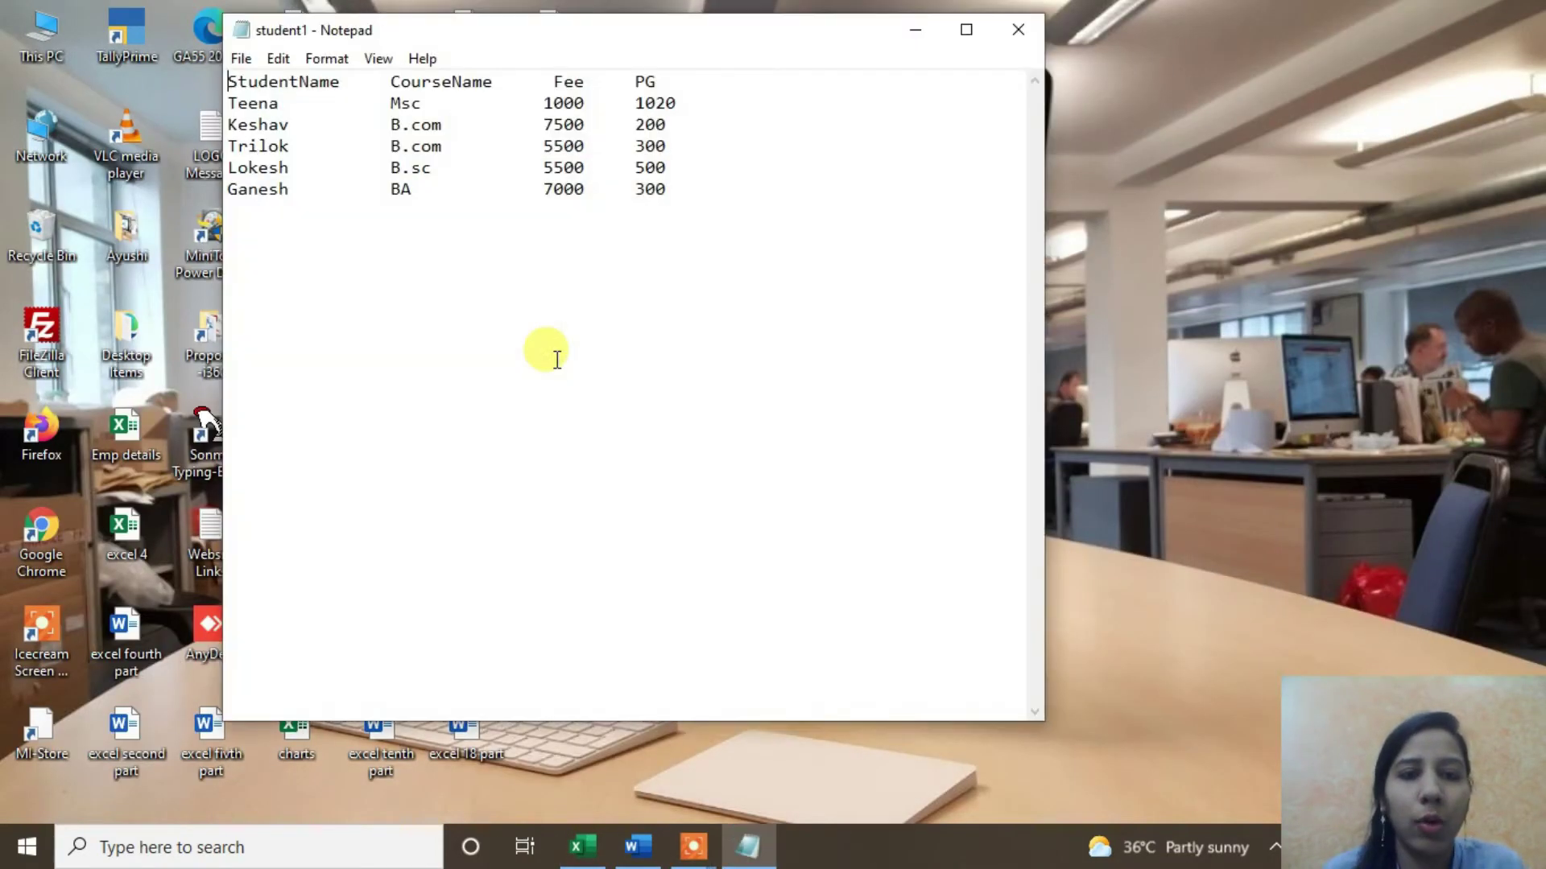
# Step: Append a student record with course B.com, fee 8000 and PG 500 to the student1 text file, then save and close it
pyautogui.click(680, 191)
pyautogui.press('Return')
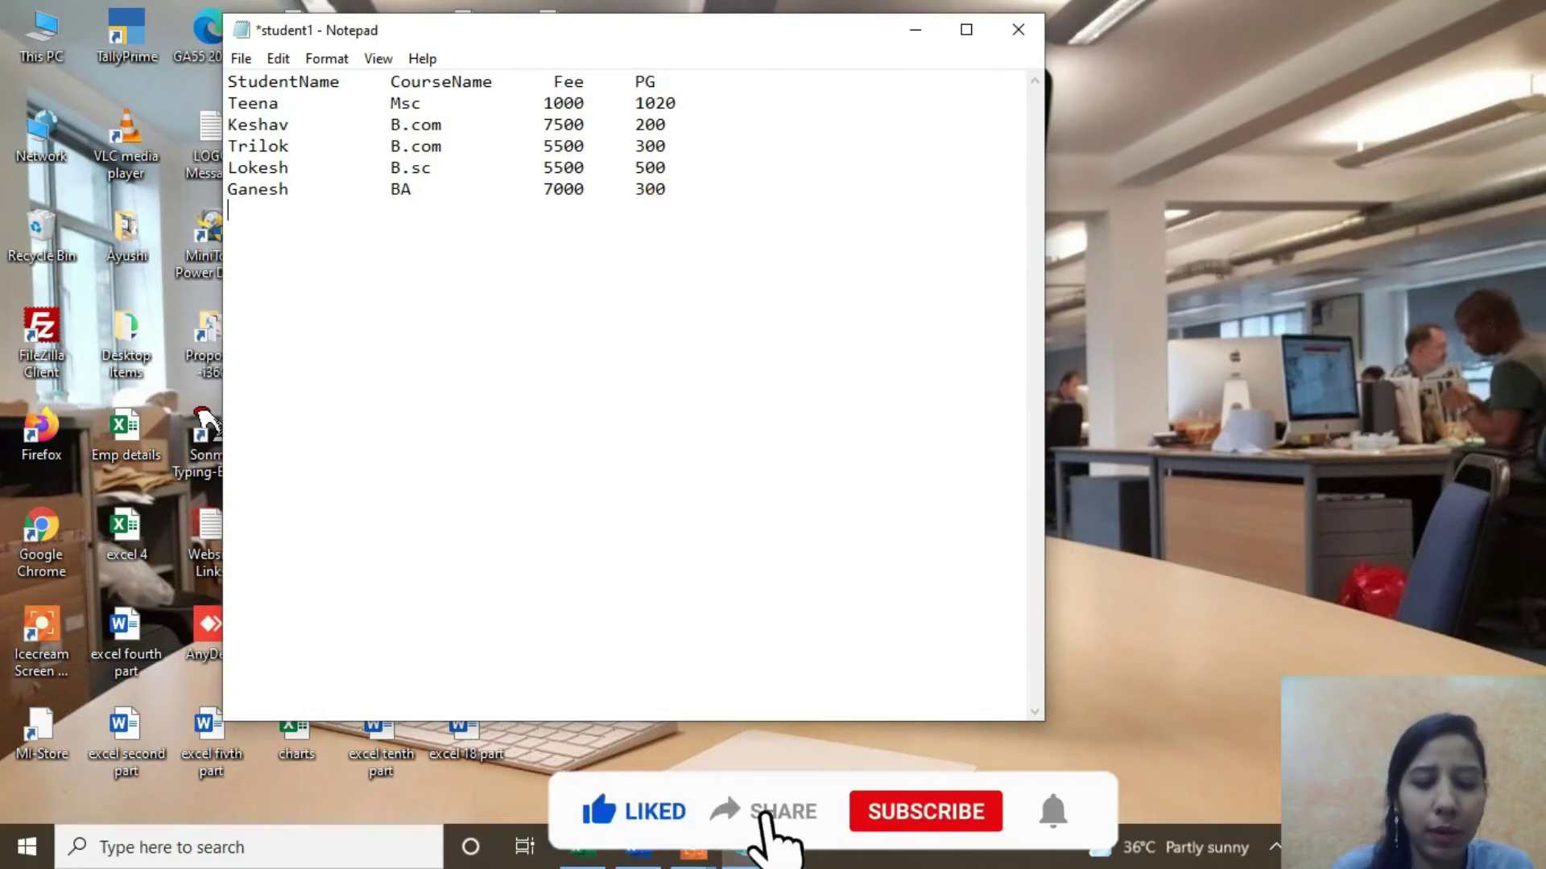
pyautogui.write('Kisho')
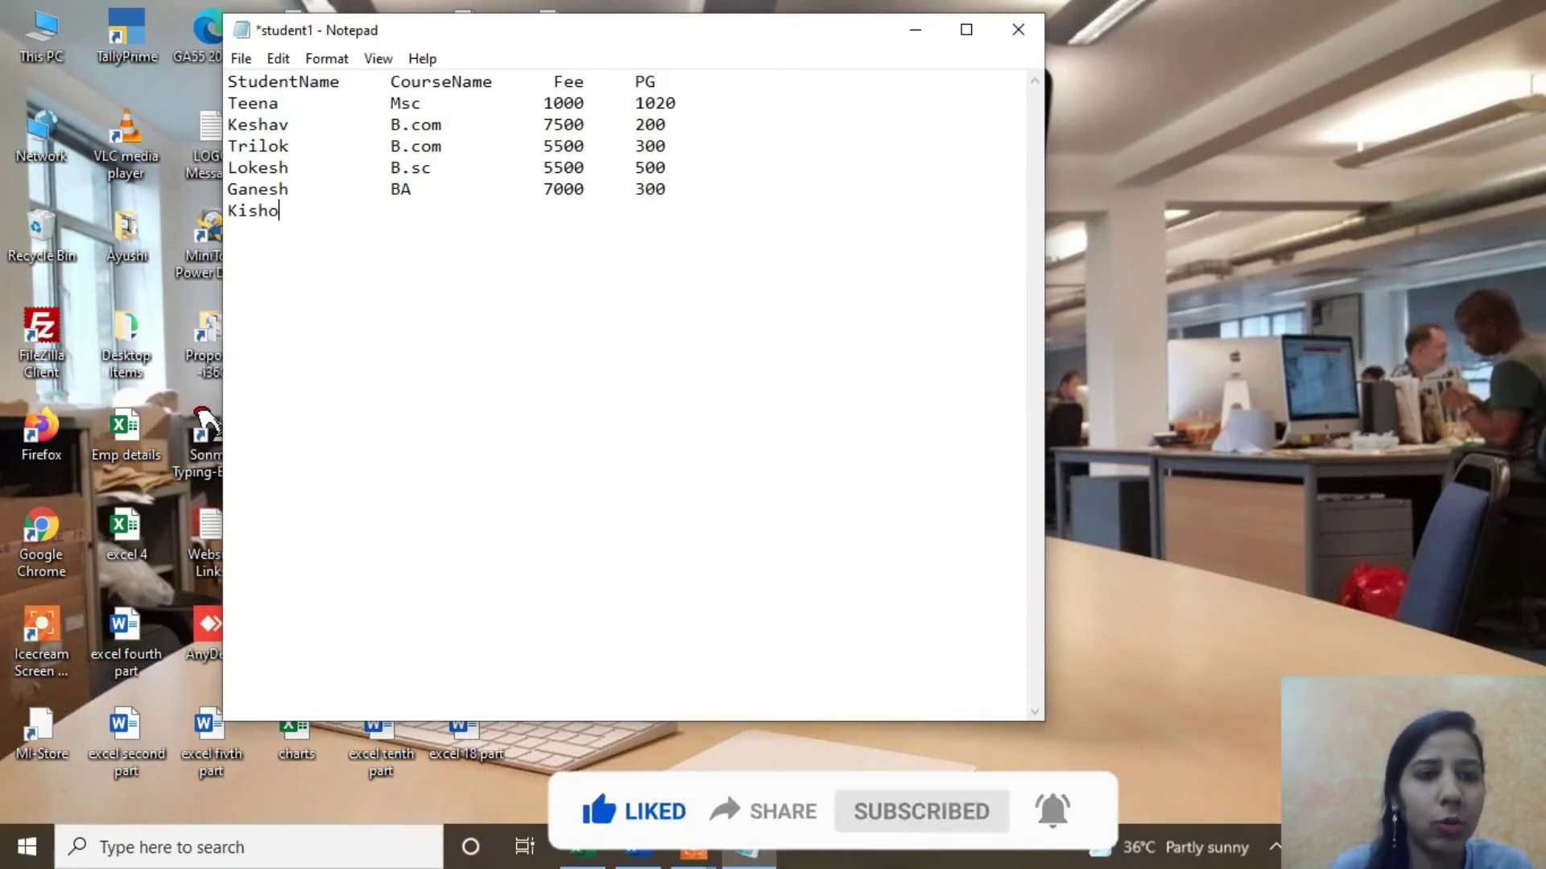
pyautogui.write('re')
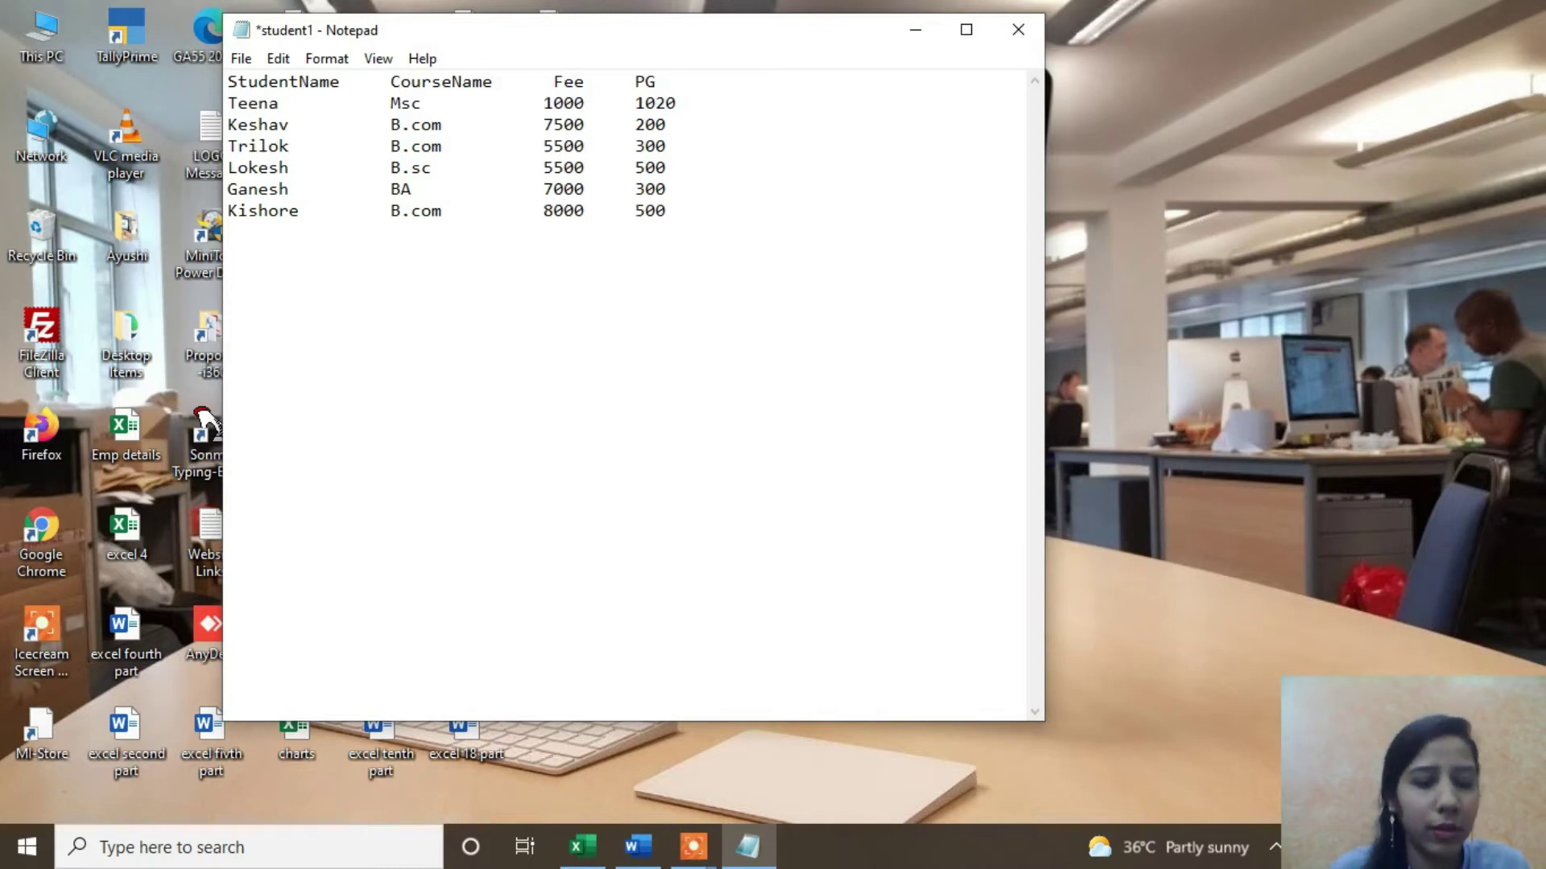
pyautogui.hotkey('ctrl', 's')
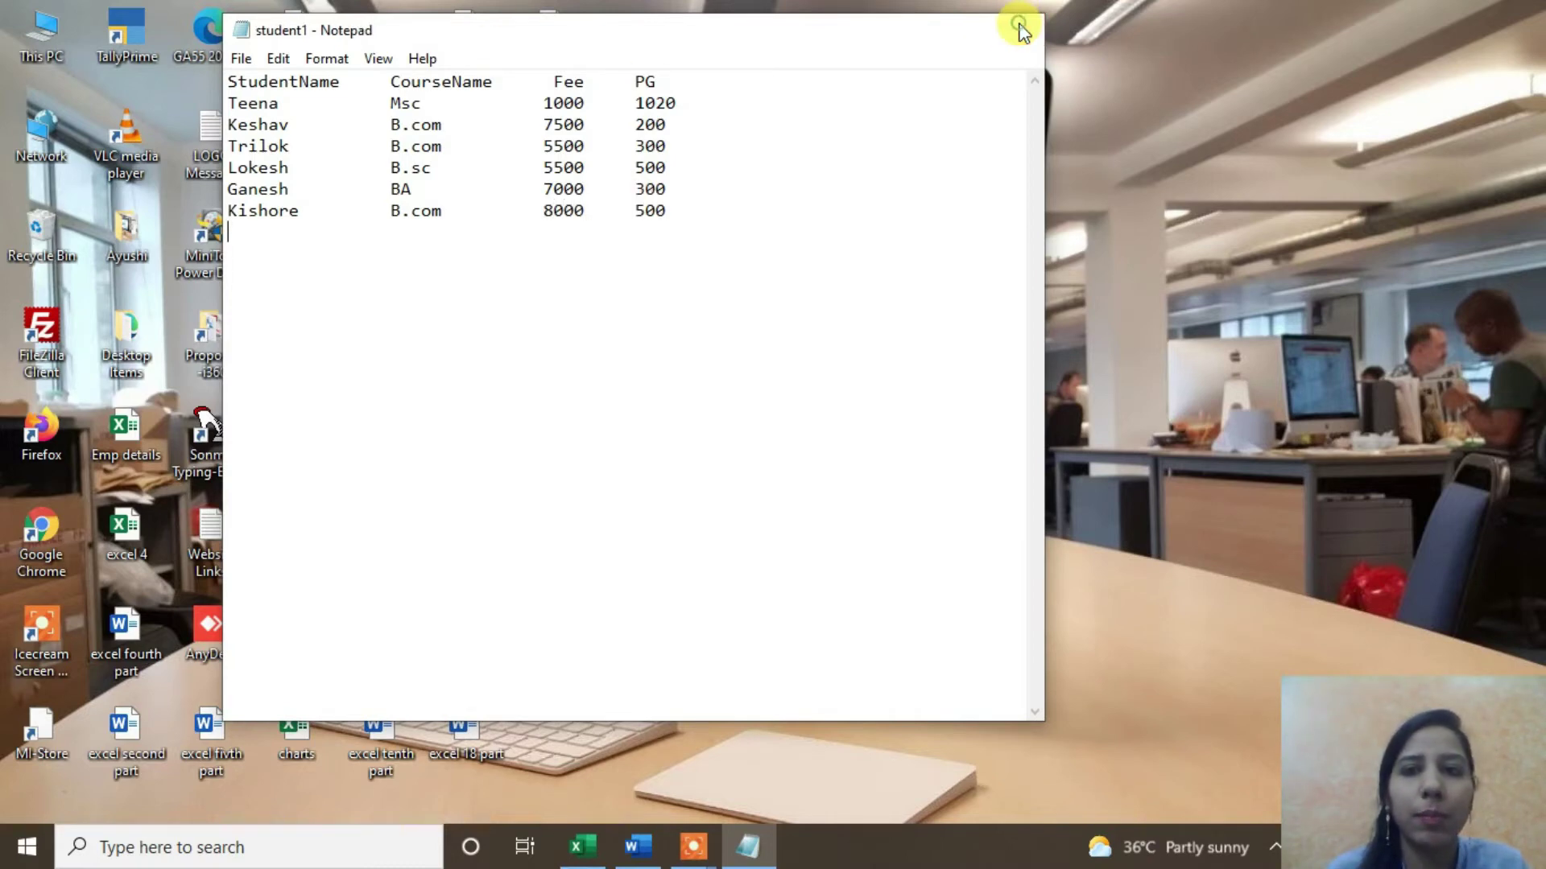
pyautogui.click(1019, 30)
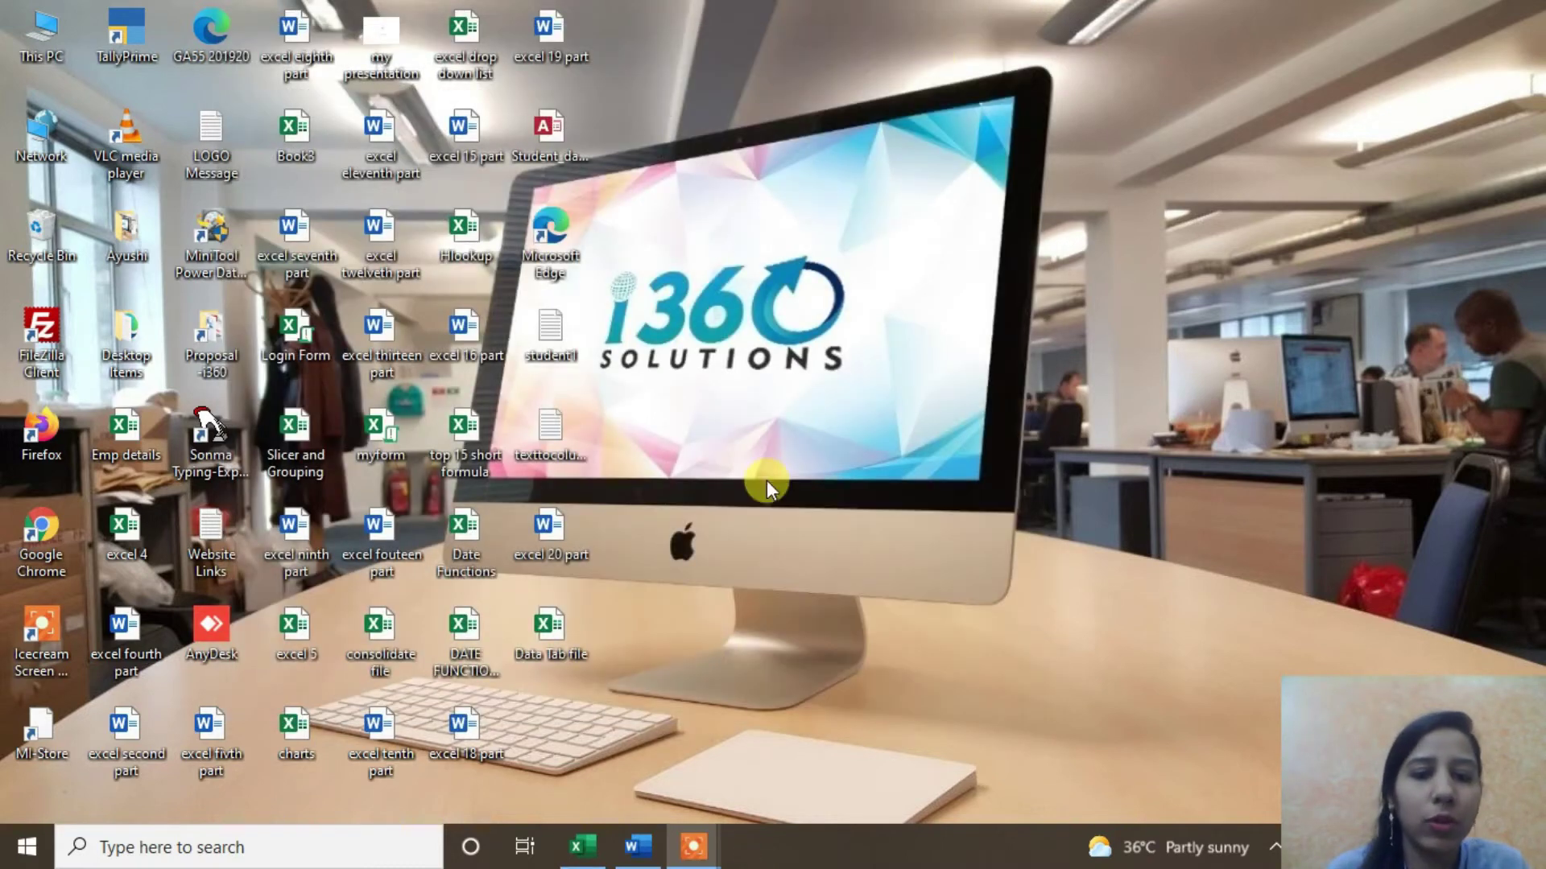
# Step: Switch back to the Data Tab file workbook in Excel and widen the PG column on Sheet6
pyautogui.click(588, 851)
pyautogui.click(482, 580)
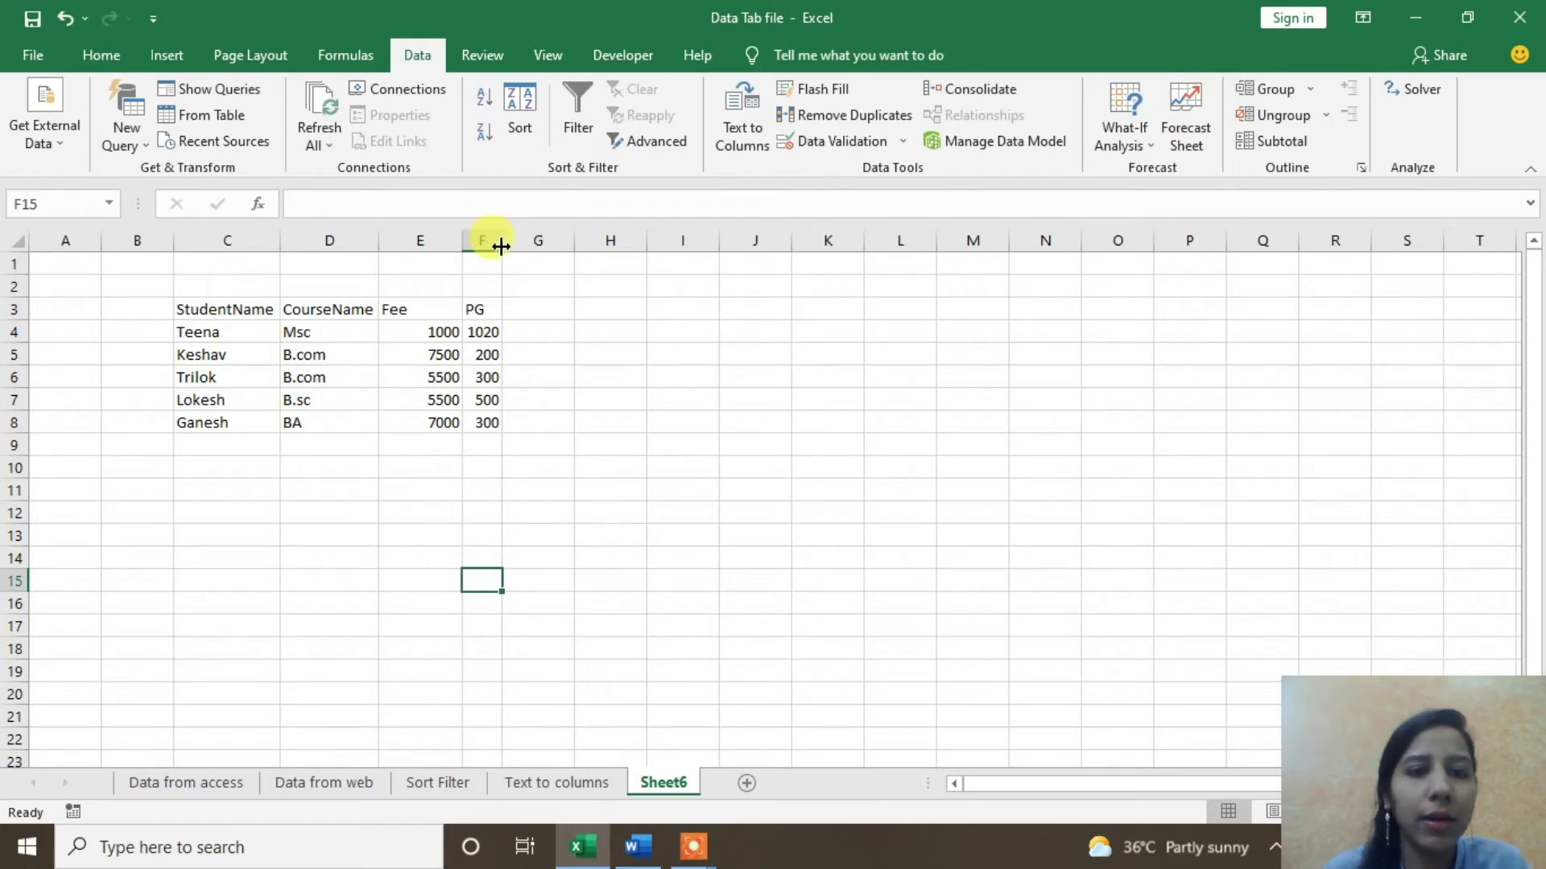
pyautogui.moveTo(501, 246); pyautogui.dragTo(529, 244)
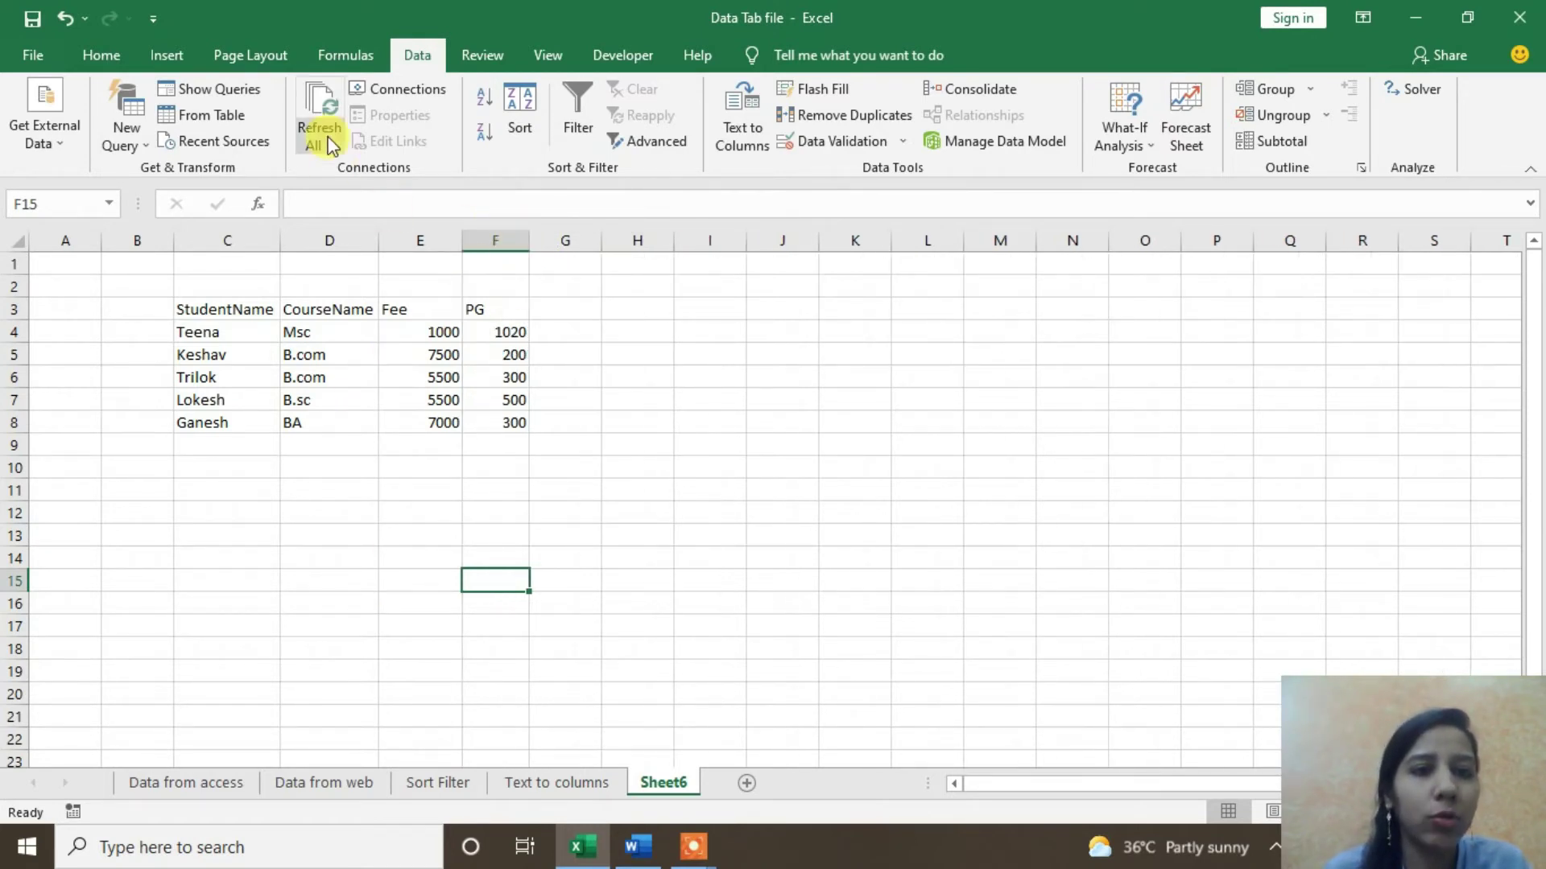
# Step: Refresh all external data in the workbook, importing the student1 text file for each file request
pyautogui.click(326, 145)
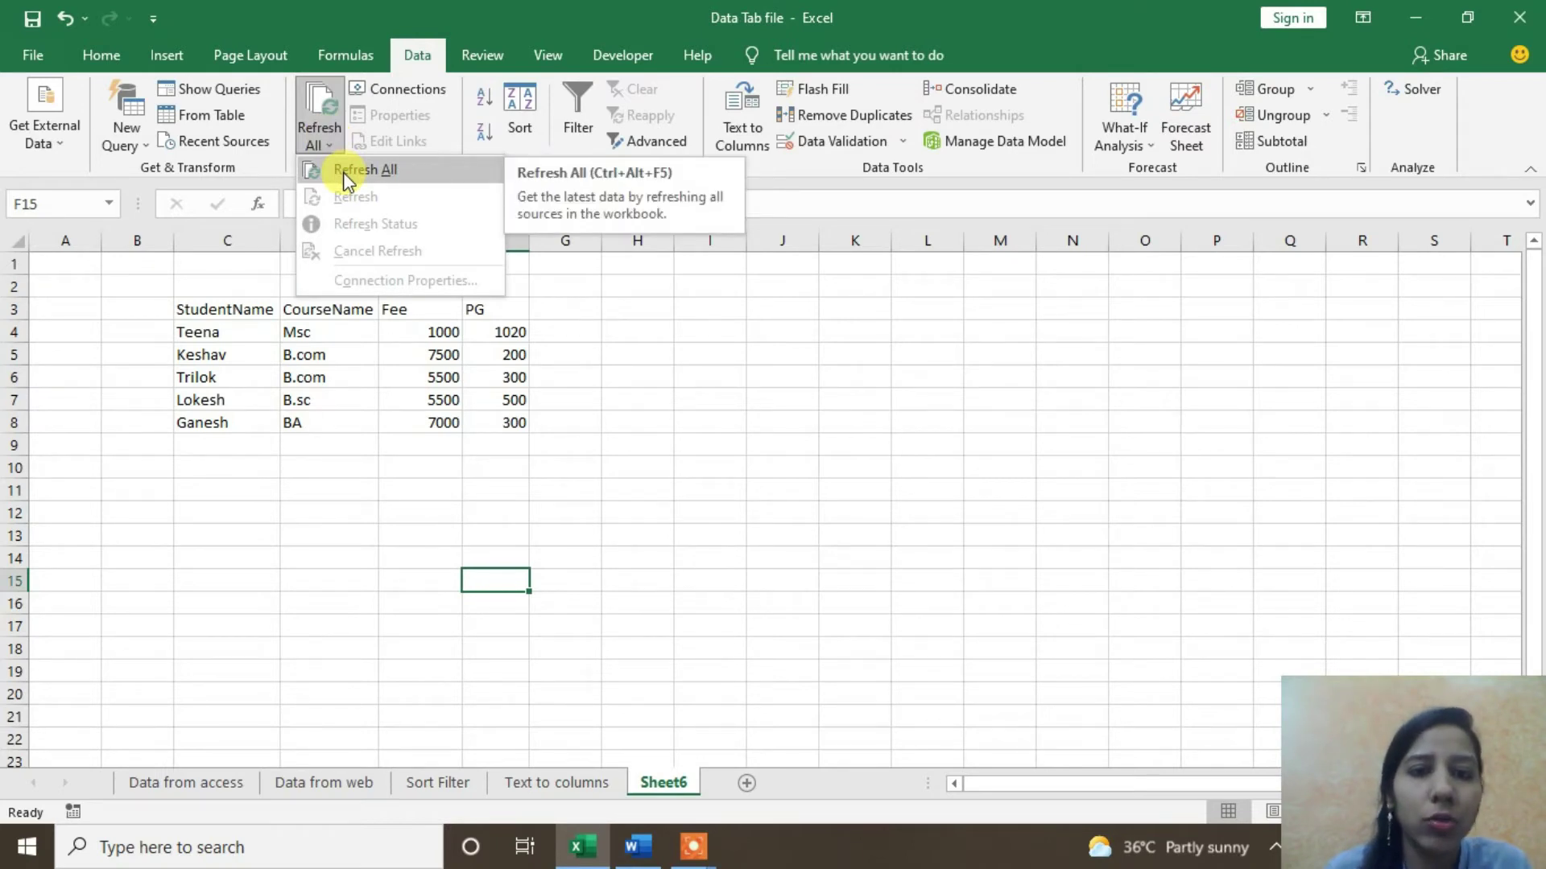
pyautogui.click(343, 172)
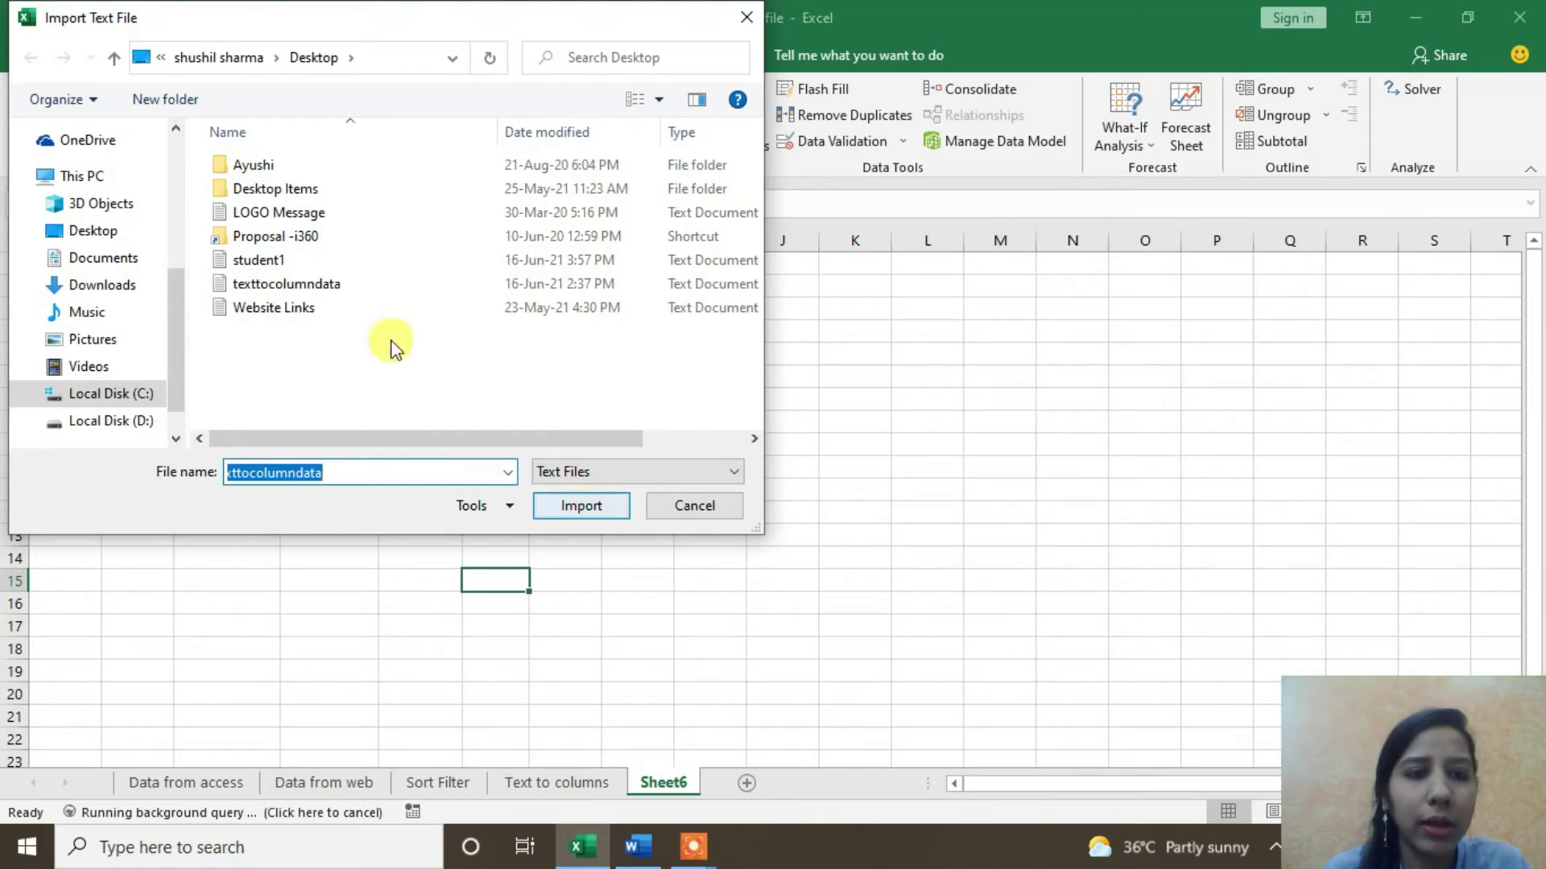
pyautogui.click(276, 257)
pyautogui.click(582, 505)
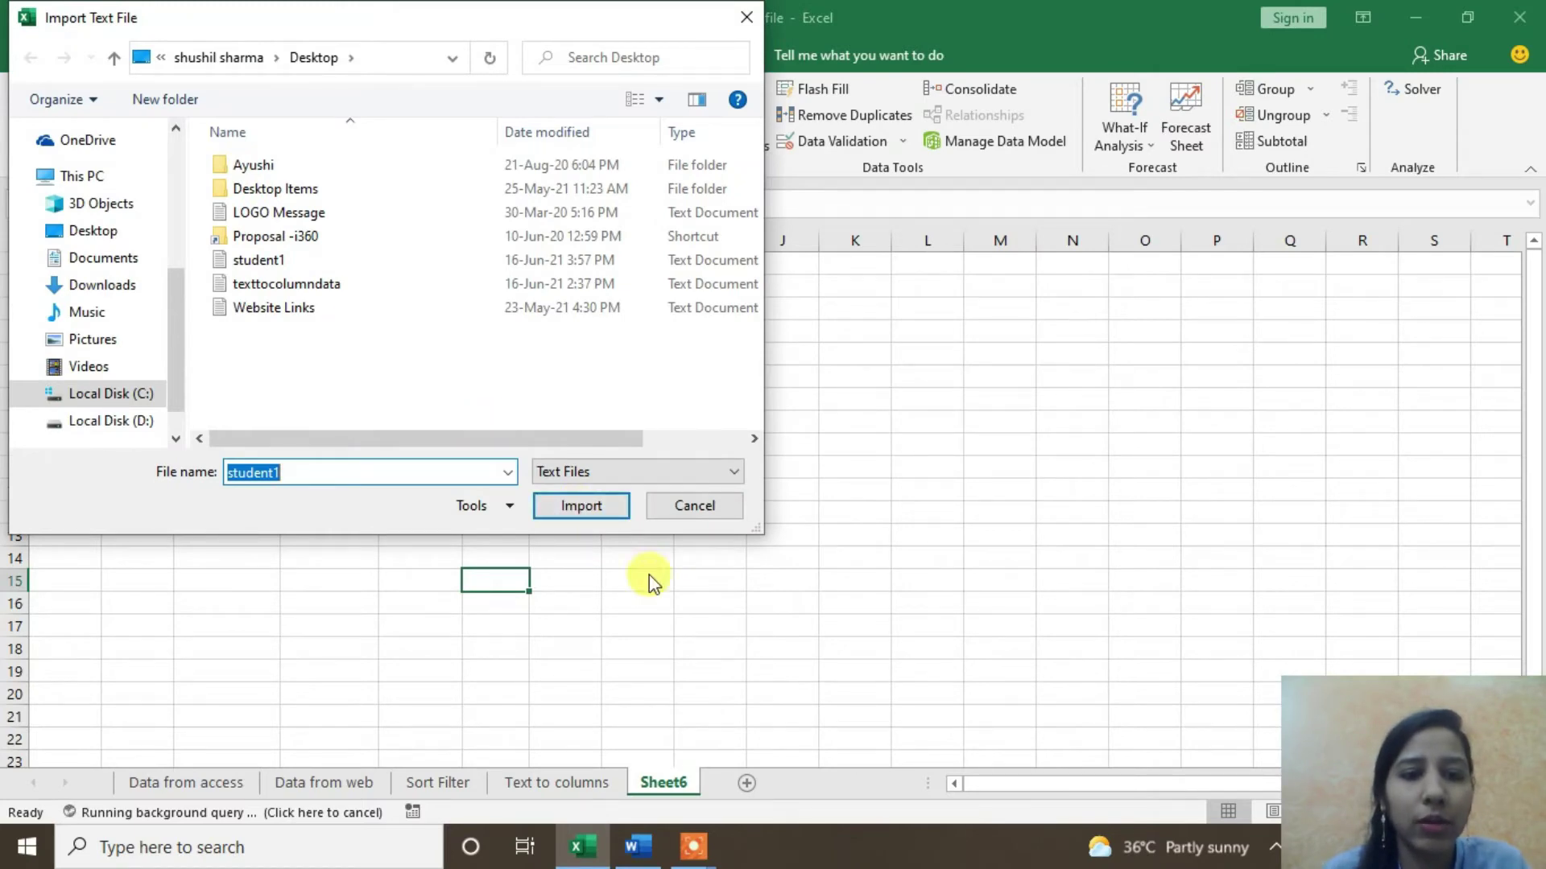
pyautogui.click(569, 505)
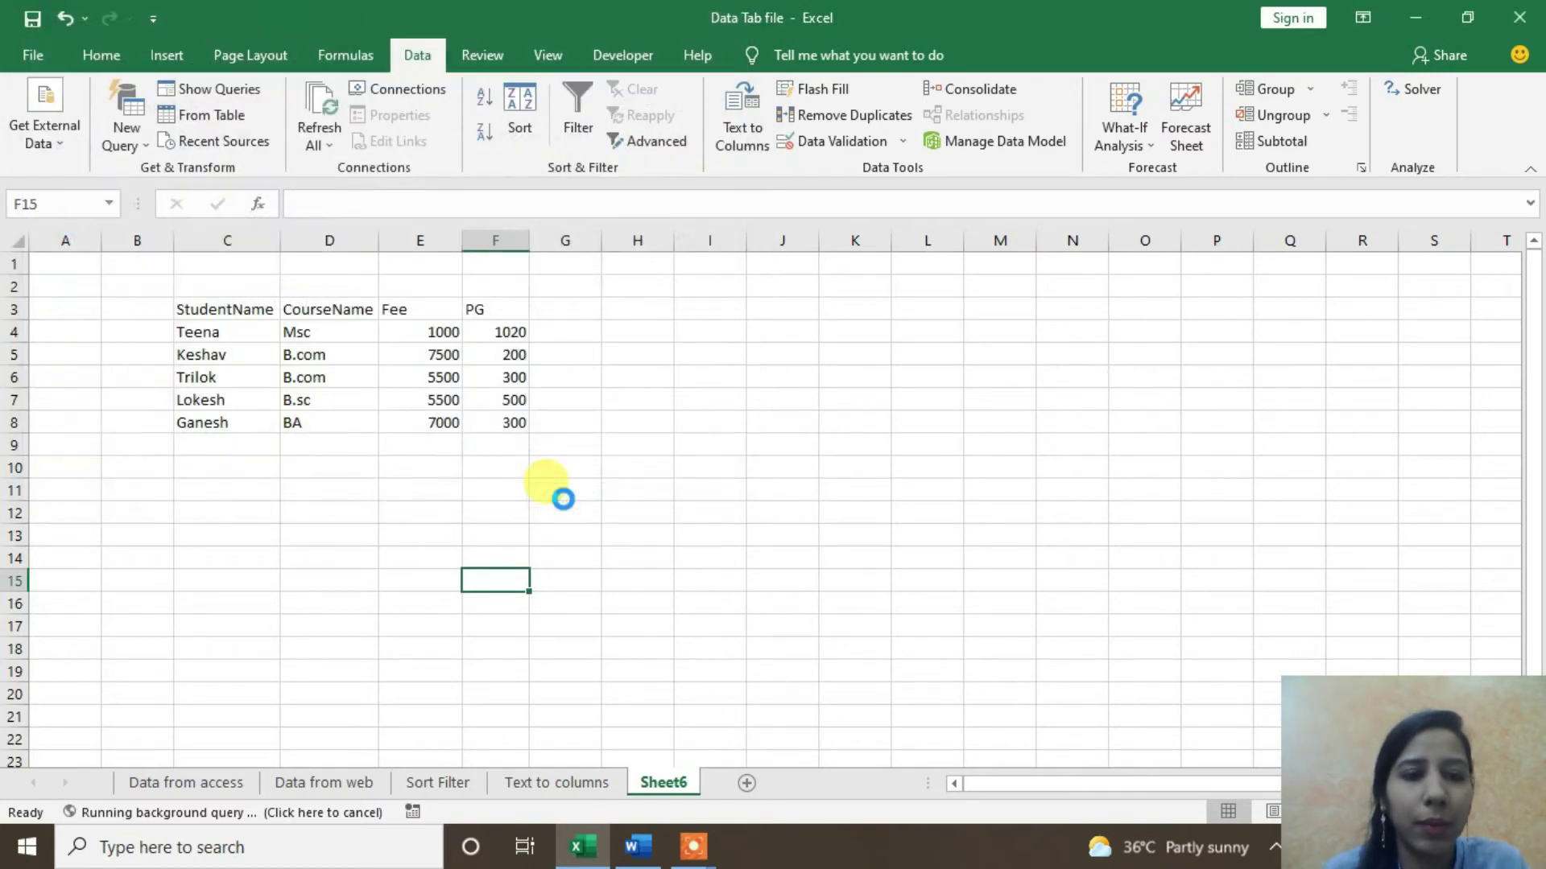
pyautogui.click(330, 464)
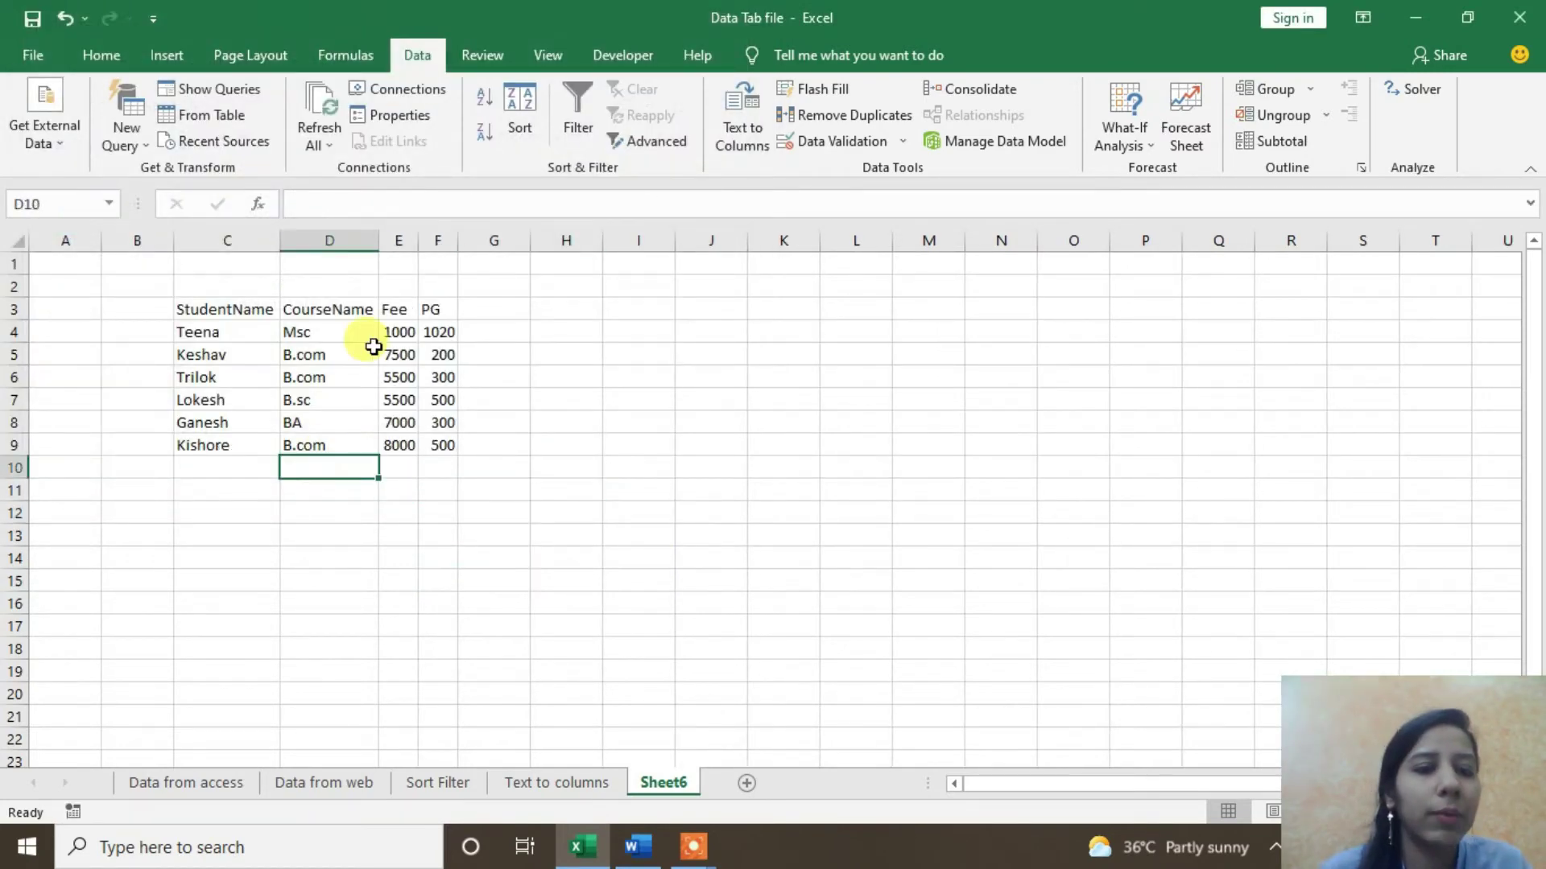
# Step: Set the student1 data range to refresh every 20 minutes and turn off prompting for the file name on refresh
pyautogui.click(225, 450)
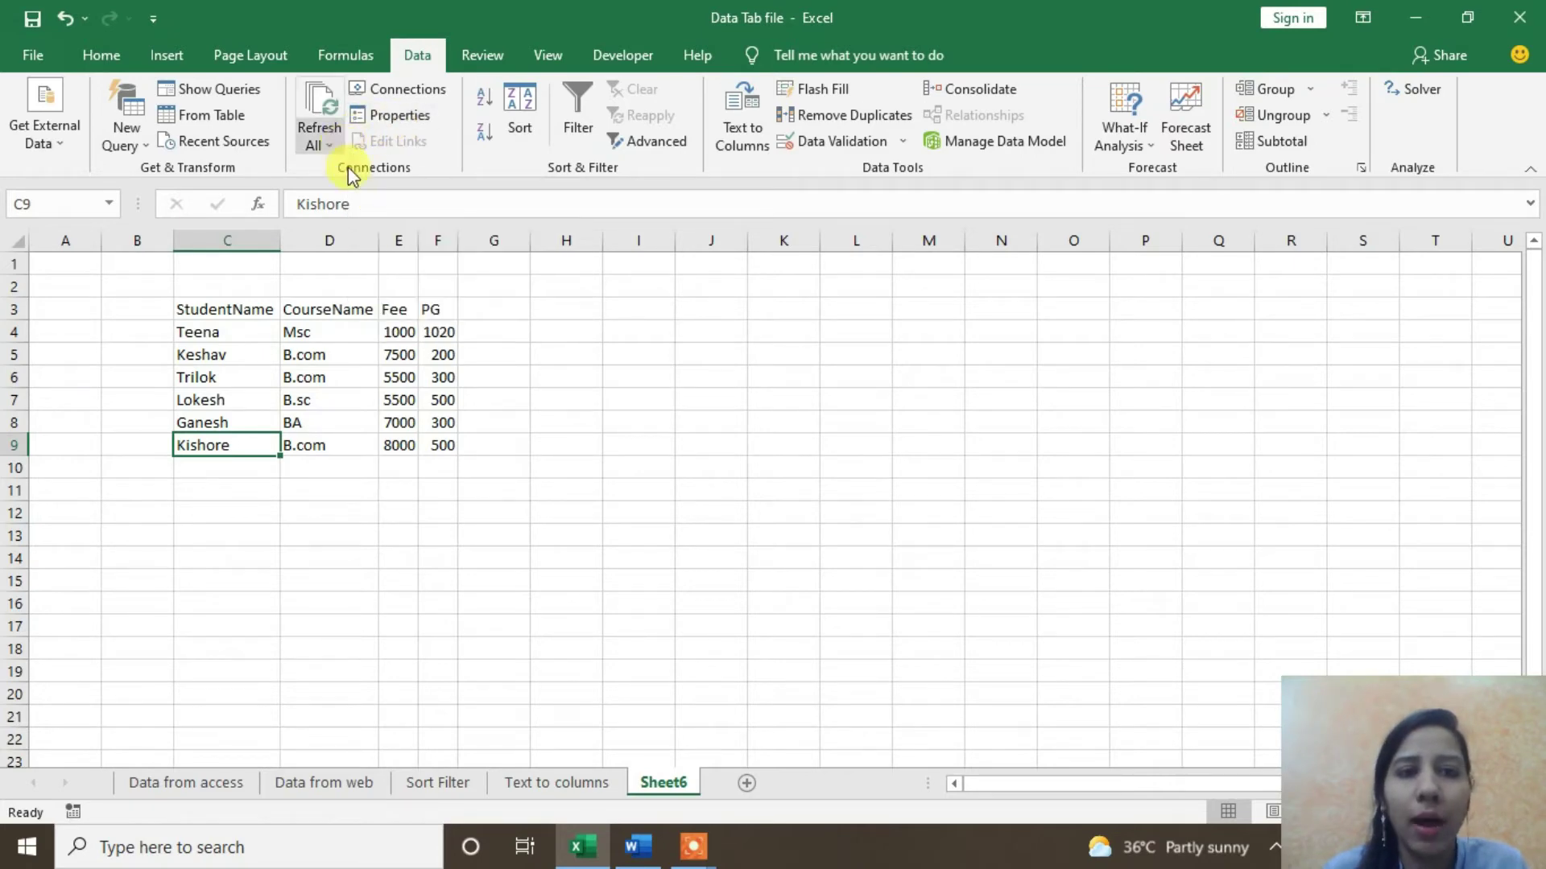
pyautogui.click(366, 123)
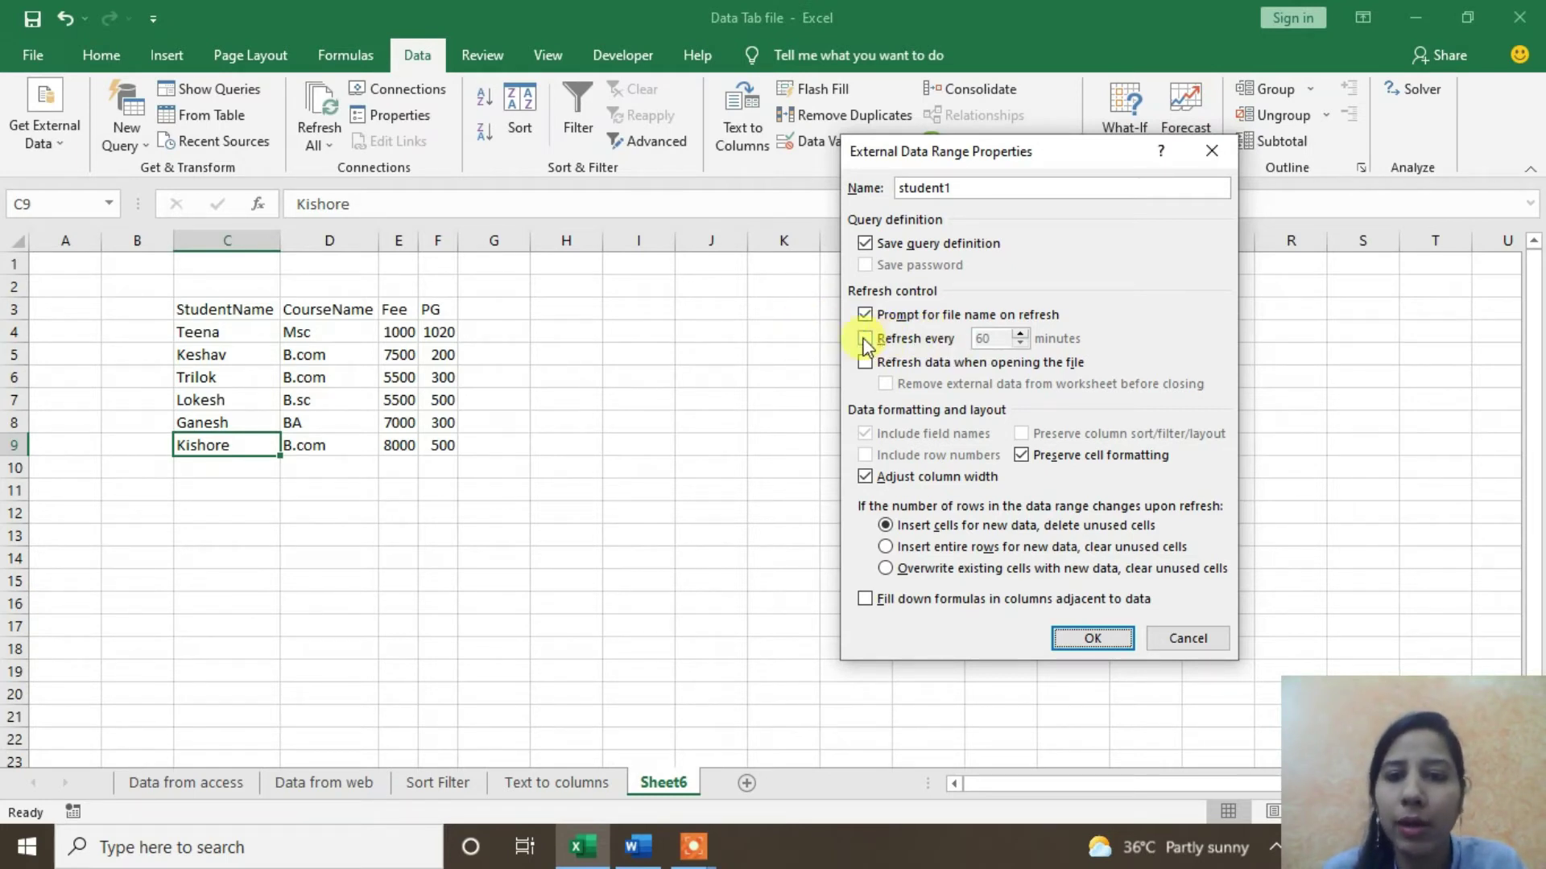
pyautogui.click(863, 340)
pyautogui.click(864, 315)
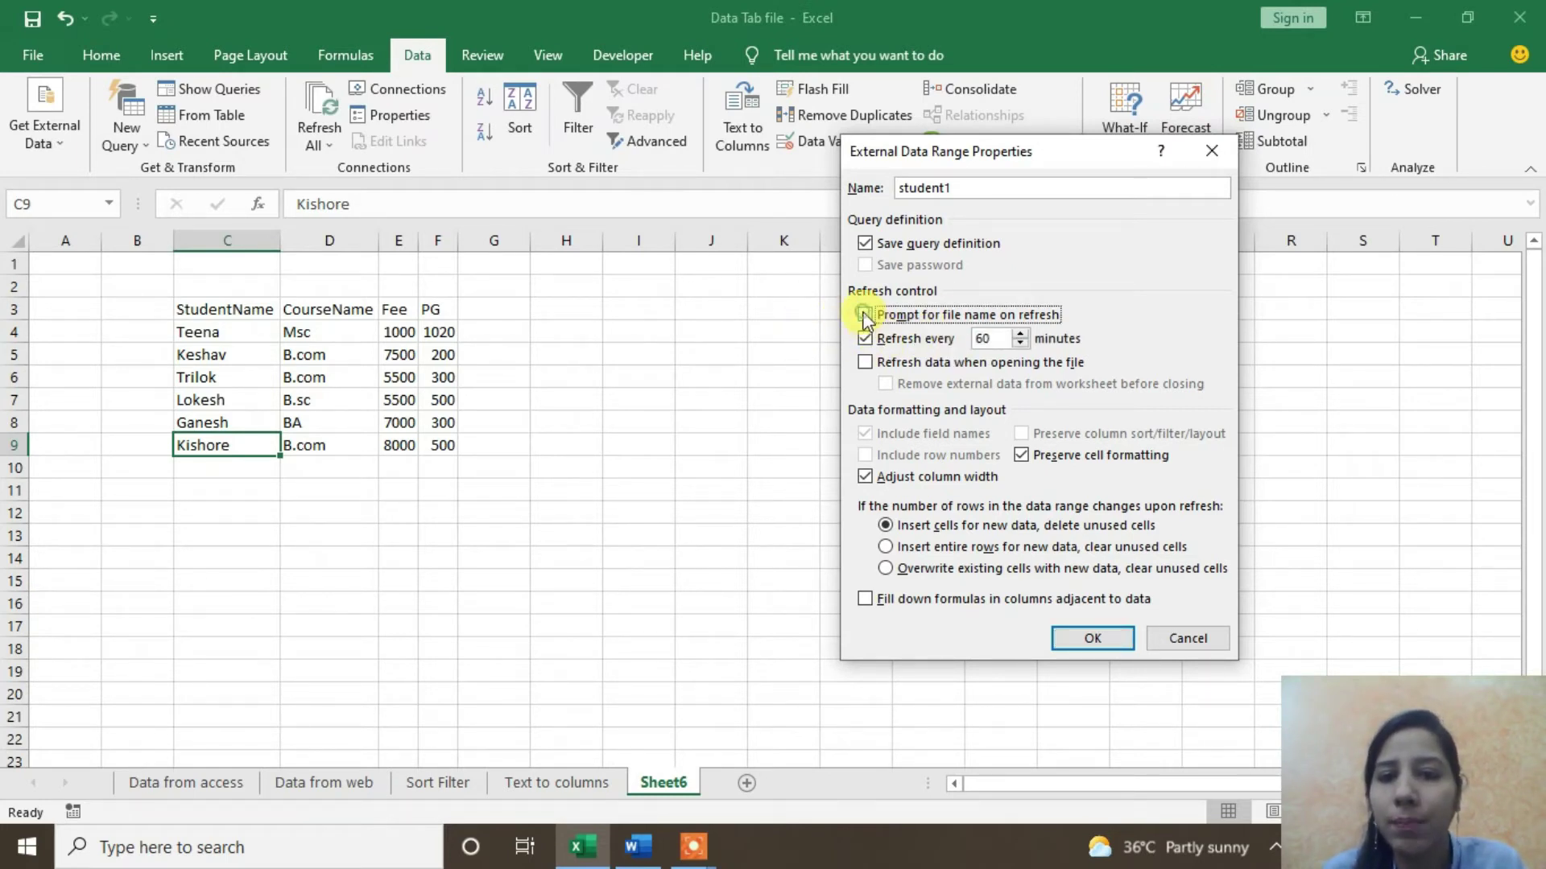
pyautogui.click(1019, 344)
pyautogui.click(1019, 345)
pyautogui.click(1019, 345)
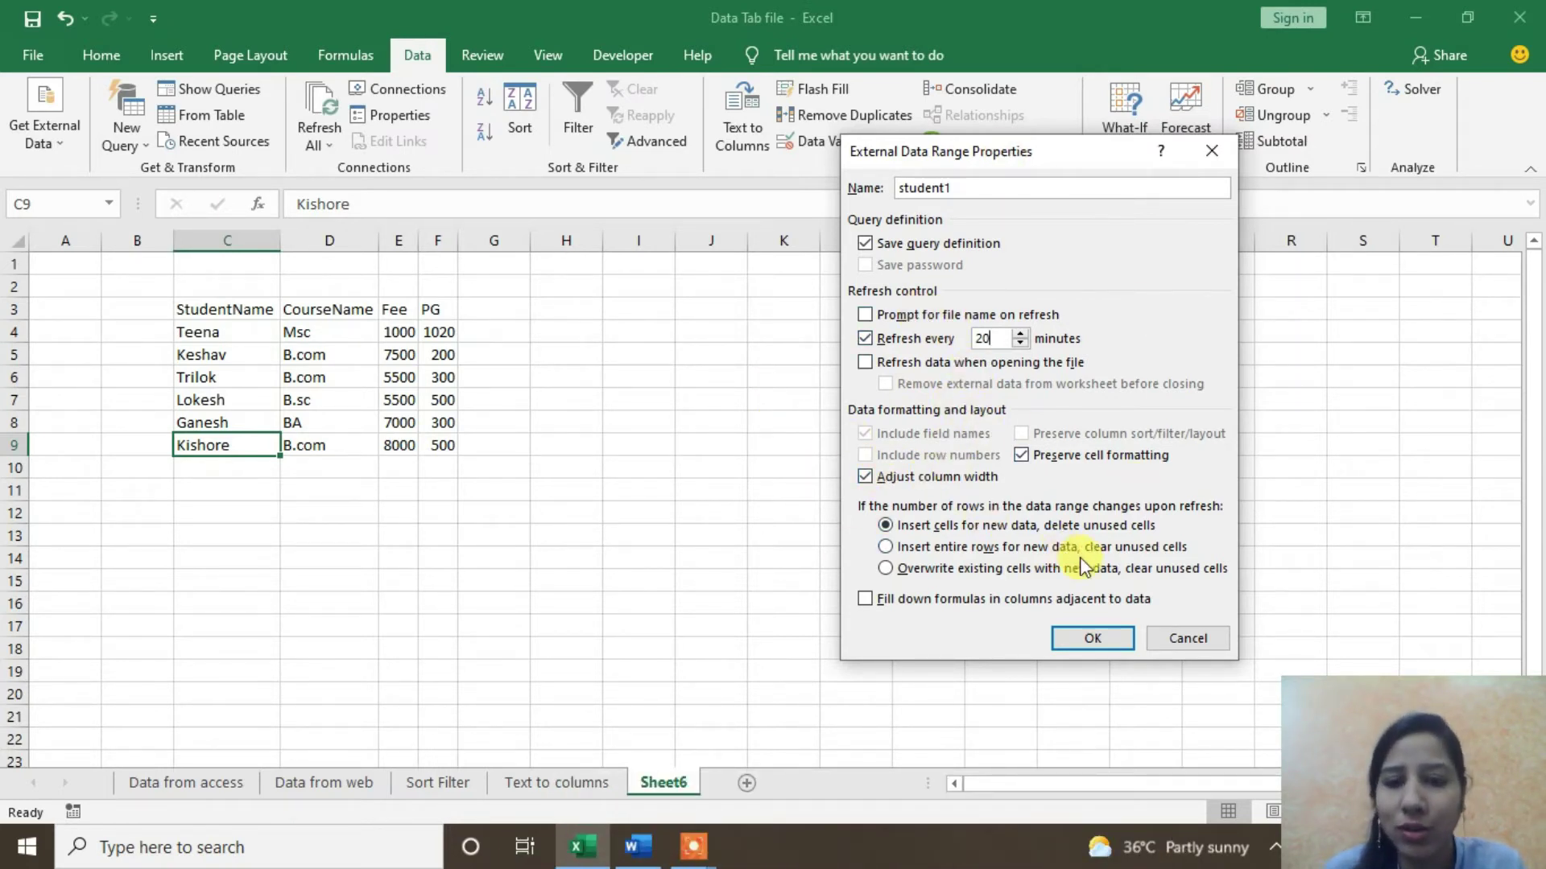
pyautogui.click(1090, 637)
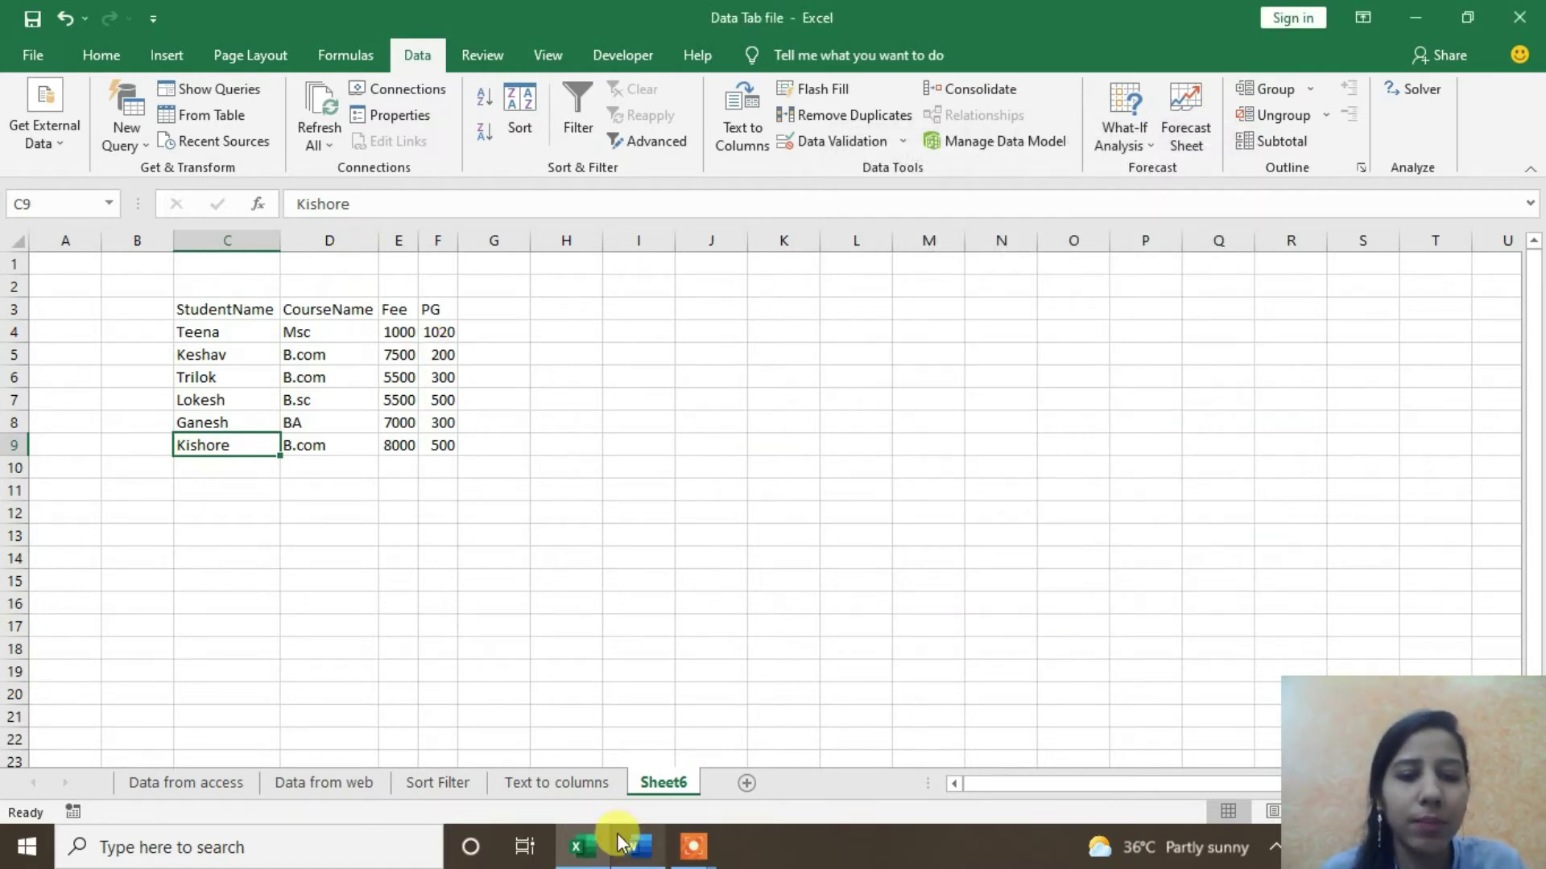
# Step: Reopen the student1 text file in Notepad, delete the record with course BA and fee 7000, and close the saved file
pyautogui.press('super+r')
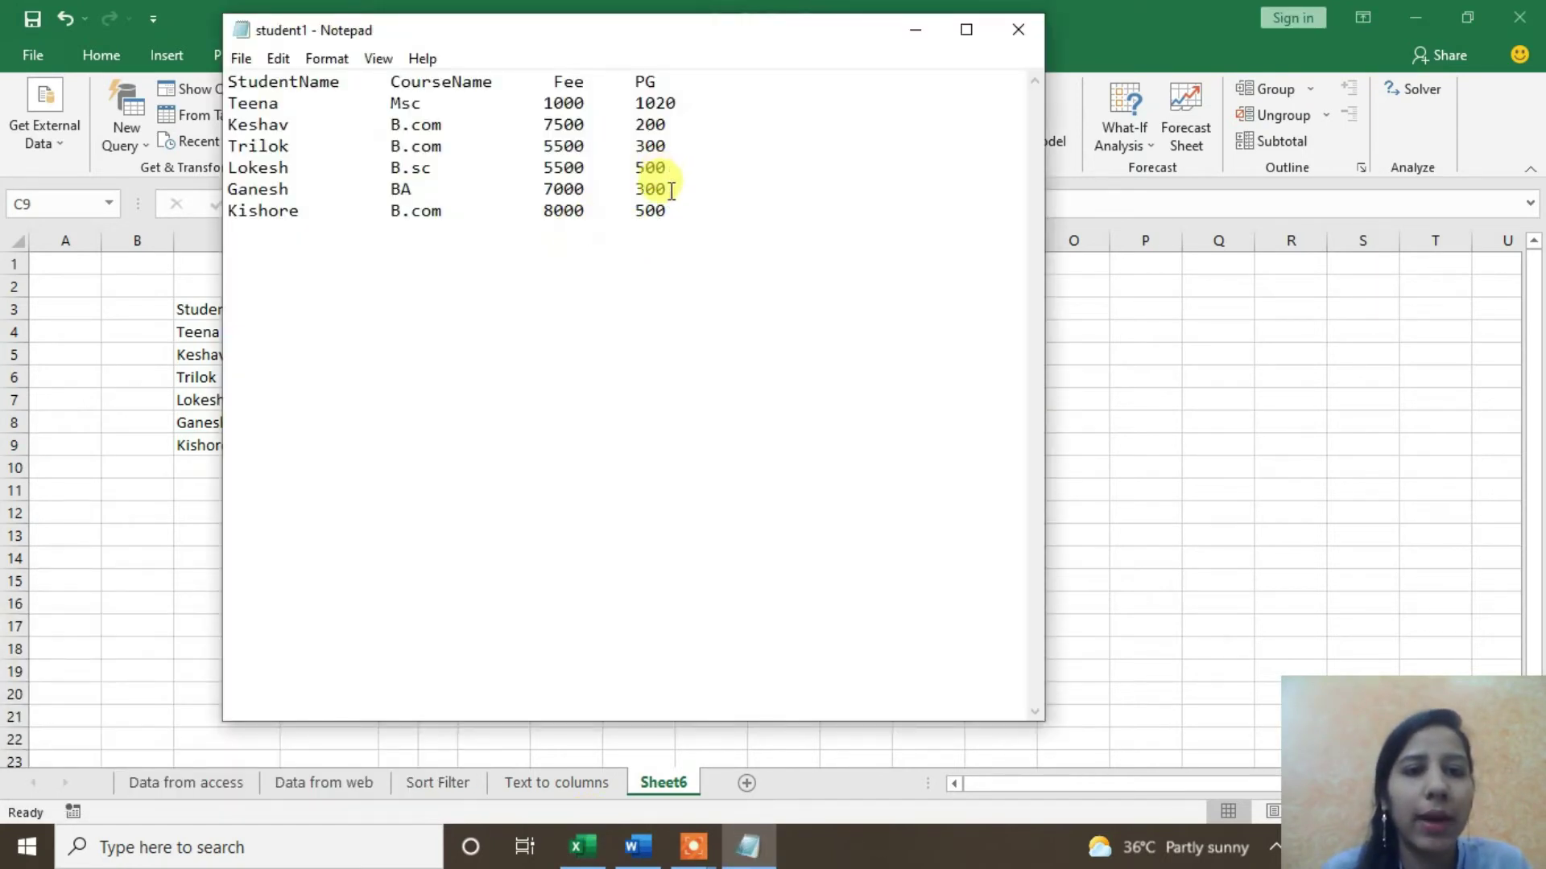
pyautogui.press('BackSpace')
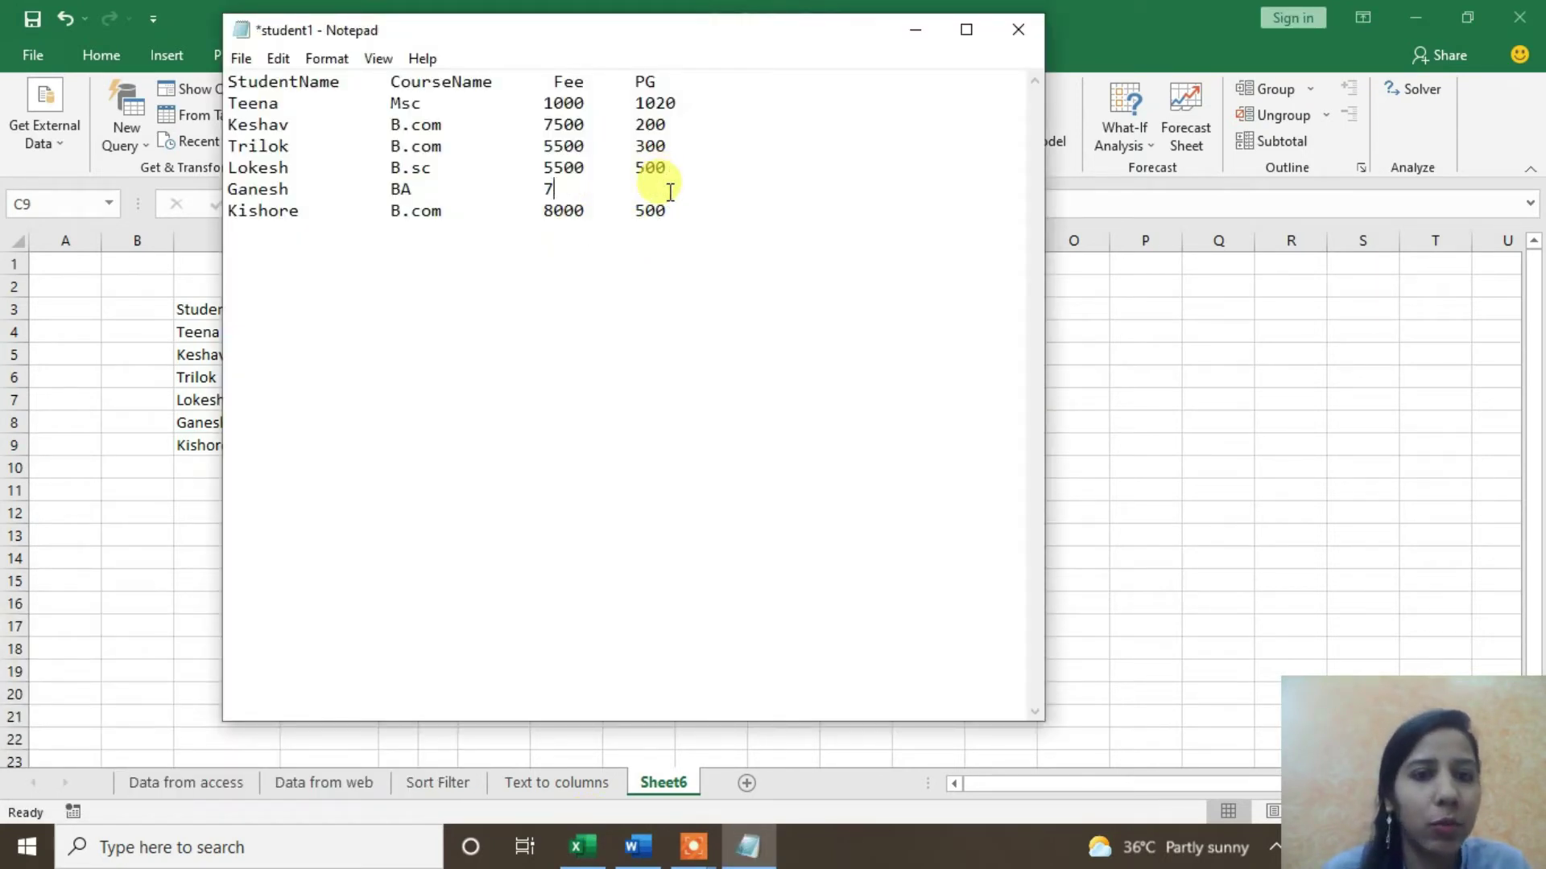
pyautogui.press('BackSpace')
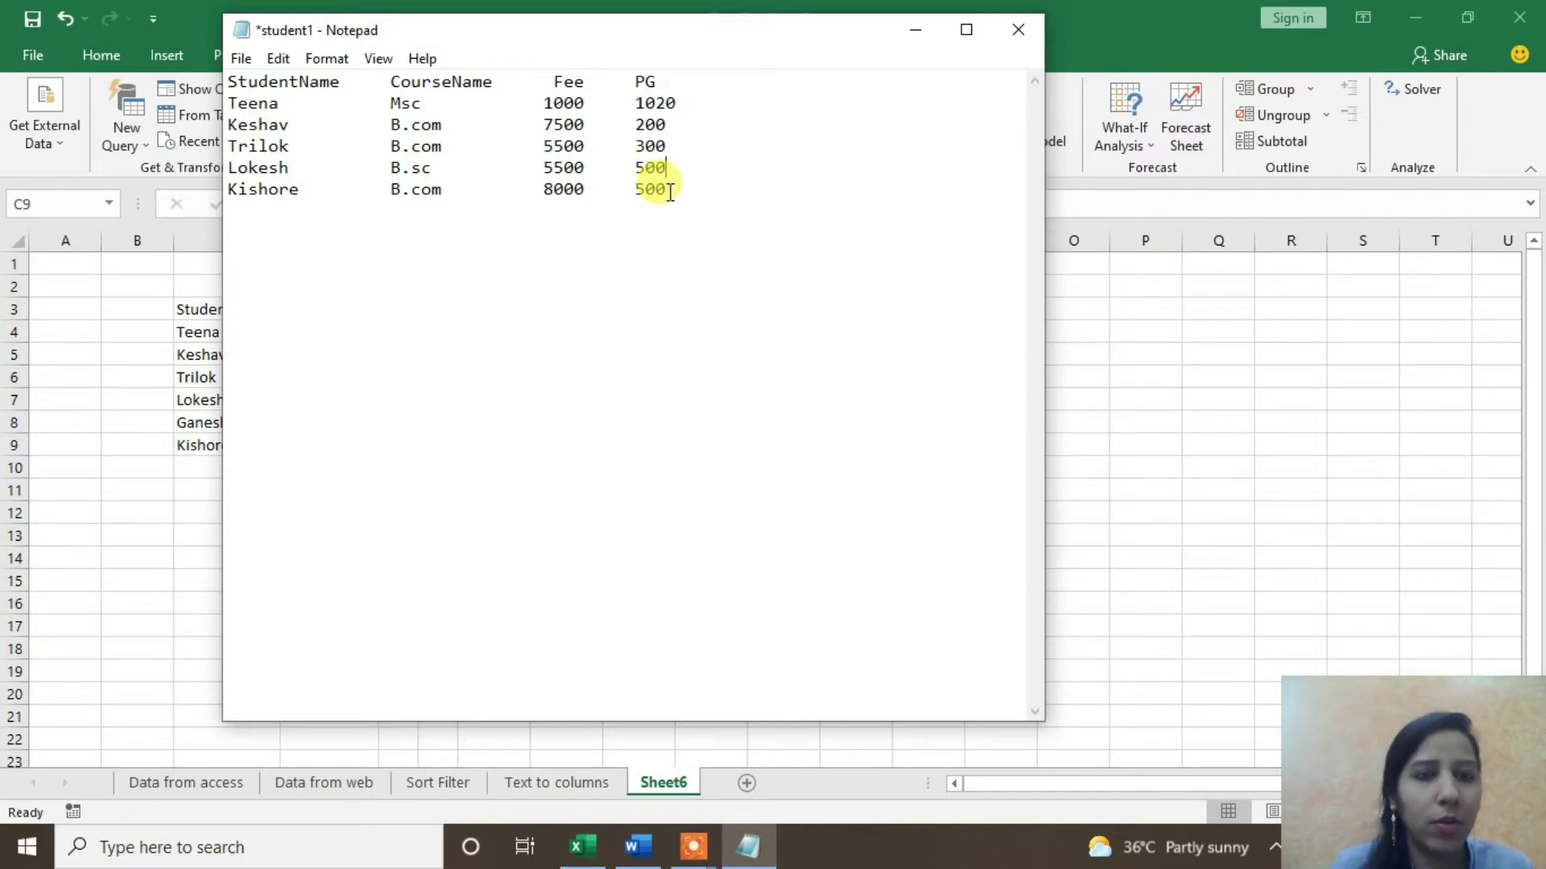
pyautogui.click(1018, 25)
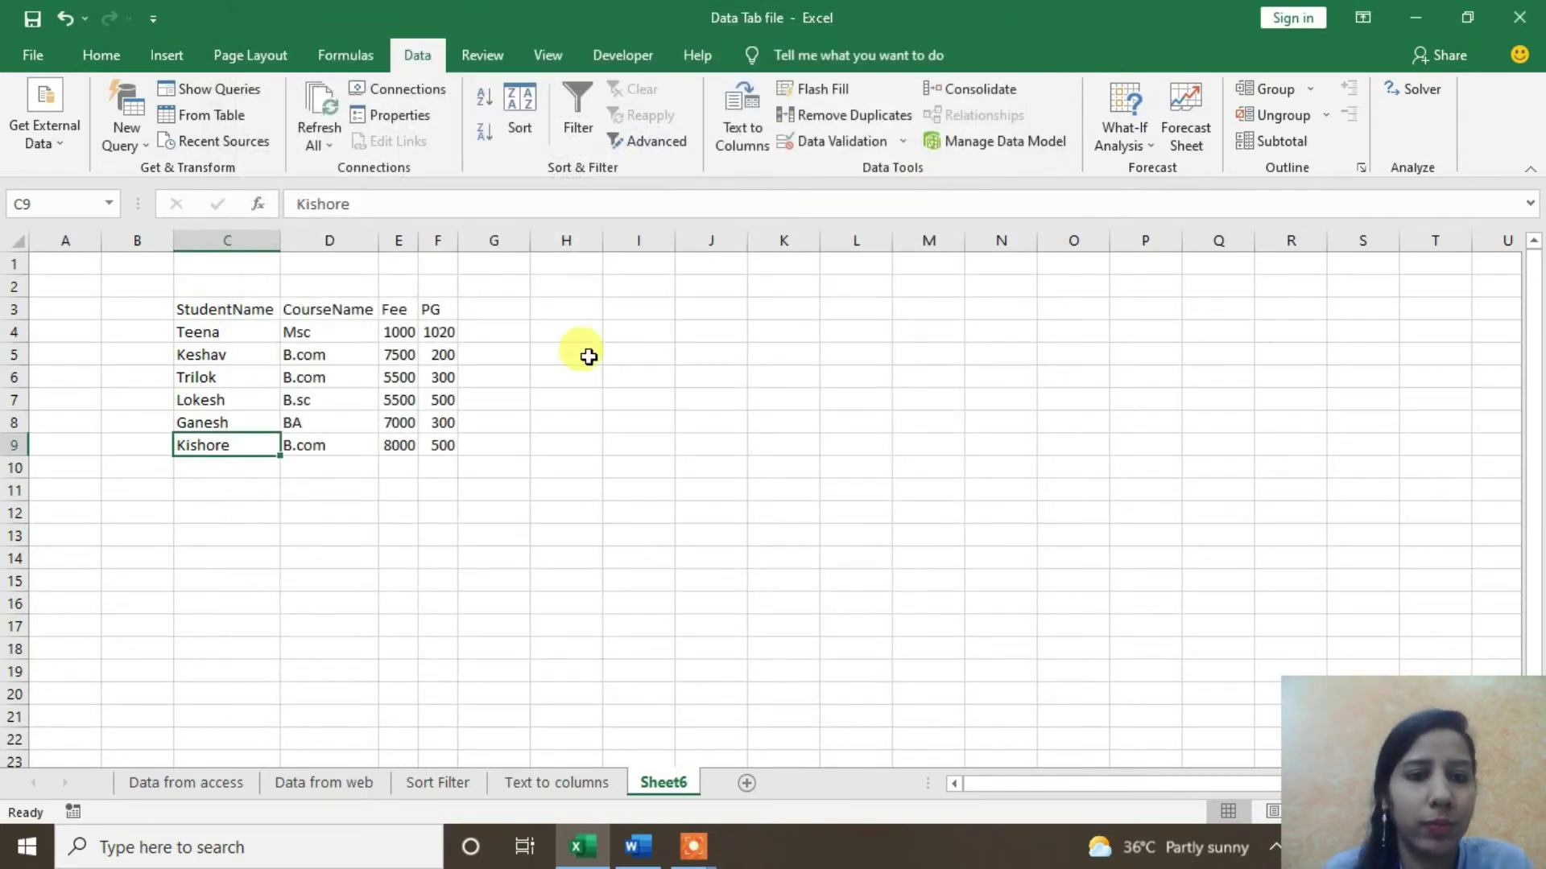
# Step: Refresh all external data, skipping the file request for texttocolumndata and continuing with the remaining ranges
pyautogui.click(539, 372)
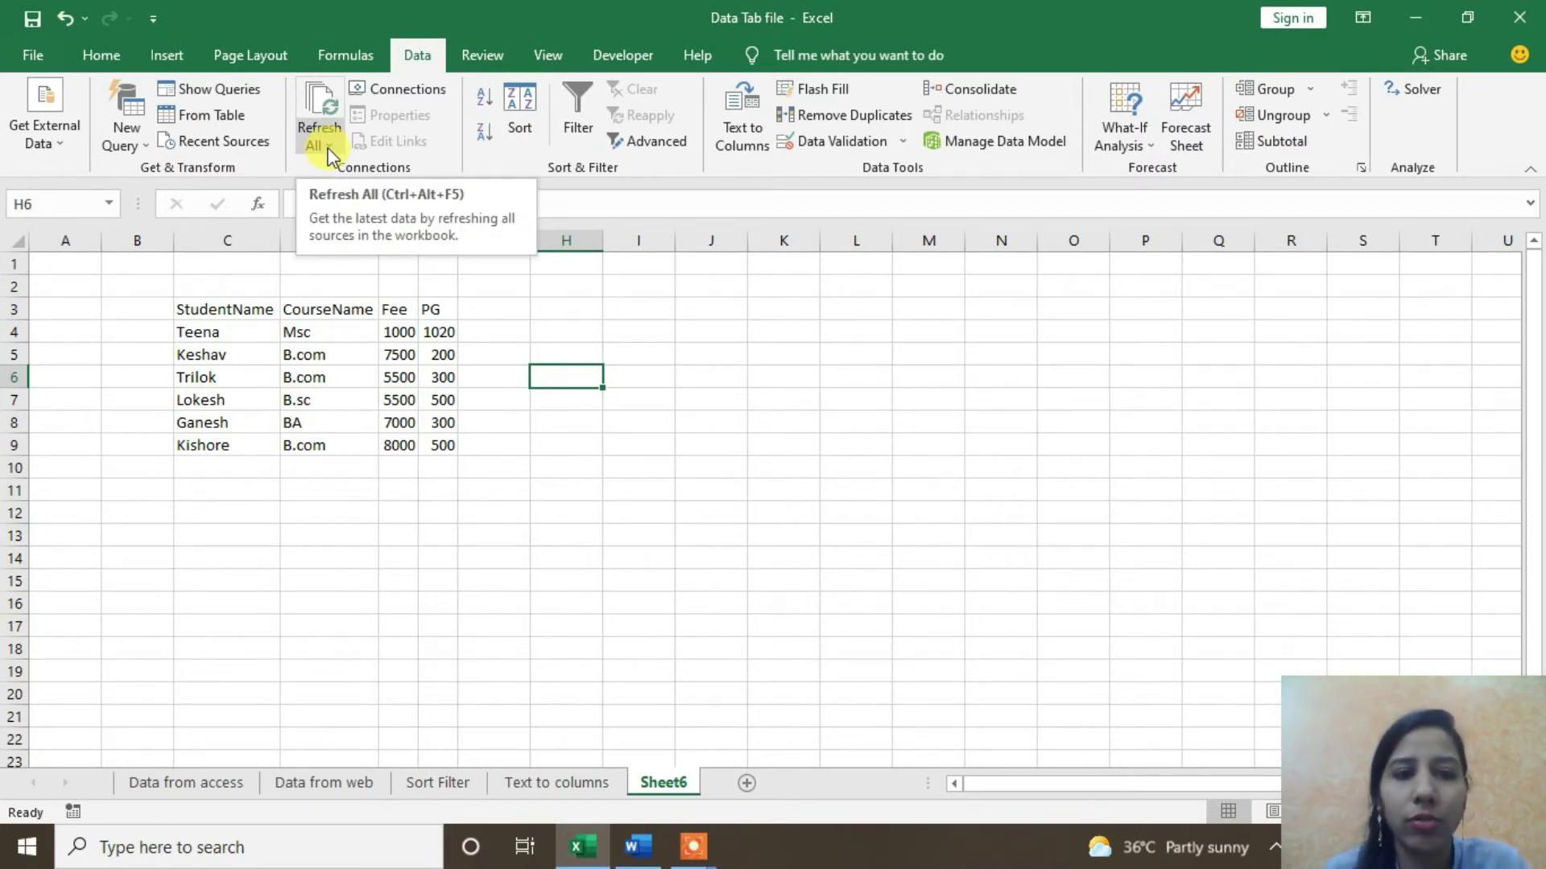
pyautogui.click(328, 147)
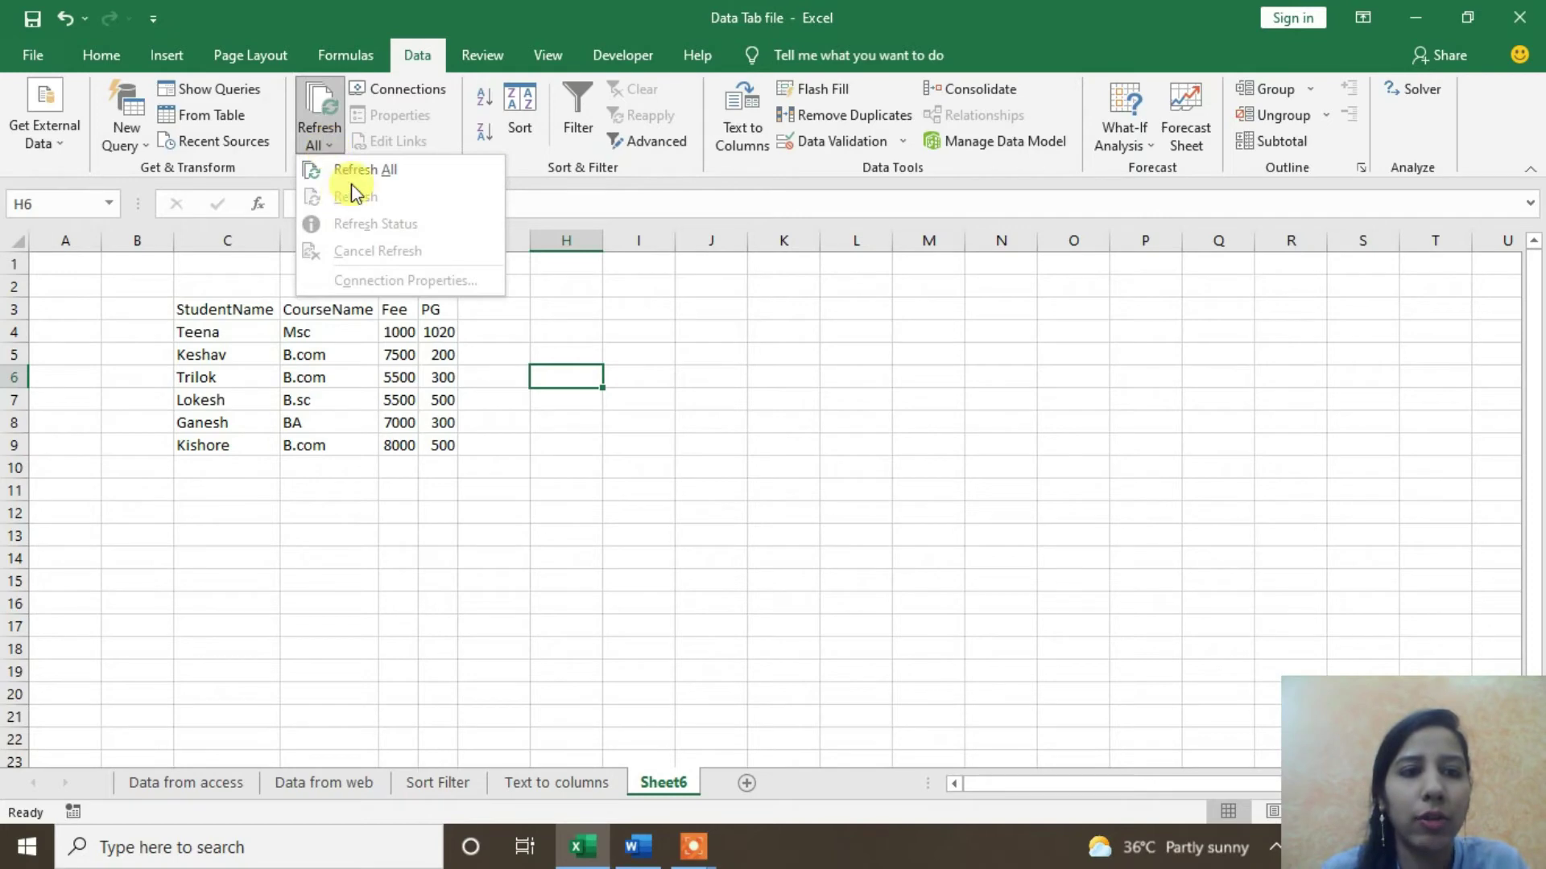
pyautogui.click(355, 166)
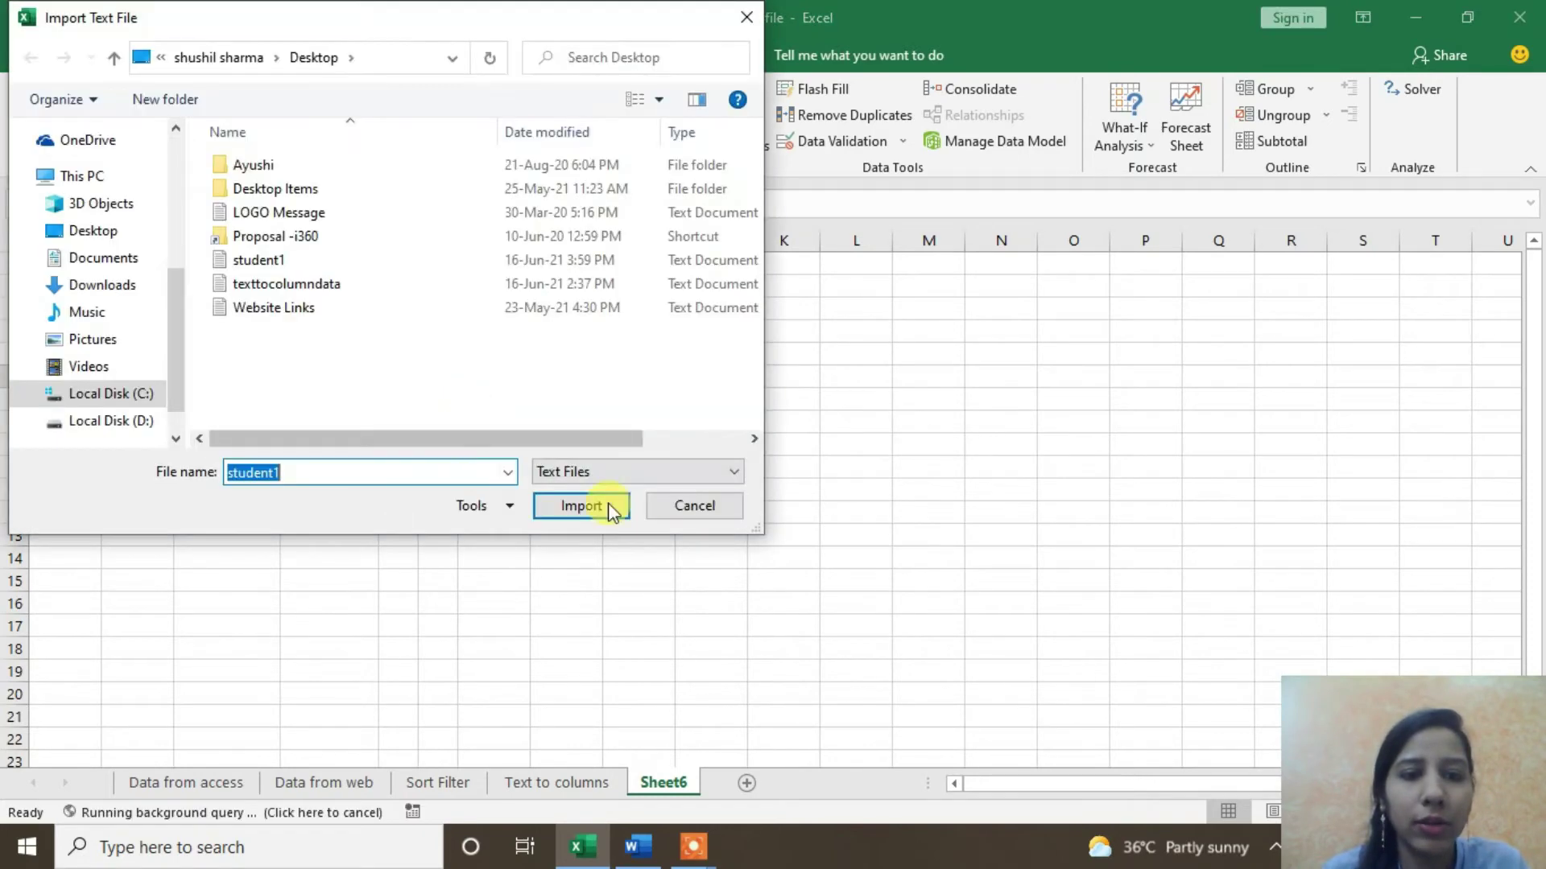
pyautogui.click(702, 508)
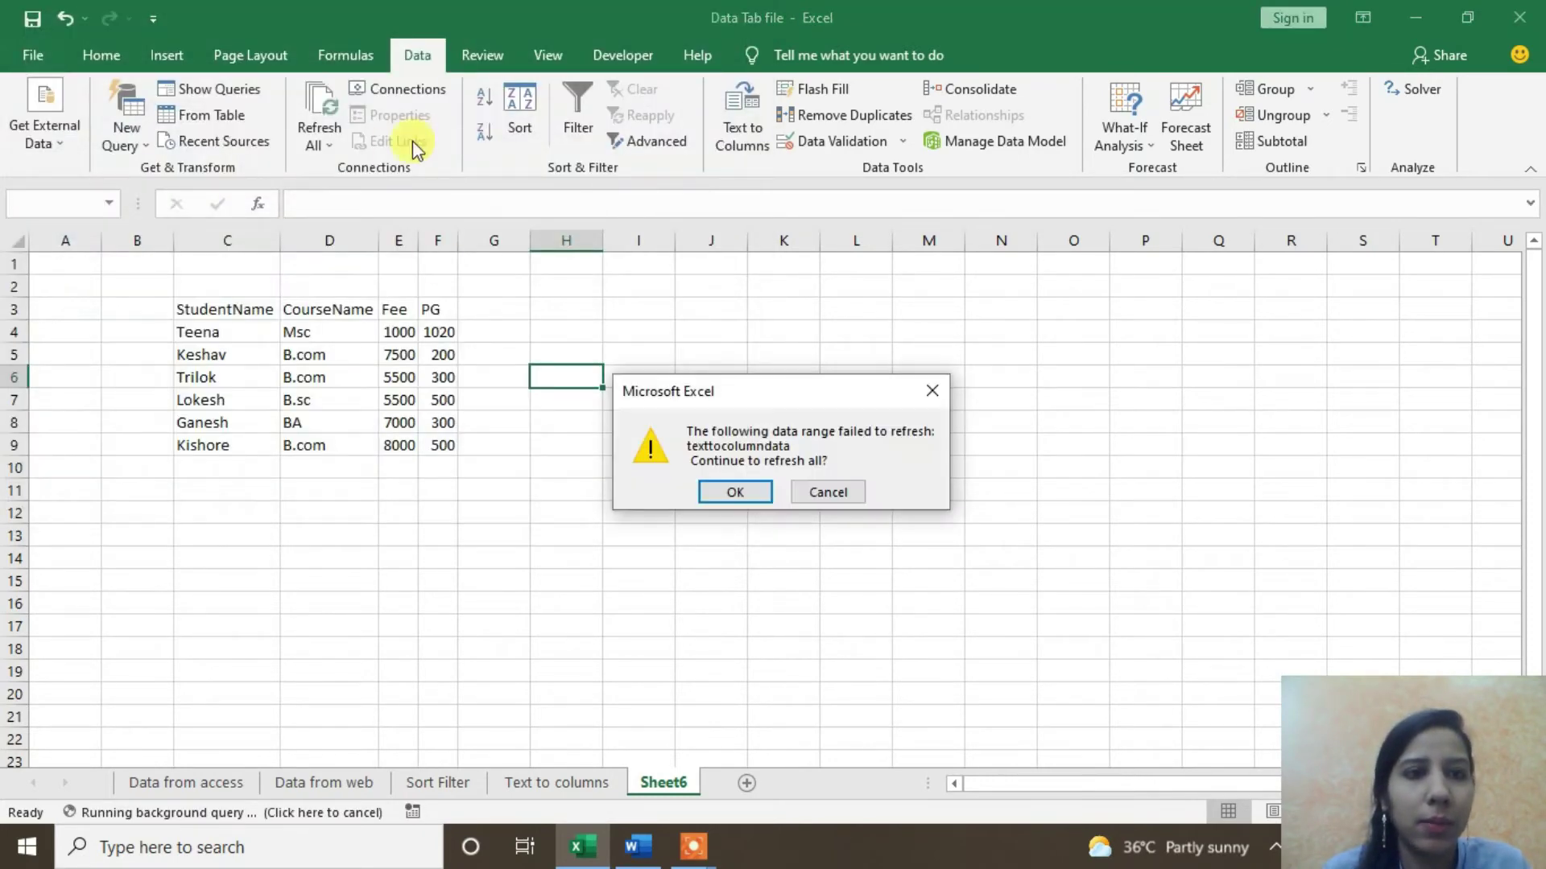
pyautogui.click(759, 491)
pyautogui.click(371, 474)
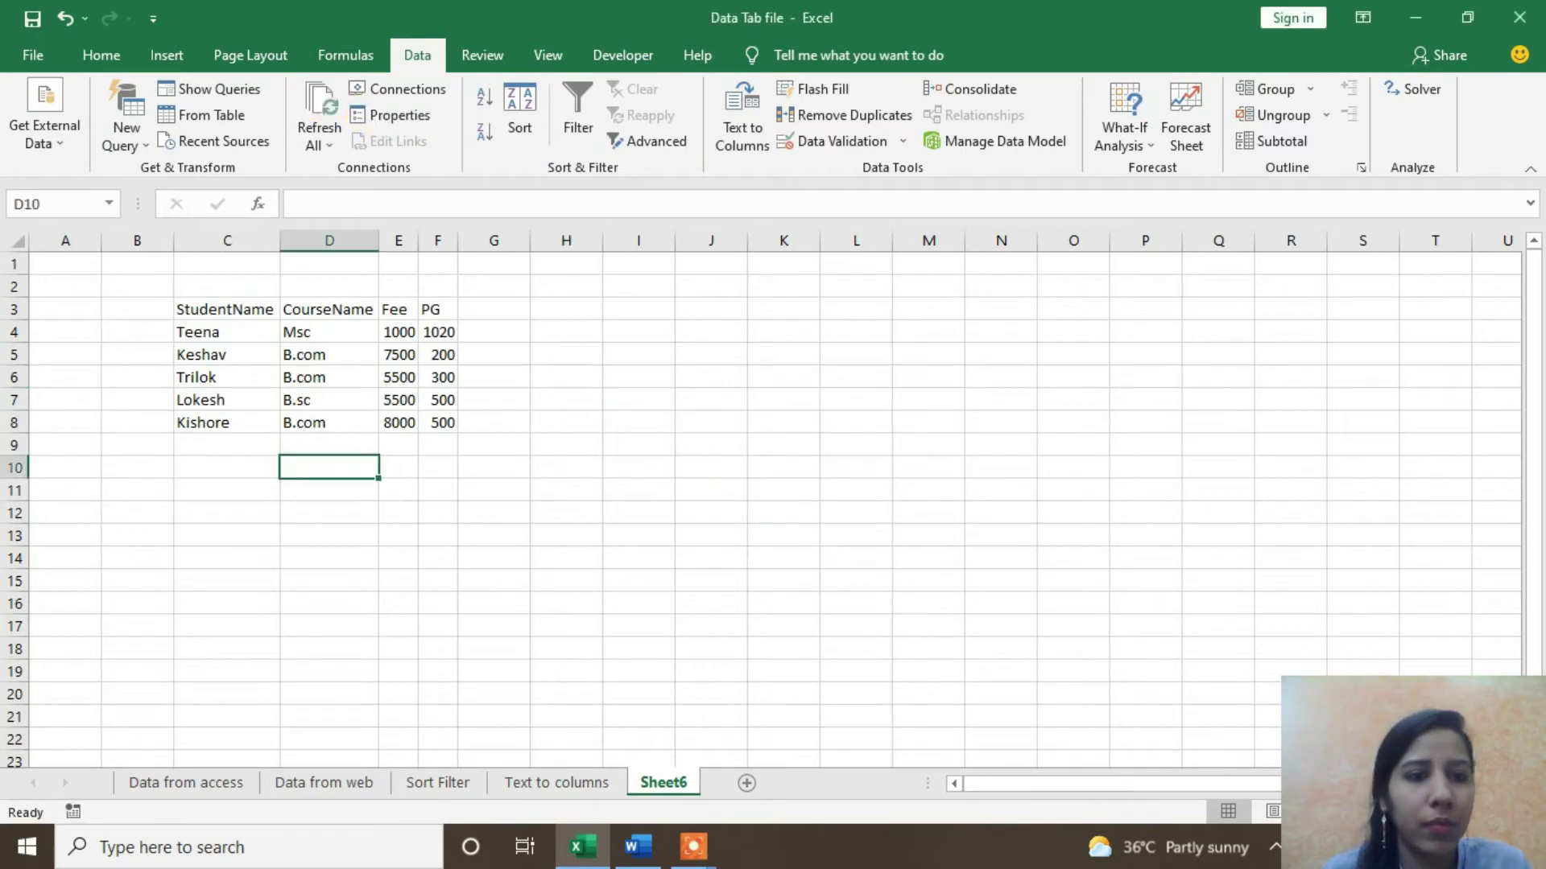
# Step: Shorten the automatic refresh interval in the external data range properties of student1
pyautogui.click(378, 117)
pyautogui.click(1020, 343)
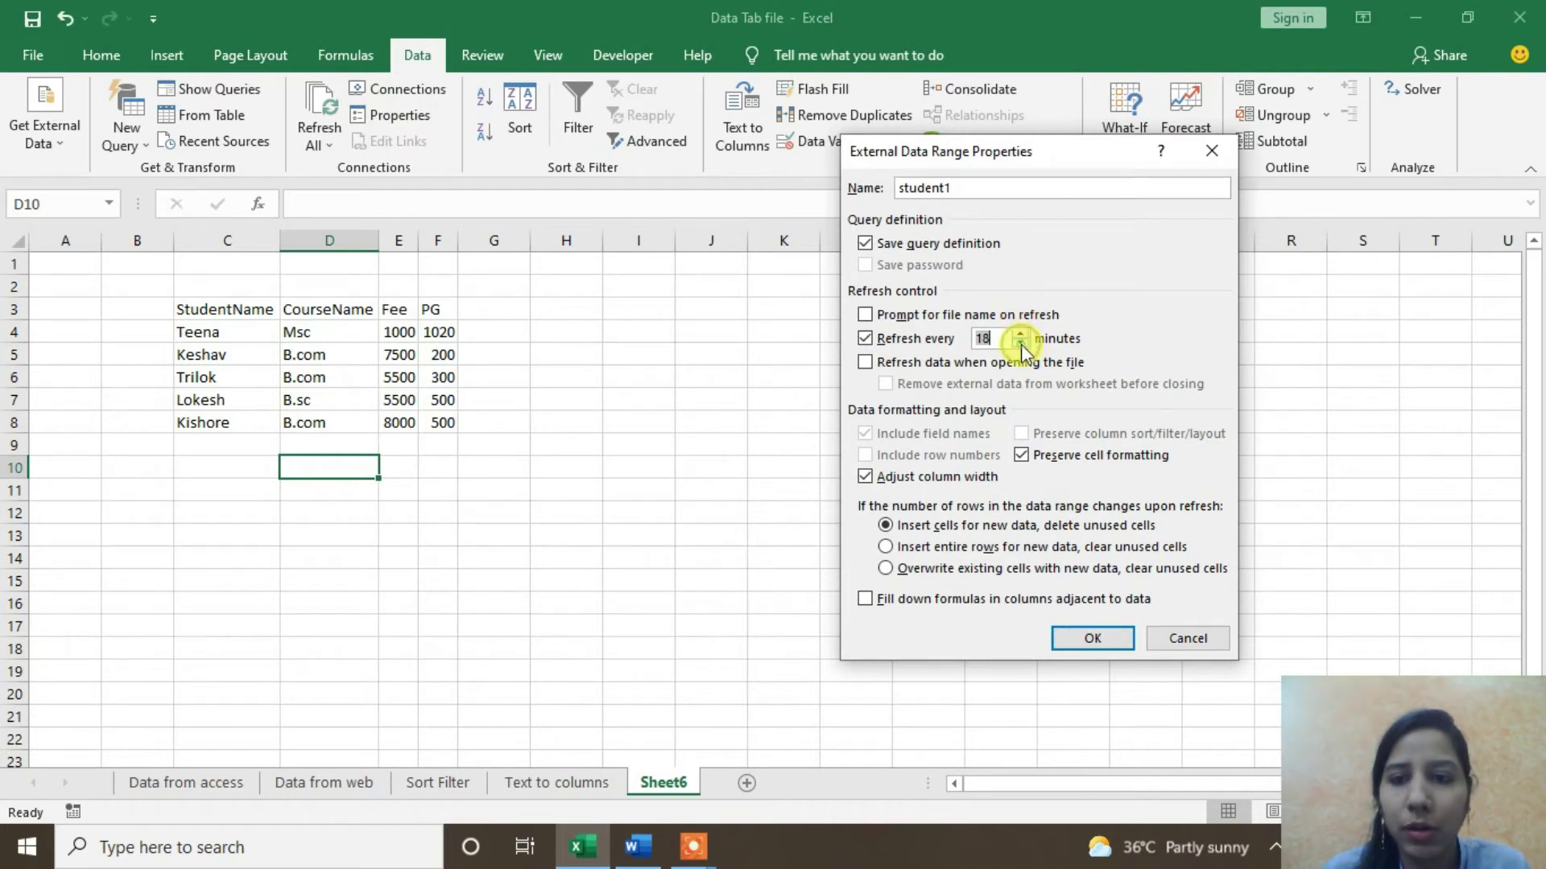
pyautogui.click(1020, 343)
pyautogui.click(1020, 343)
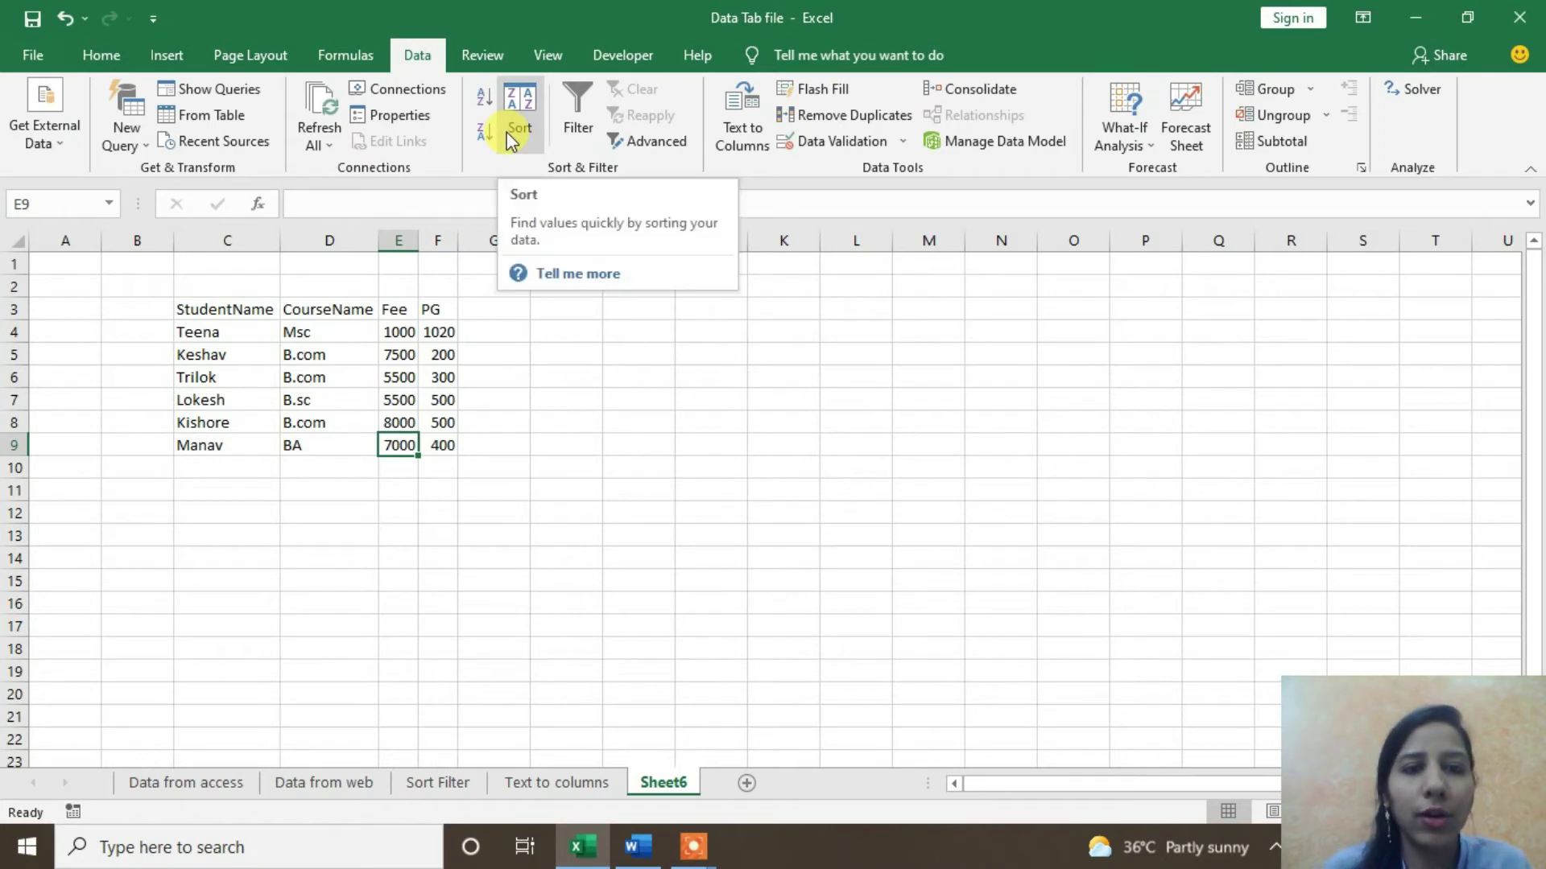
# Step: Sort the student table on the Sort Filter sheet by Student Name on cell values, in A to Z order
pyautogui.click(471, 782)
pyautogui.click(650, 604)
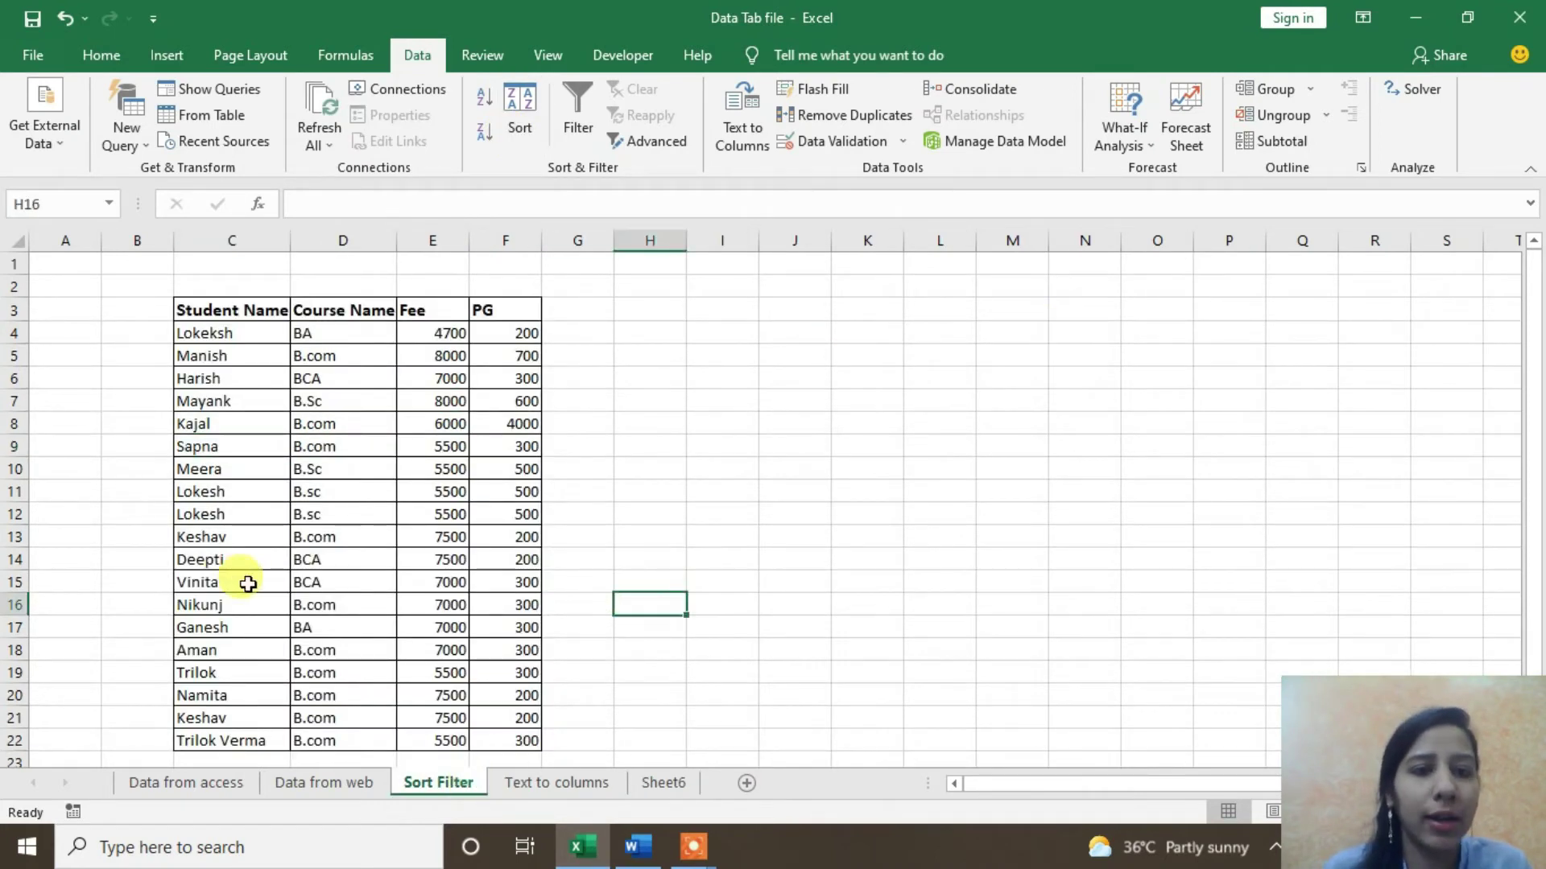
pyautogui.click(358, 423)
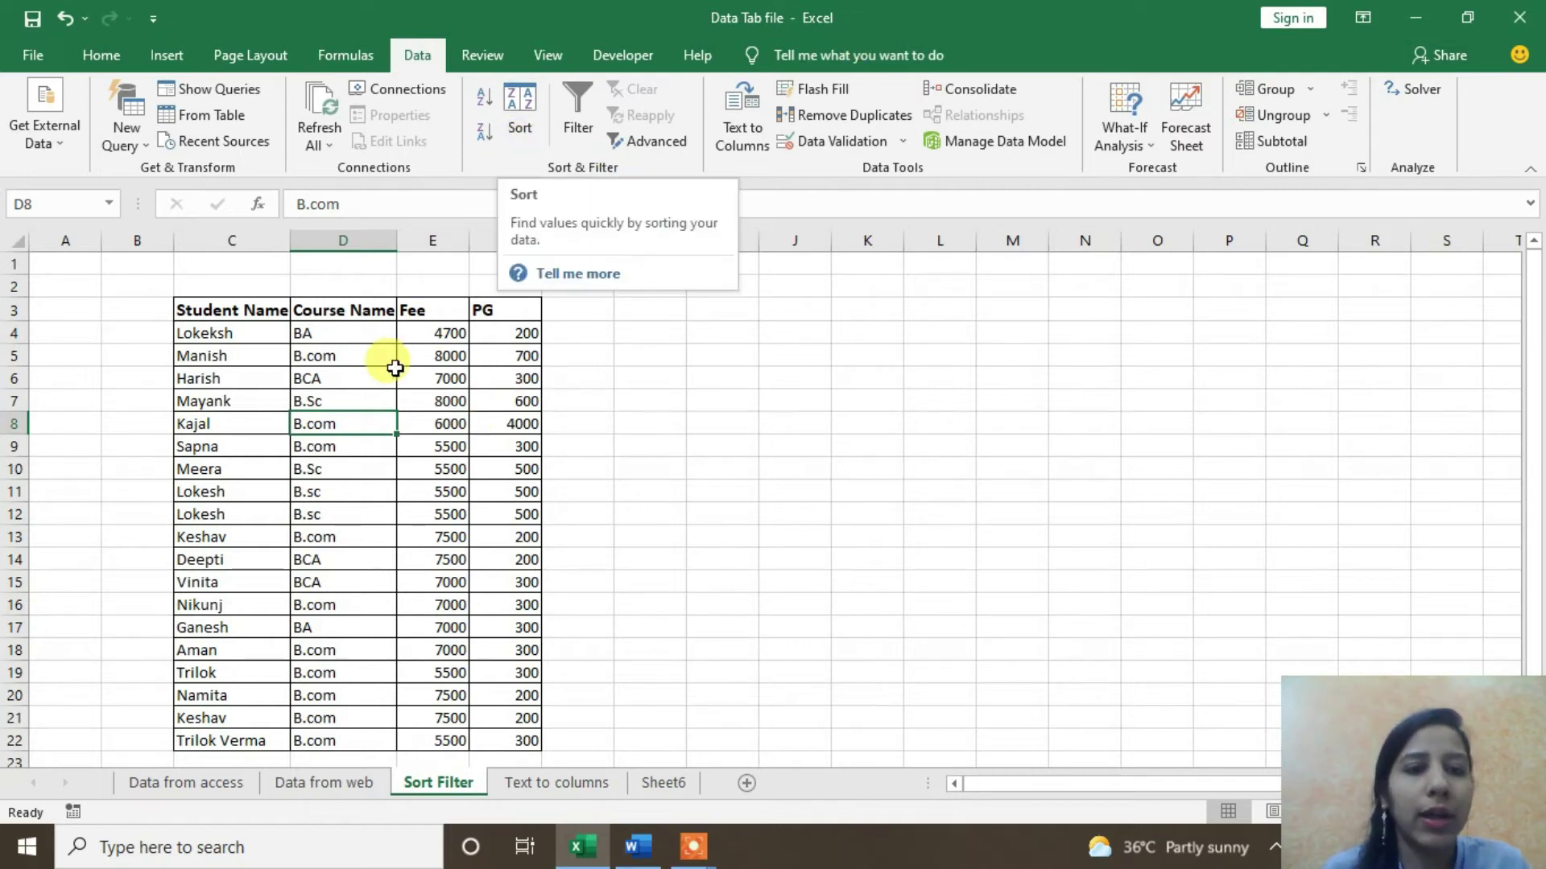
pyautogui.click(374, 381)
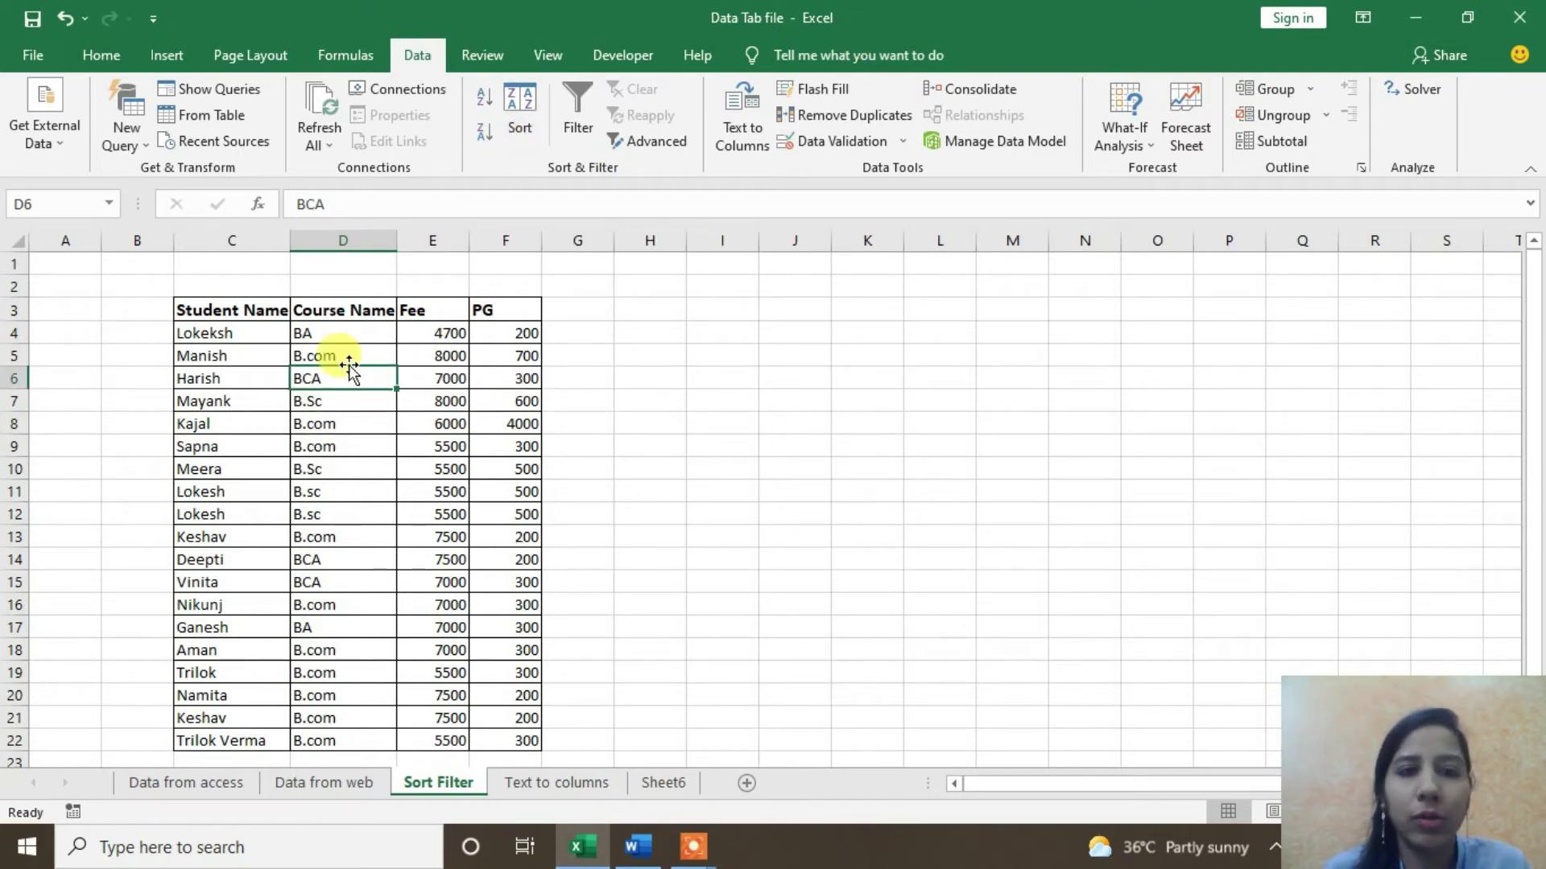
pyautogui.click(515, 128)
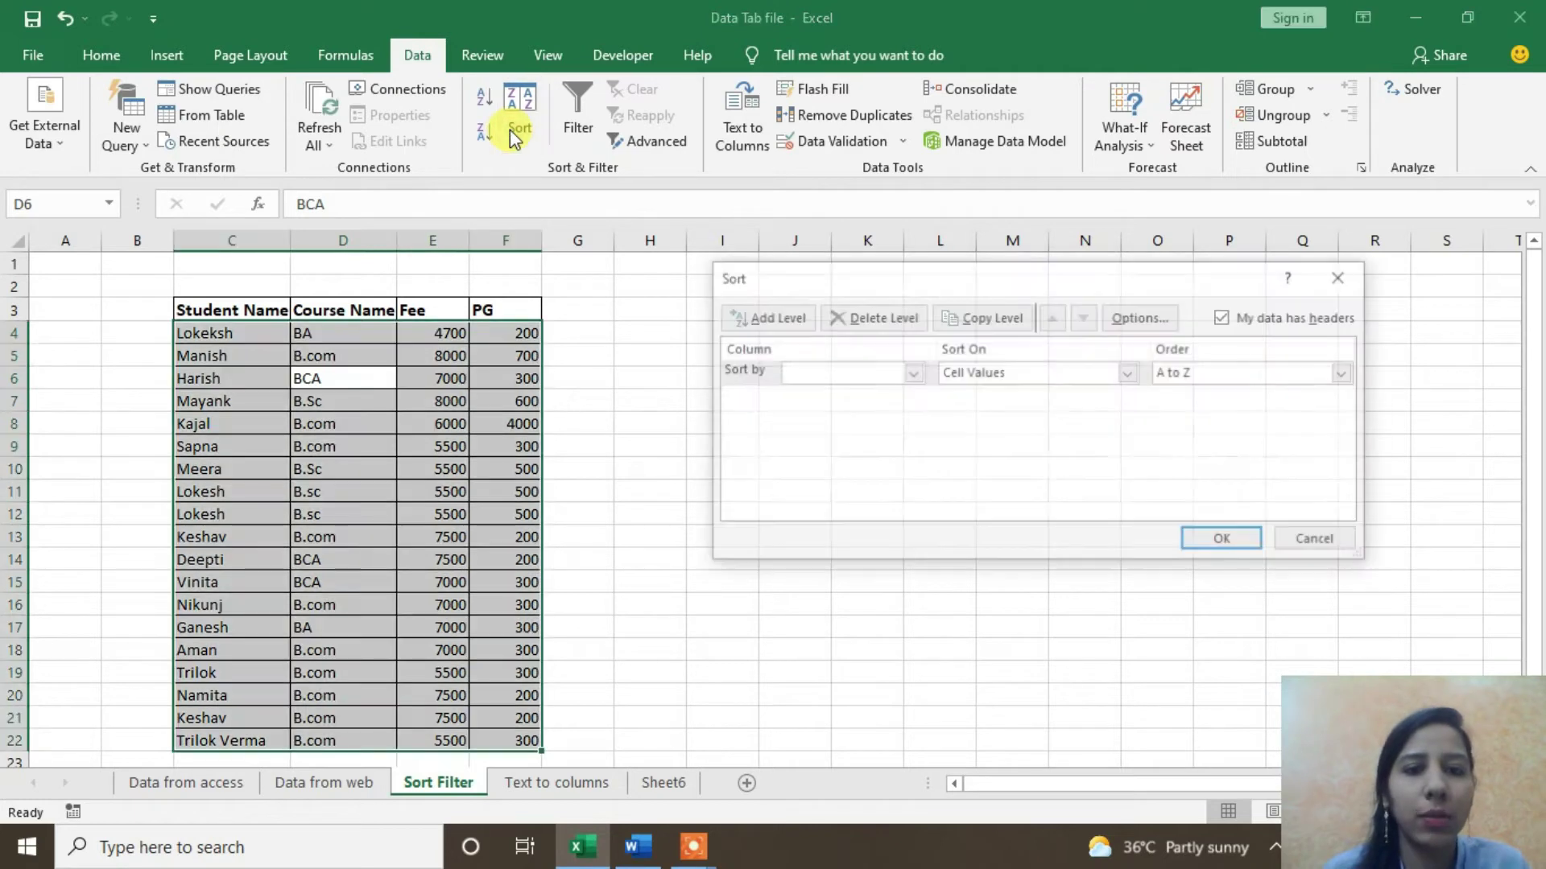
pyautogui.click(911, 374)
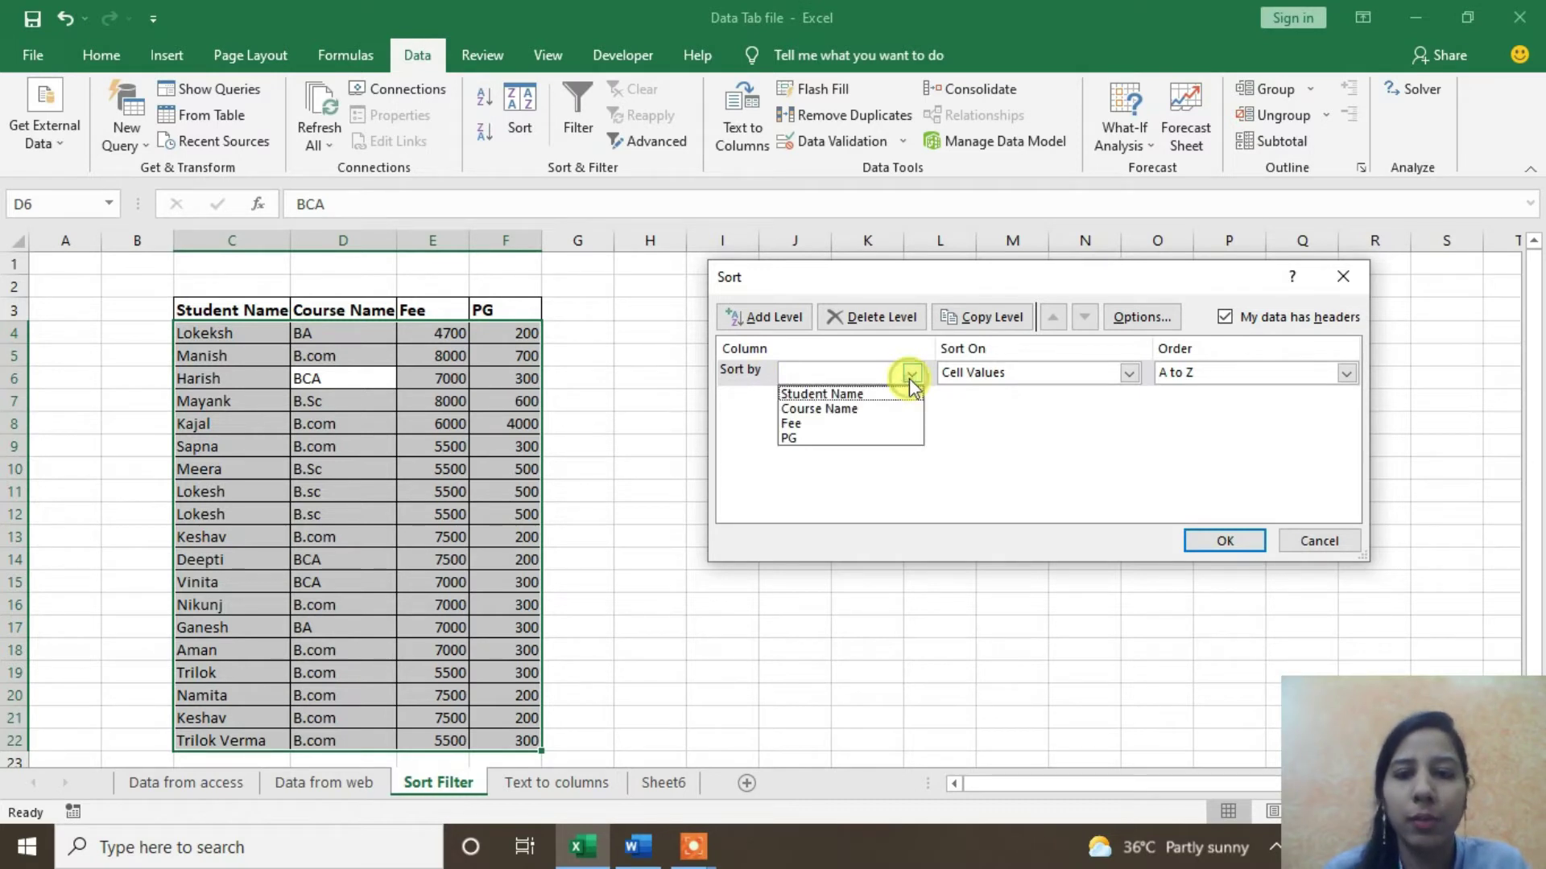
pyautogui.click(839, 393)
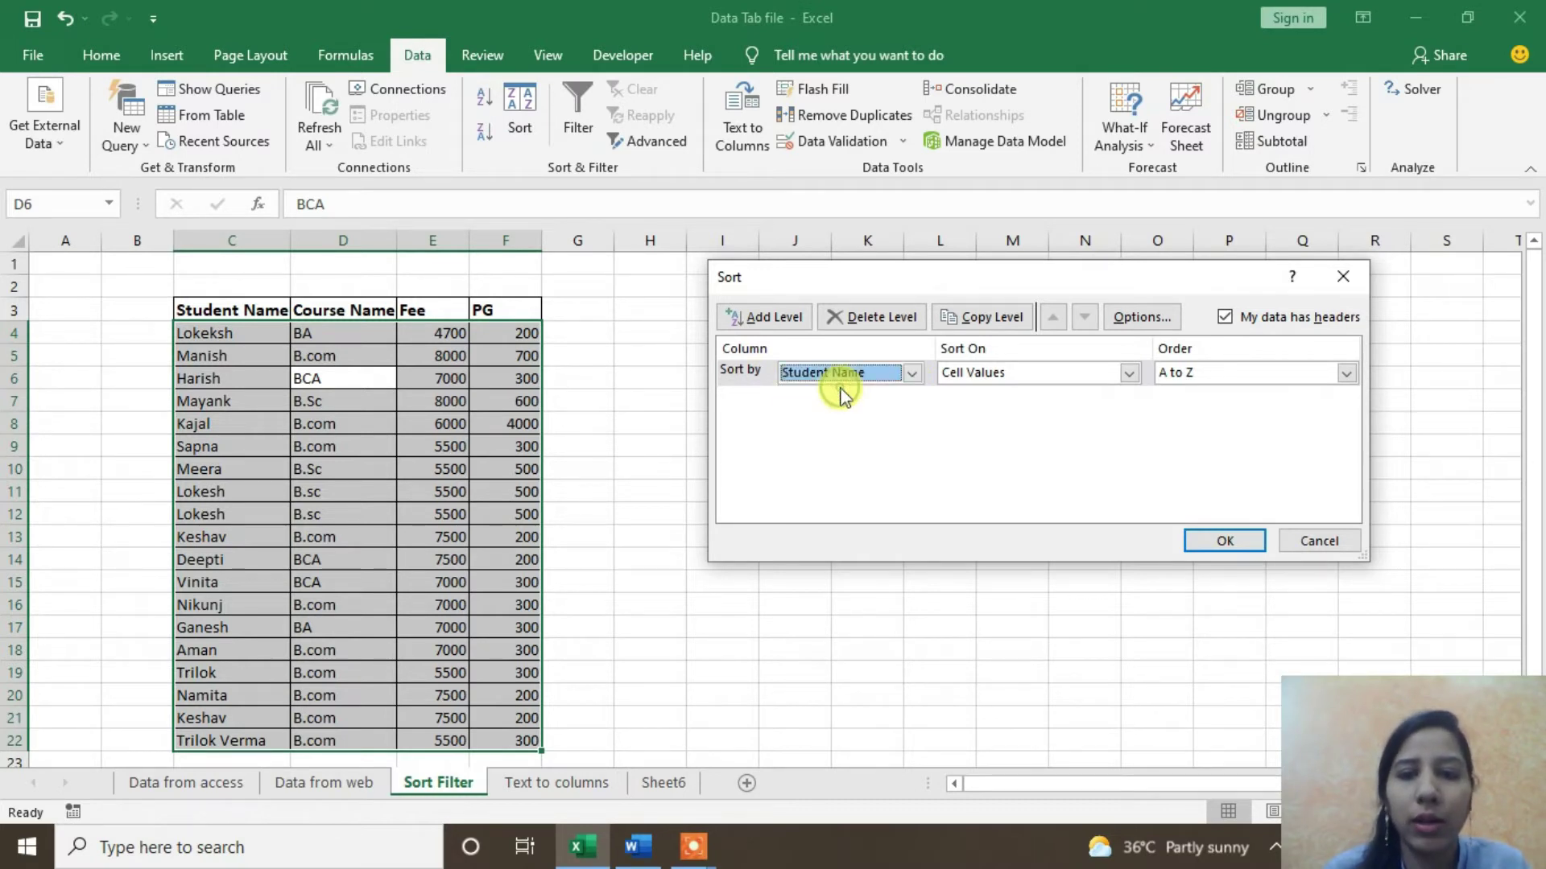
pyautogui.click(1129, 372)
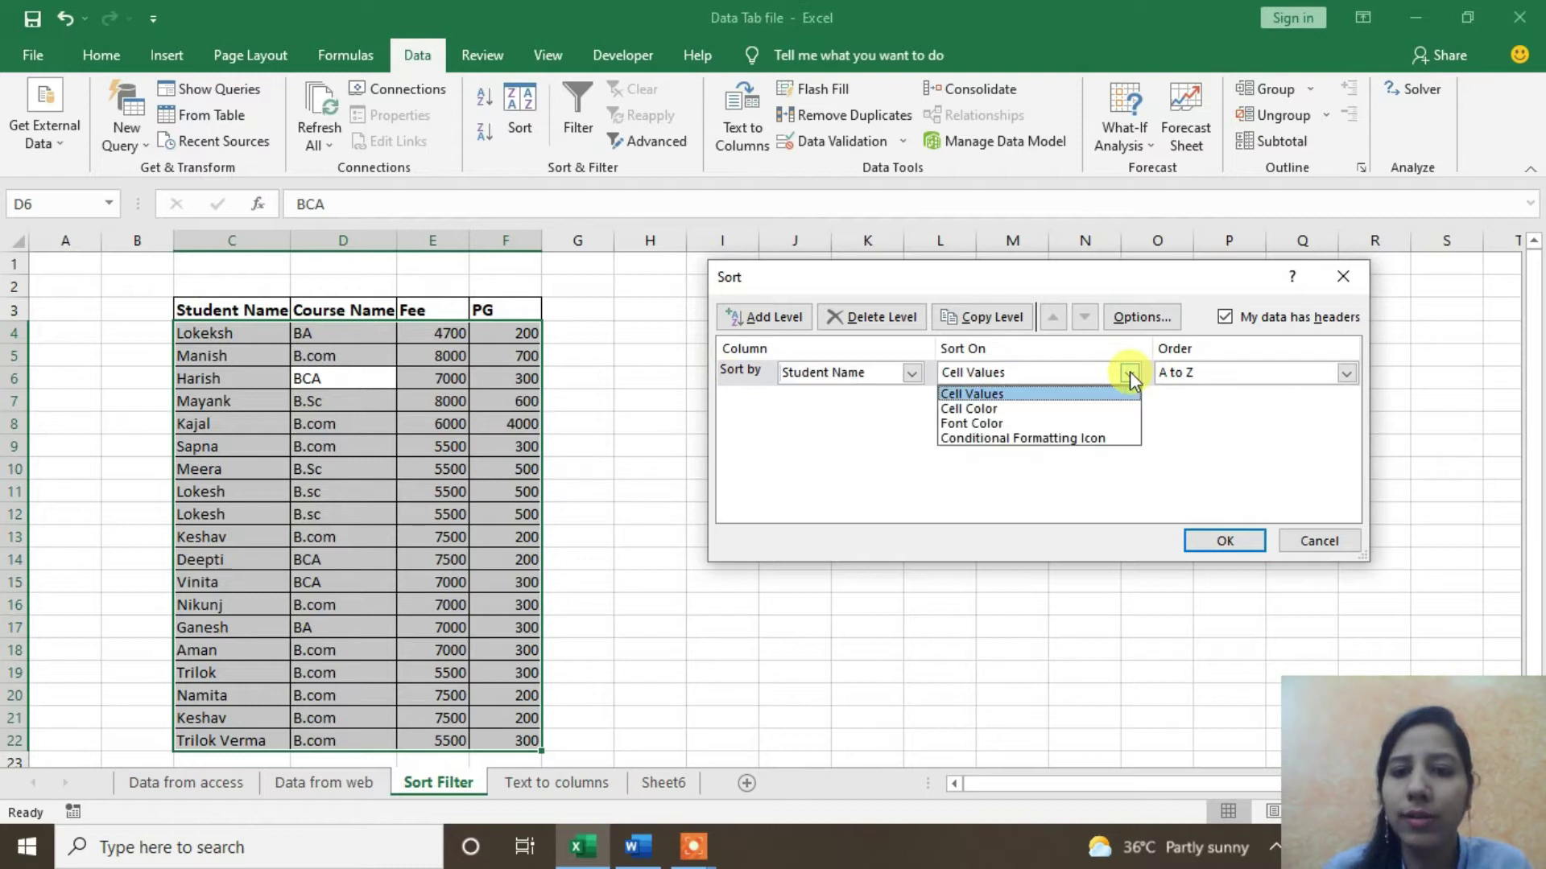
pyautogui.click(1128, 372)
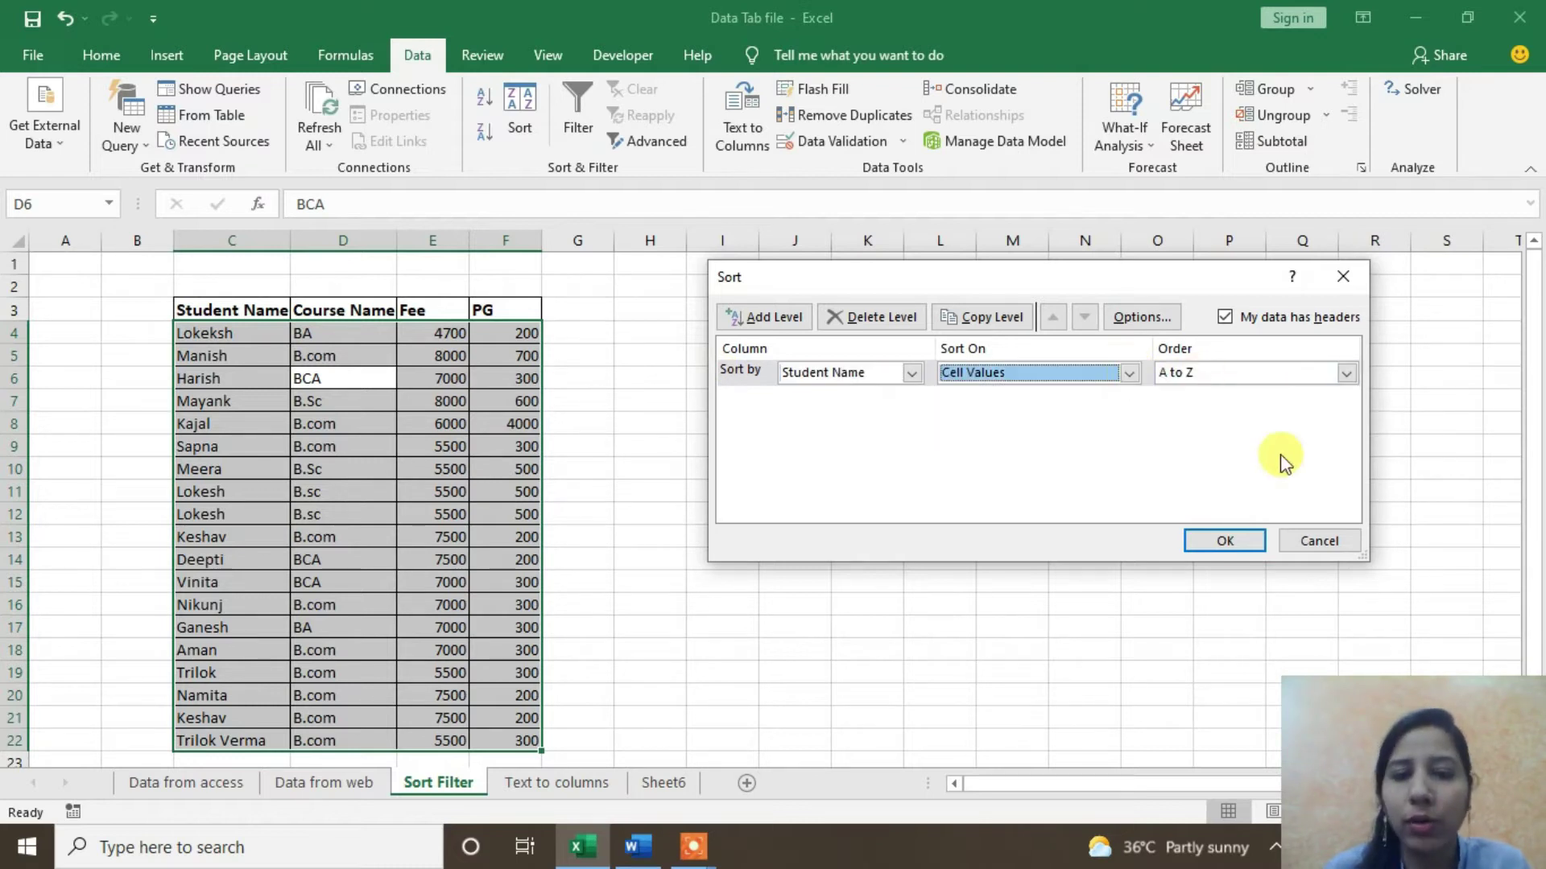
pyautogui.click(1227, 541)
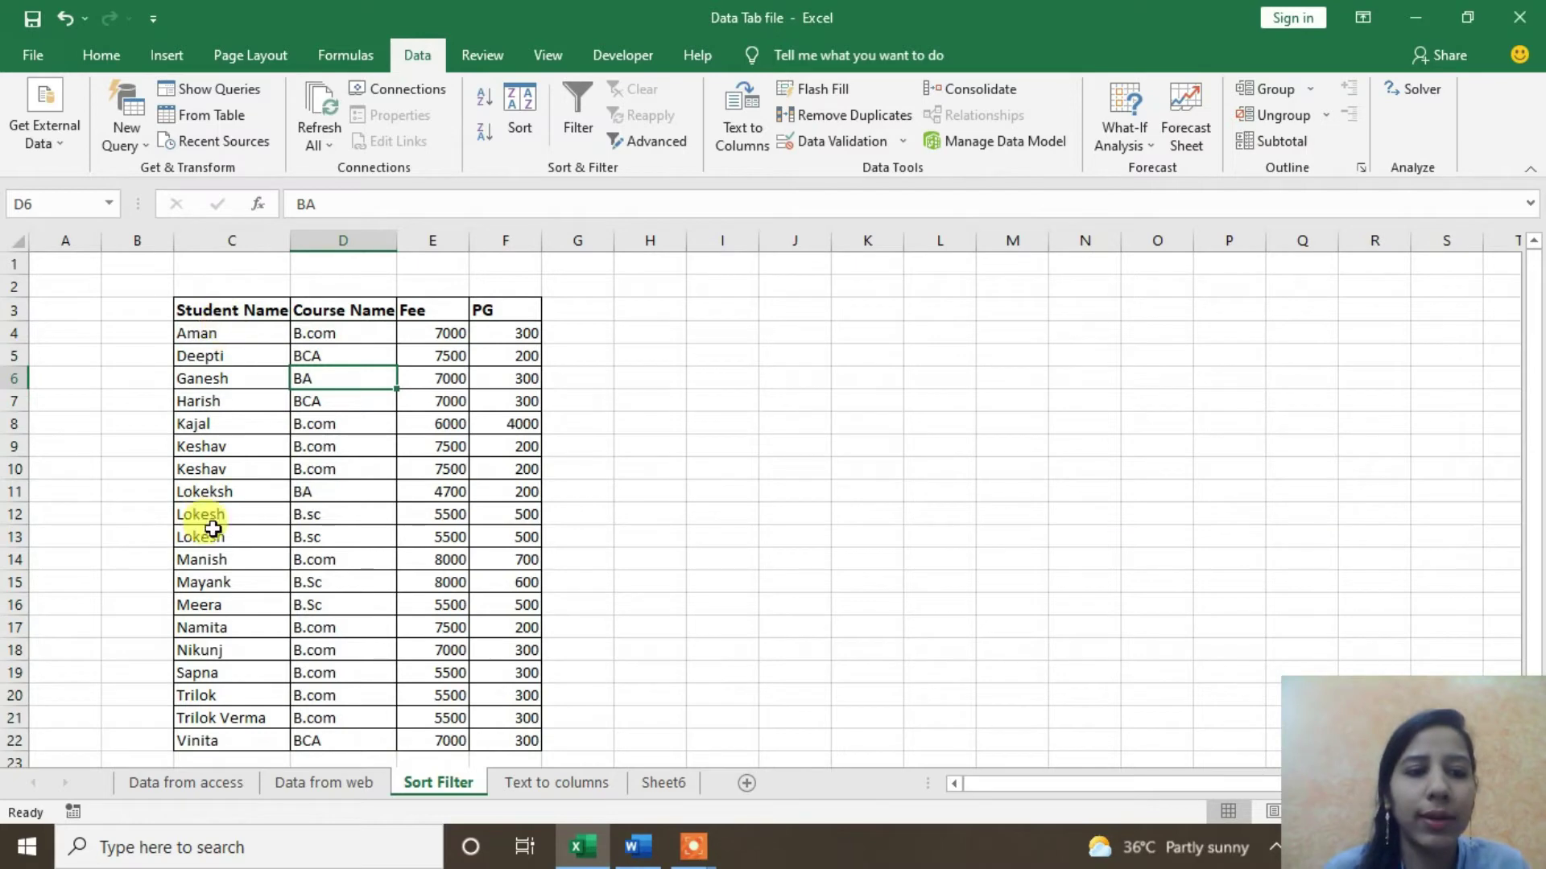
# Step: Sort the whole student table C3:F22 by Student Name in descending order, Z to A
pyautogui.scroll(-1, 214, 523)
pyautogui.scroll(1, 219, 532)
pyautogui.moveTo(232, 310); pyautogui.dragTo(505, 740)
pyautogui.click(484, 129)
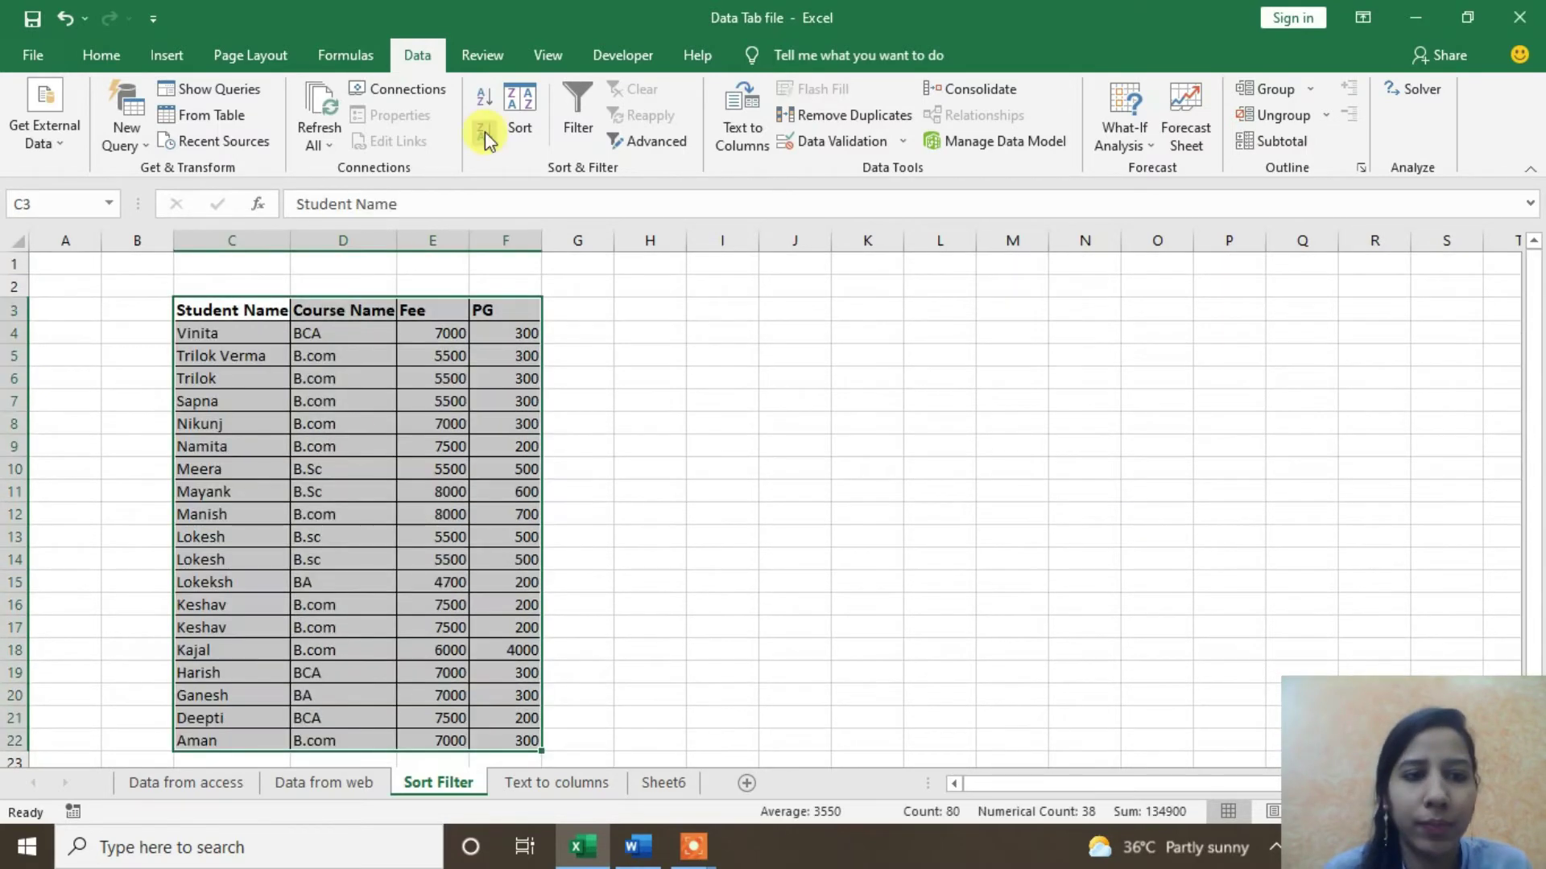
pyautogui.click(363, 441)
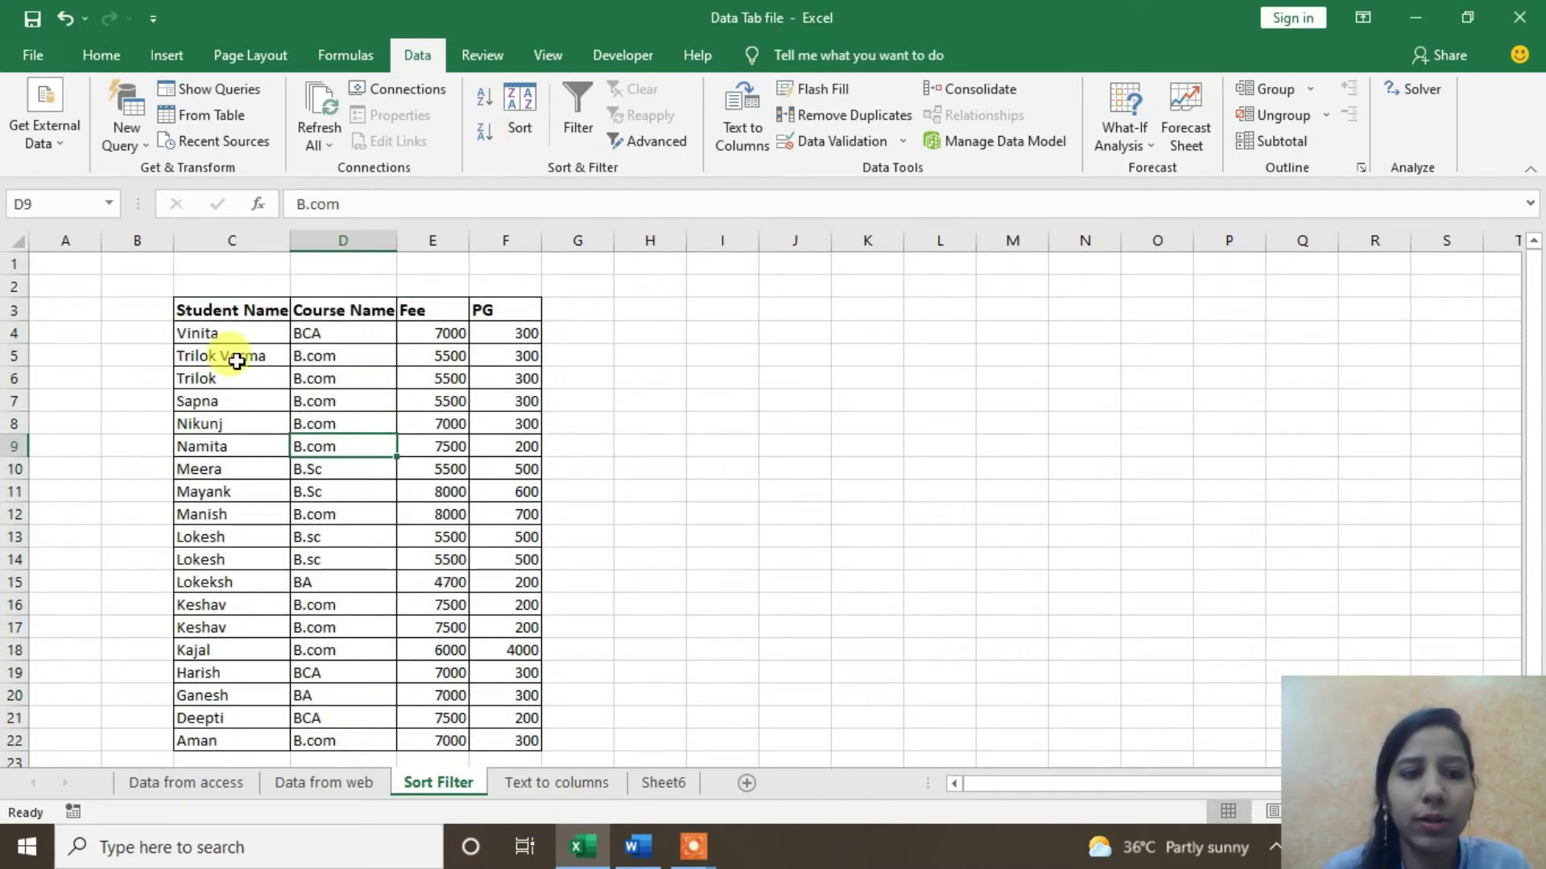
pyautogui.click(213, 330)
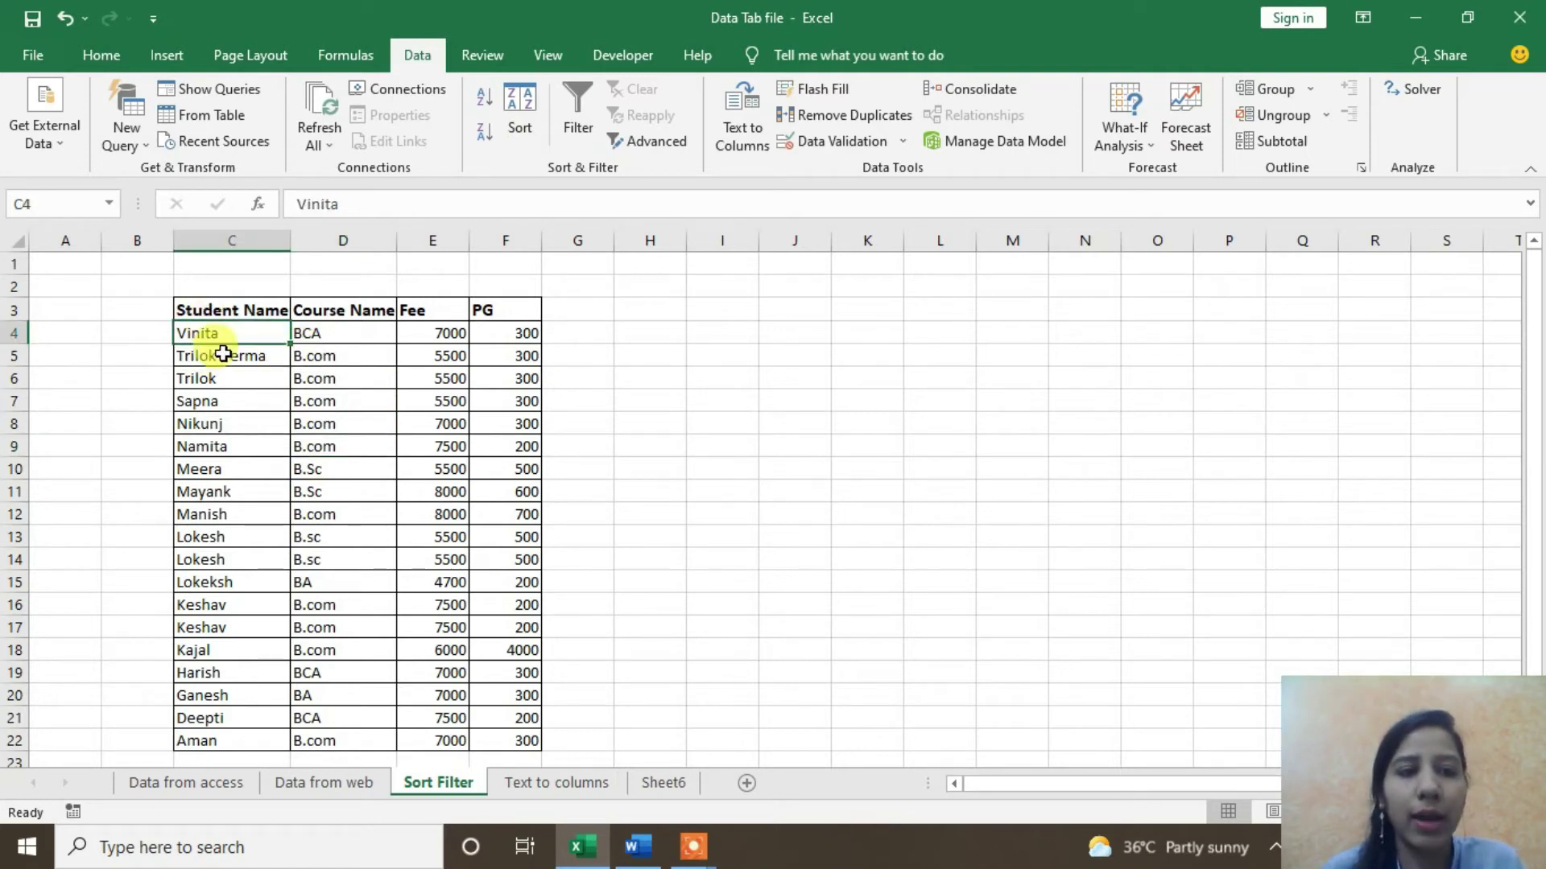
pyautogui.click(234, 740)
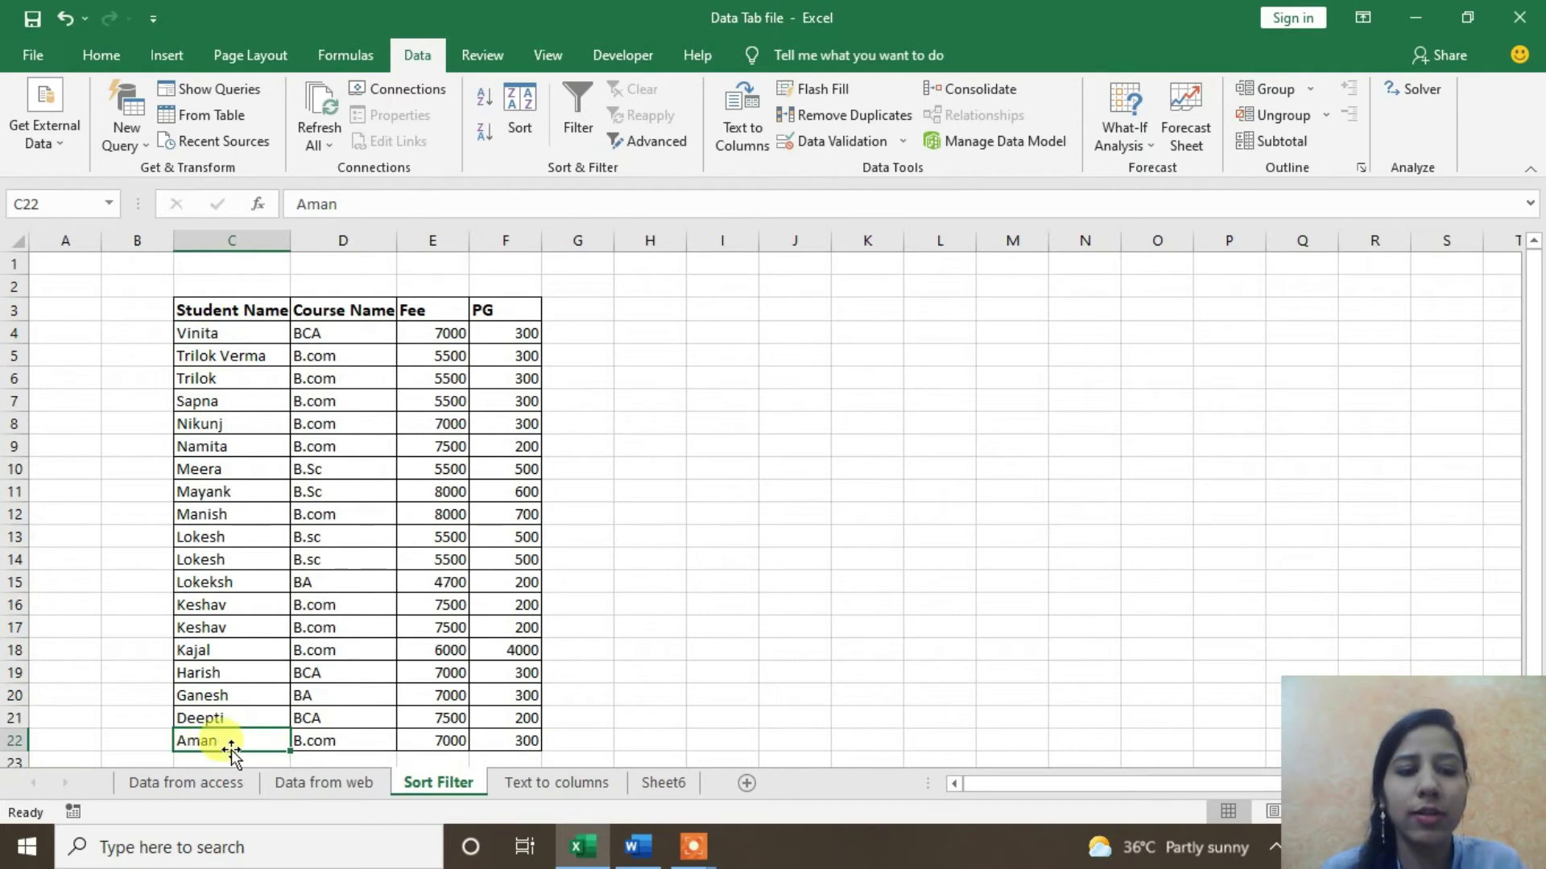
pyautogui.click(282, 449)
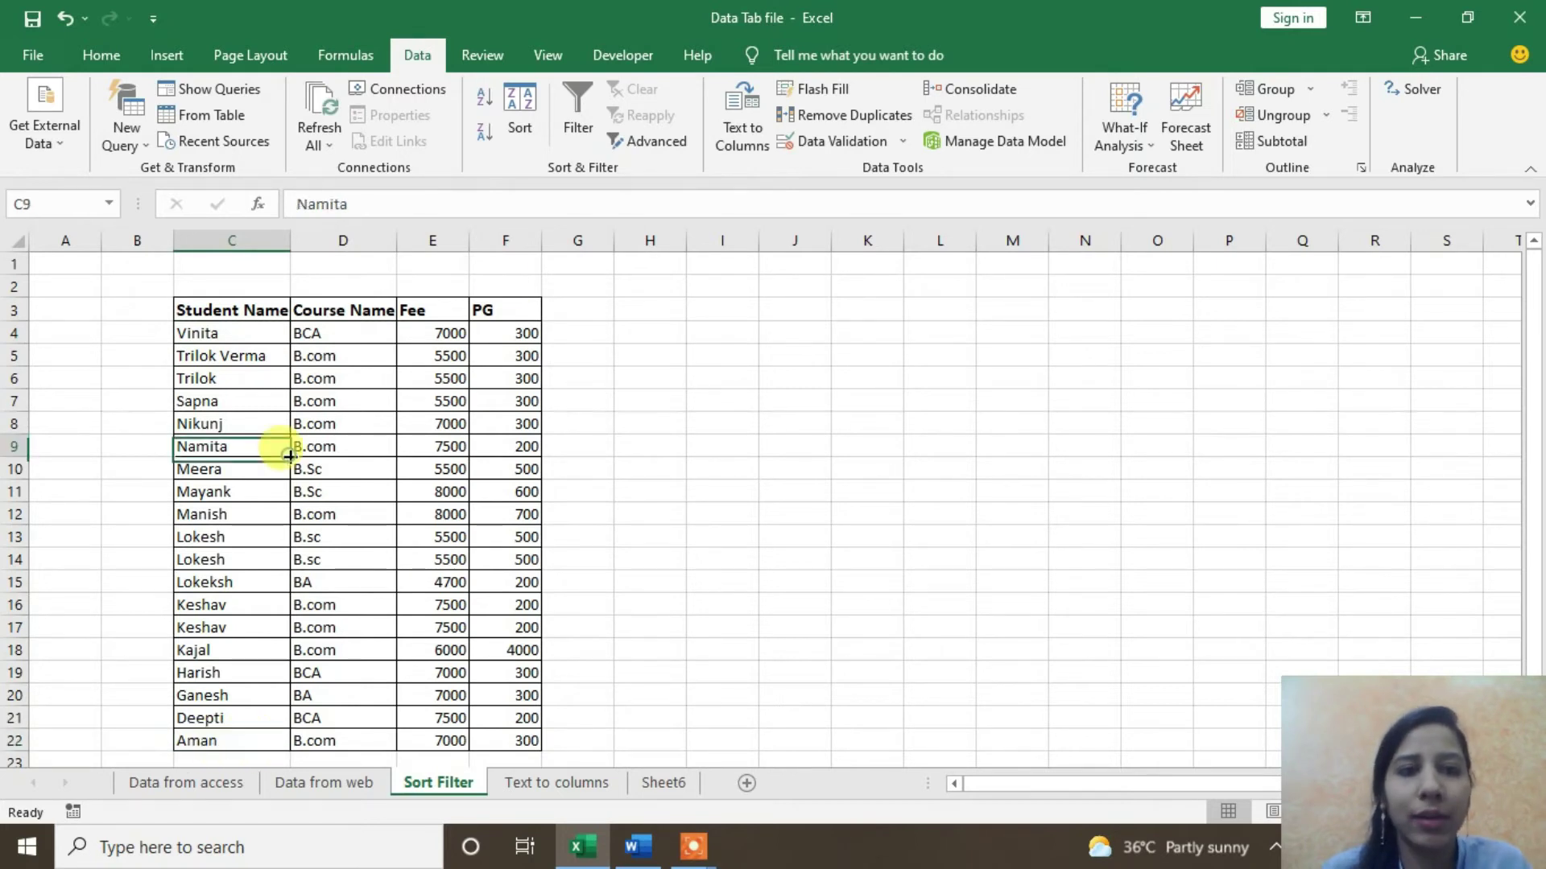
# Step: Examine the Sort by and Sort On choices in the student table's Sort dialog, and close it without sorting
pyautogui.click(442, 442)
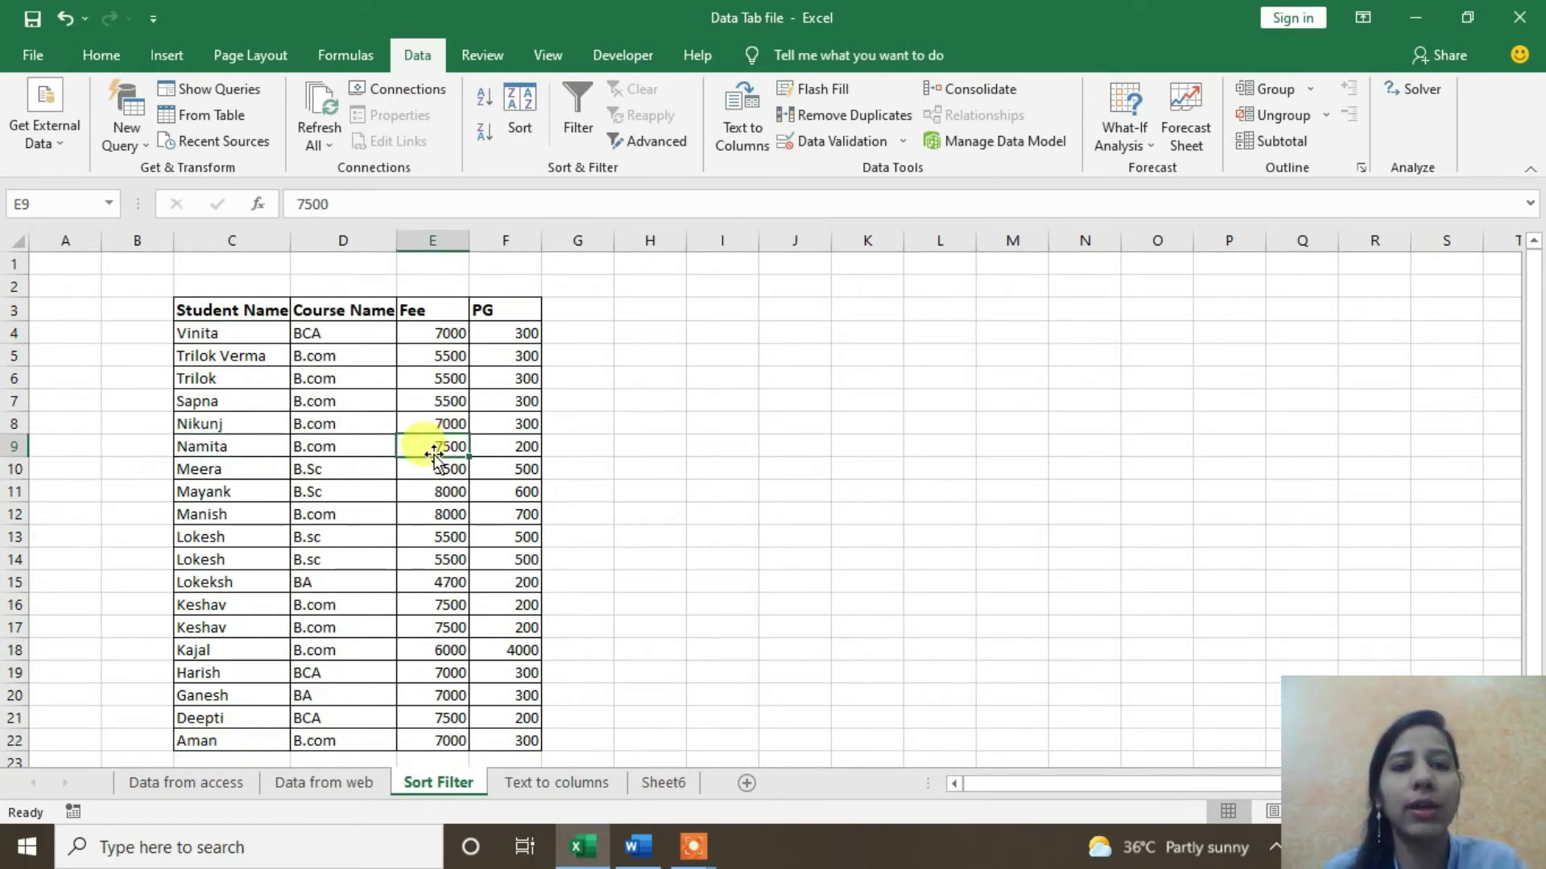
pyautogui.click(522, 131)
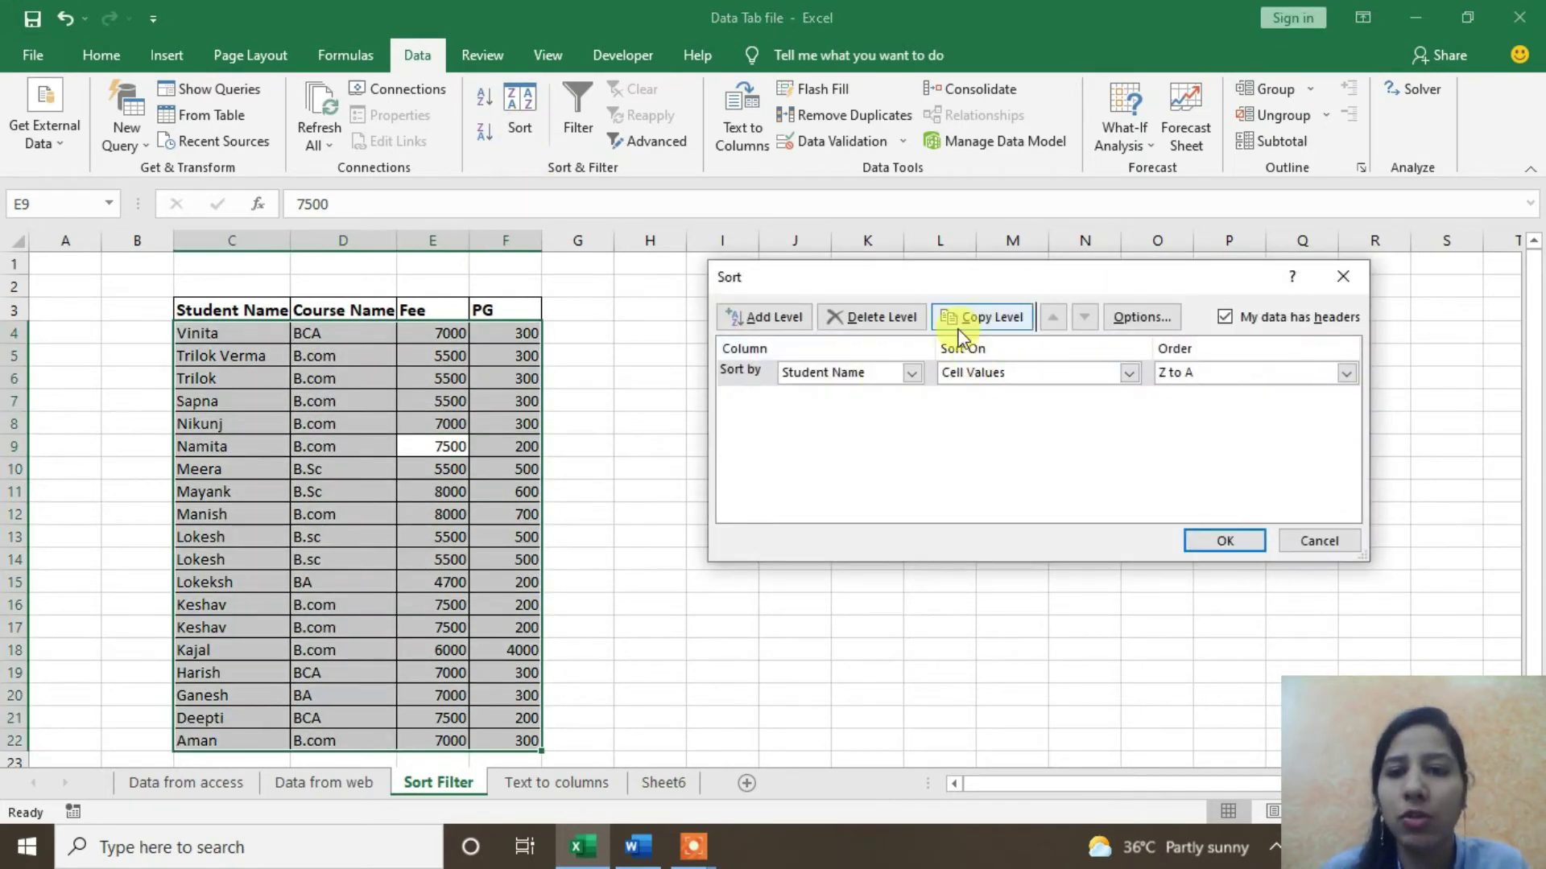
pyautogui.click(912, 372)
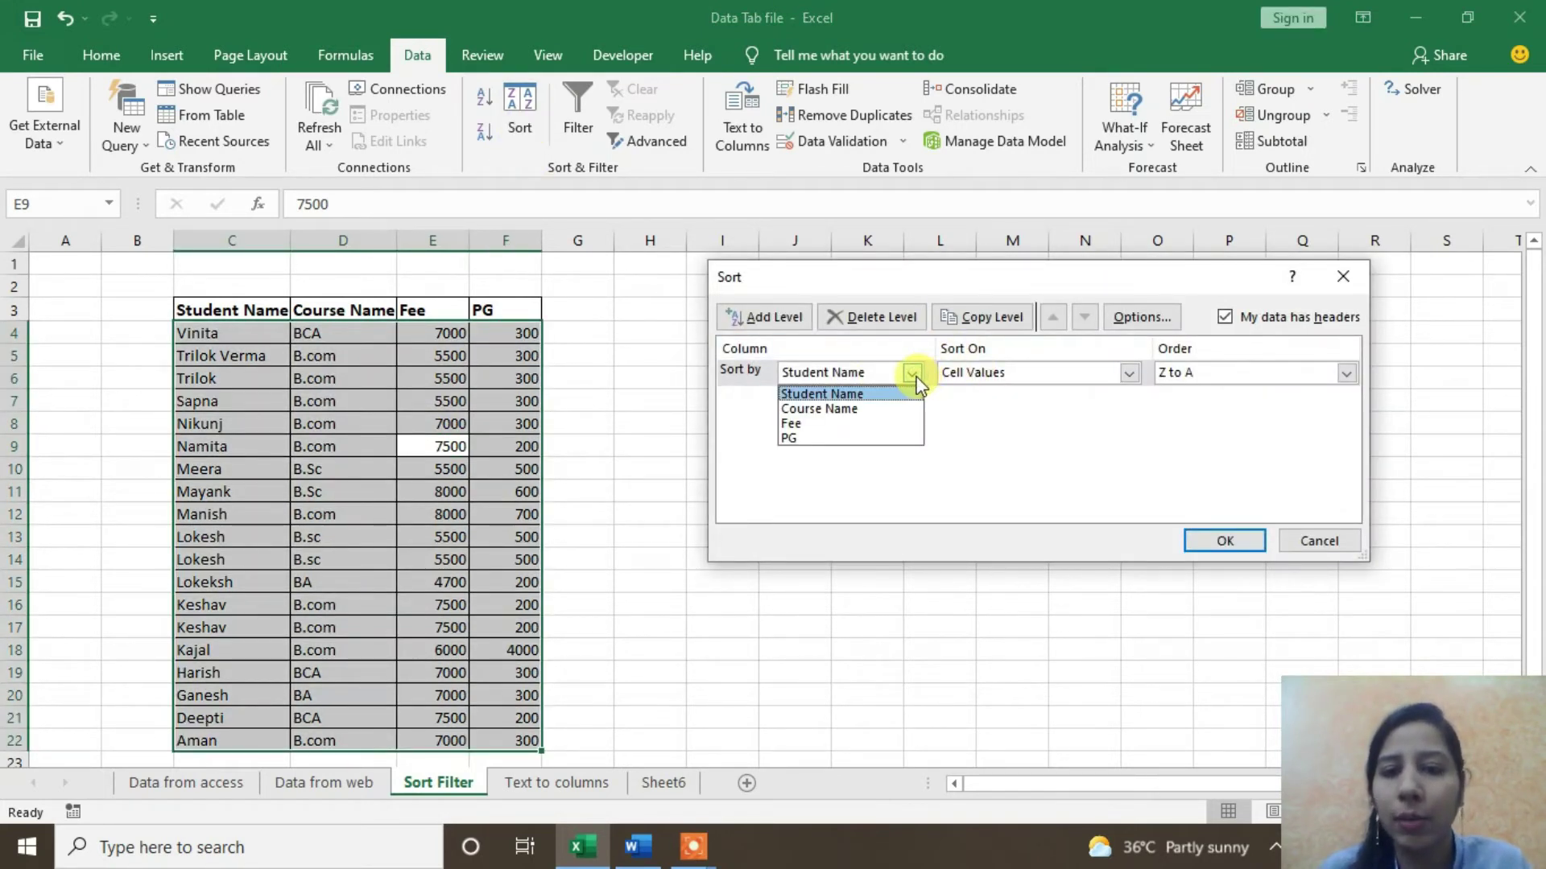
pyautogui.click(829, 389)
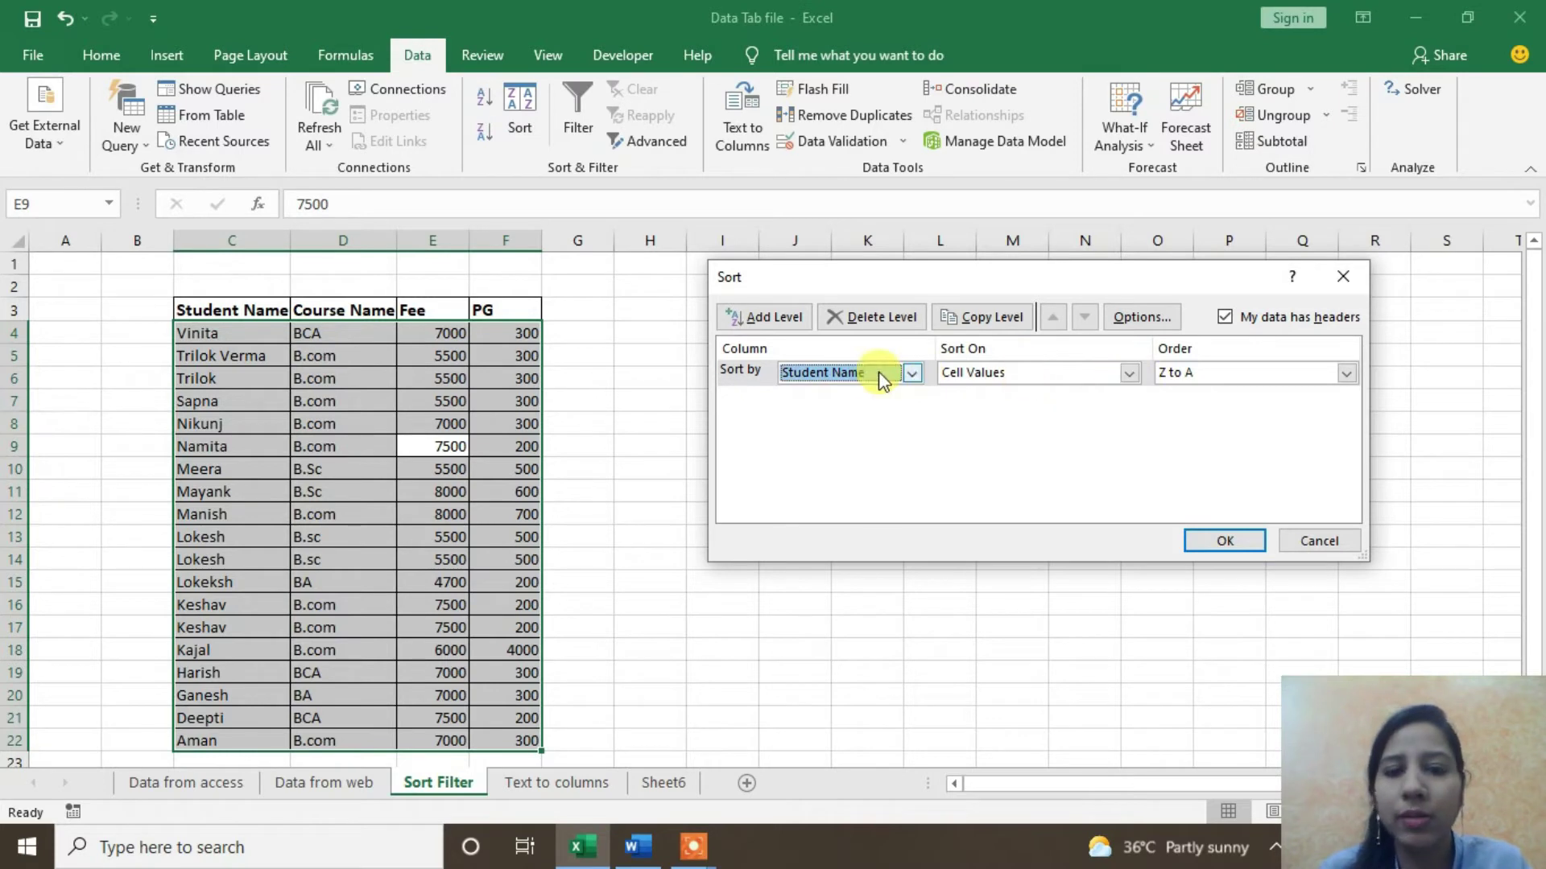
pyautogui.click(1129, 373)
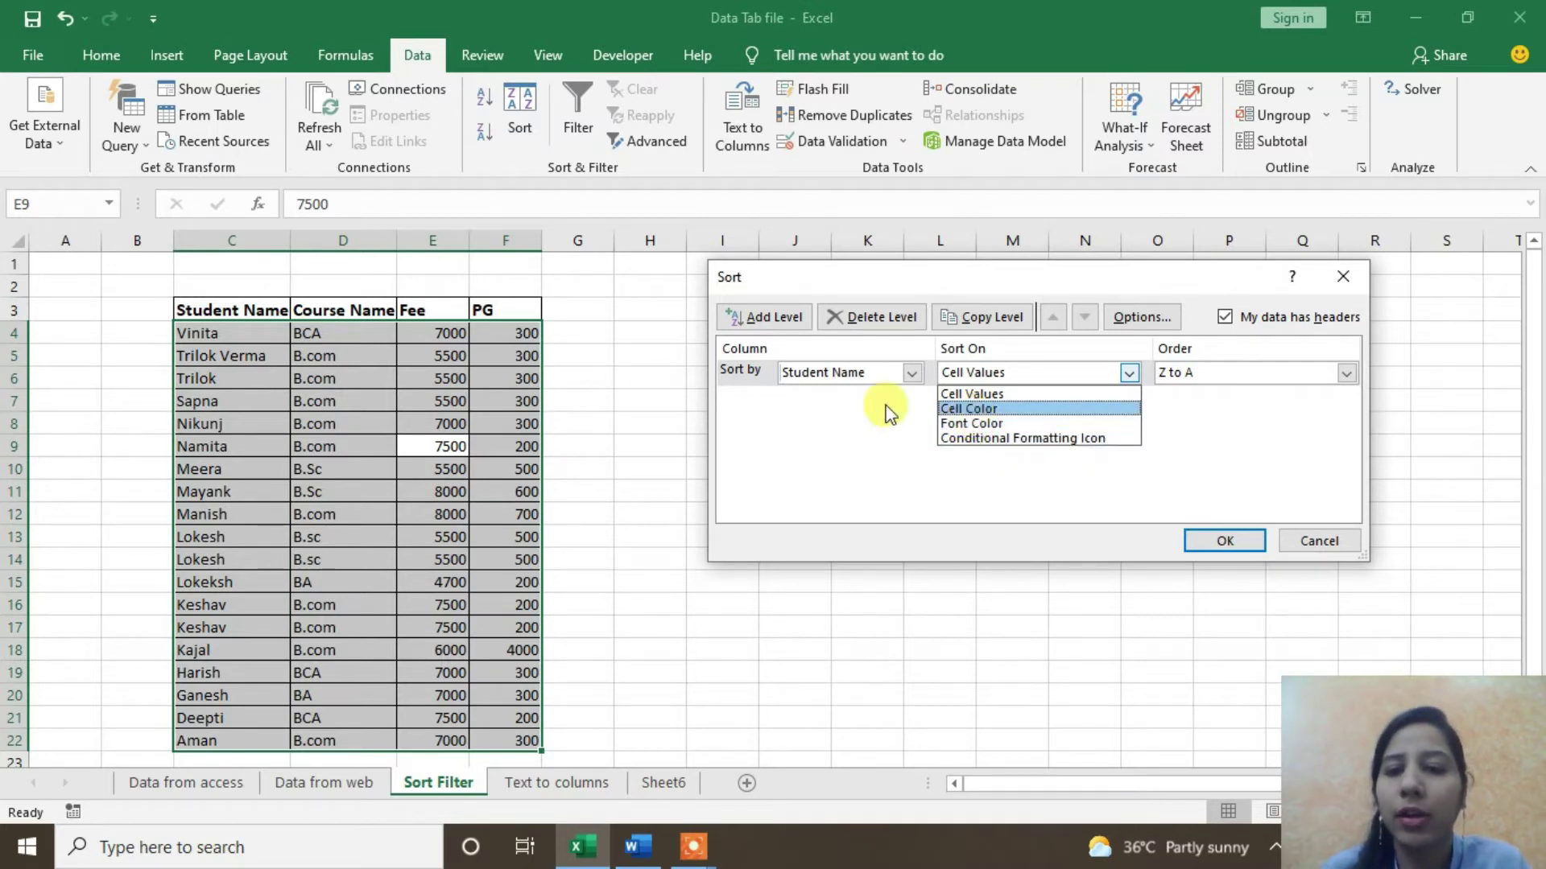
pyautogui.click(1336, 541)
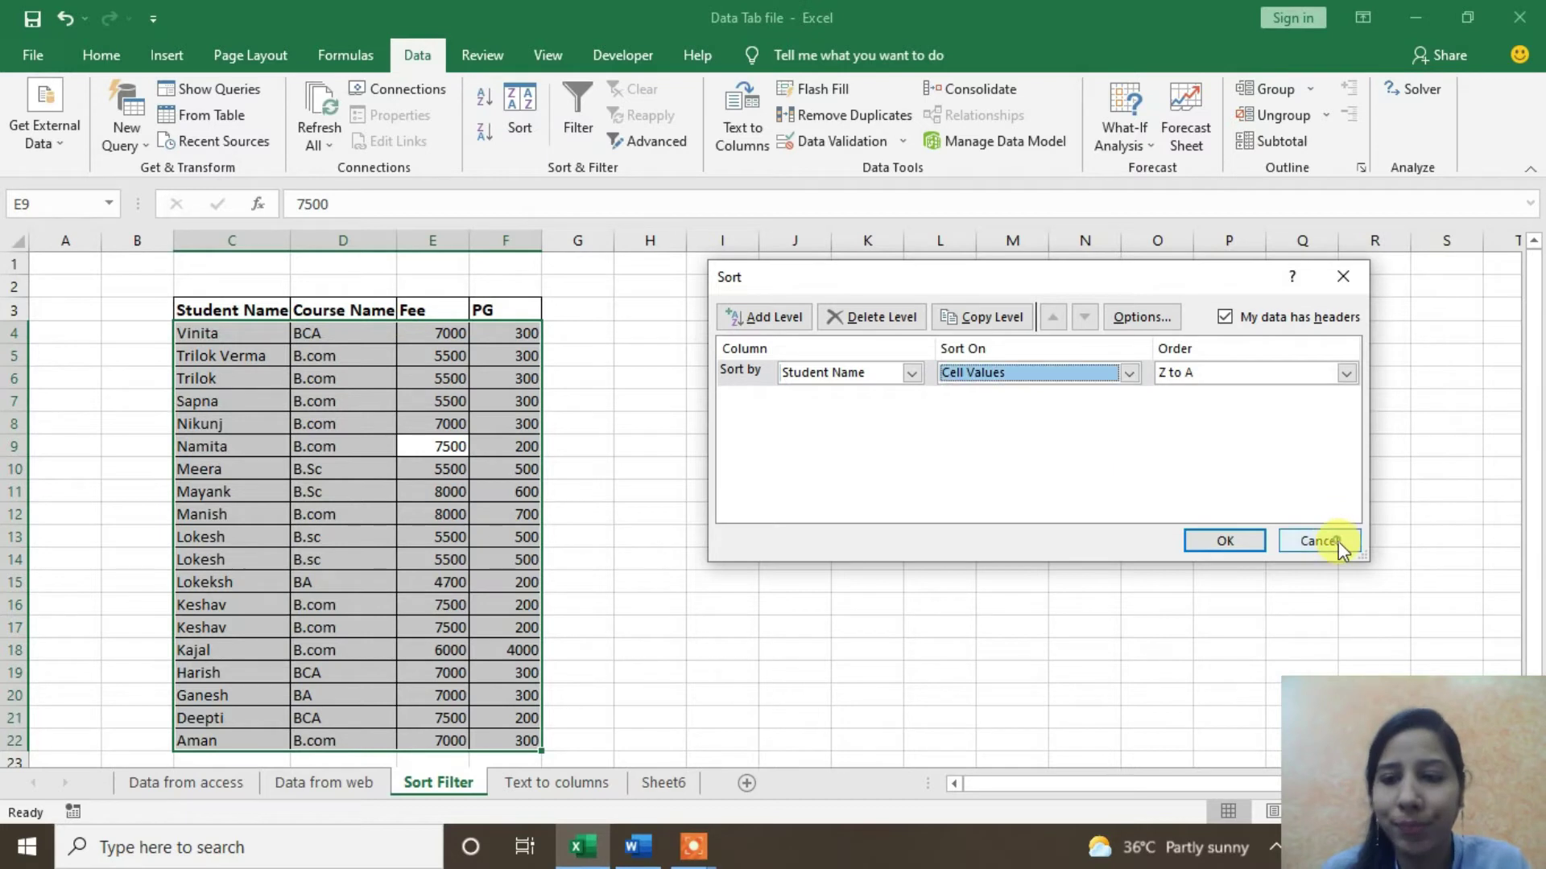
pyautogui.click(1318, 541)
pyautogui.click(451, 402)
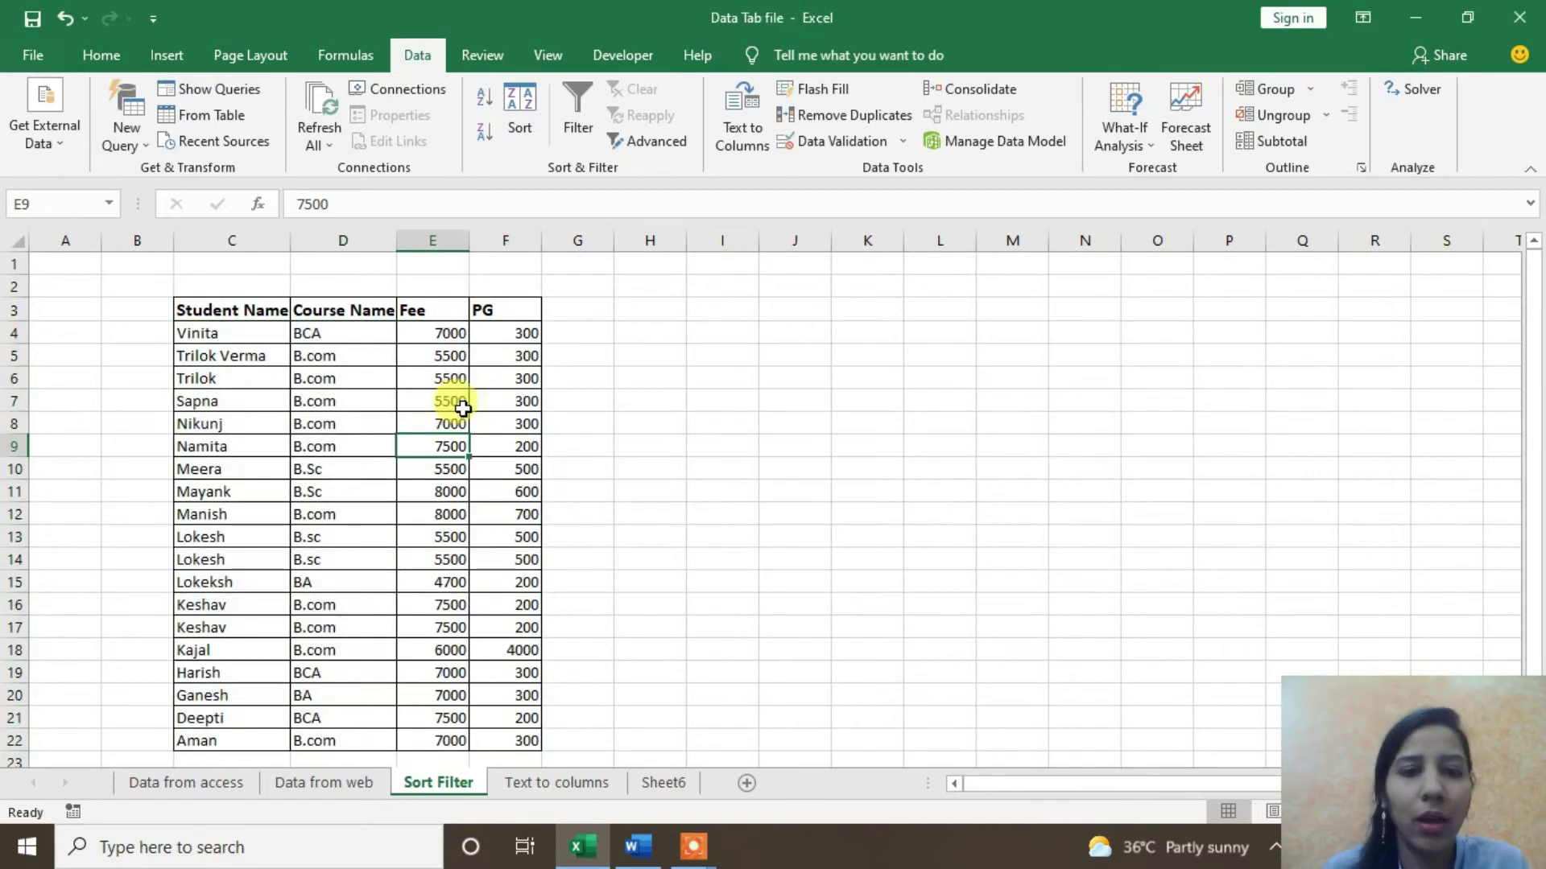
# Step: Fill the PG cells F4:F12 with yellow
pyautogui.moveTo(521, 331); pyautogui.dragTo(530, 512)
pyautogui.click(100, 55)
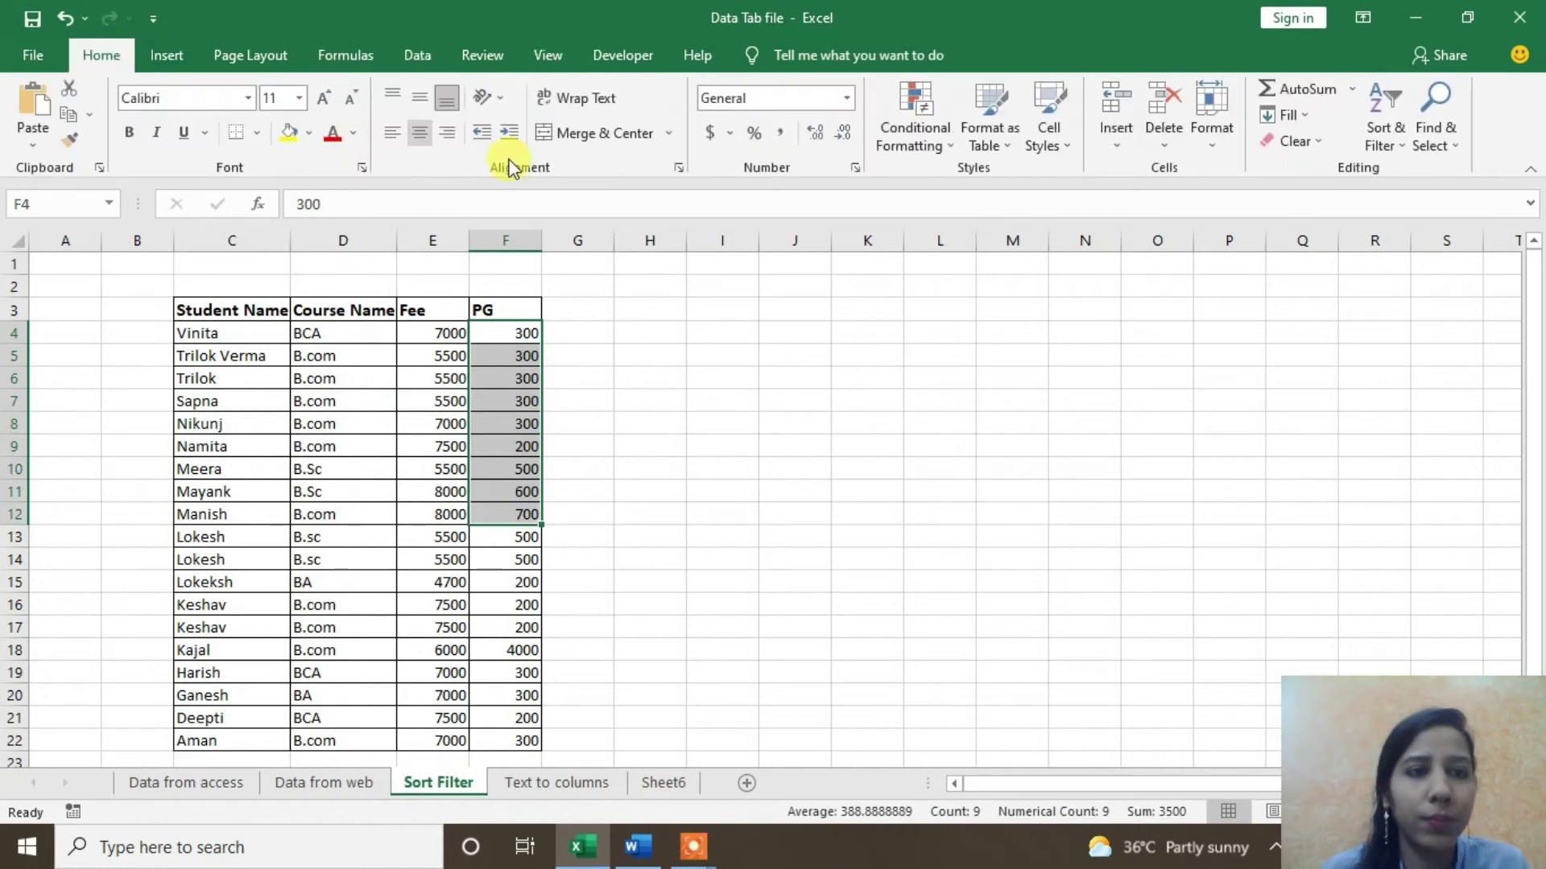
pyautogui.click(292, 135)
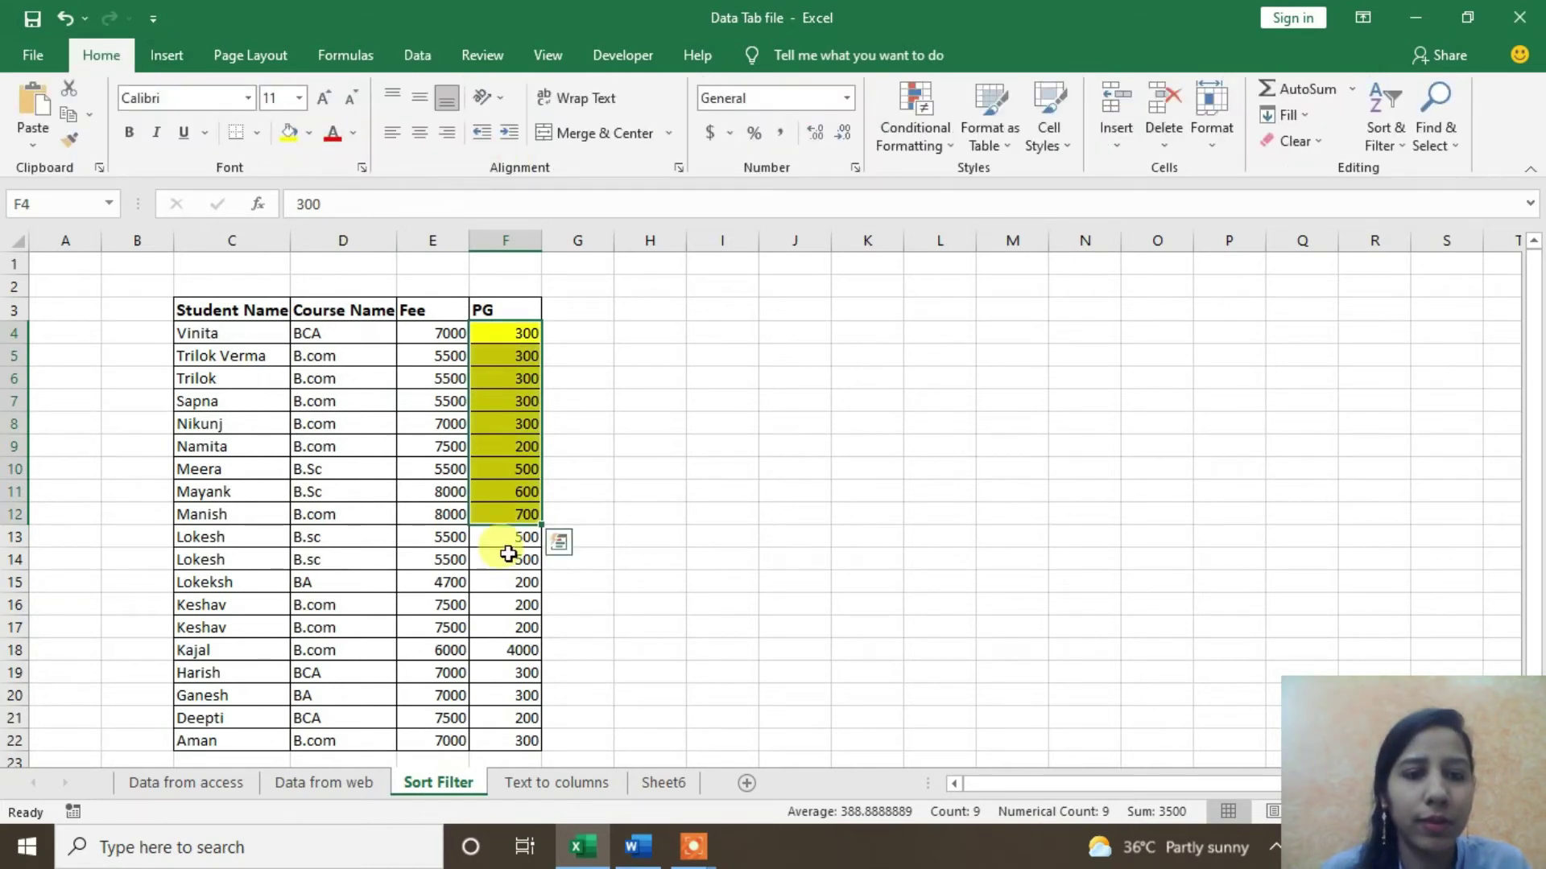
# Step: Fill the PG cells F13:F18 with gold
pyautogui.moveTo(510, 542); pyautogui.dragTo(510, 641)
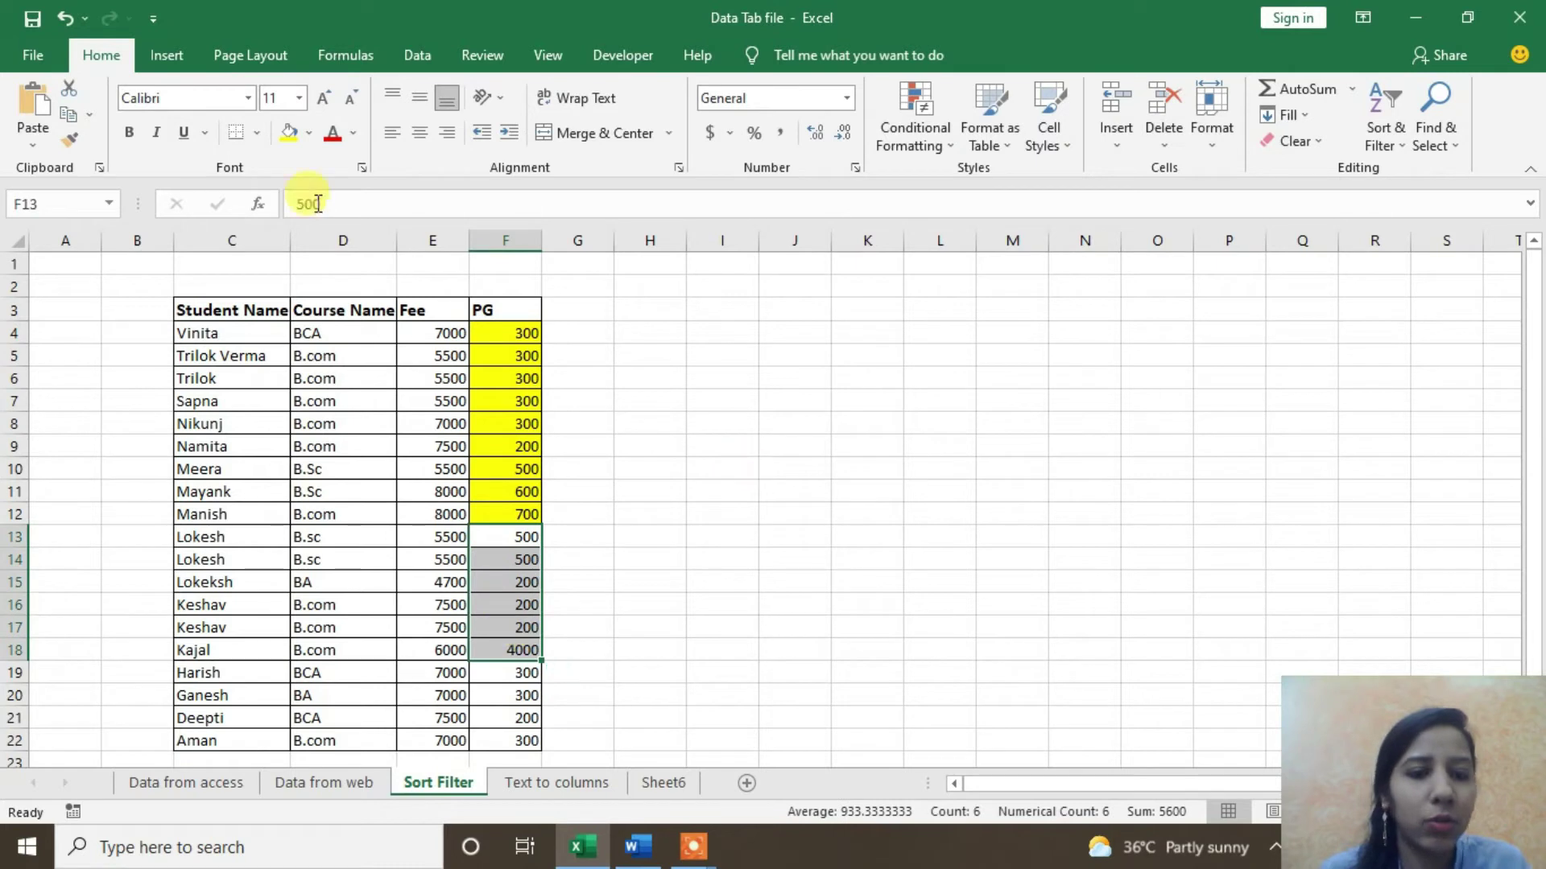
pyautogui.click(311, 135)
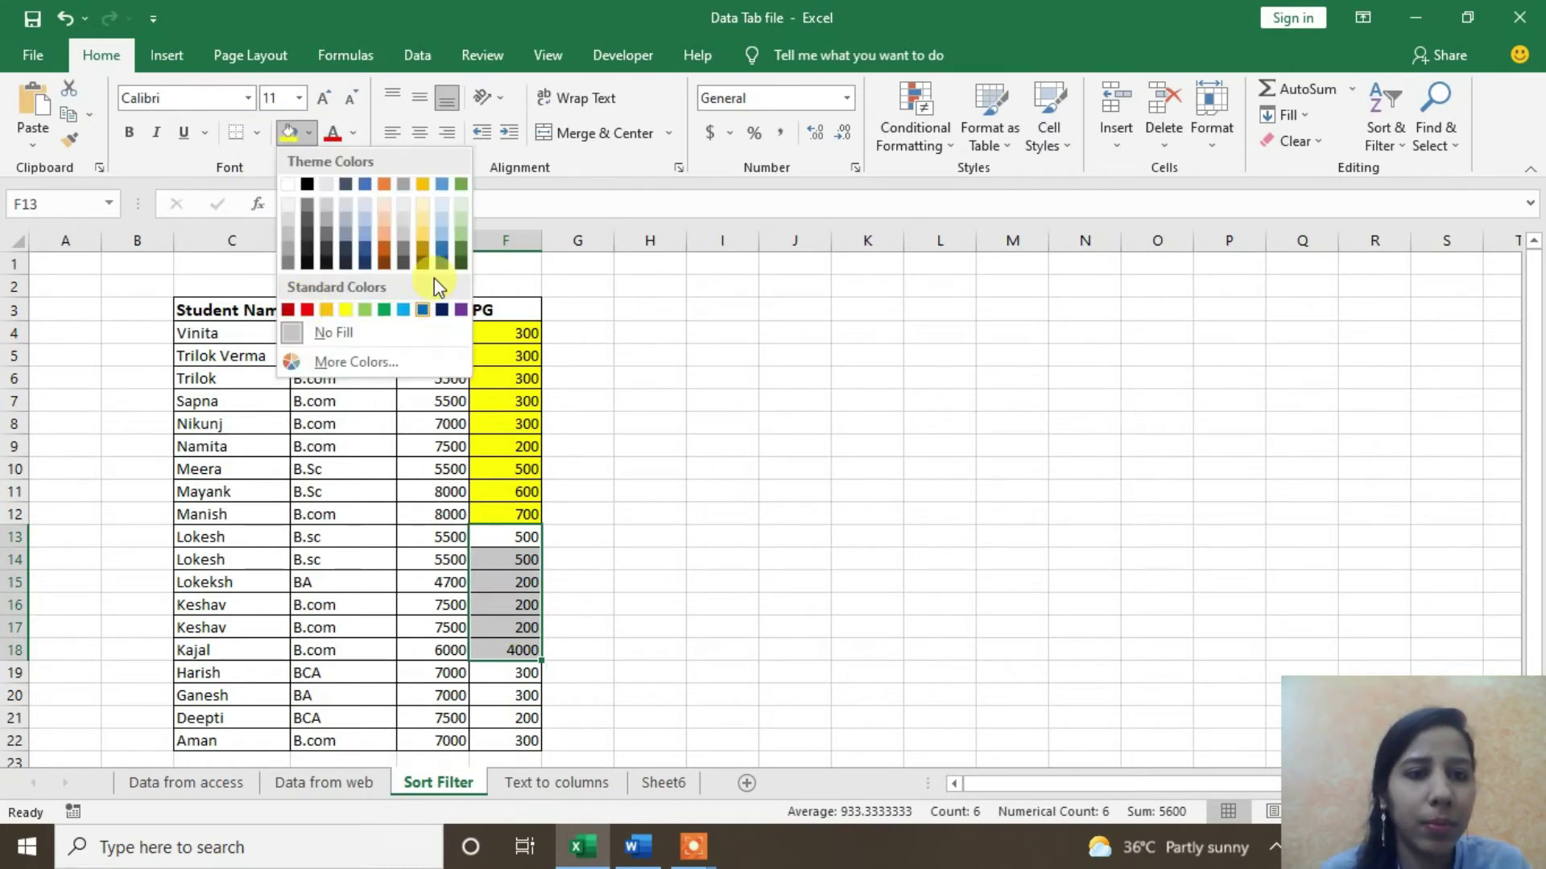
pyautogui.click(425, 189)
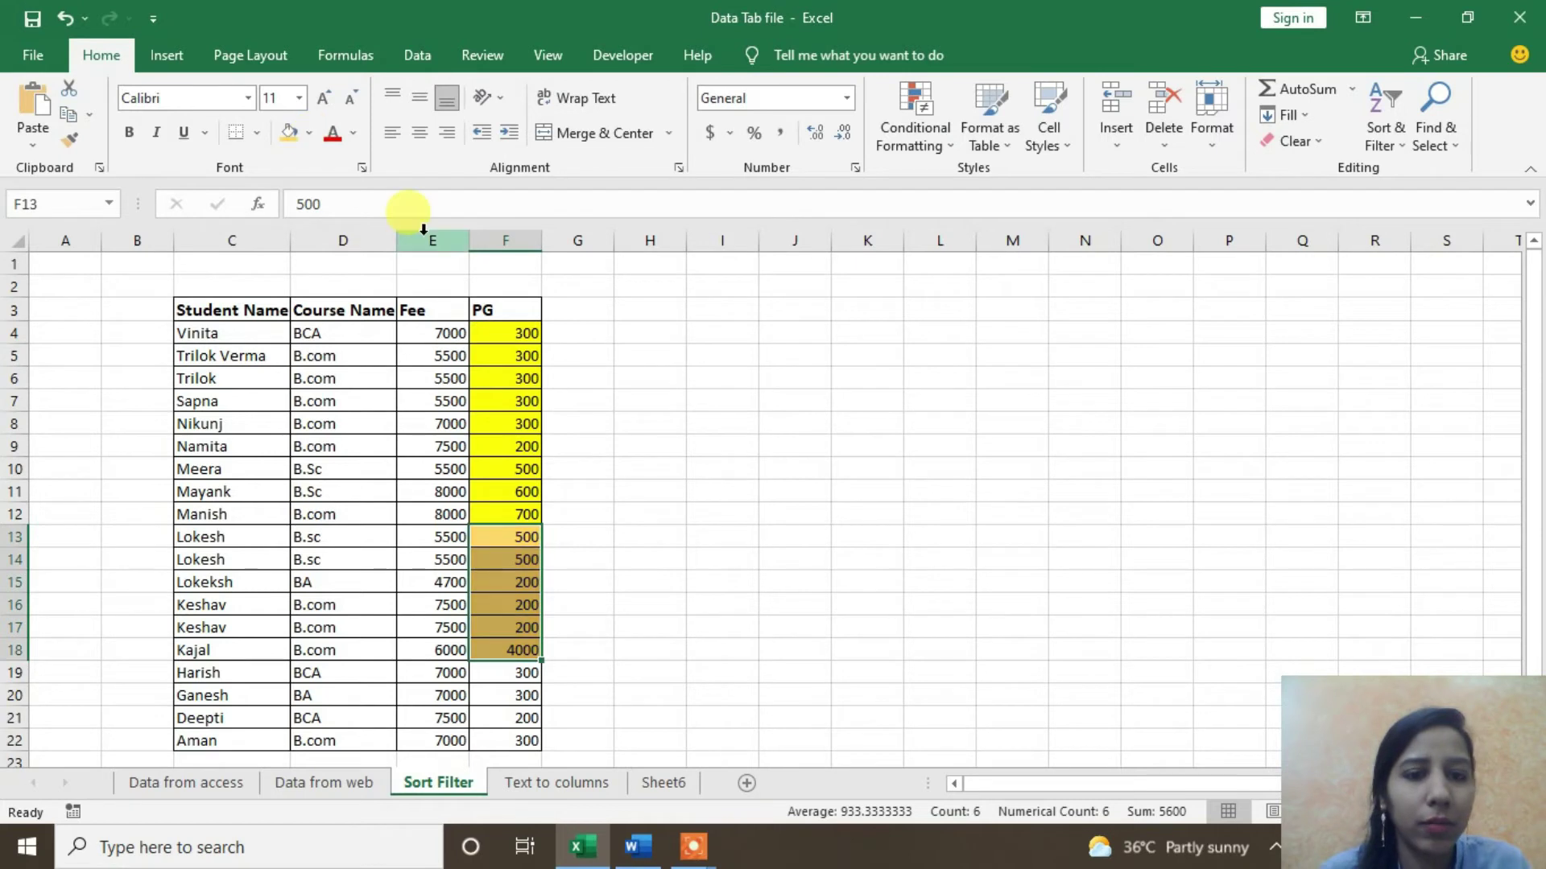
# Step: Fill the PG cells F4:F12 with green and the PG cells F19:F22 with purple
pyautogui.moveTo(515, 333); pyautogui.dragTo(507, 514)
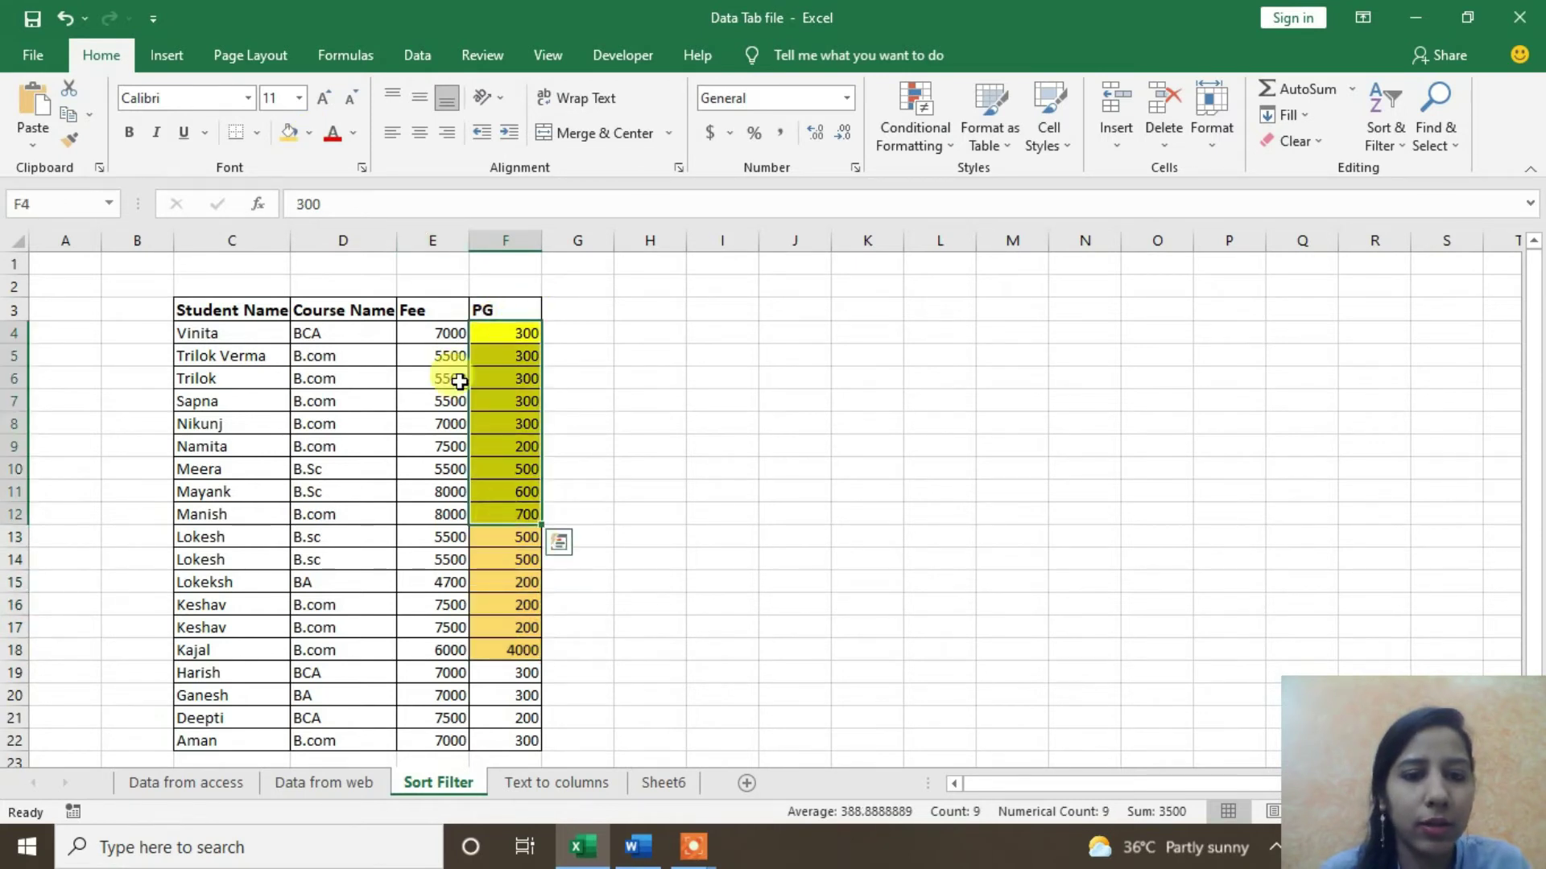
pyautogui.click(309, 134)
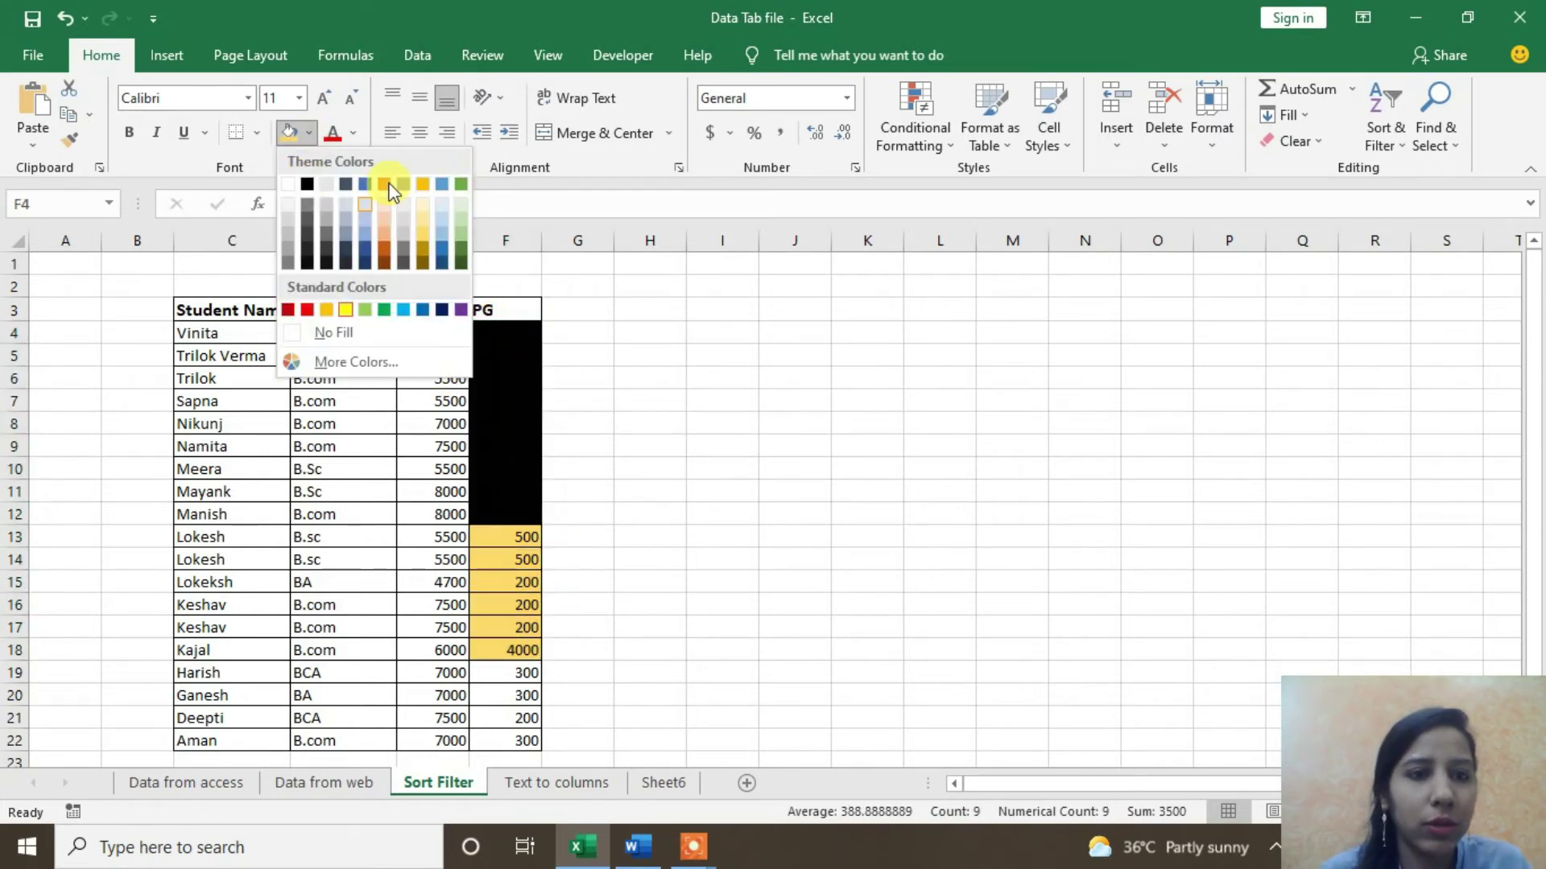
pyautogui.click(459, 180)
pyautogui.moveTo(507, 673); pyautogui.dragTo(511, 734)
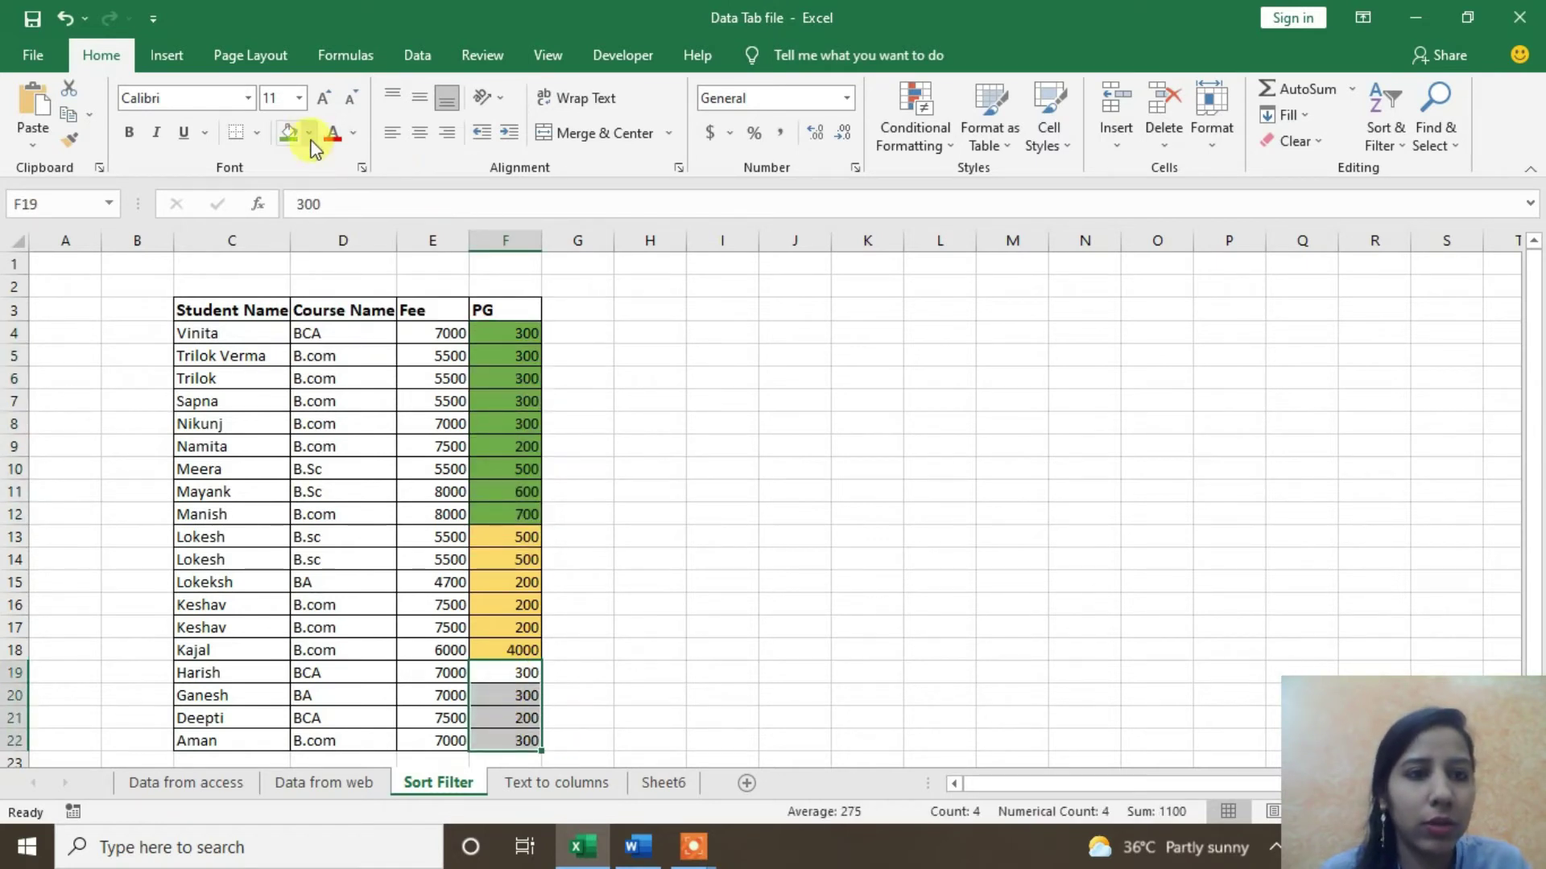
pyautogui.click(309, 133)
pyautogui.click(451, 311)
pyautogui.click(828, 618)
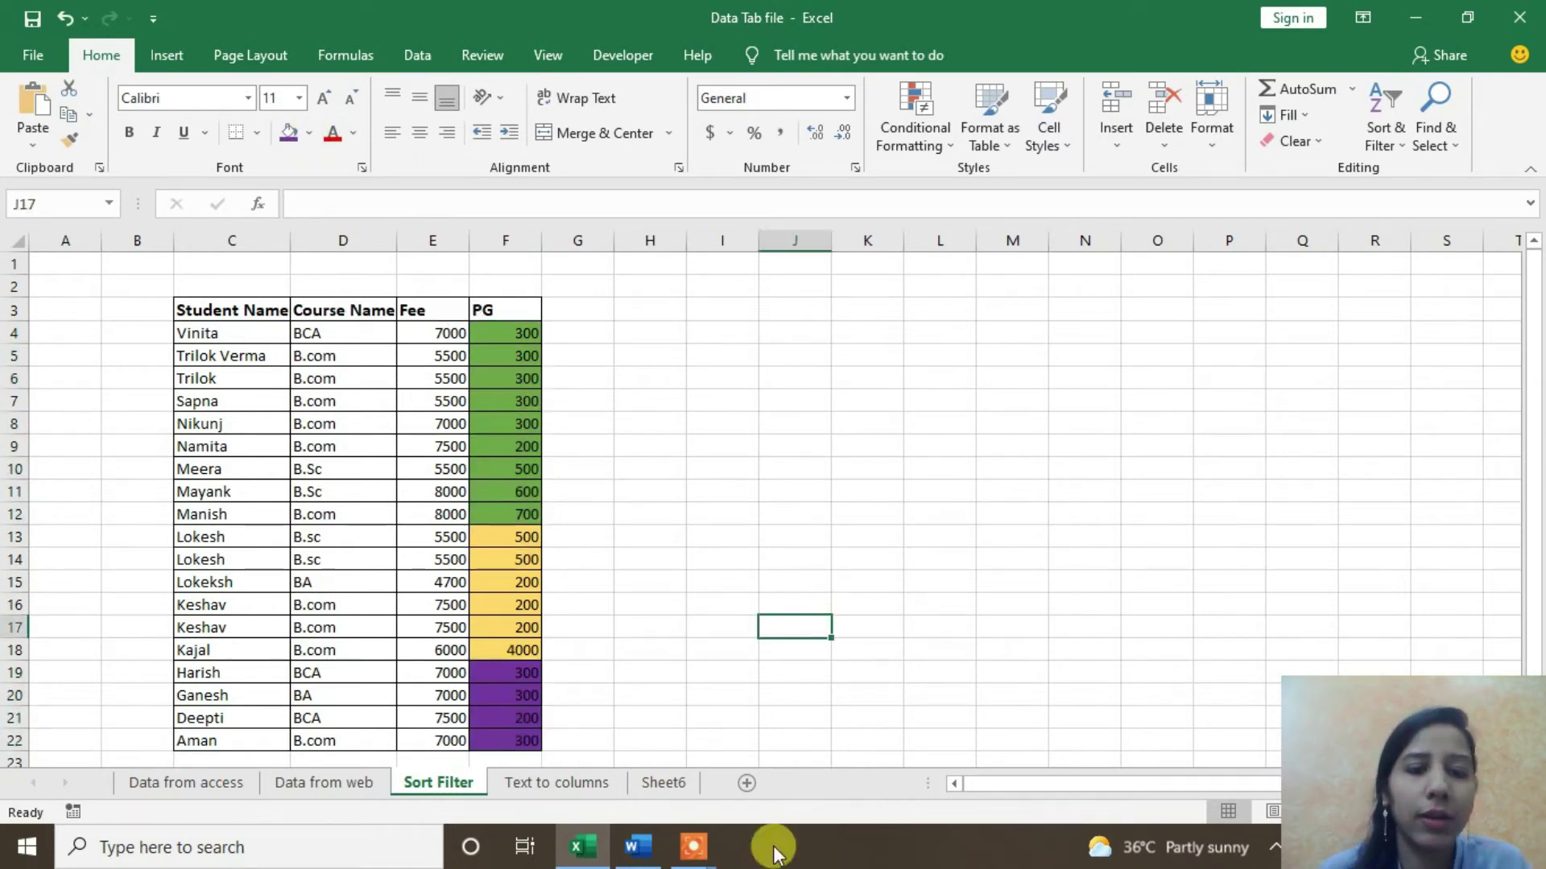
# Step: Mix the colours in the PG column by filling F7:F9 with purple and F15:F16 with green
pyautogui.moveTo(524, 359); pyautogui.dragTo(495, 735)
pyautogui.click(528, 674)
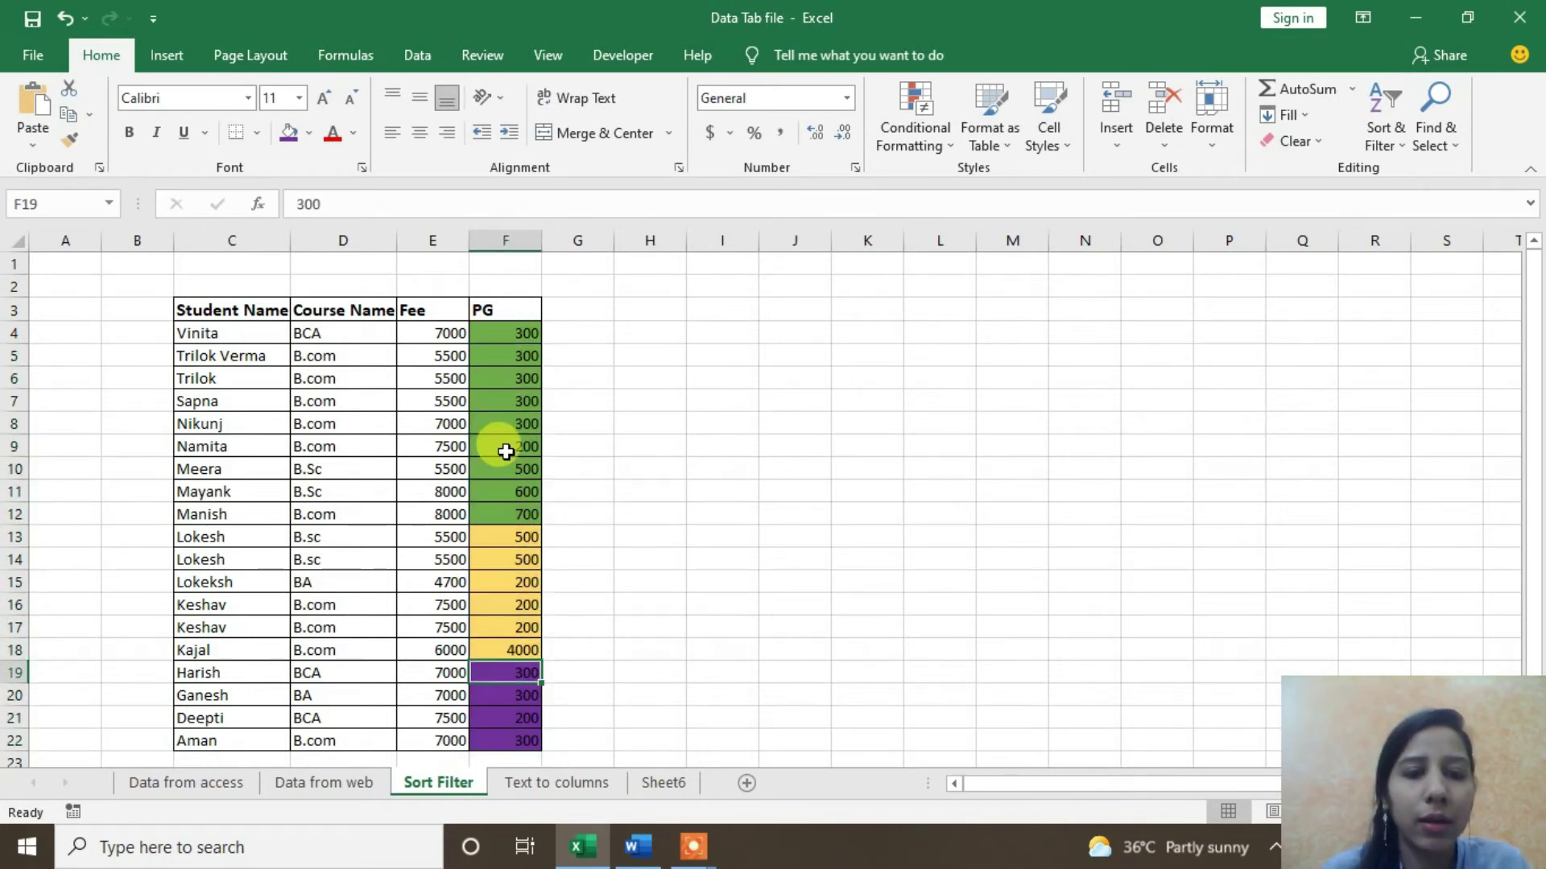
pyautogui.click(521, 399)
pyautogui.moveTo(522, 402); pyautogui.dragTo(520, 442)
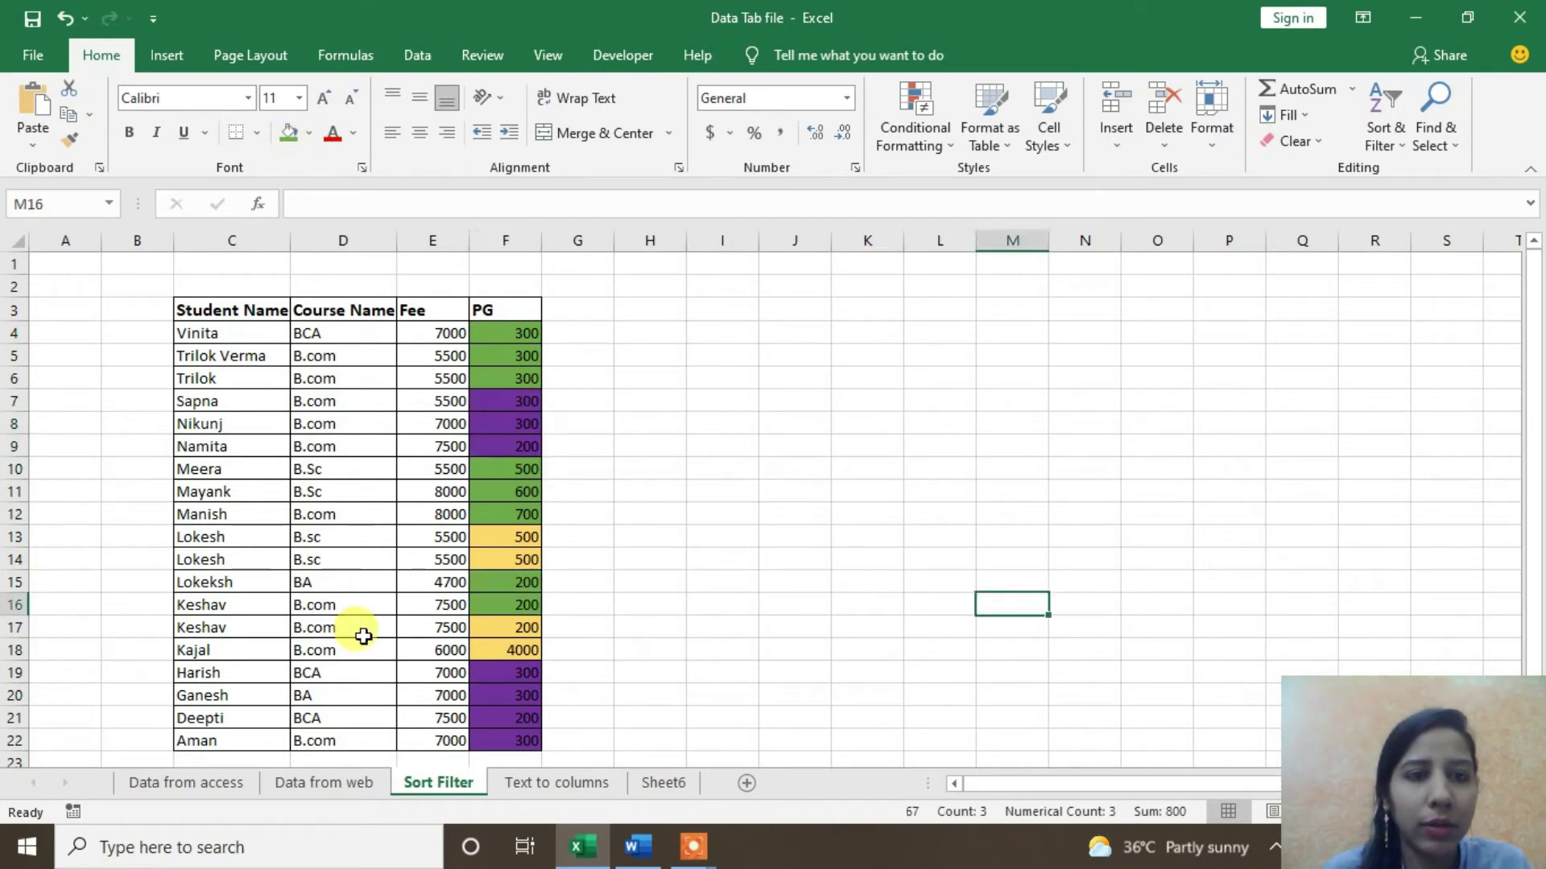
# Step: Start a custom sort of the student table C4:F22 by PG on cell colour, with gold on top
pyautogui.click(370, 535)
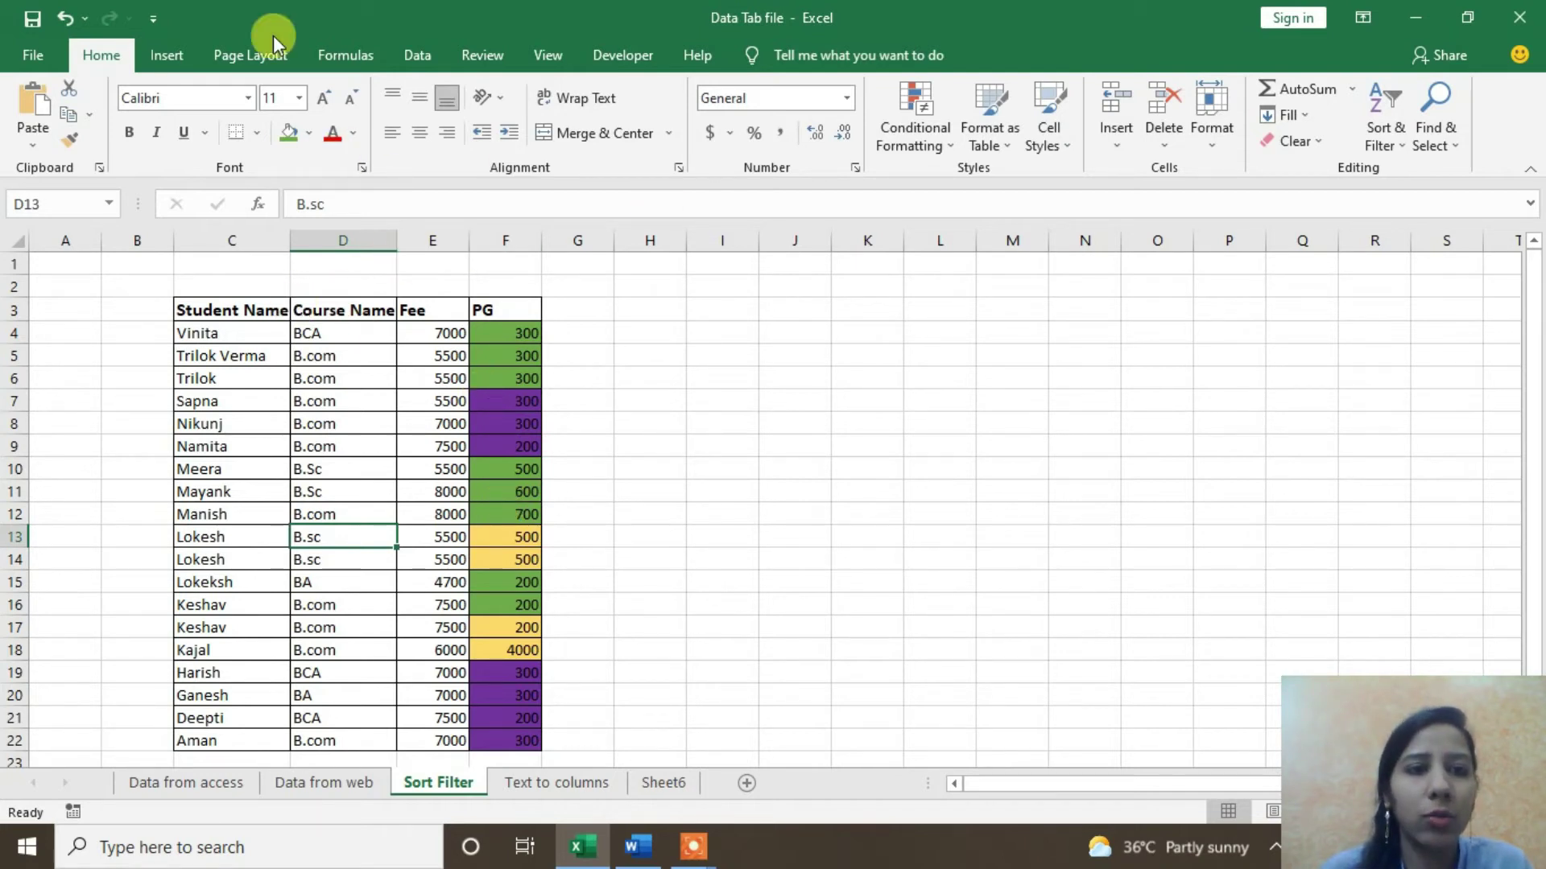
pyautogui.click(416, 57)
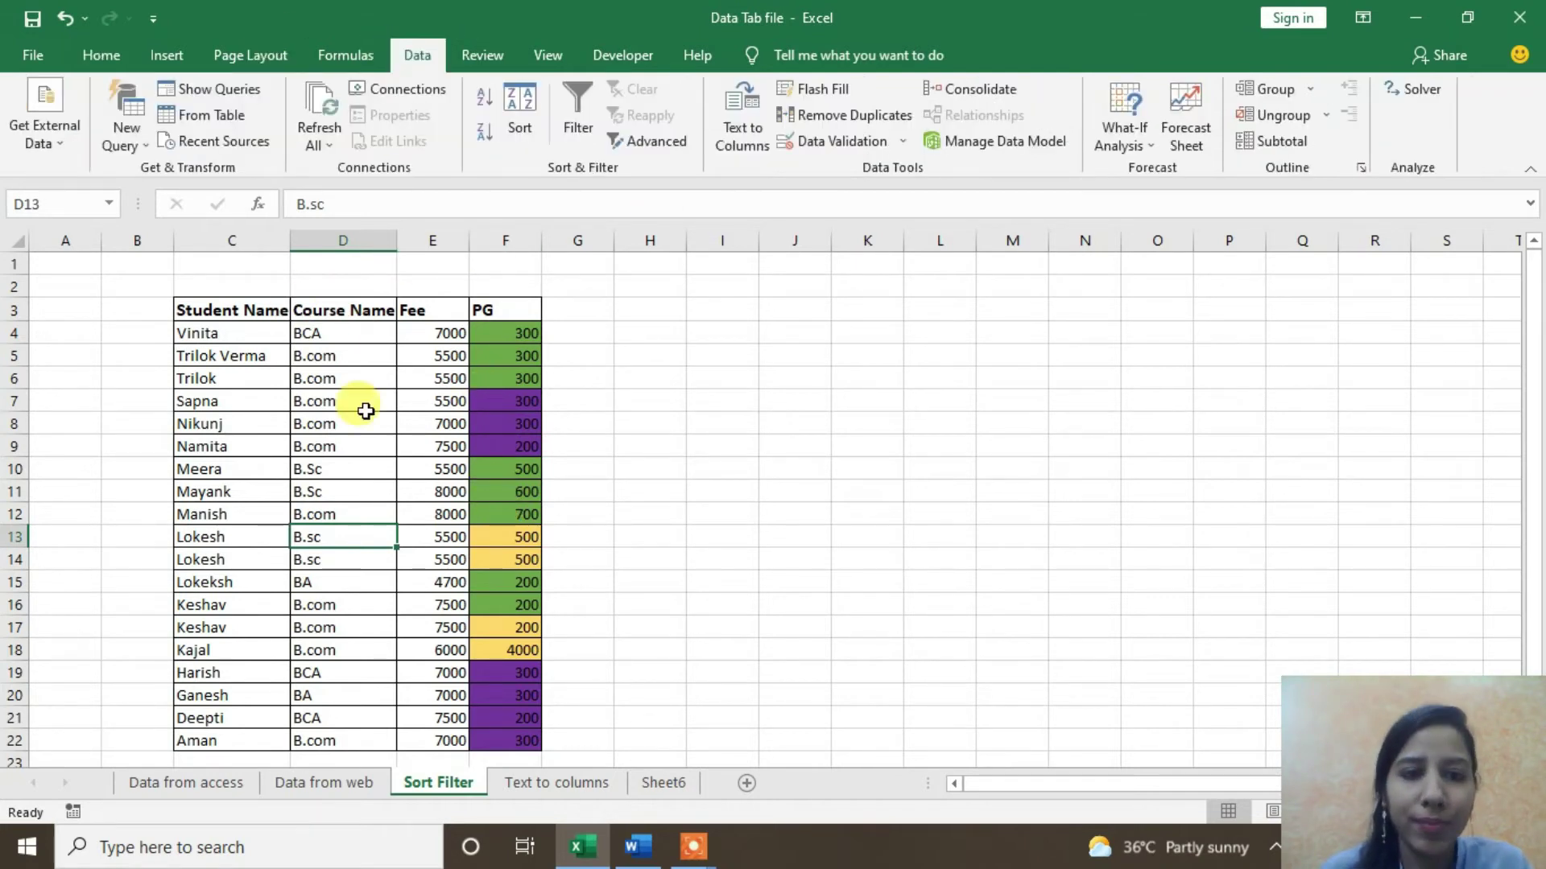
pyautogui.click(256, 310)
pyautogui.moveTo(271, 446); pyautogui.dragTo(510, 734)
pyautogui.click(522, 117)
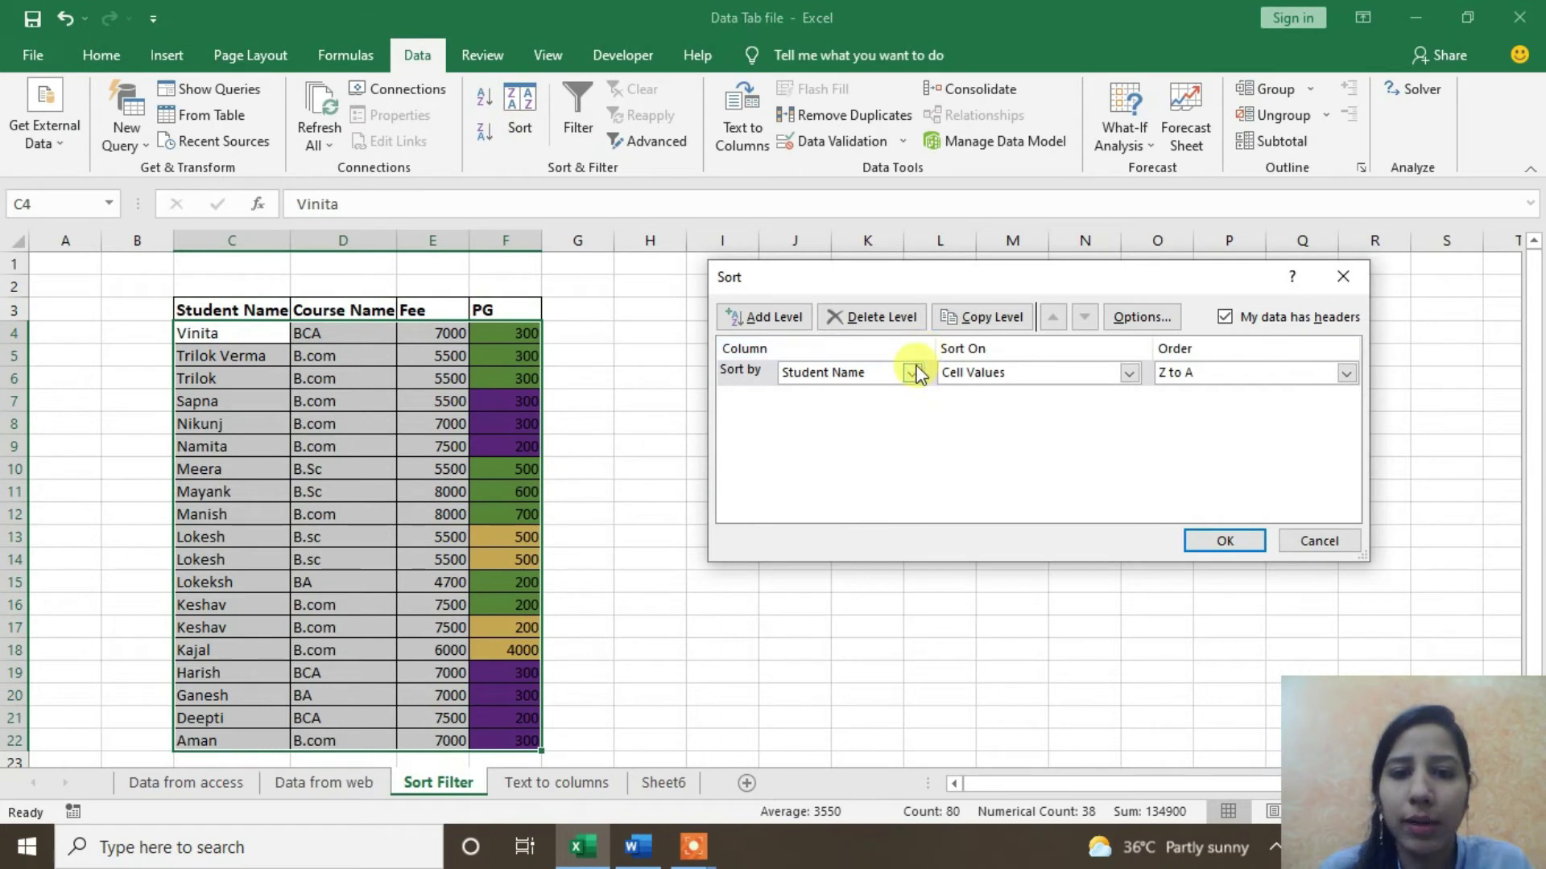
pyautogui.click(912, 373)
pyautogui.click(867, 441)
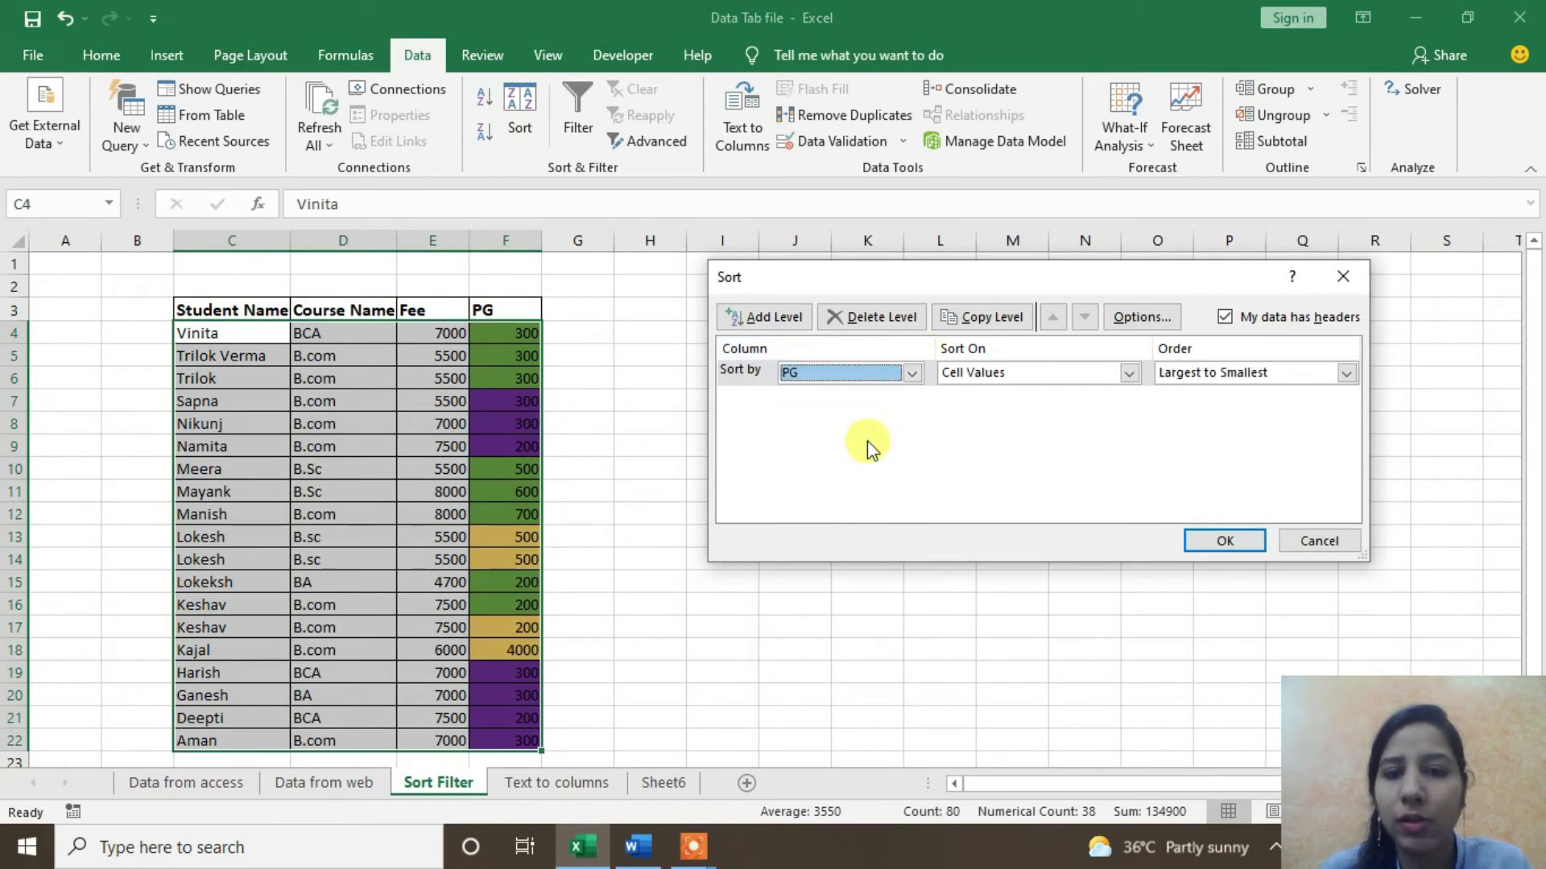
pyautogui.click(1130, 374)
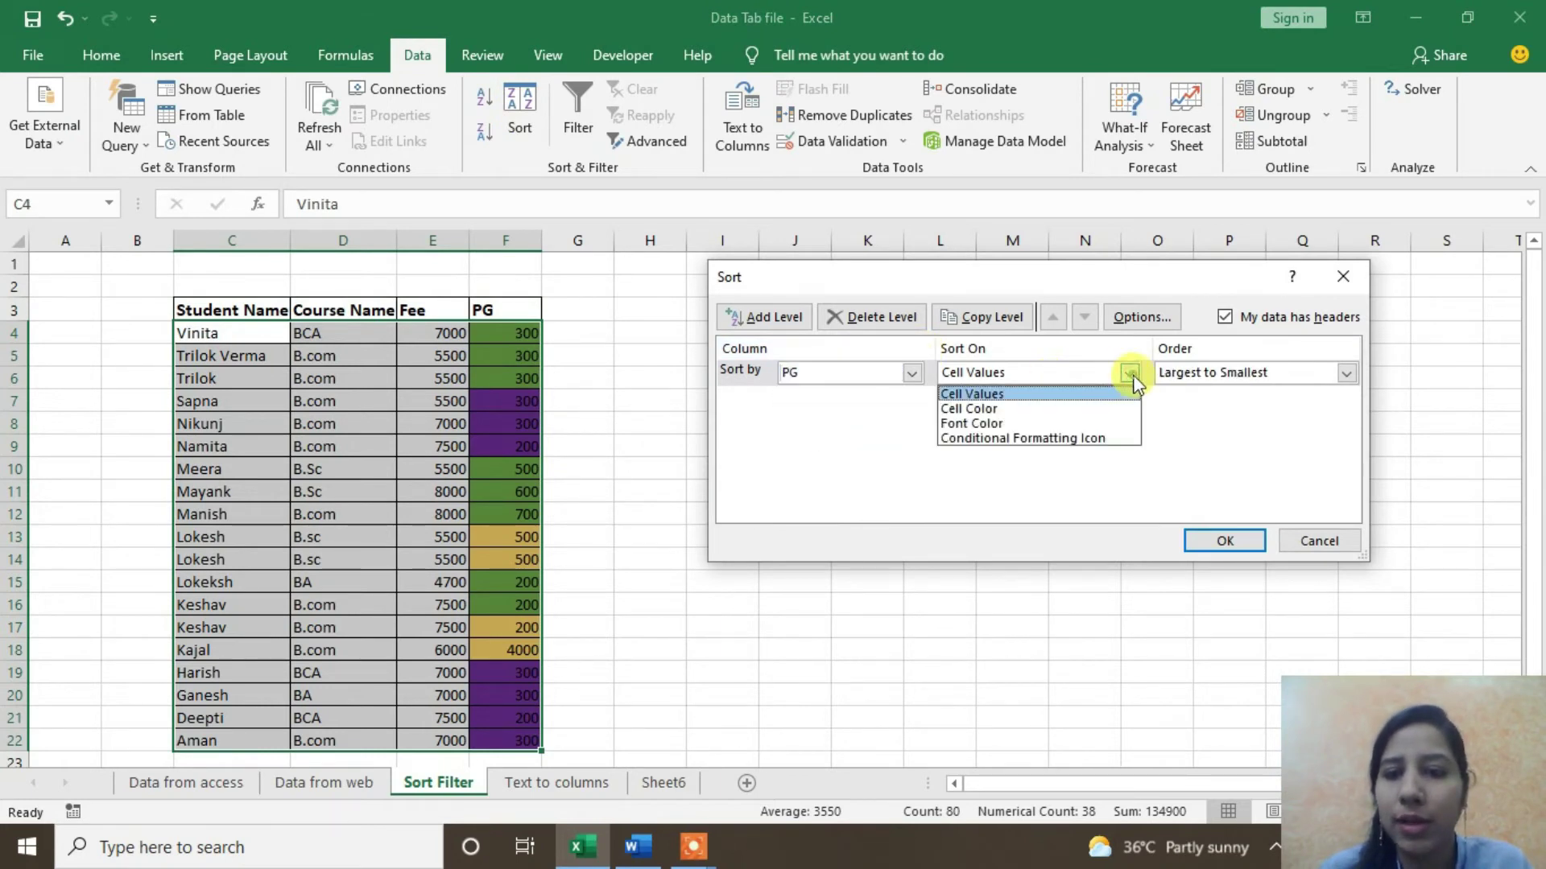
pyautogui.click(1068, 413)
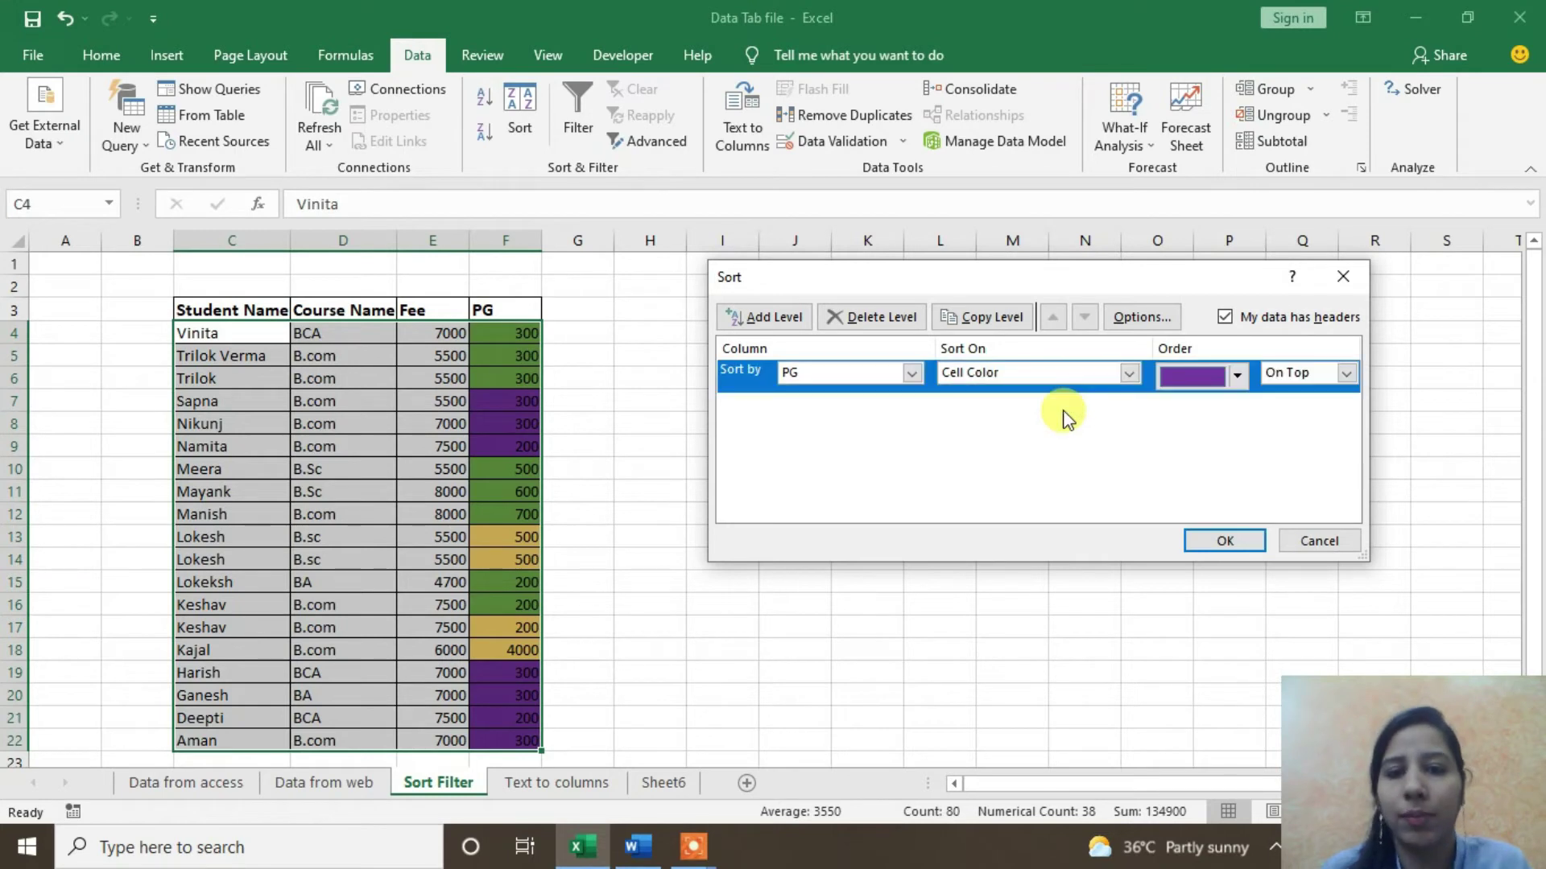
pyautogui.click(1238, 379)
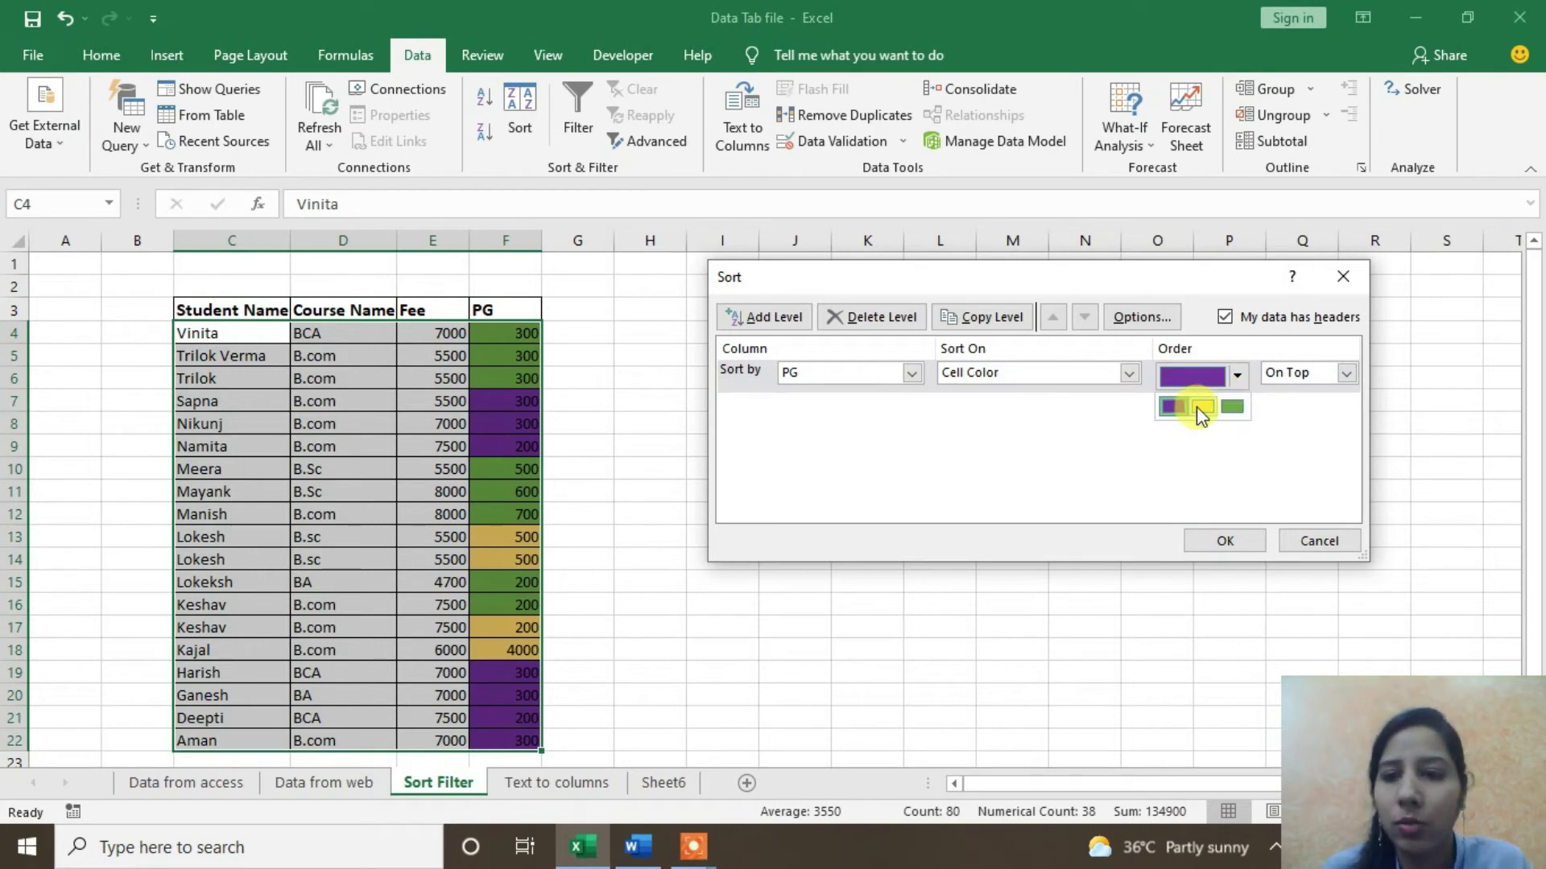
pyautogui.click(1343, 376)
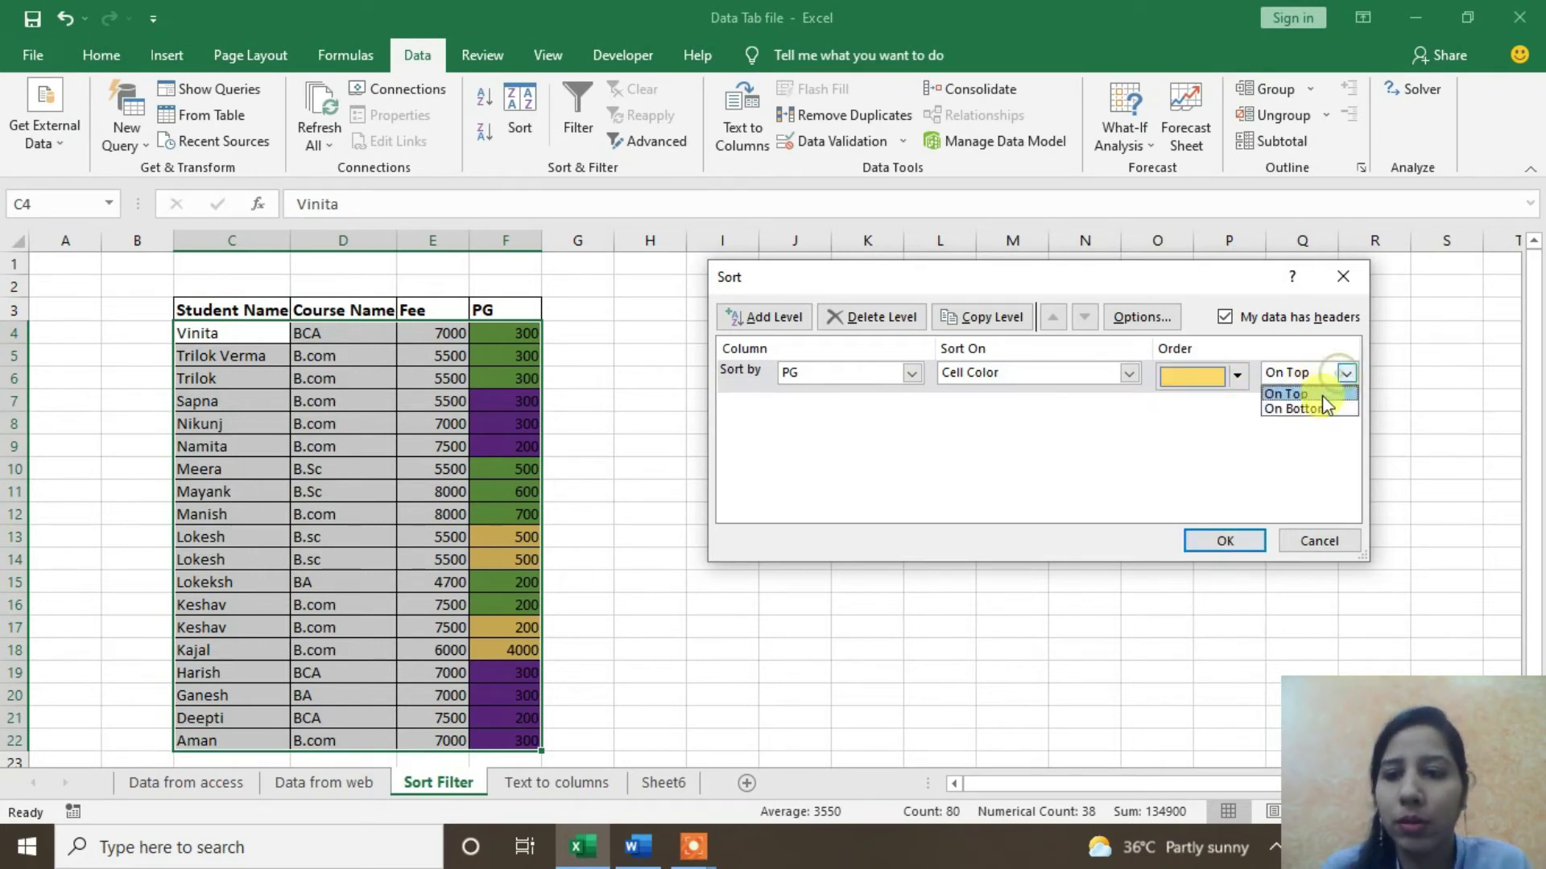
pyautogui.click(1312, 393)
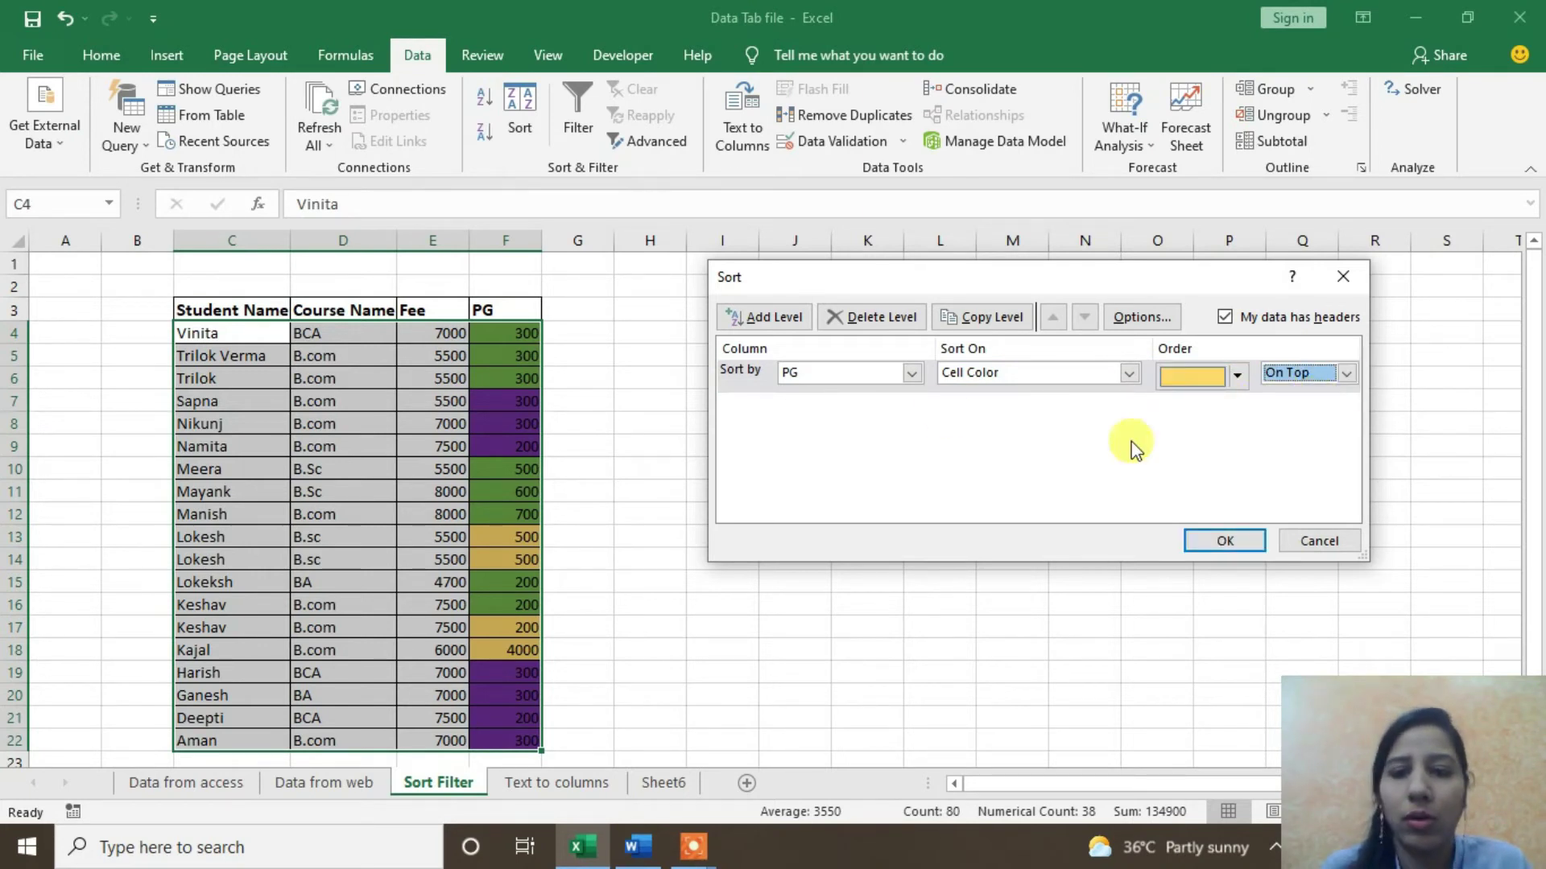
# Step: Add a second sort level for PG on cell colour, with purple on top
pyautogui.click(761, 316)
pyautogui.click(921, 412)
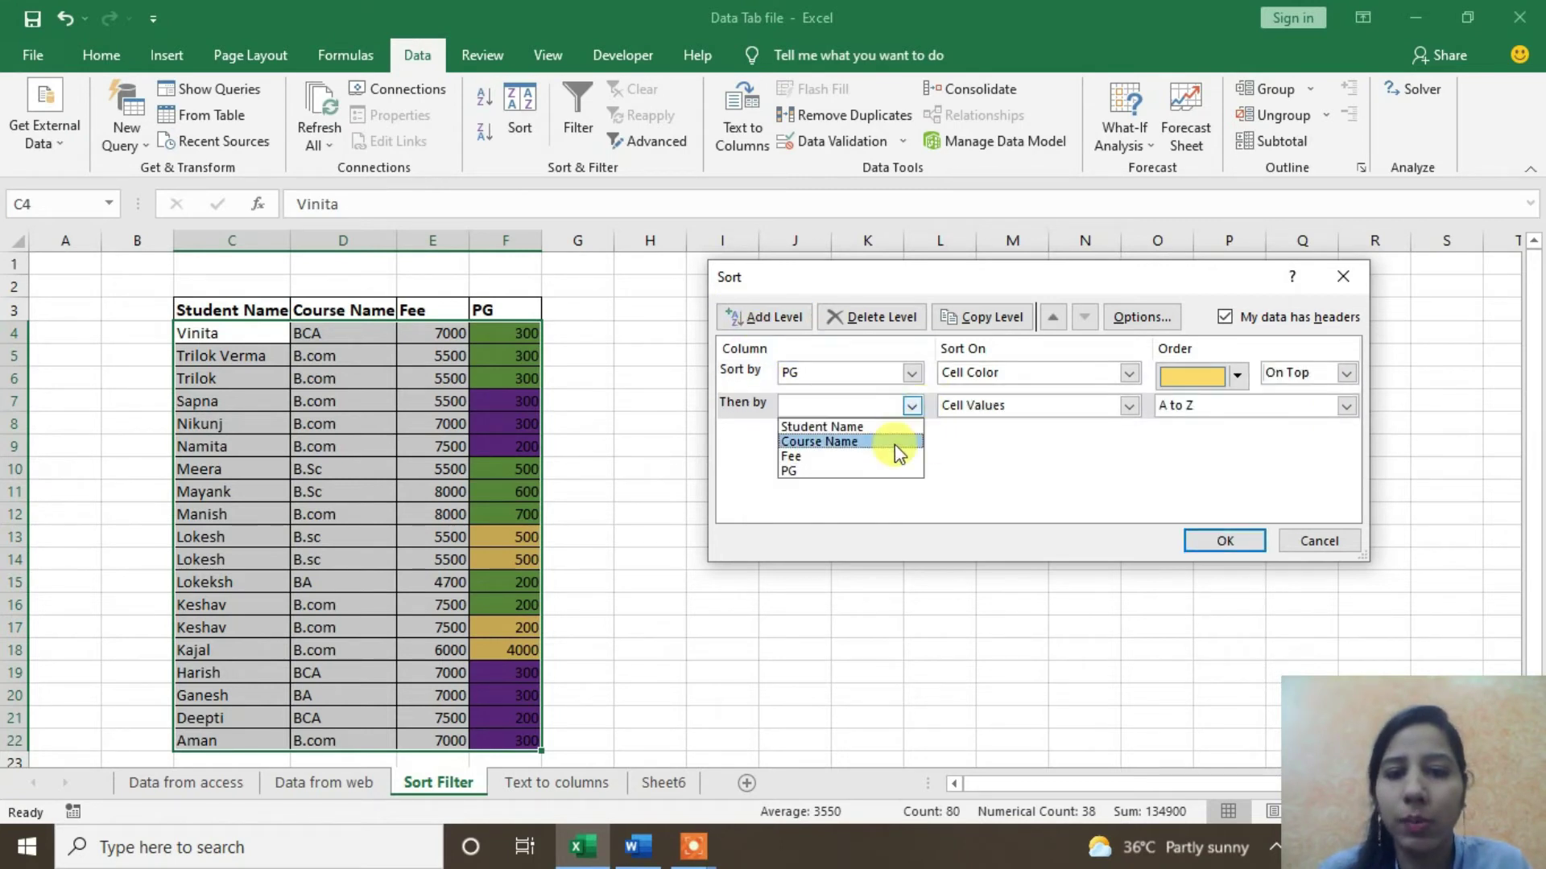
pyautogui.click(863, 474)
pyautogui.click(1127, 411)
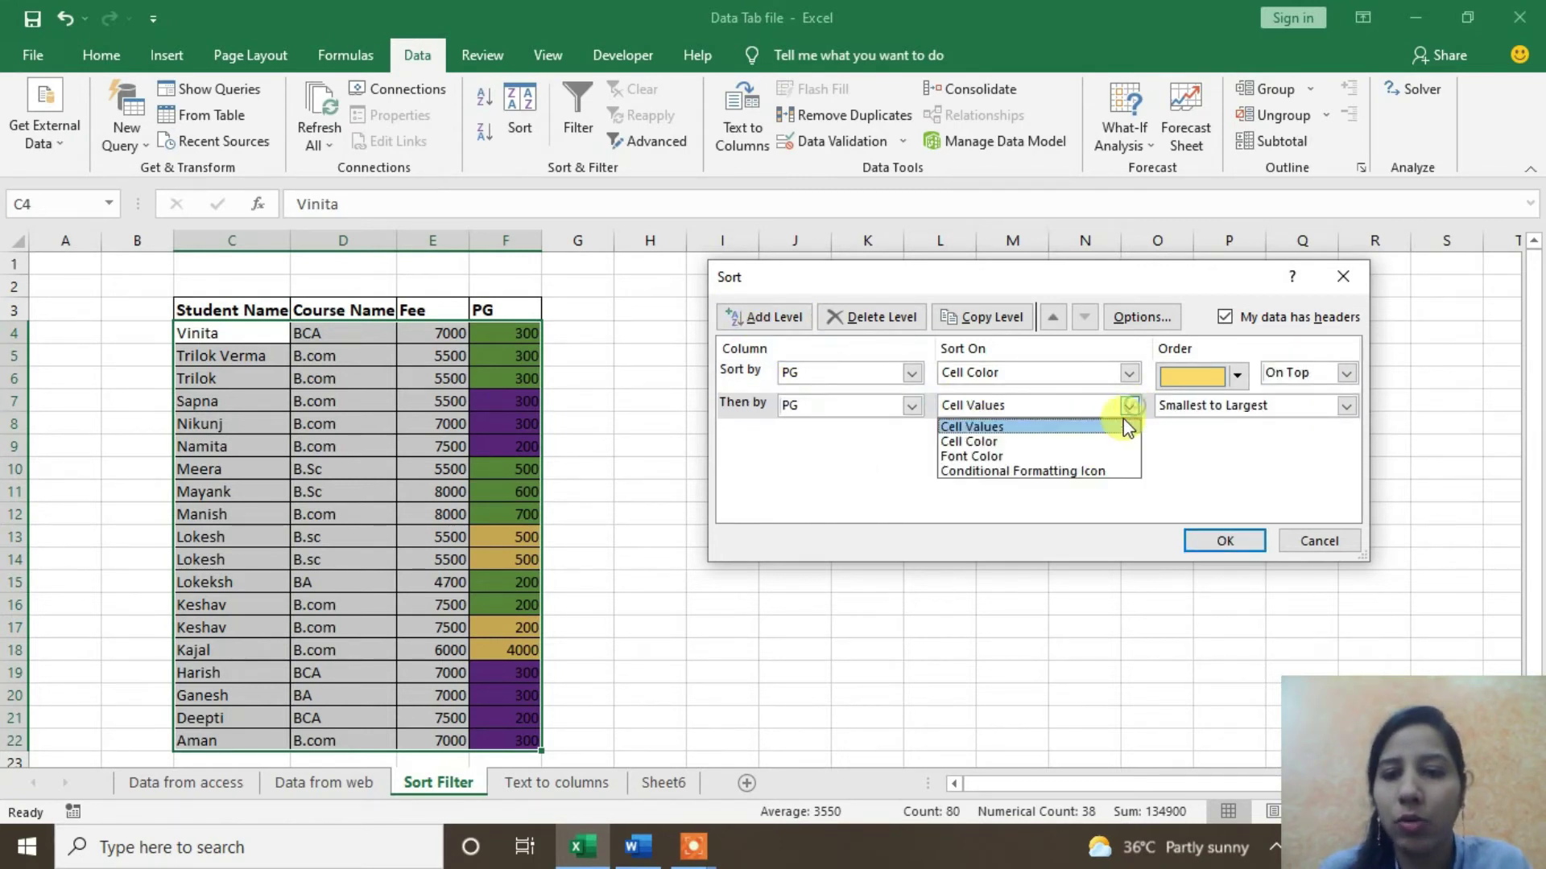
pyautogui.click(1085, 442)
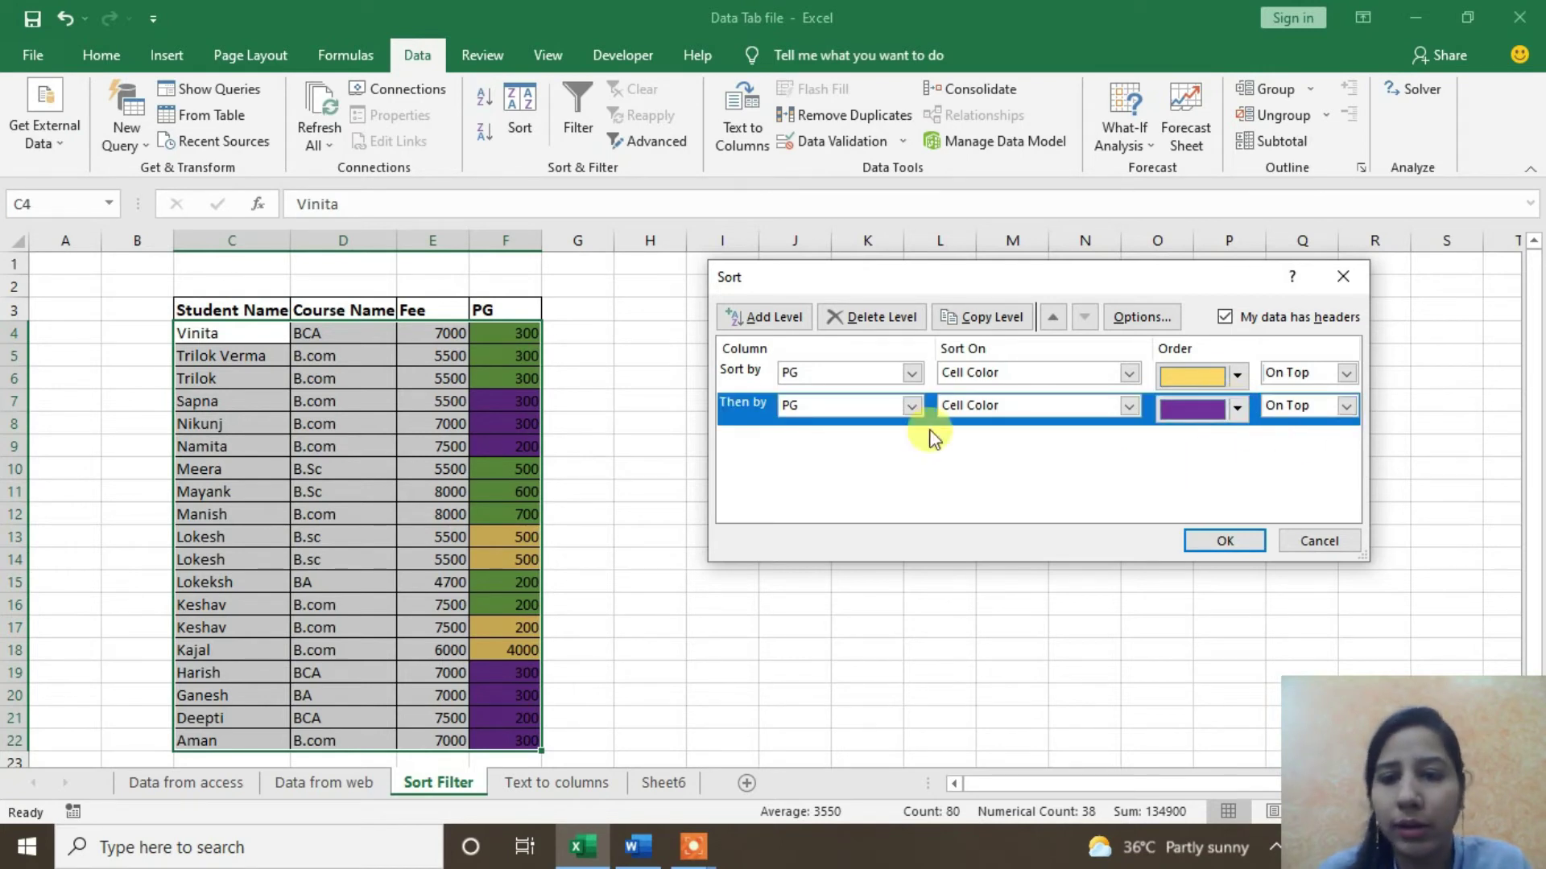
# Step: Add a third sort level for PG on cell colour with green on bottom, and apply the sort
pyautogui.click(766, 318)
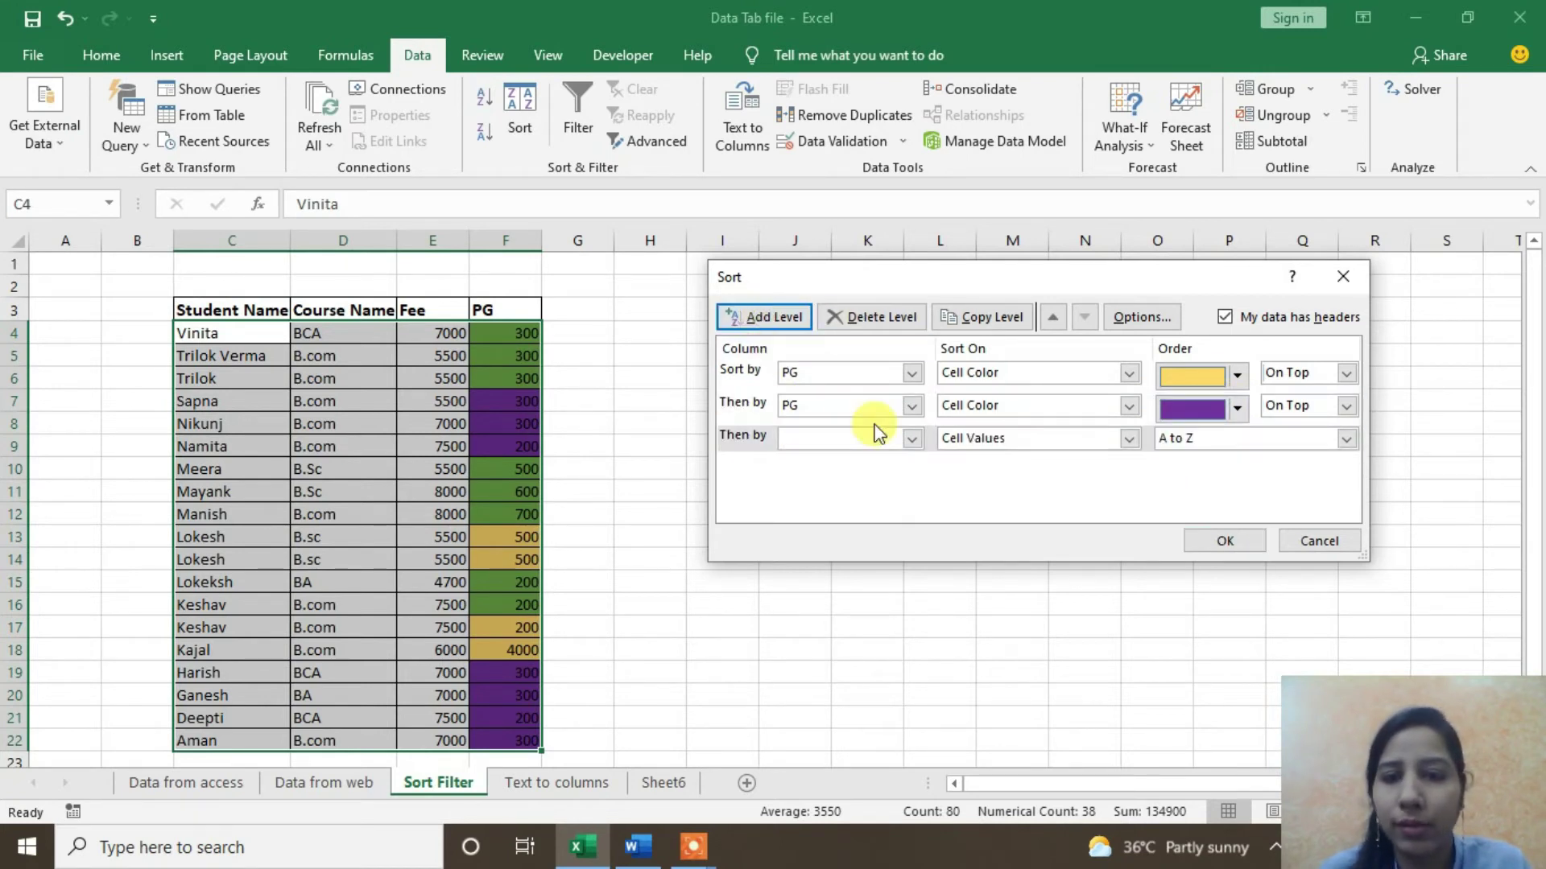
pyautogui.click(911, 438)
pyautogui.click(870, 504)
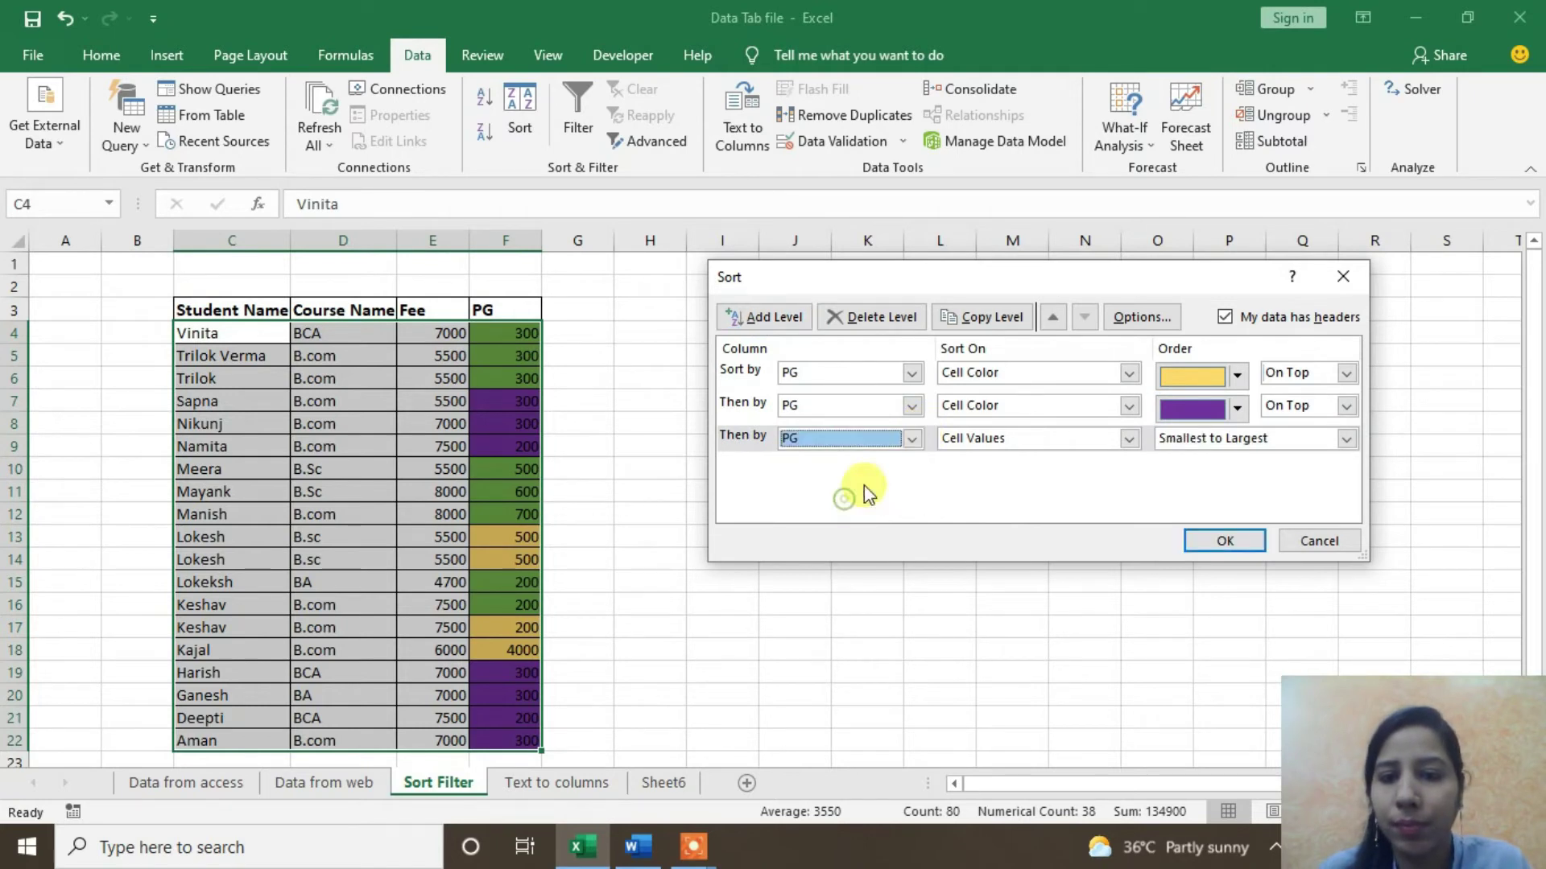
pyautogui.click(1130, 439)
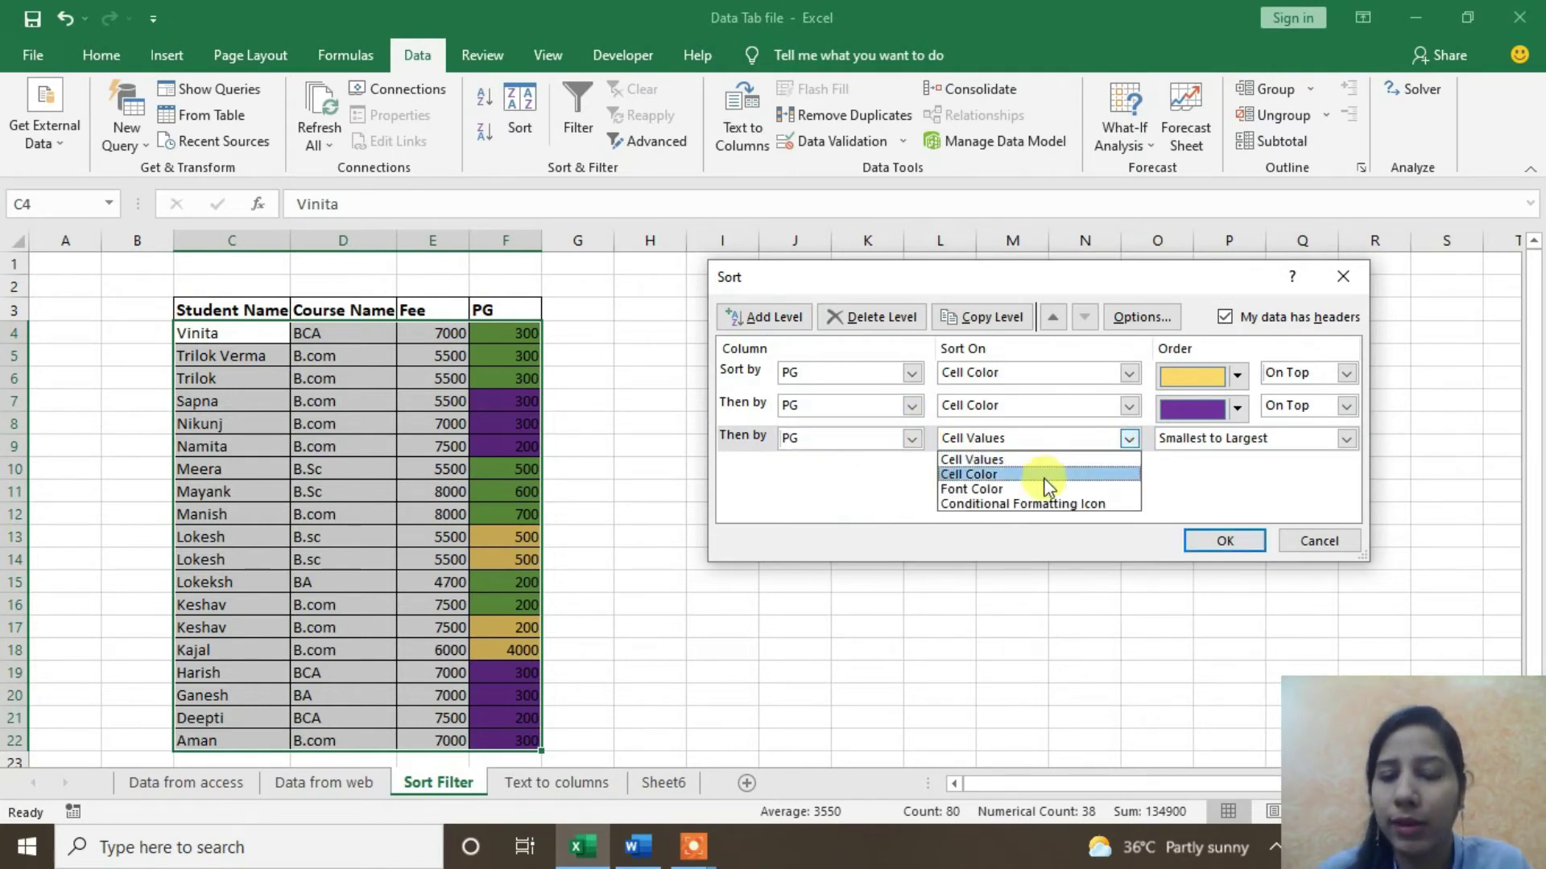
pyautogui.click(1045, 475)
pyautogui.click(1238, 442)
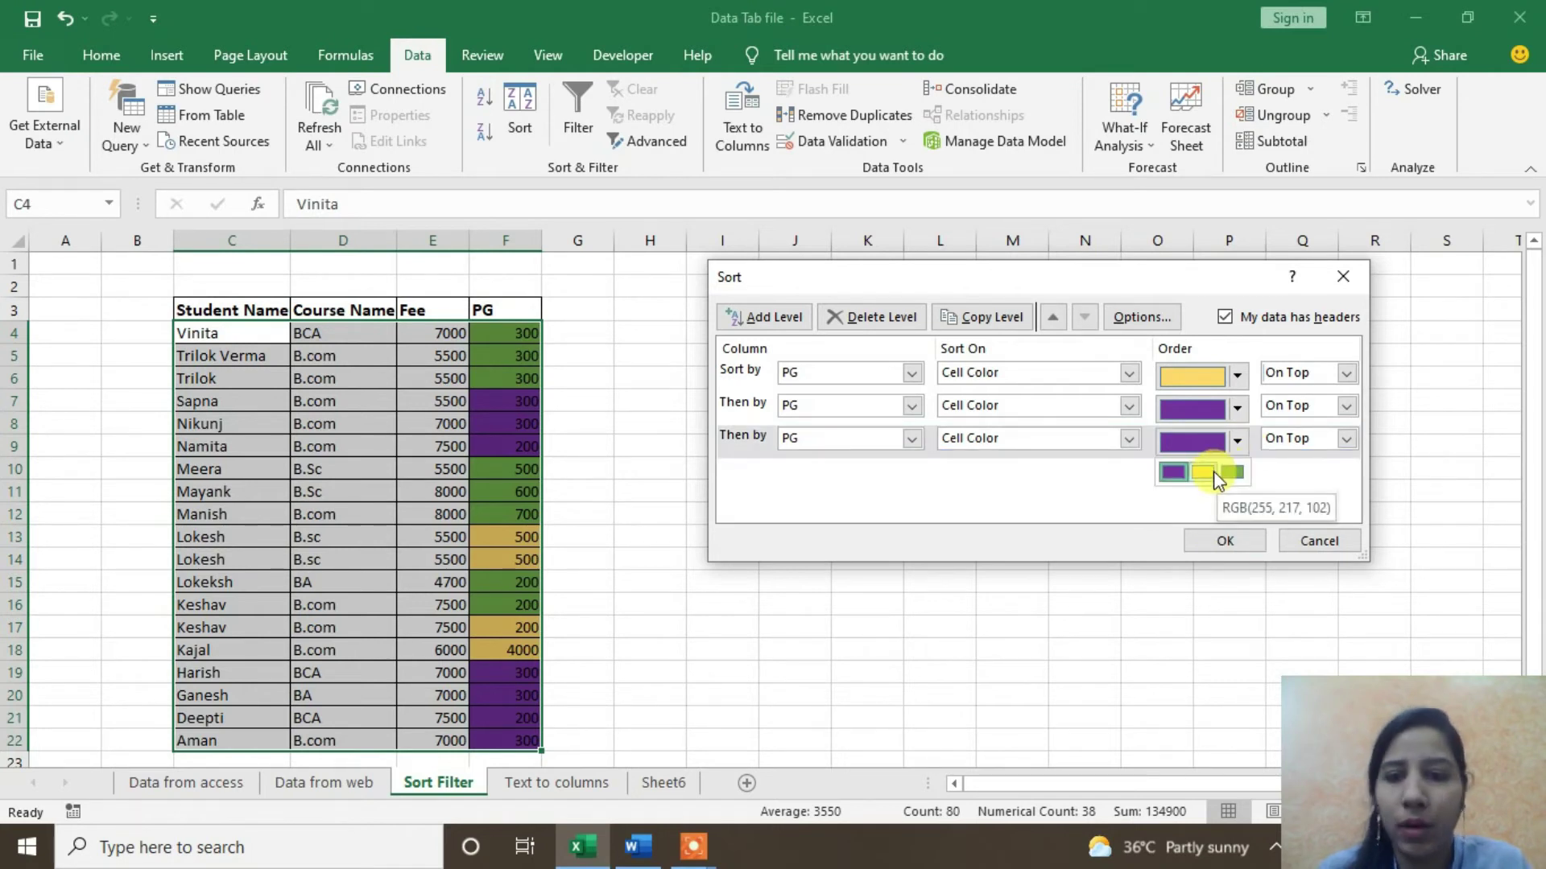
pyautogui.click(1213, 471)
pyautogui.click(1238, 442)
pyautogui.click(1232, 475)
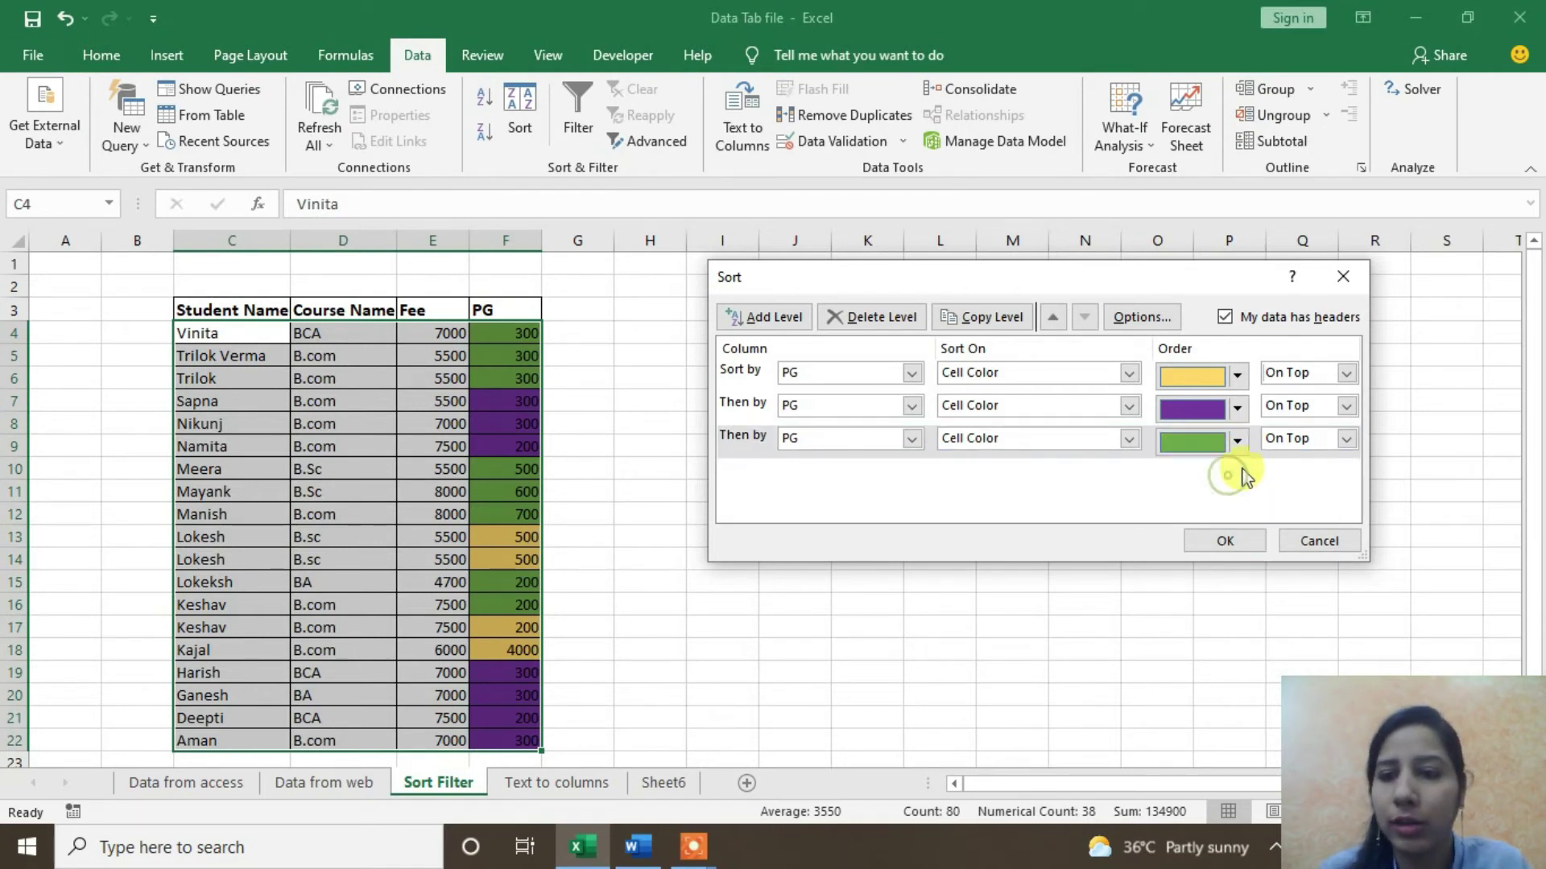
pyautogui.click(1344, 441)
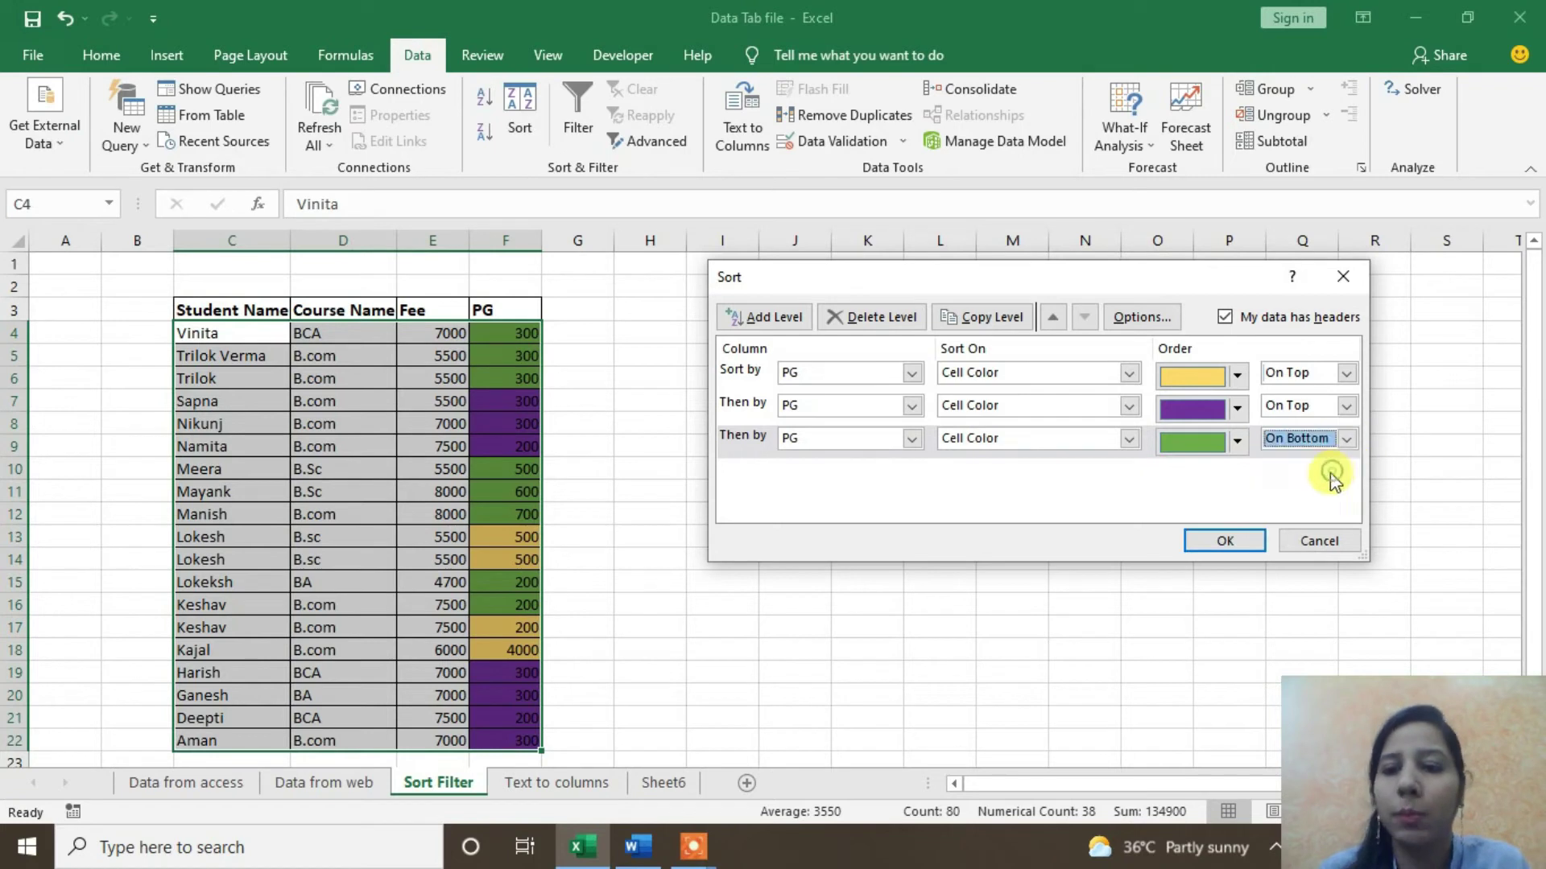
pyautogui.click(1202, 543)
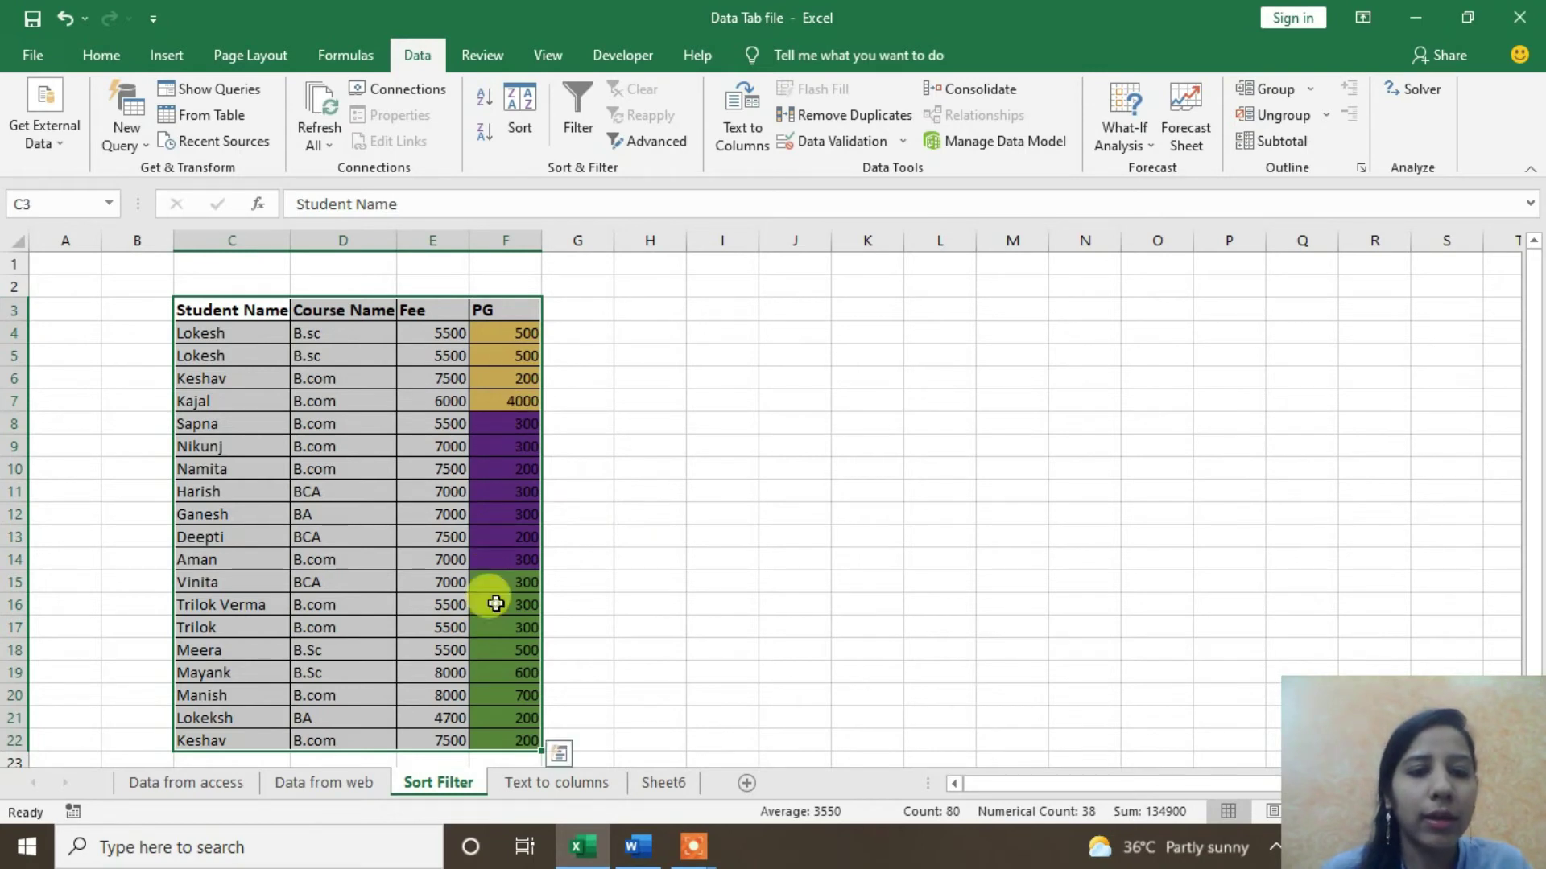
# Step: Examine the gold, purple and green groups in the sorted PG column and the student rows they belong to
pyautogui.click(491, 600)
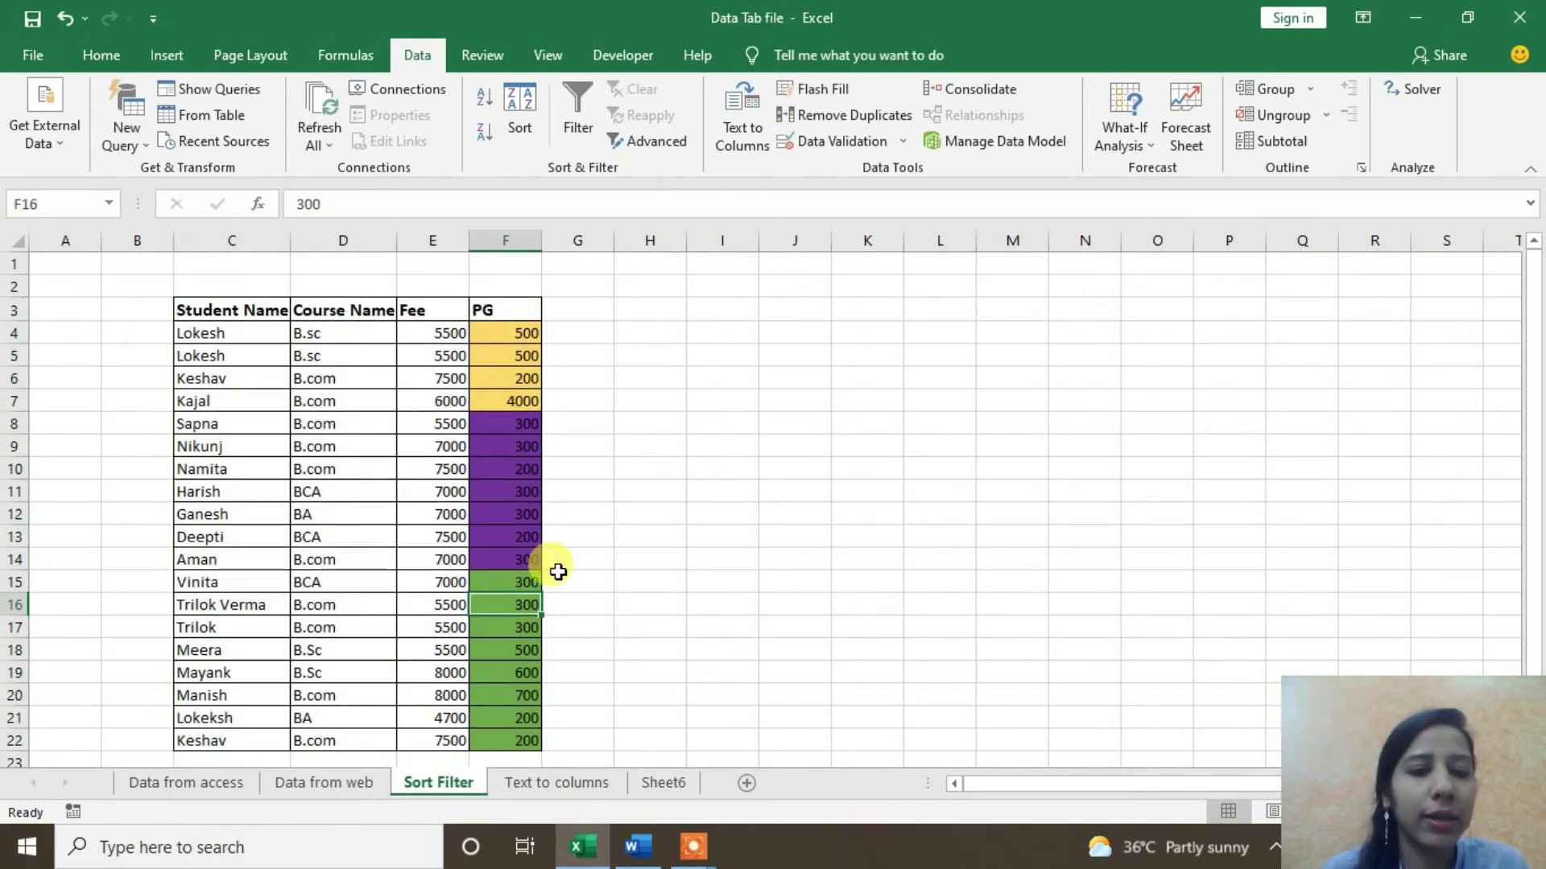
pyautogui.moveTo(507, 579); pyautogui.dragTo(493, 737)
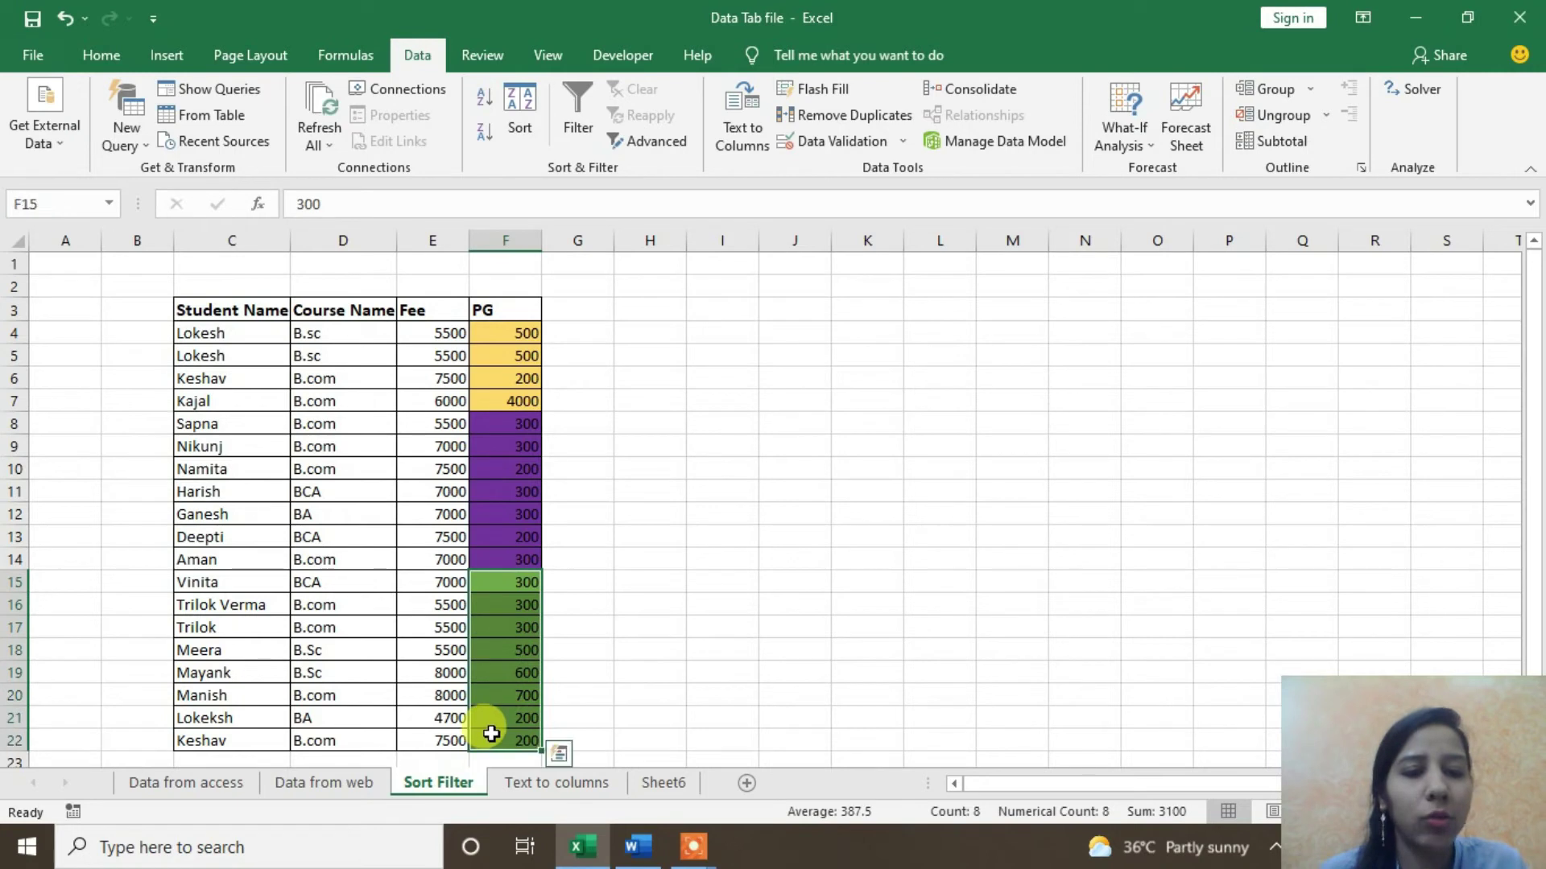
pyautogui.click(505, 585)
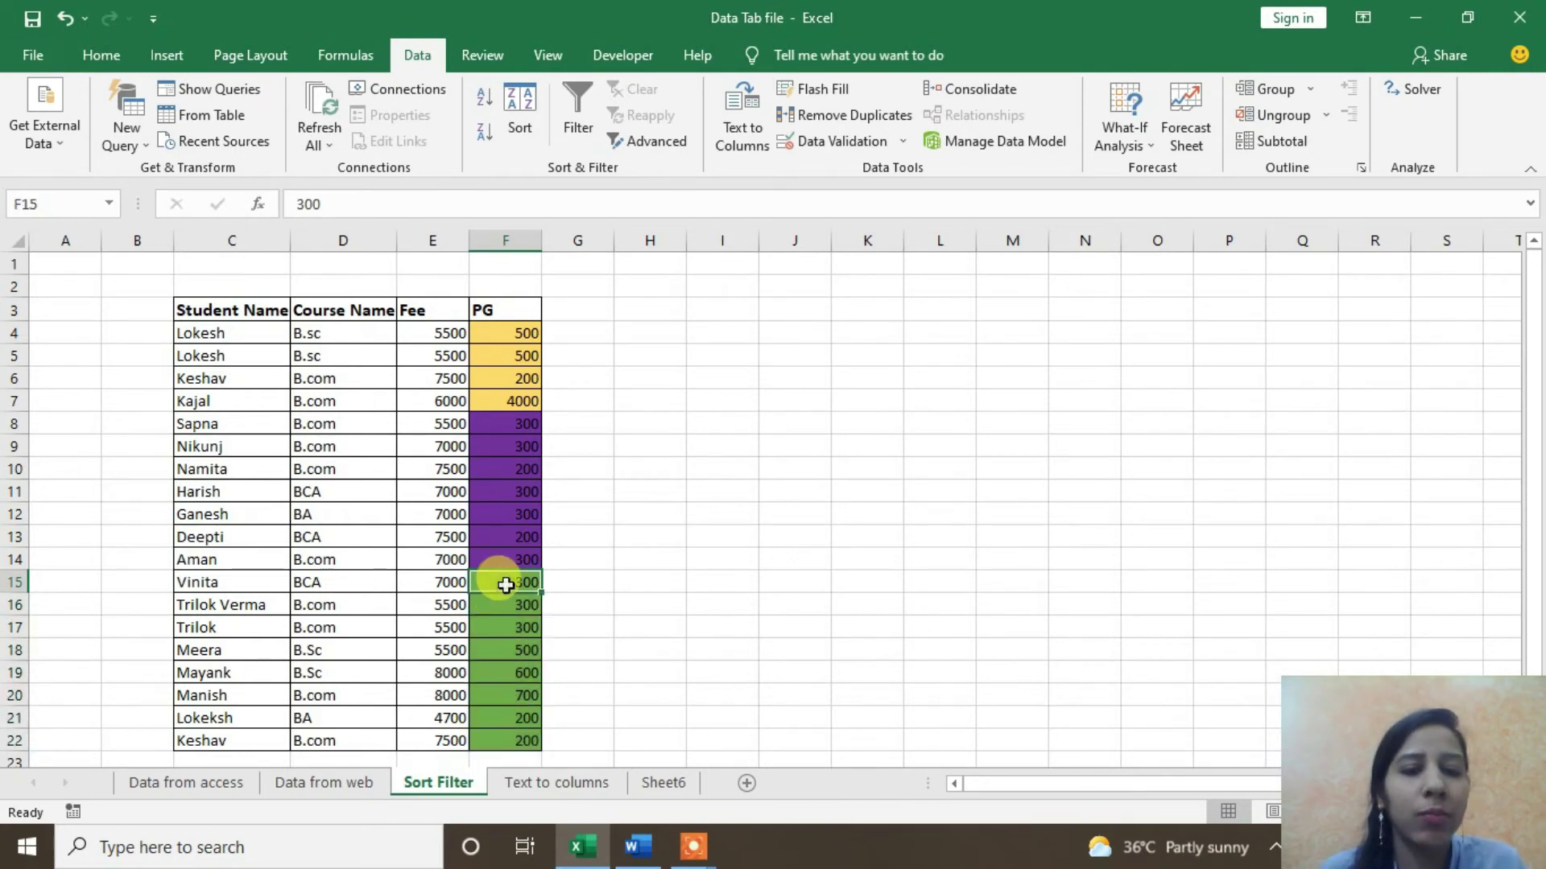
pyautogui.moveTo(515, 427); pyautogui.dragTo(510, 562)
pyautogui.click(498, 425)
pyautogui.moveTo(502, 490); pyautogui.dragTo(507, 553)
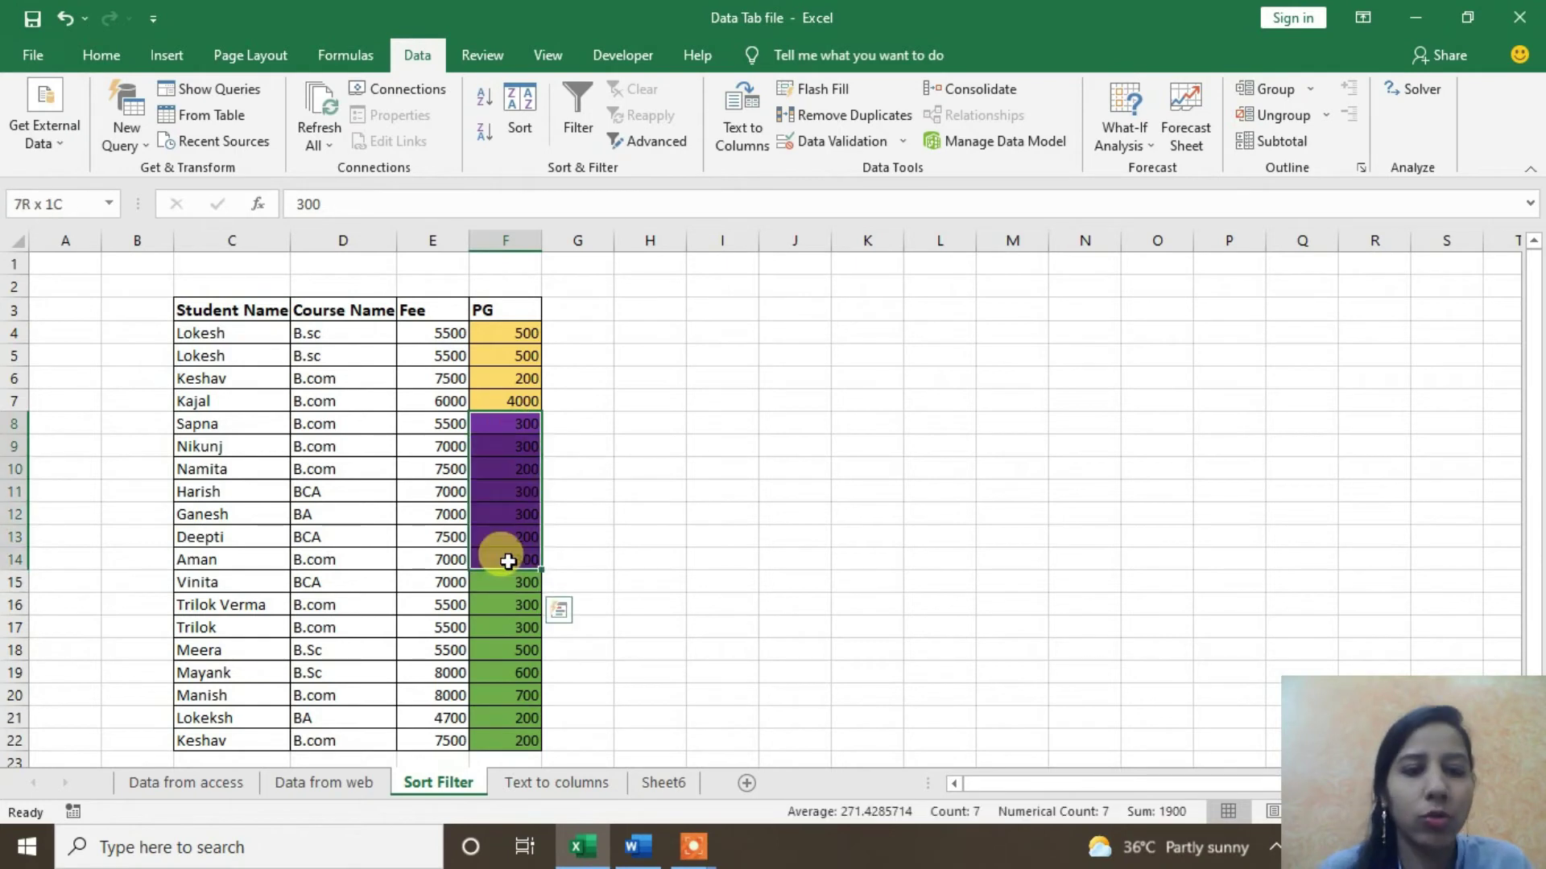
pyautogui.click(510, 430)
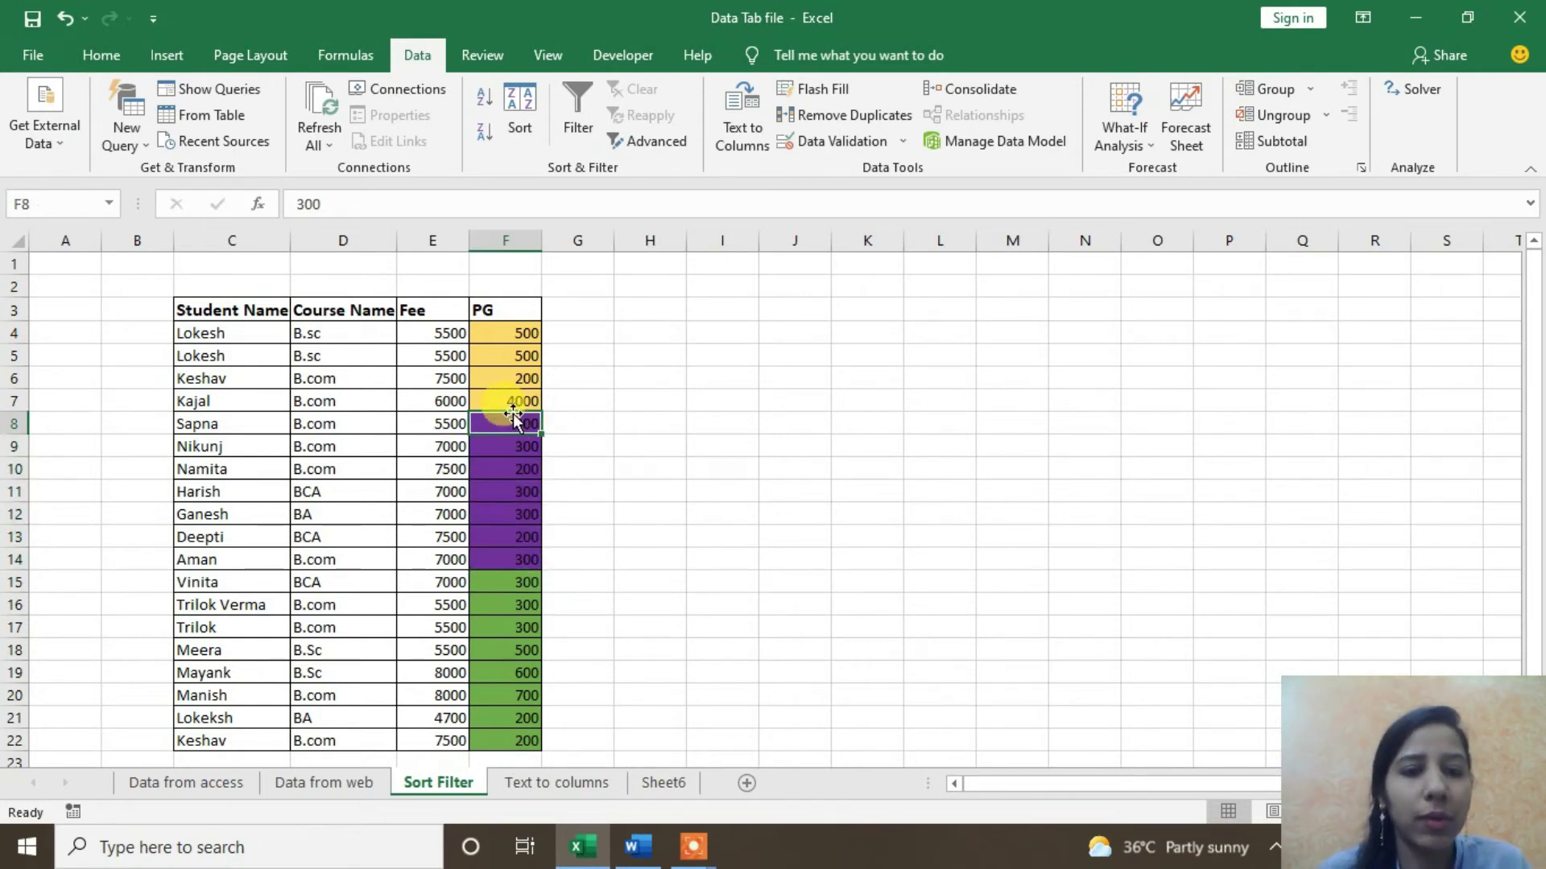
pyautogui.moveTo(502, 331); pyautogui.dragTo(505, 402)
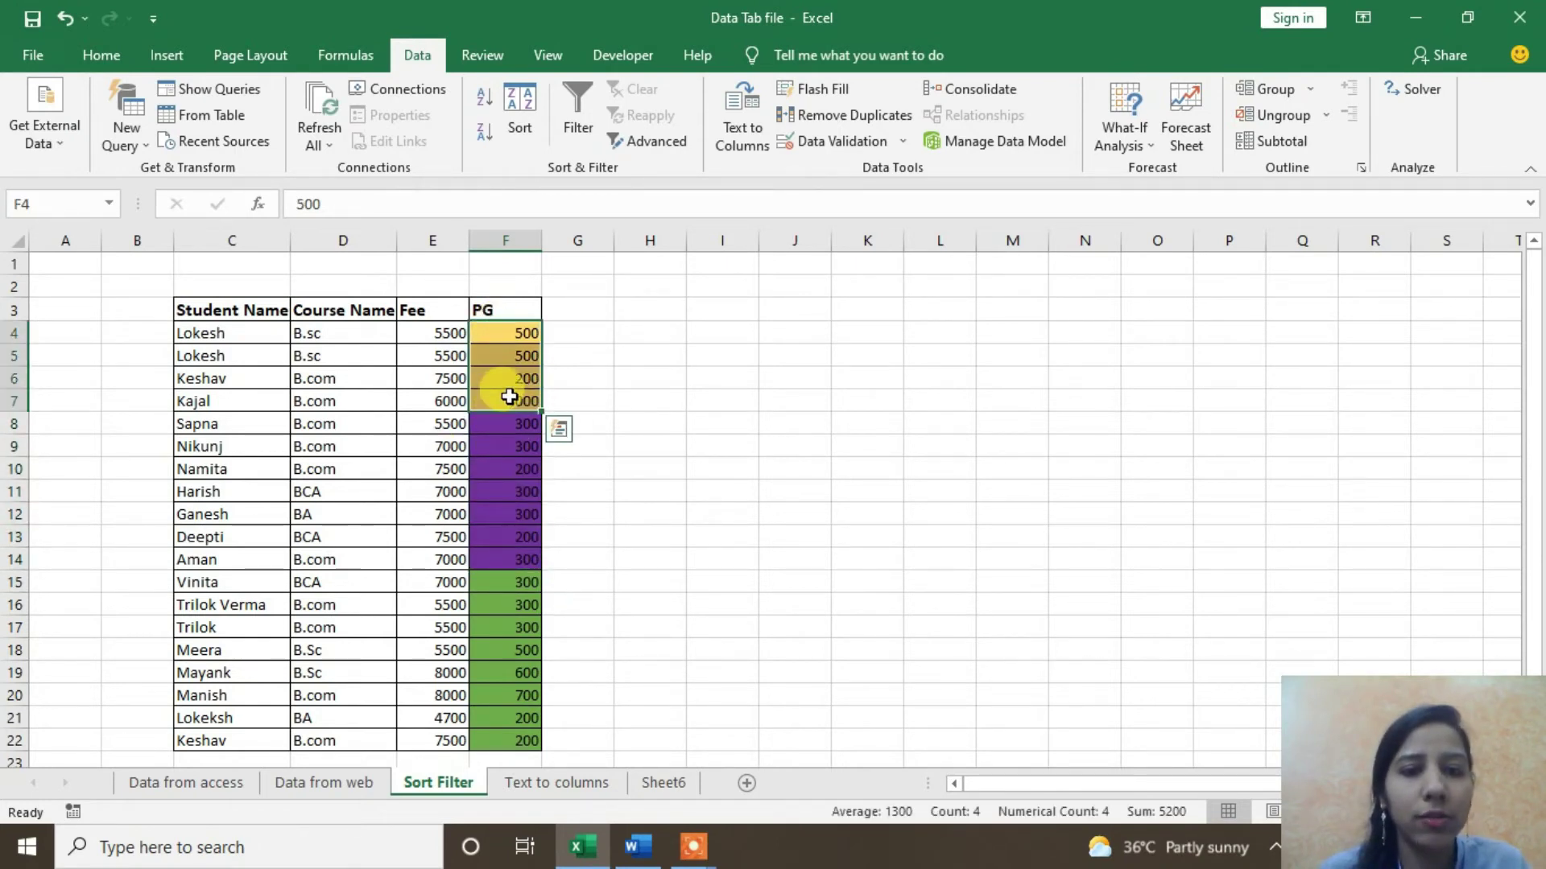
pyautogui.click(258, 350)
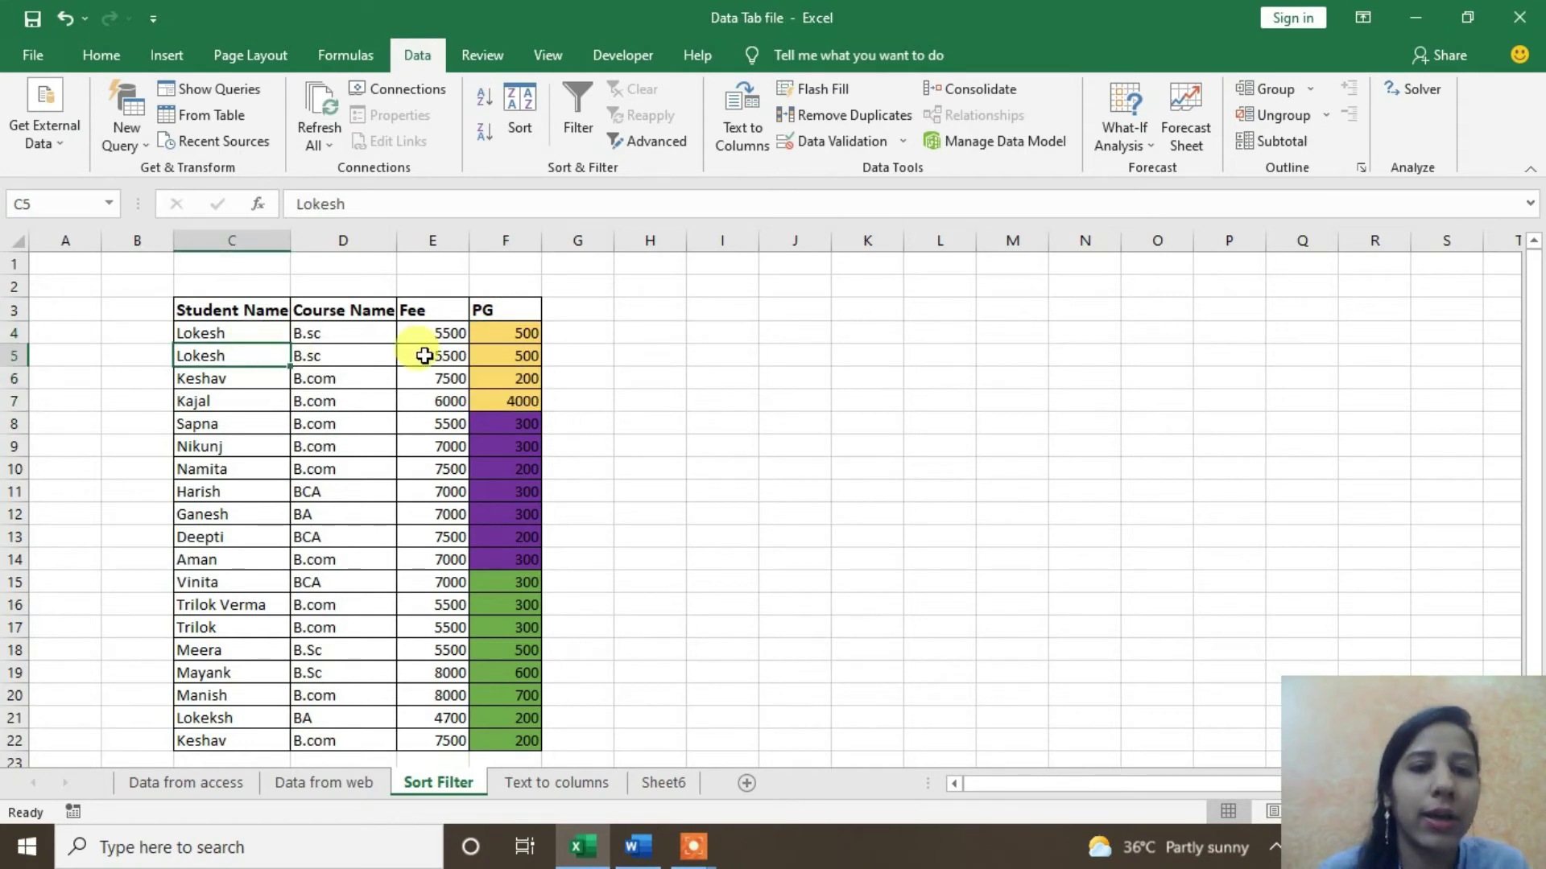
pyautogui.click(516, 333)
pyautogui.moveTo(521, 409); pyautogui.dragTo(518, 636)
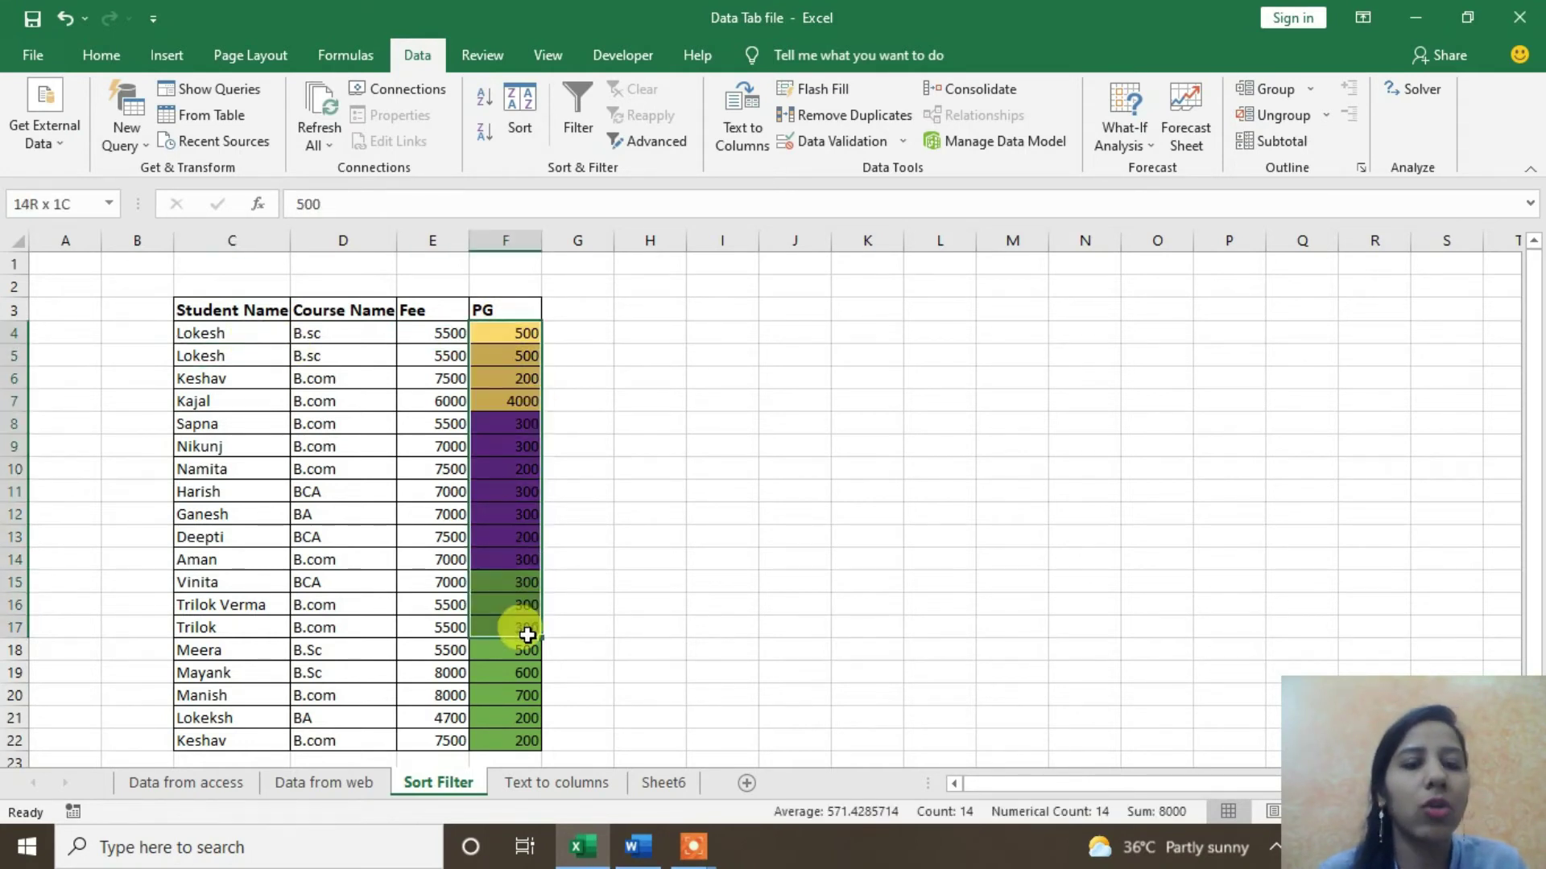
pyautogui.click(507, 563)
pyautogui.moveTo(505, 422); pyautogui.dragTo(509, 563)
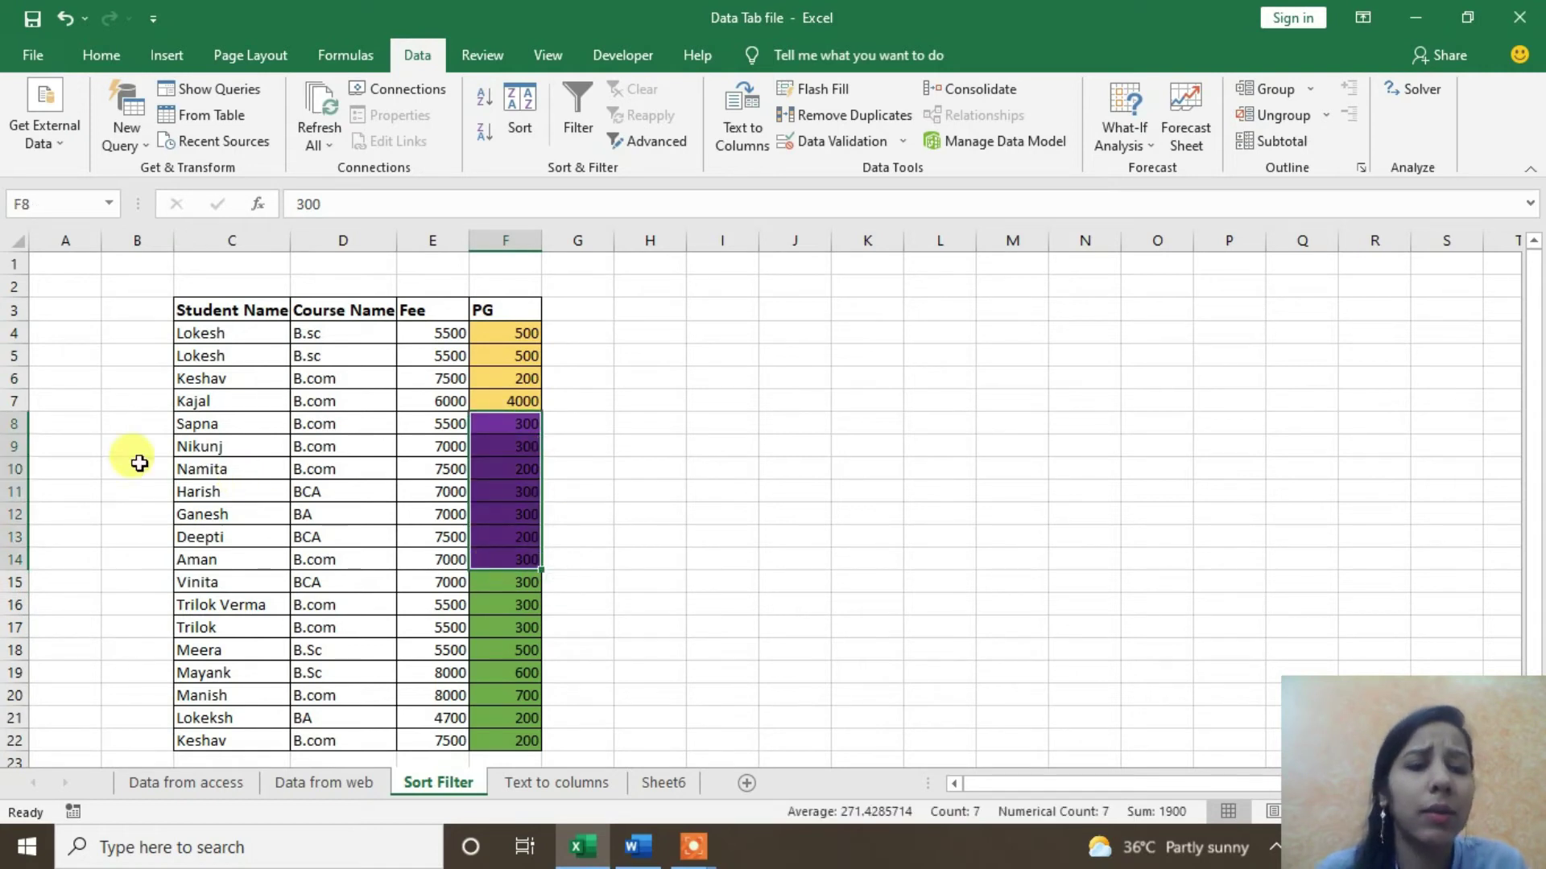
pyautogui.click(234, 464)
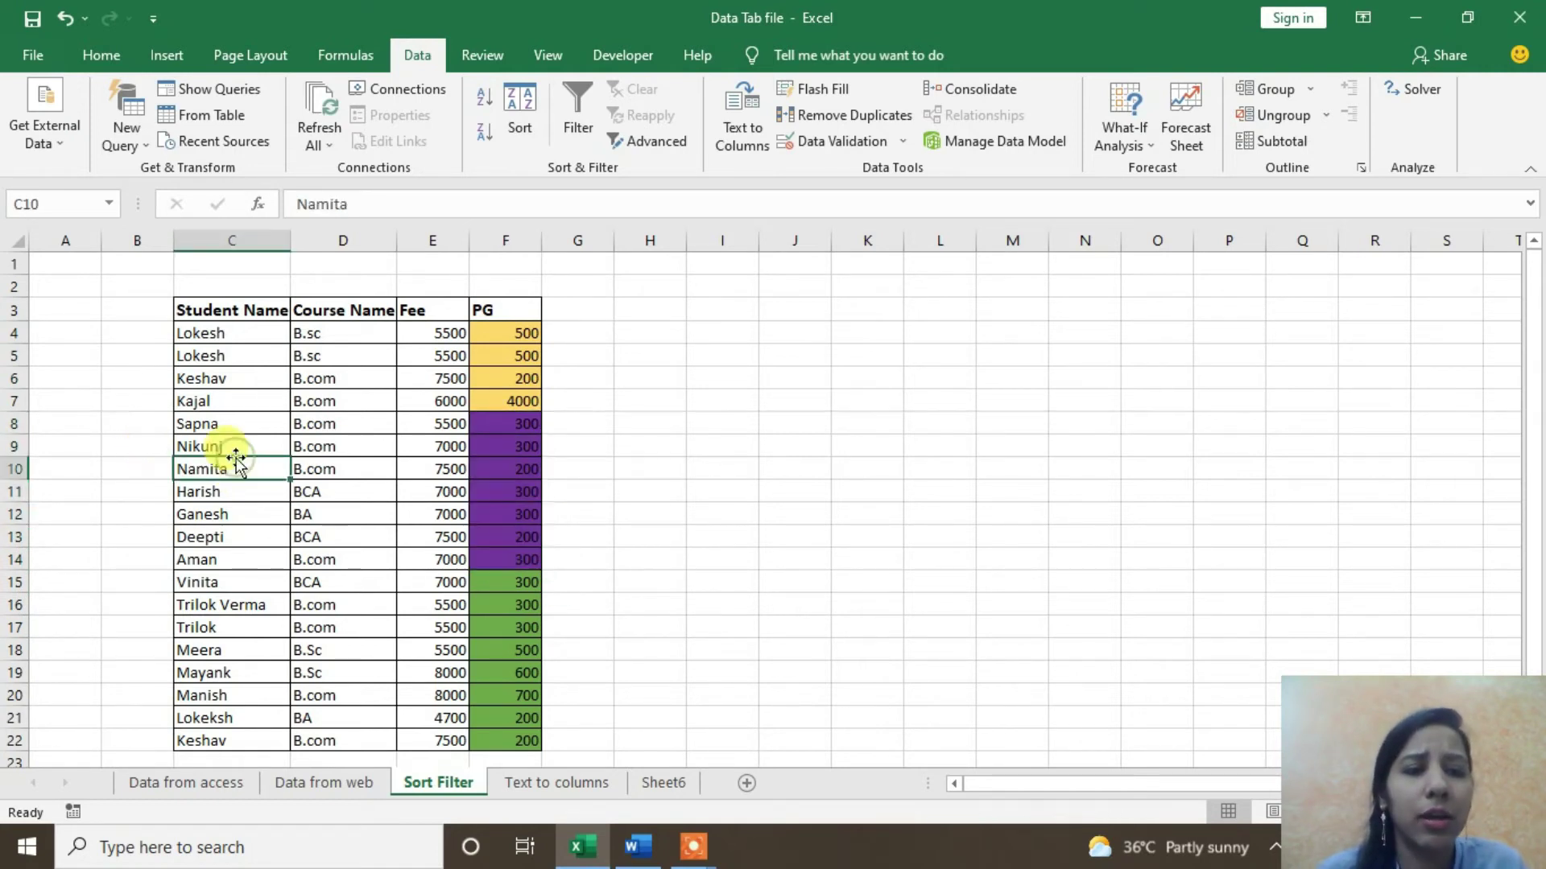
pyautogui.click(519, 467)
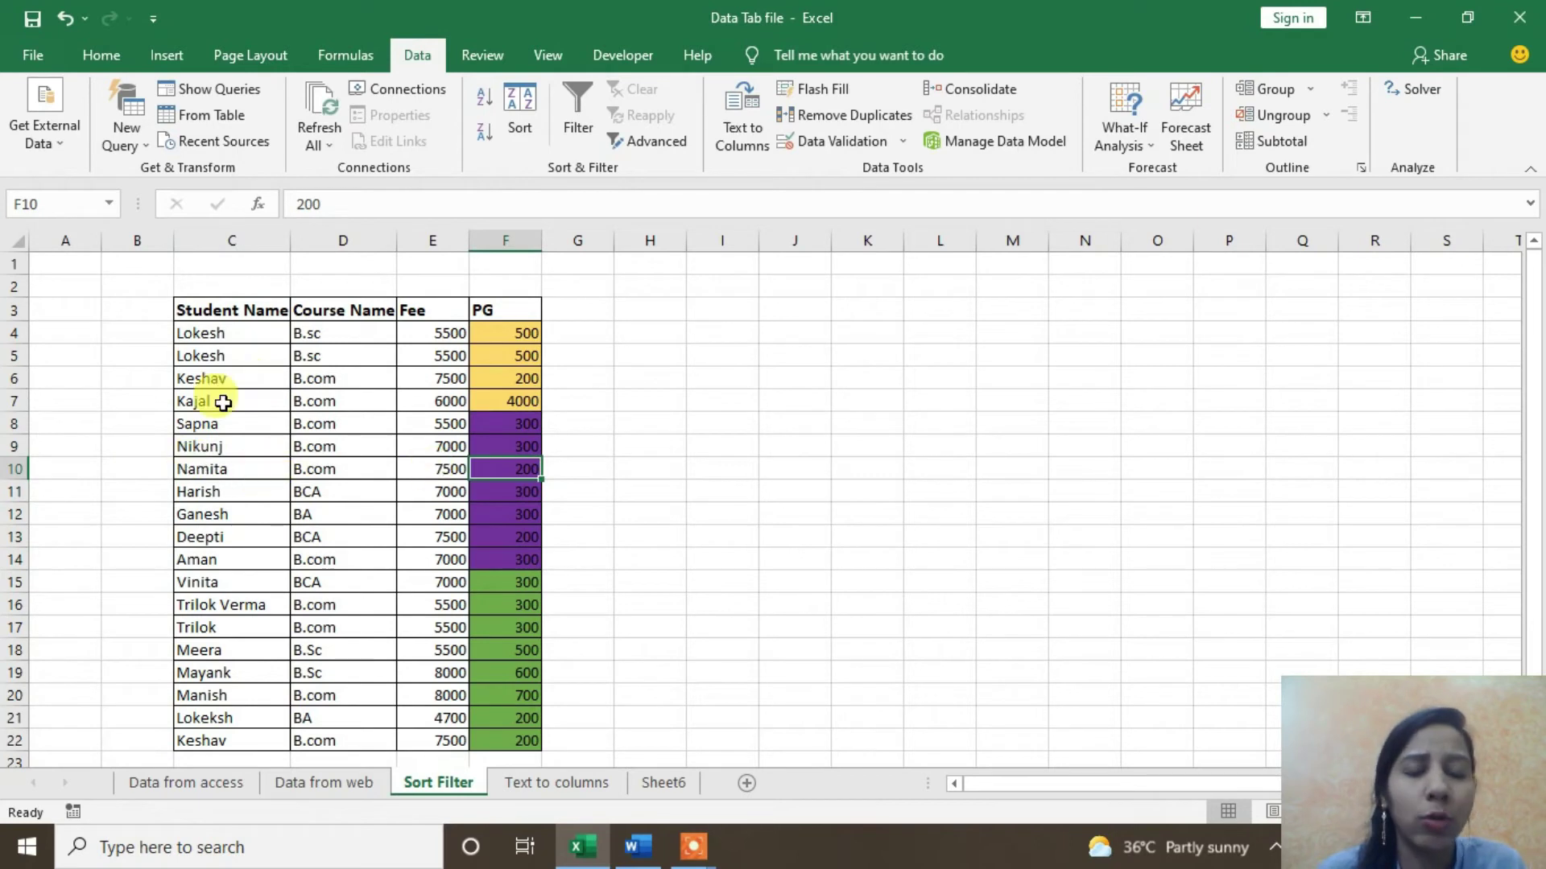
pyautogui.moveTo(498, 331); pyautogui.dragTo(504, 400)
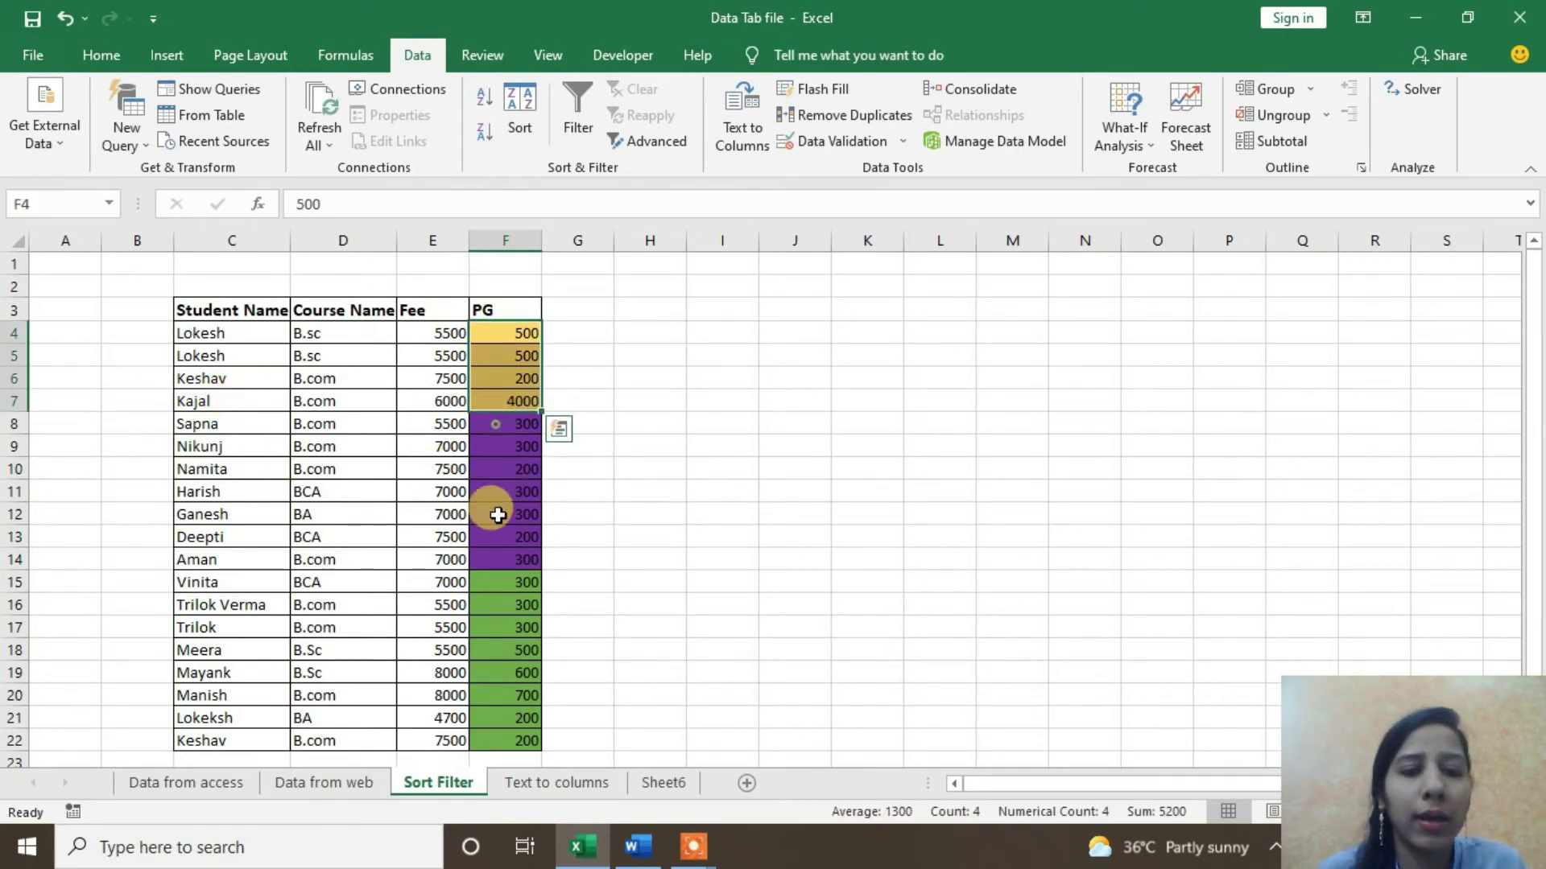
pyautogui.moveTo(503, 579); pyautogui.dragTo(497, 766)
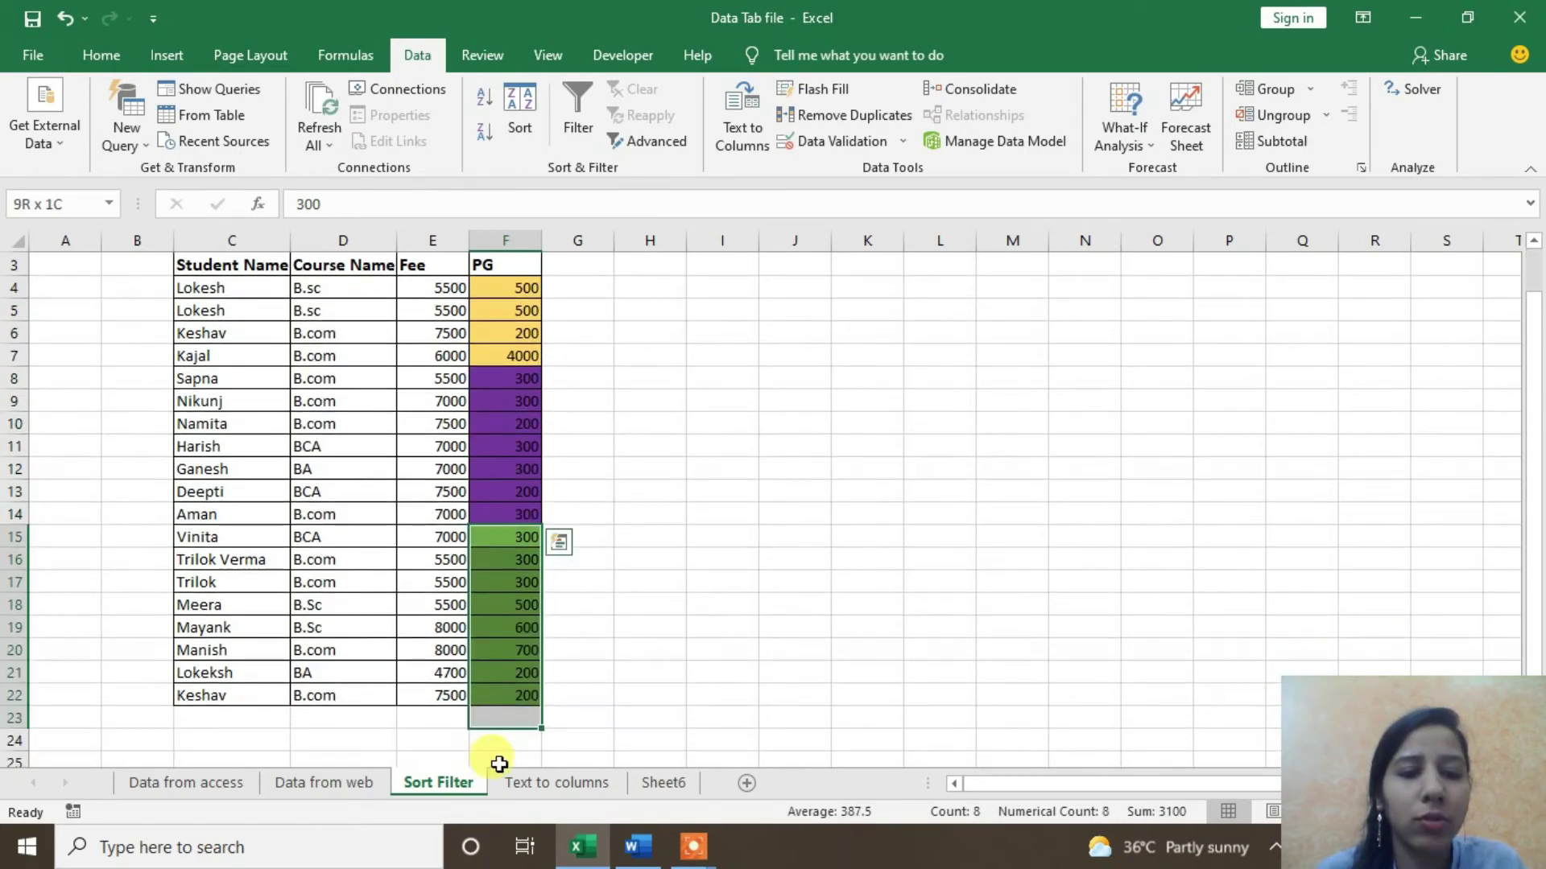
pyautogui.click(794, 672)
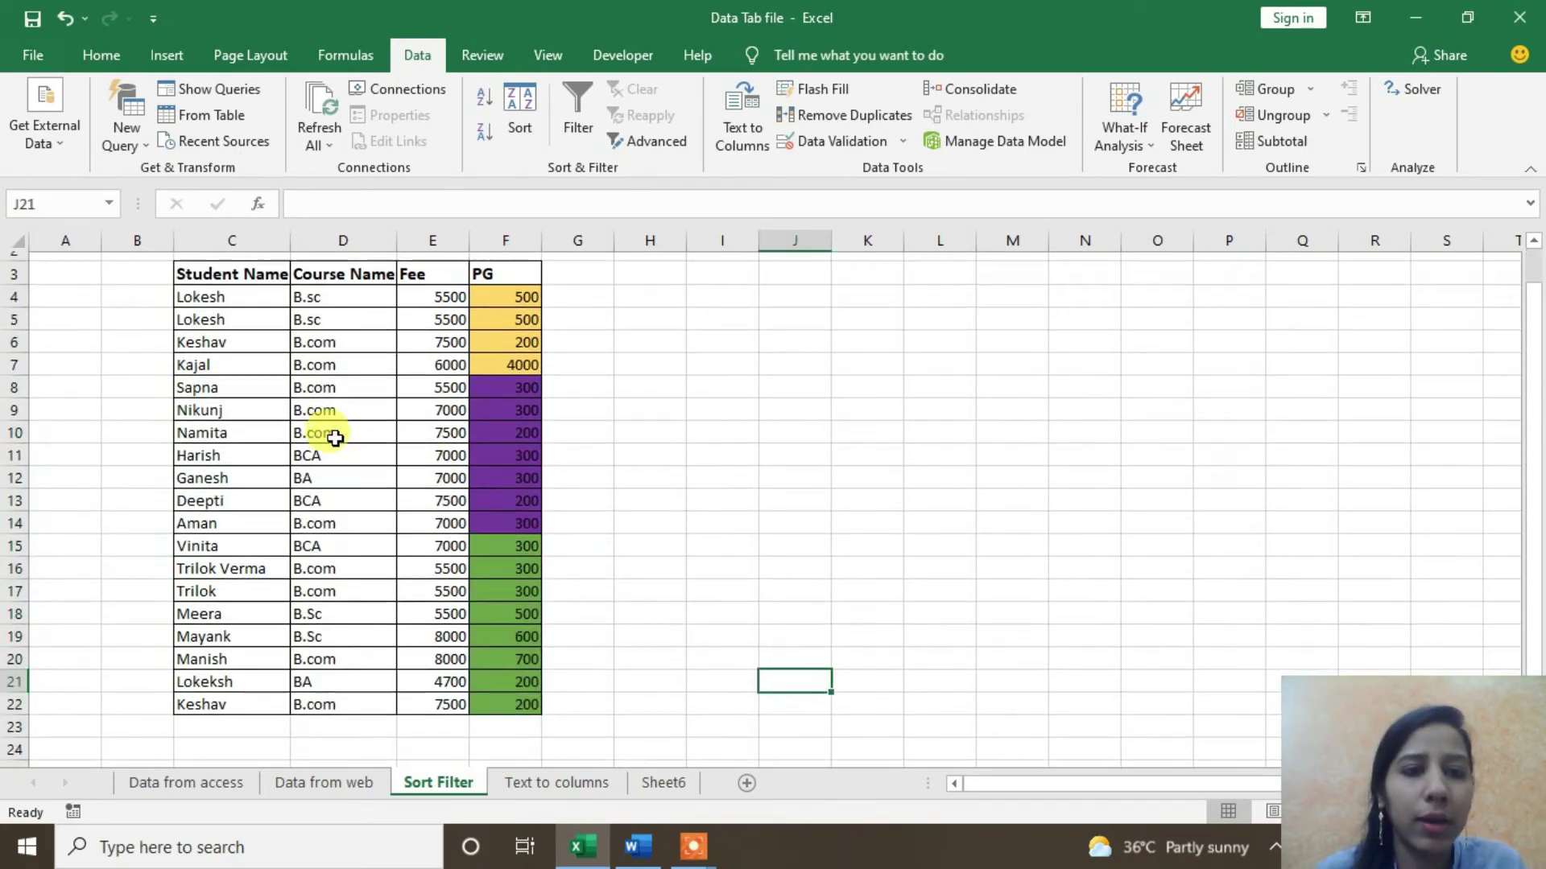
pyautogui.scroll(1, 335, 432)
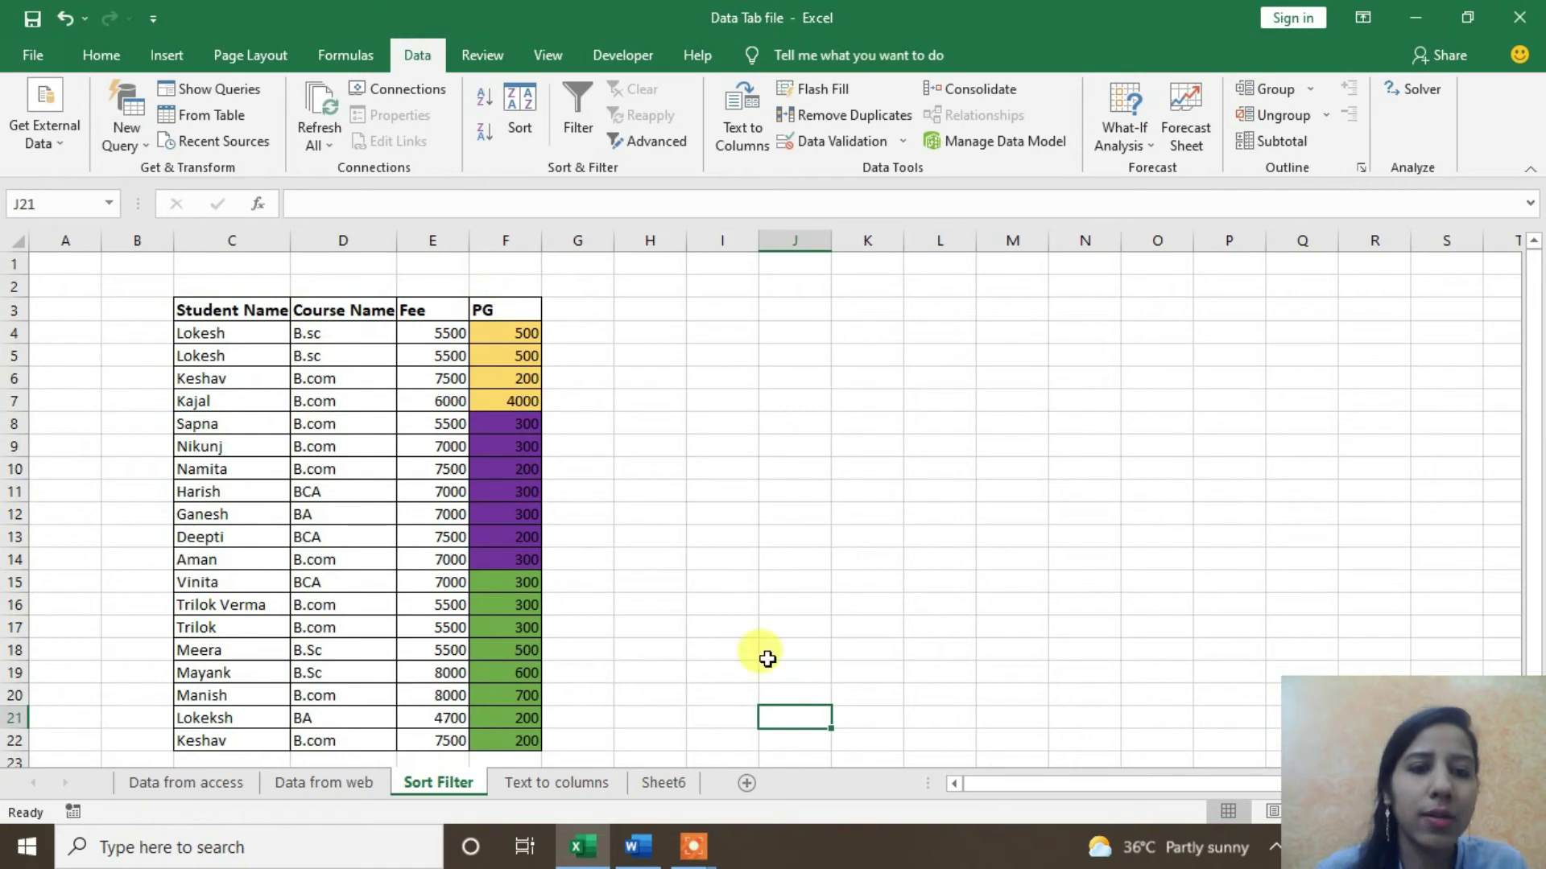
pyautogui.click(506, 473)
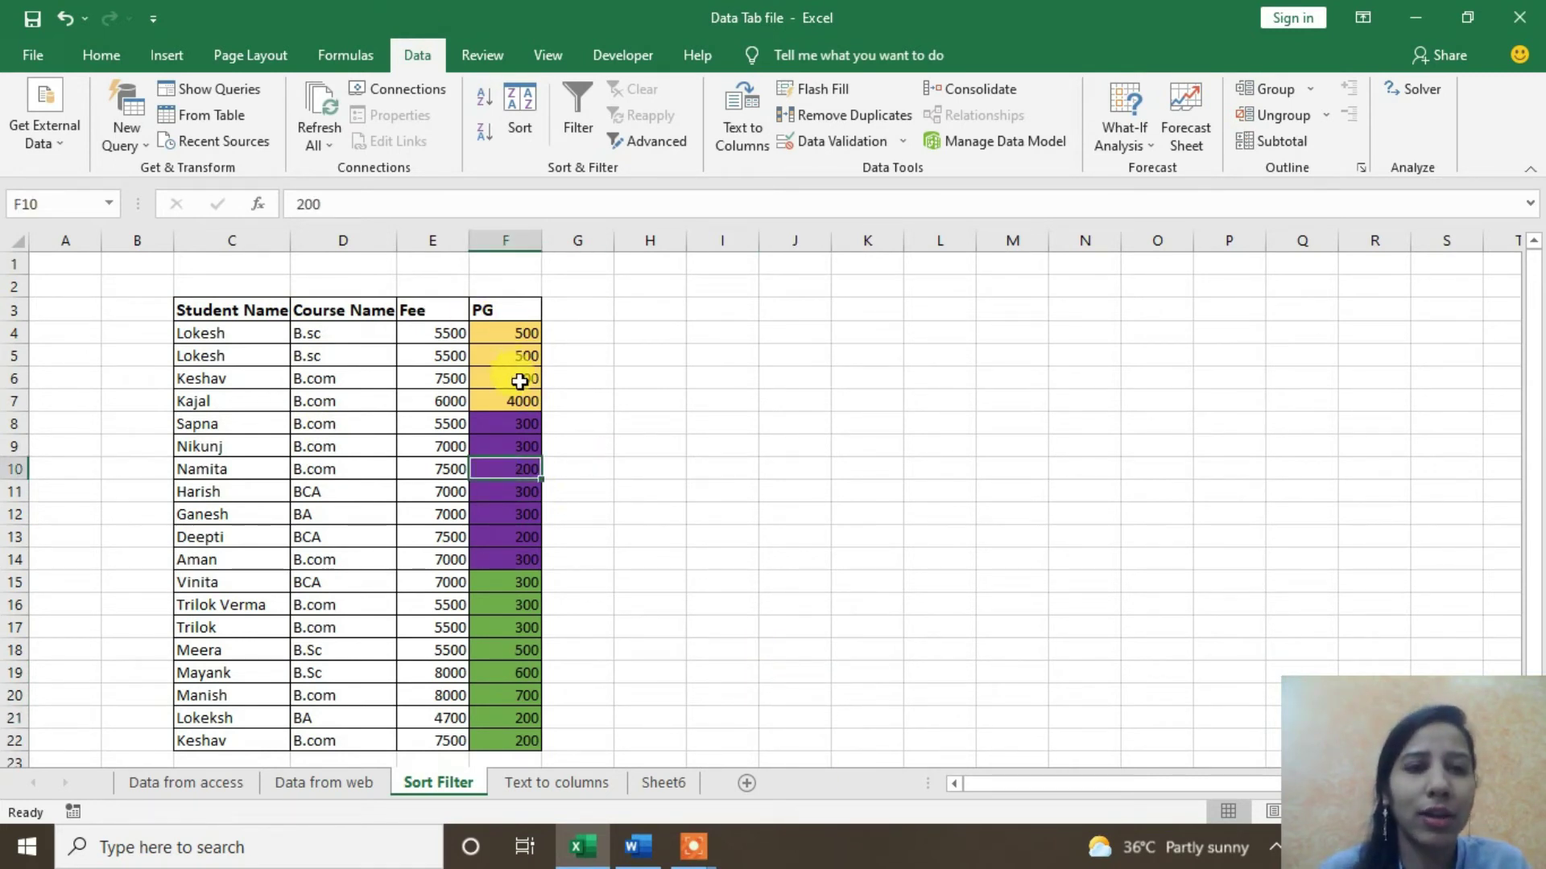
# Step: Delete the gold level from the student table's custom sort, apply the remaining purple and green levels, and recheck the sort settings
pyautogui.click(519, 109)
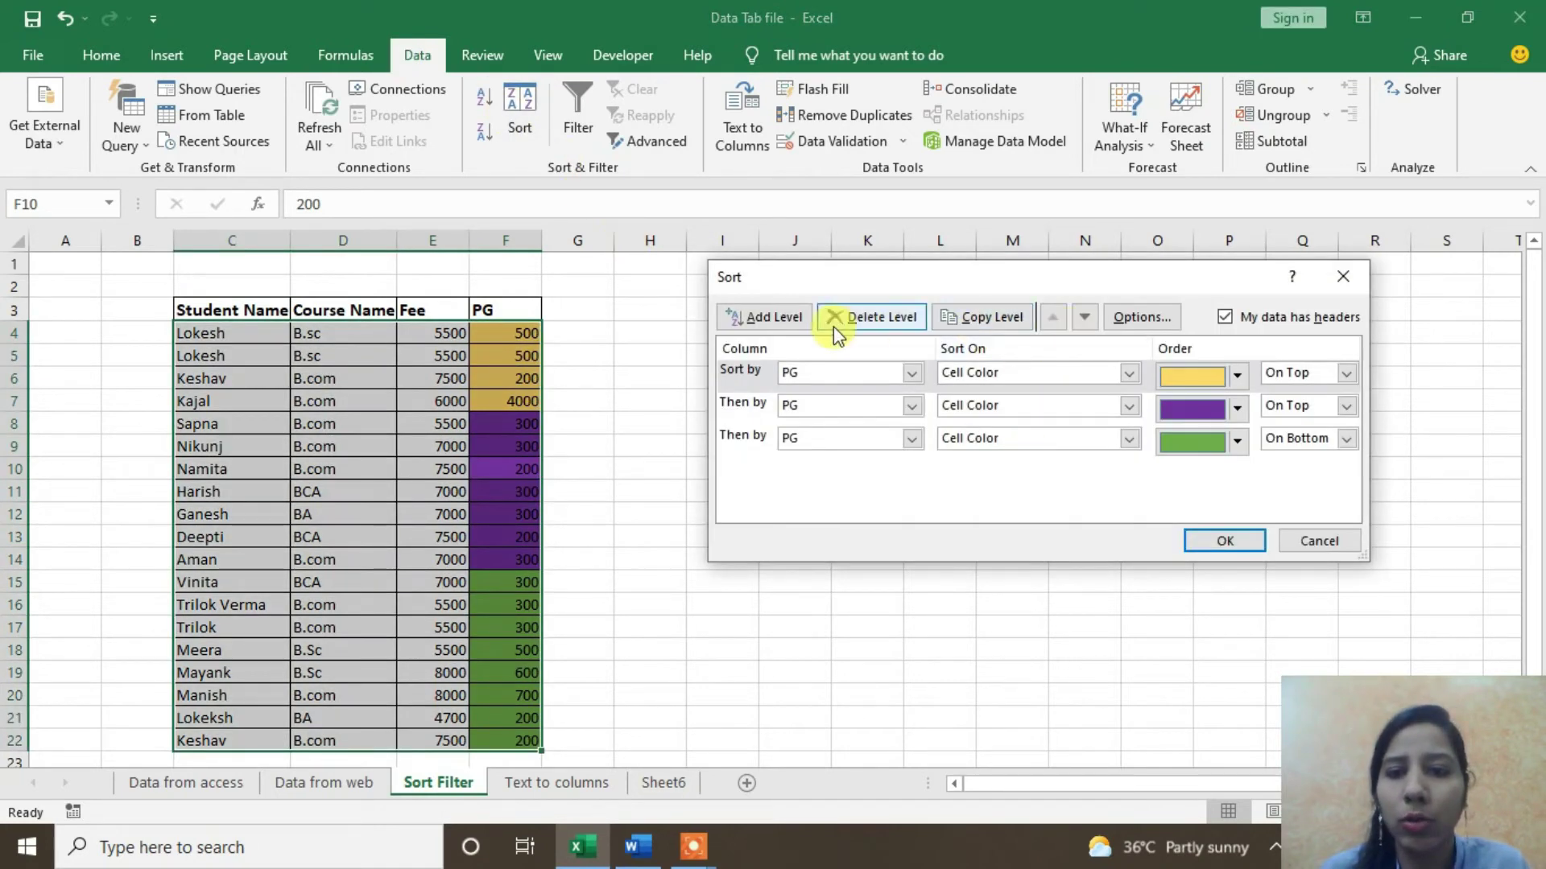
pyautogui.click(855, 324)
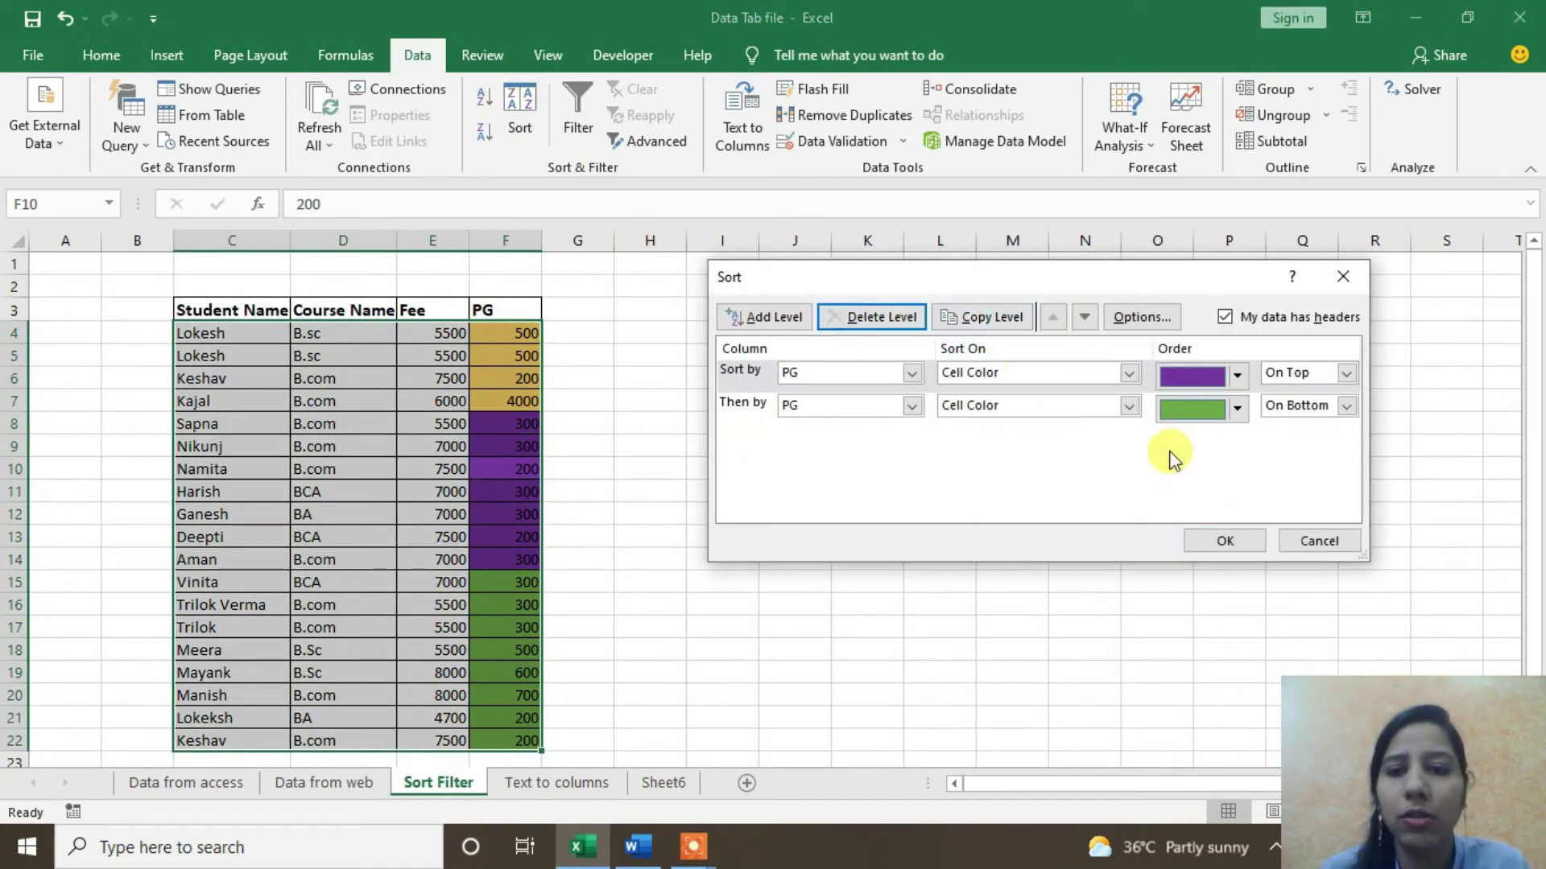
pyautogui.click(1223, 541)
pyautogui.click(793, 513)
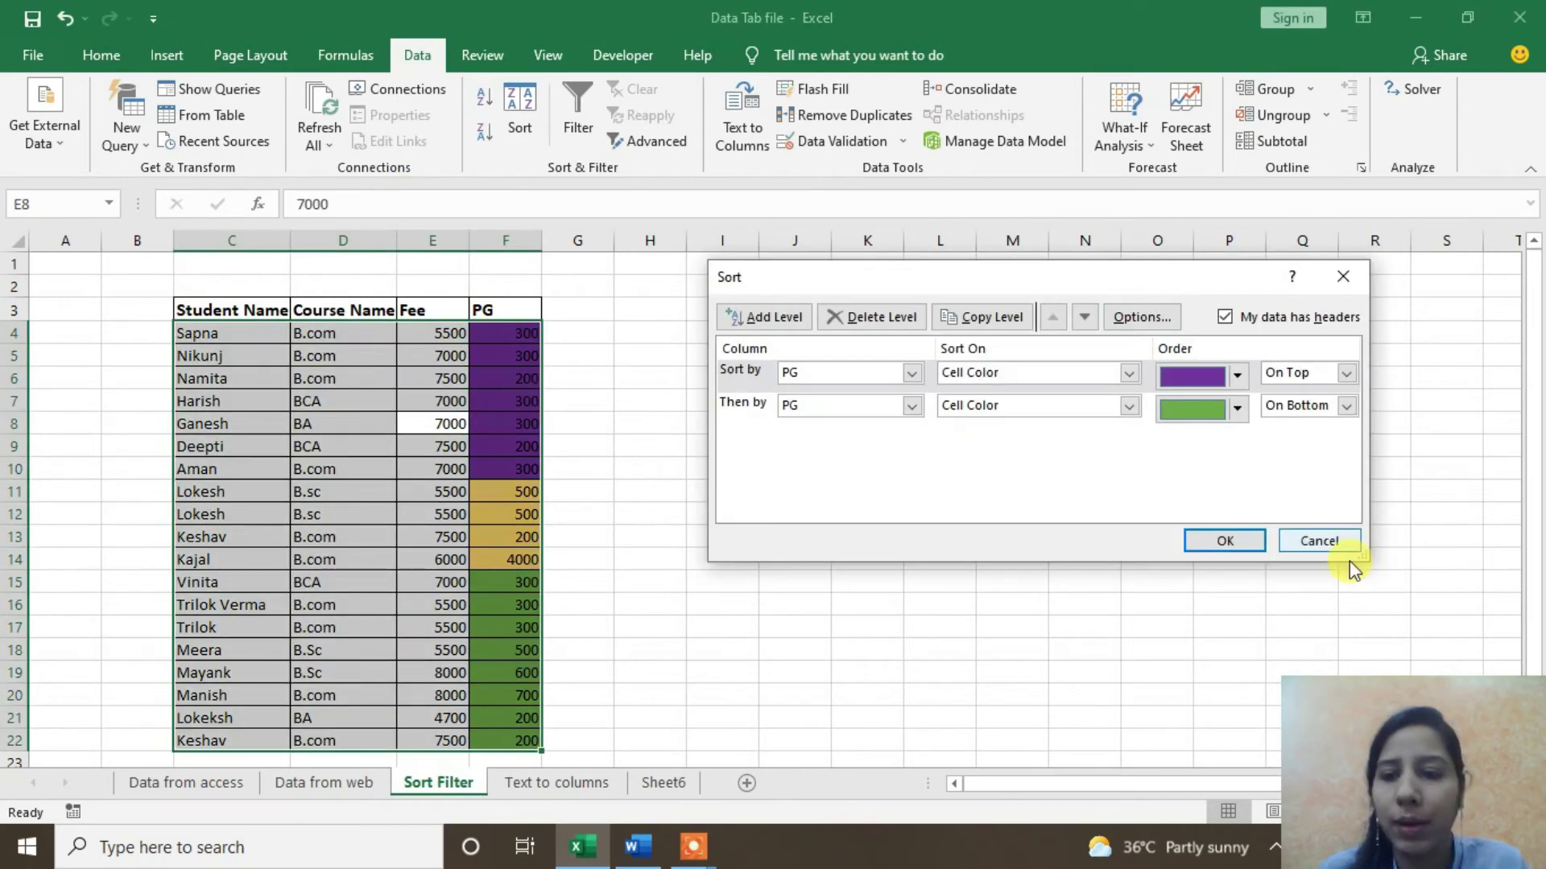
pyautogui.click(1347, 534)
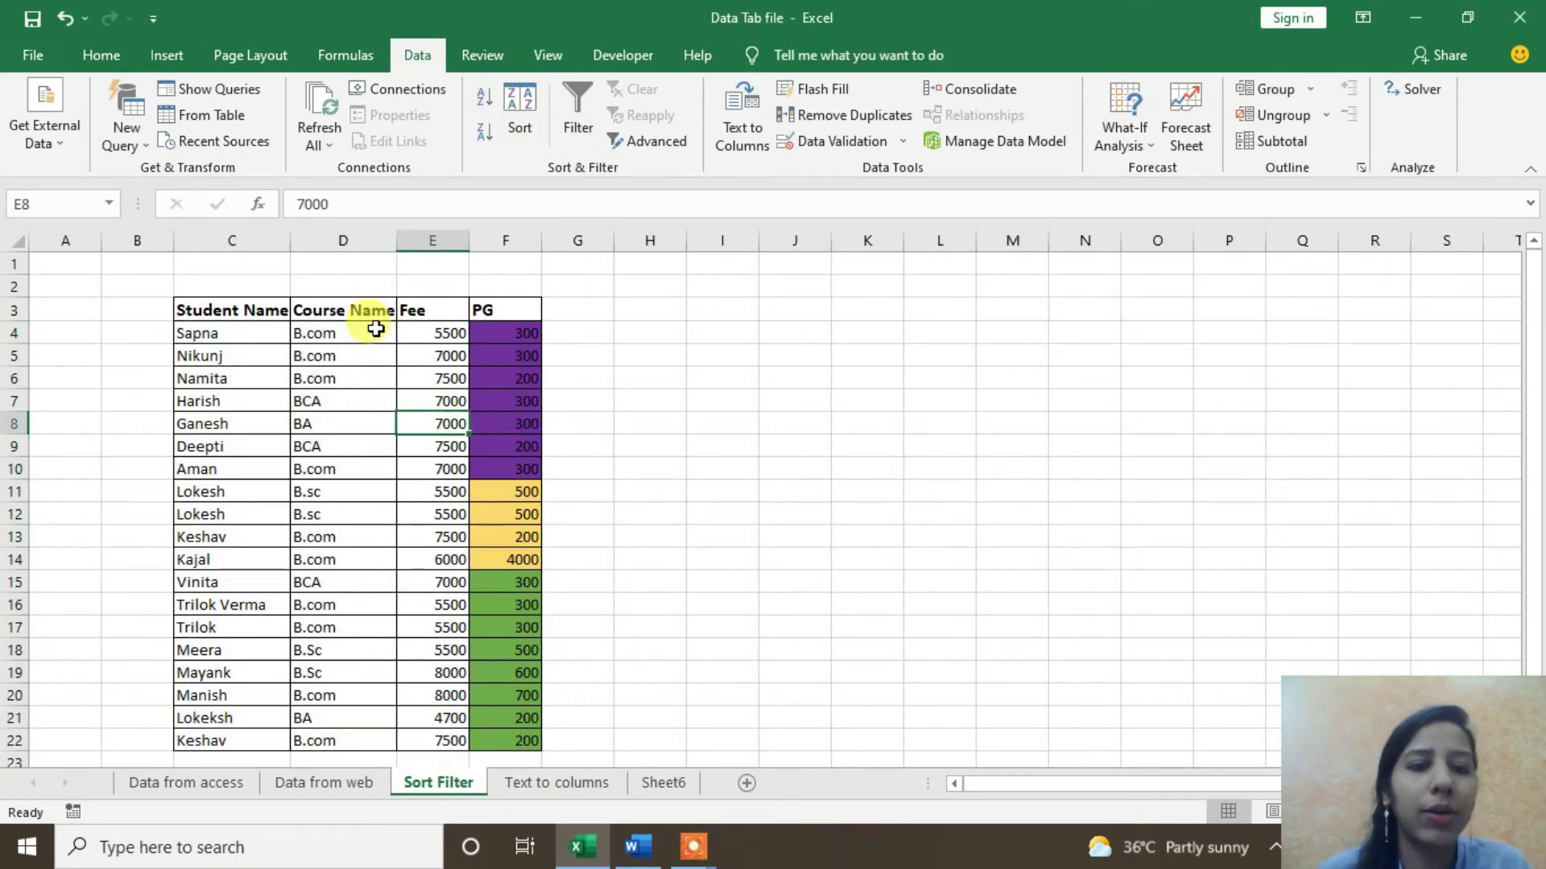
# Step: Turn on filtering for the student table and hide the fourth through eighth names listed in the Student Name filter
pyautogui.click(256, 317)
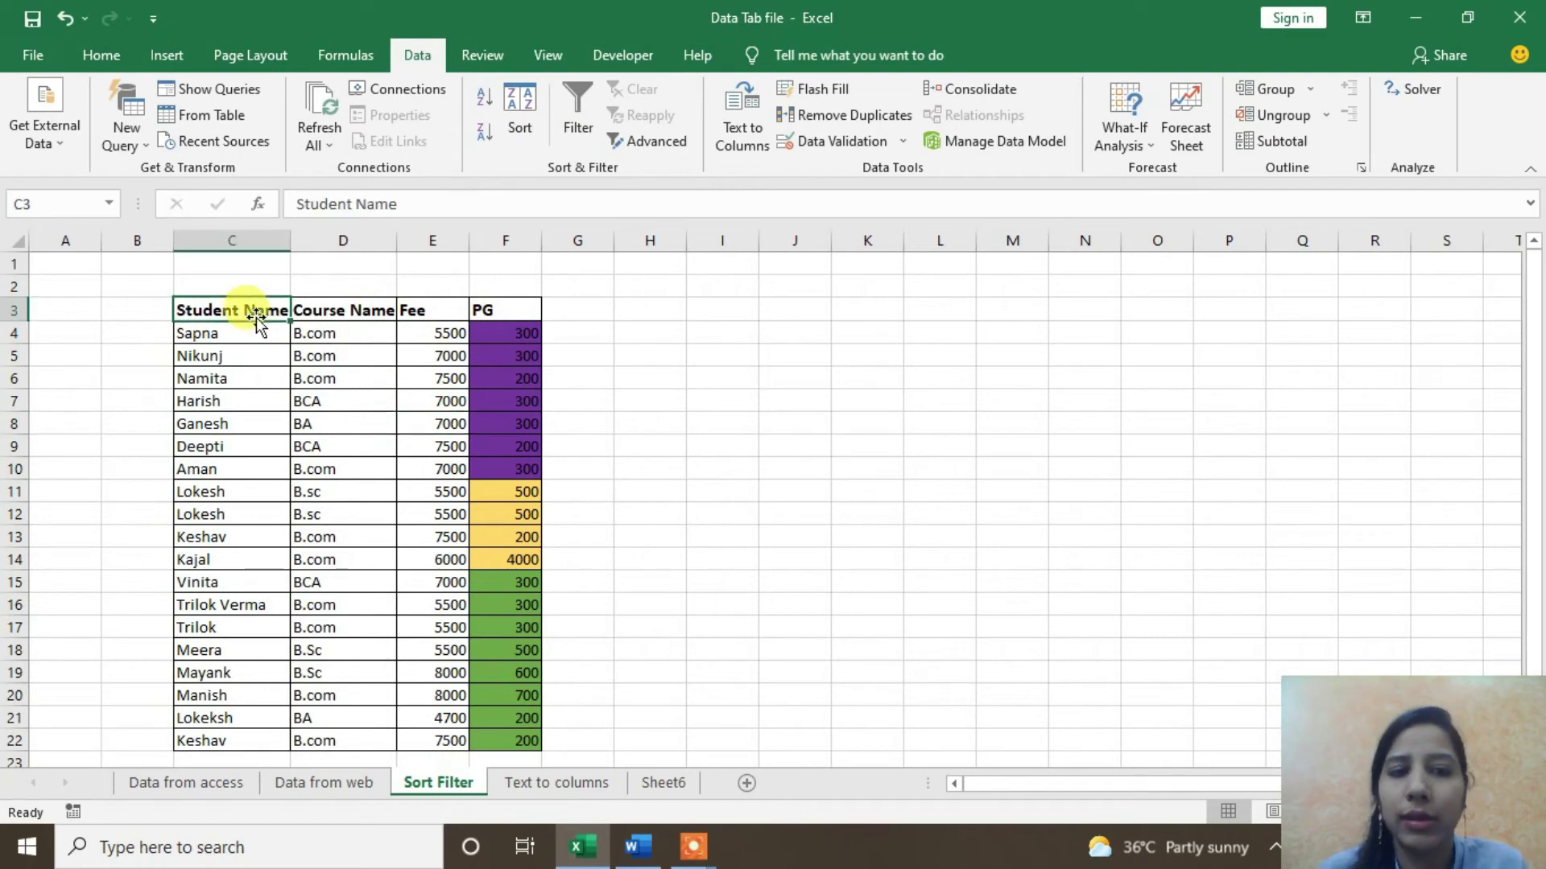
pyautogui.click(580, 125)
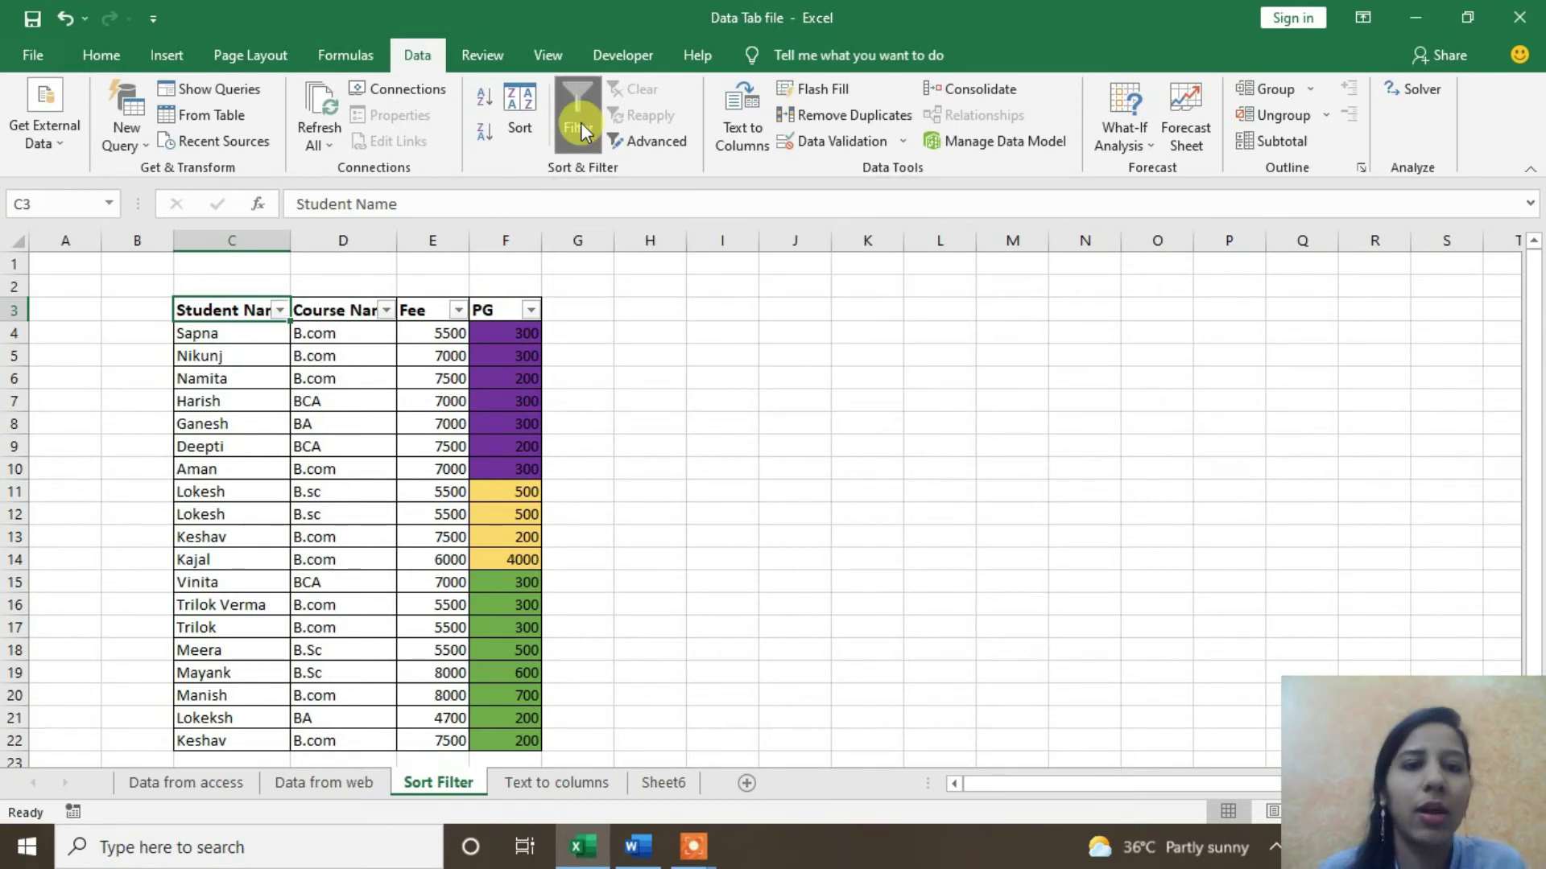
pyautogui.click(280, 311)
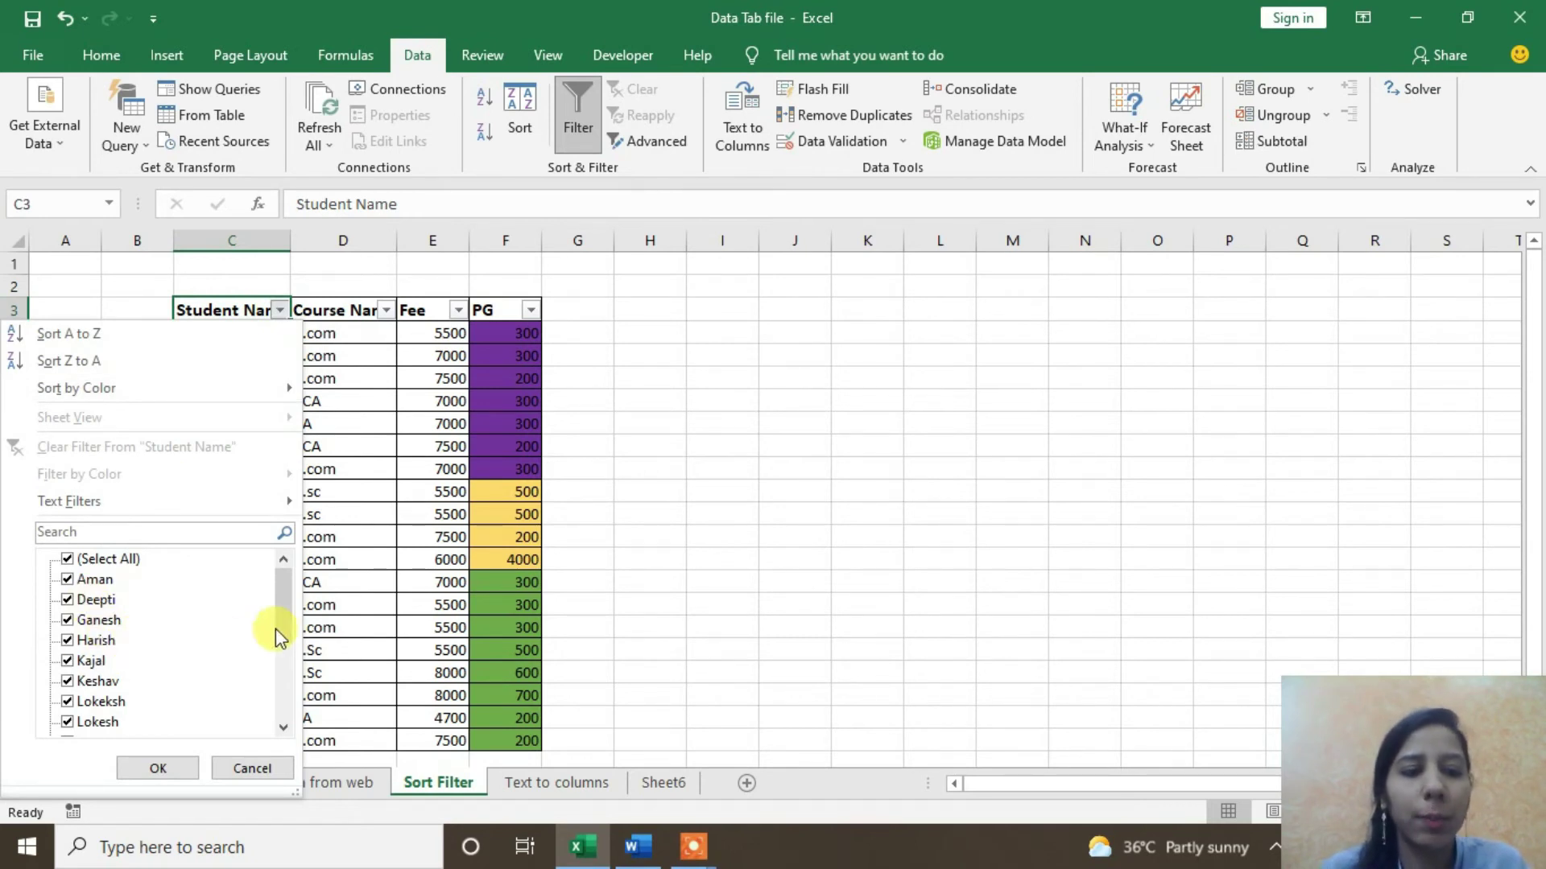
pyautogui.scroll(-2, 285, 636)
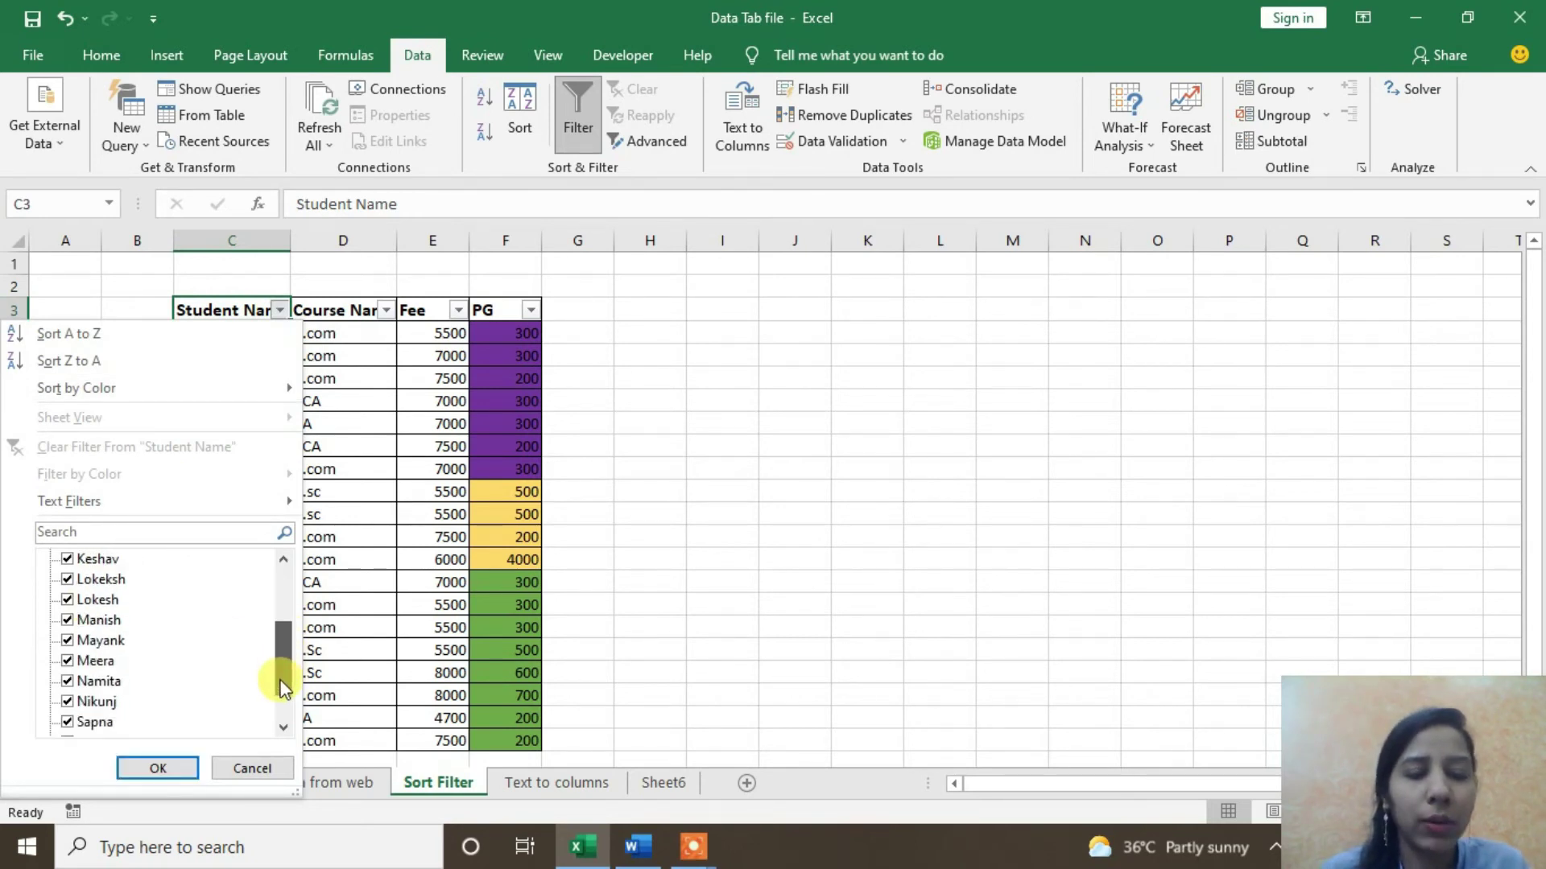
pyautogui.moveTo(281, 686); pyautogui.dragTo(278, 586)
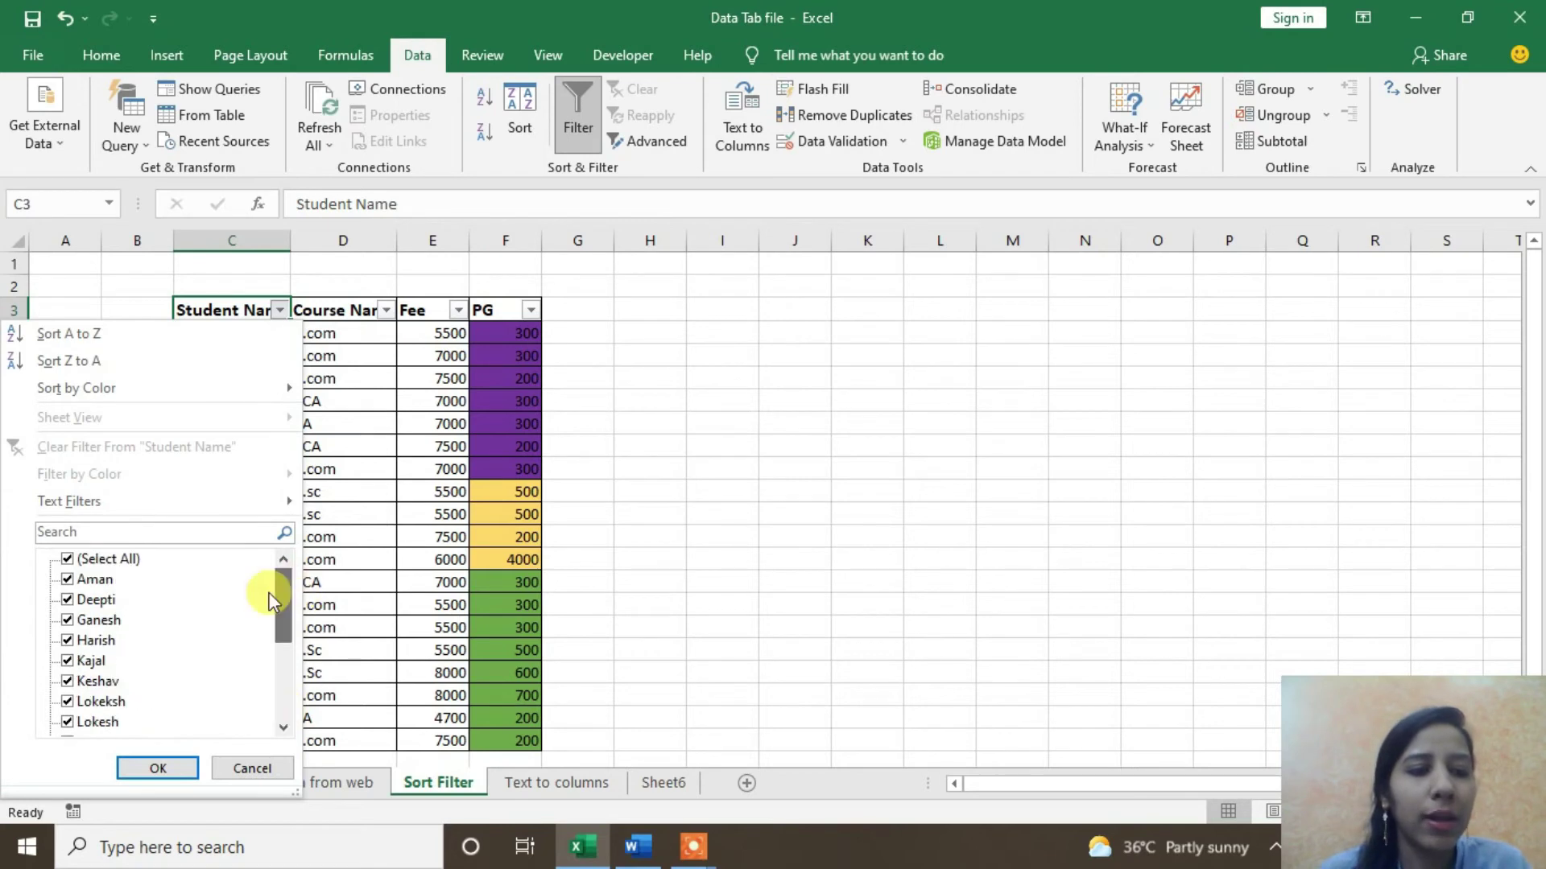
pyautogui.click(81, 643)
pyautogui.click(69, 661)
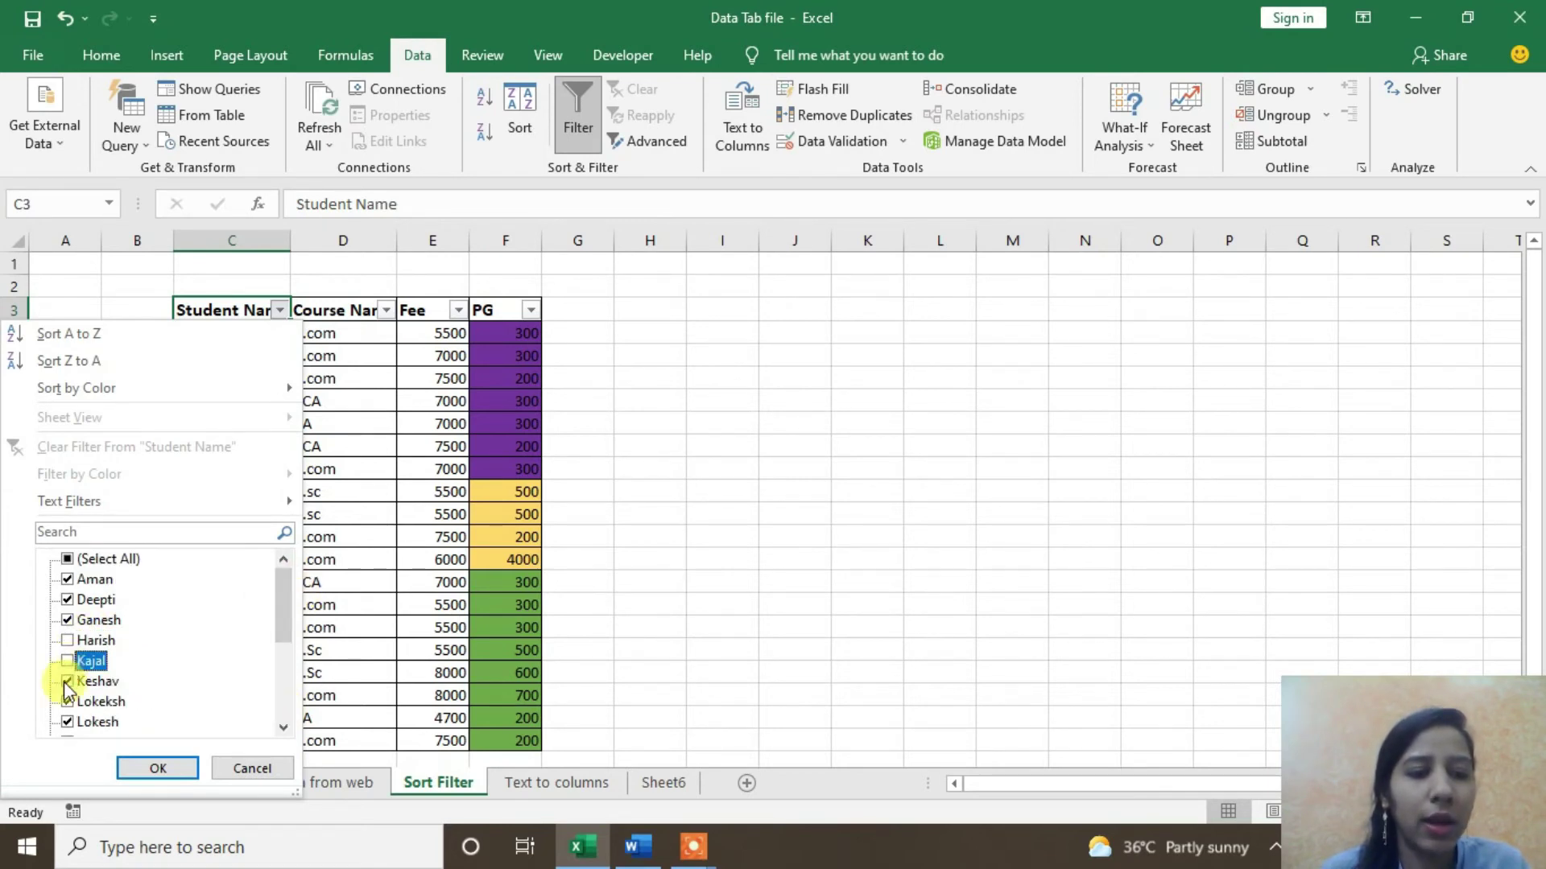
pyautogui.click(67, 681)
pyautogui.click(65, 701)
pyautogui.click(68, 722)
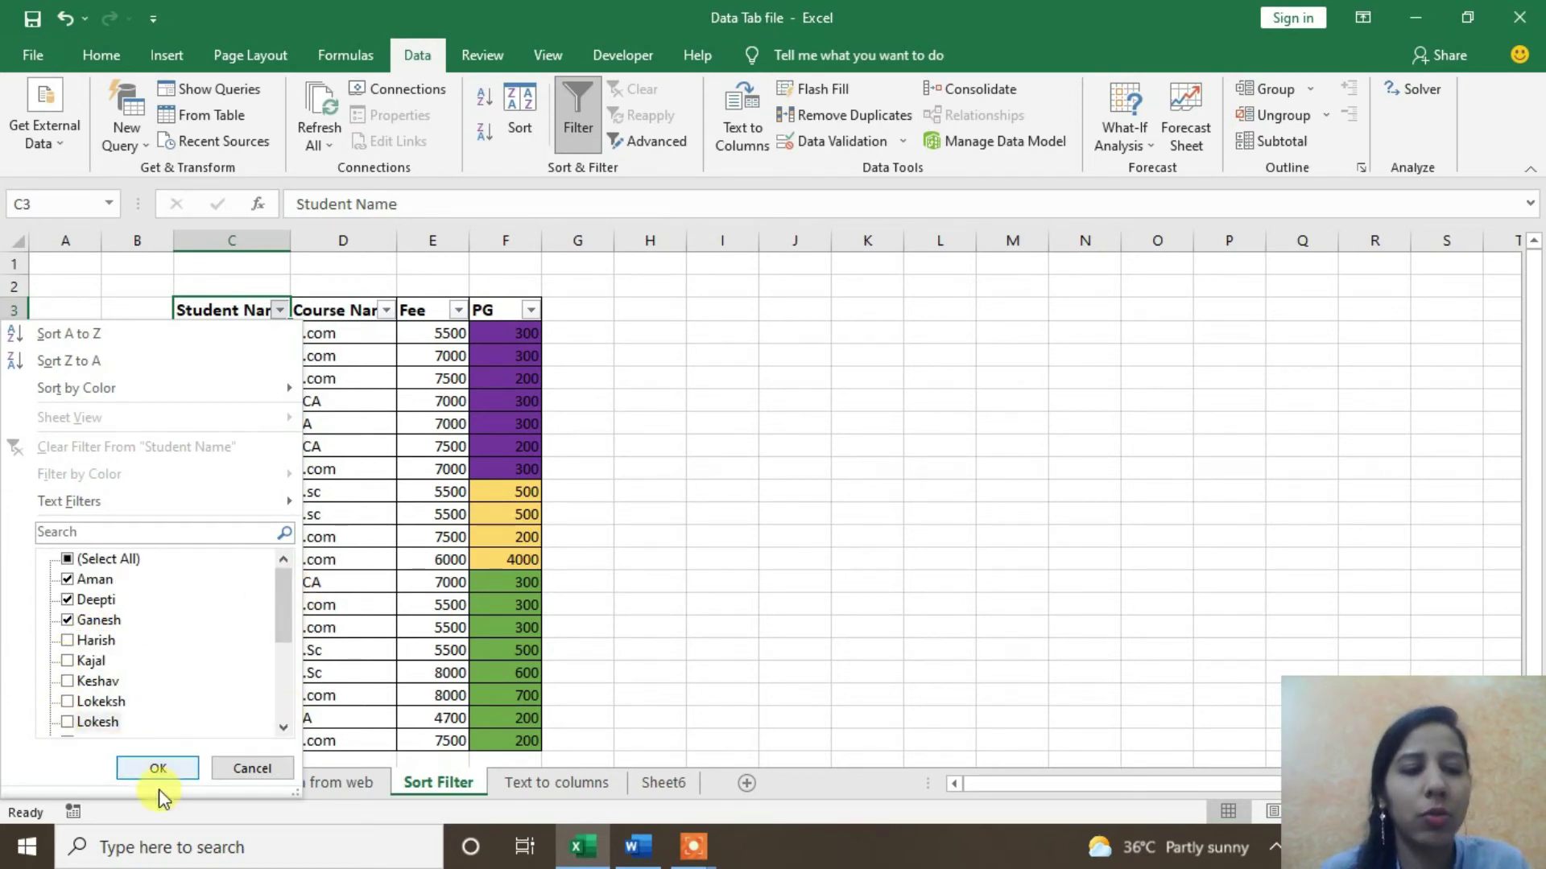
pyautogui.click(160, 768)
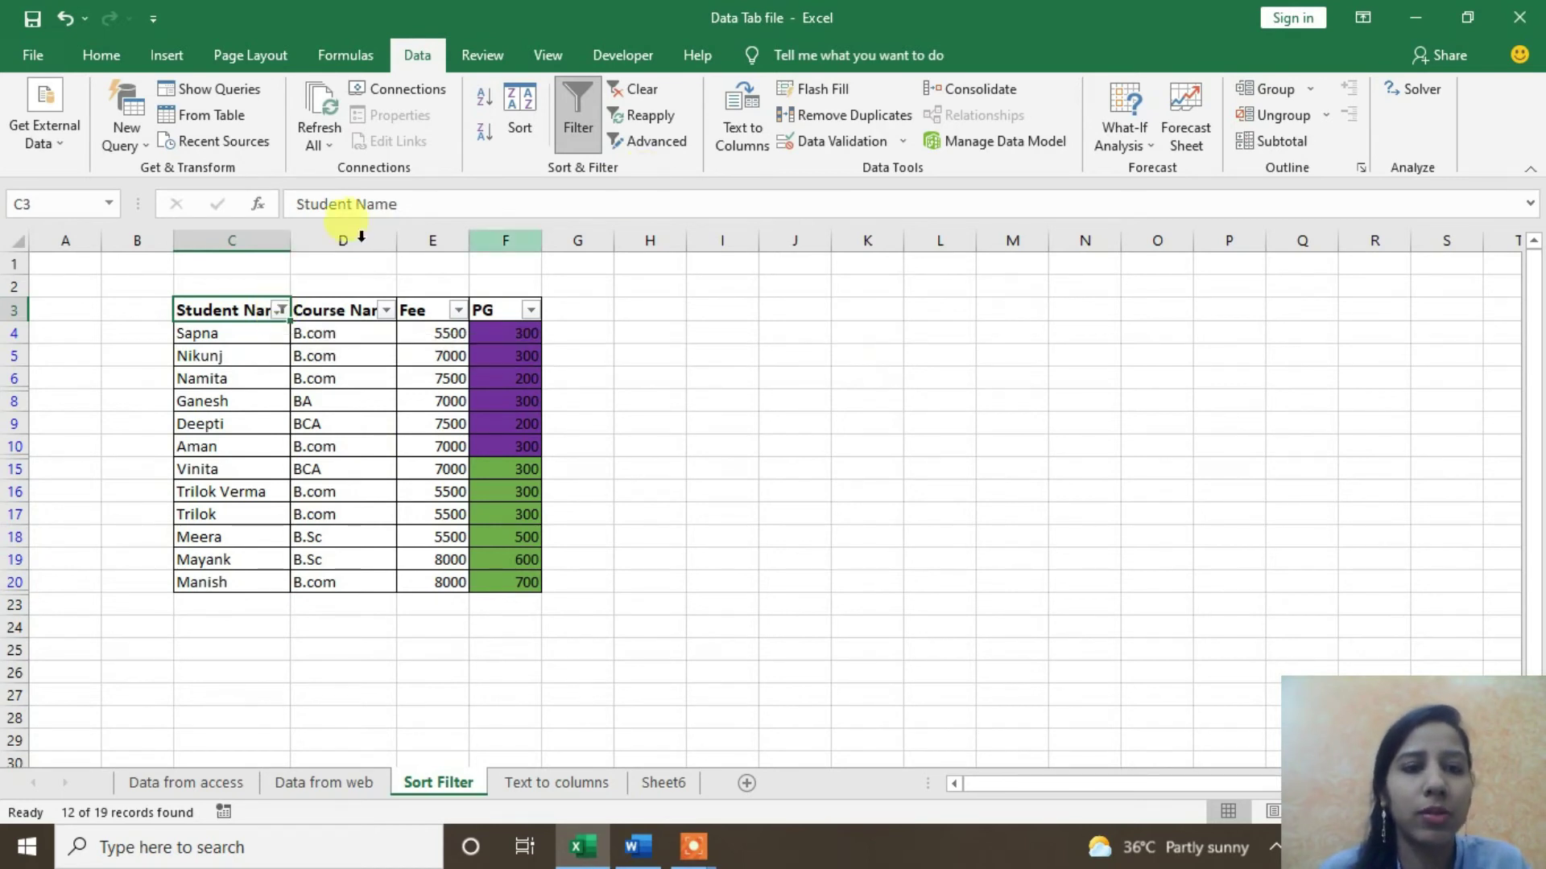
# Step: Clear the Student Name filter to restore all table rows
pyautogui.click(644, 90)
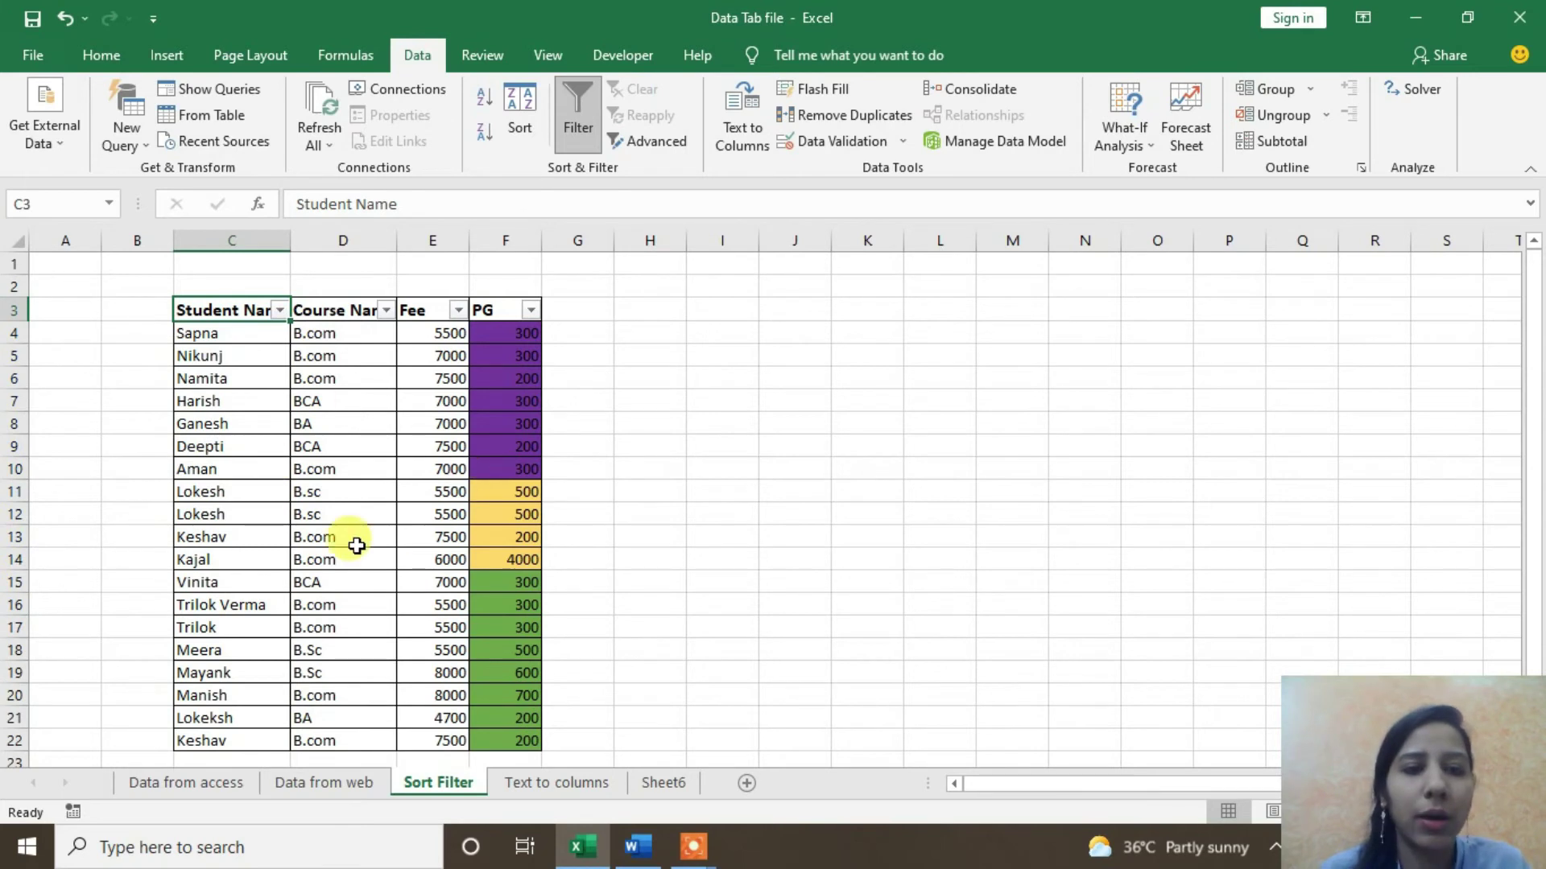
pyautogui.click(363, 537)
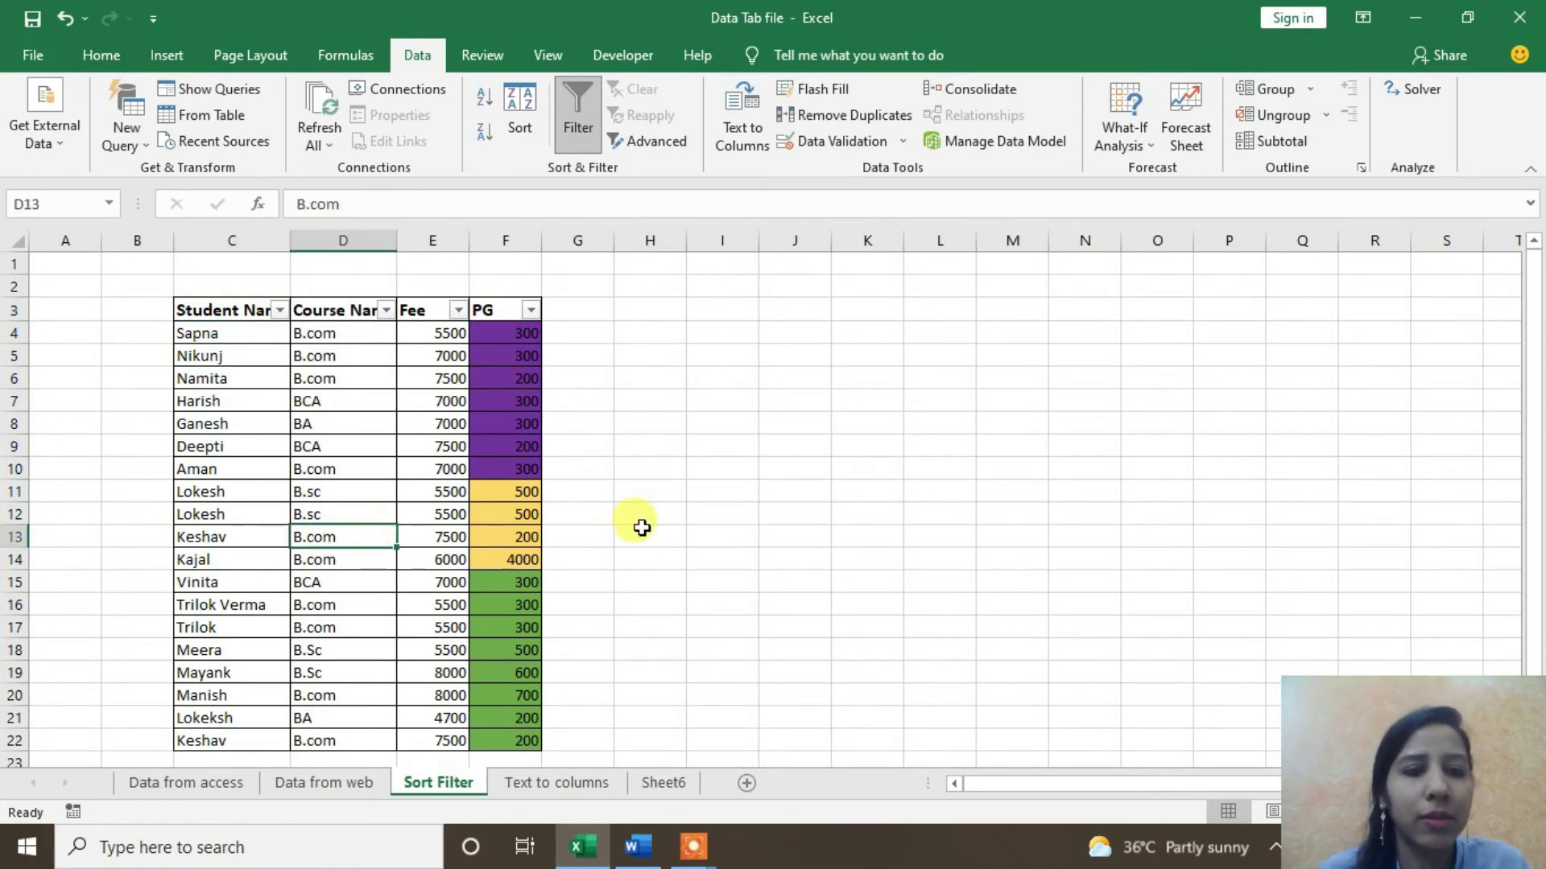
pyautogui.click(596, 492)
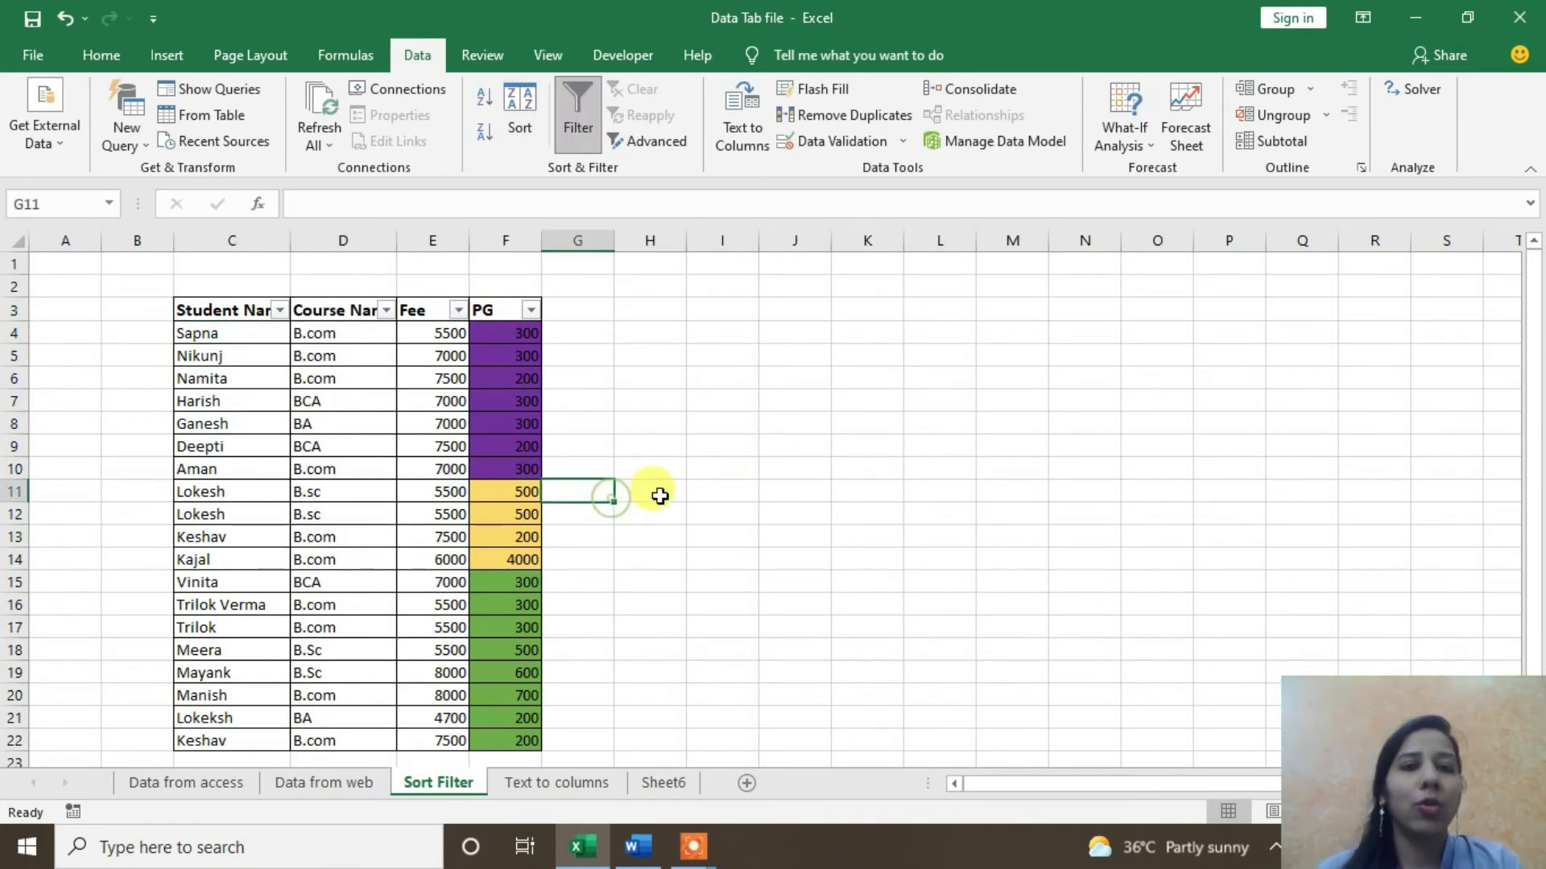
pyautogui.click(321, 385)
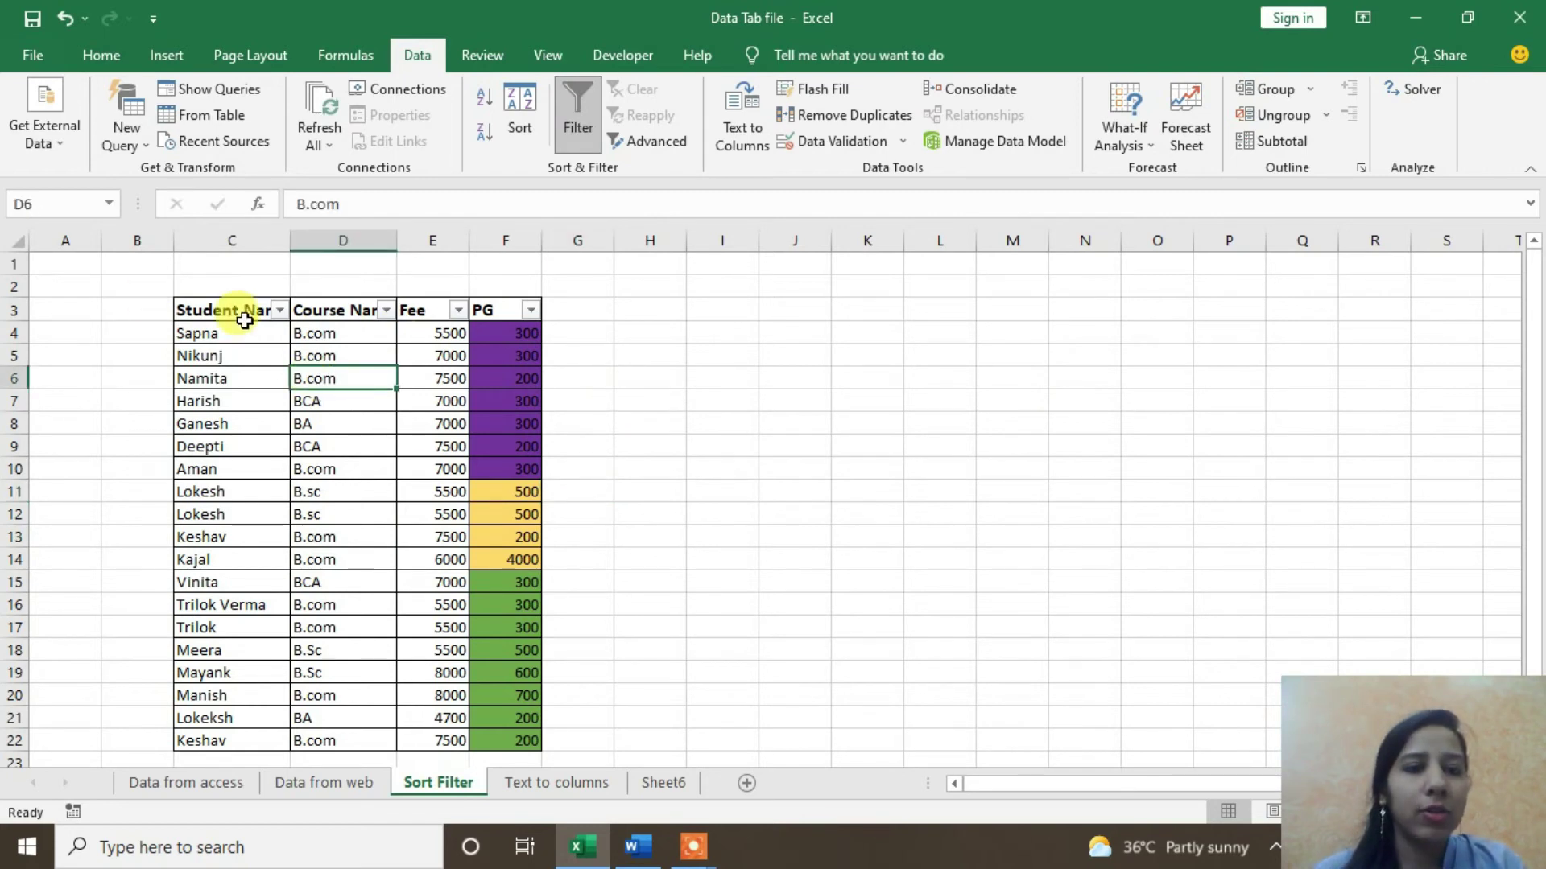
pyautogui.click(279, 311)
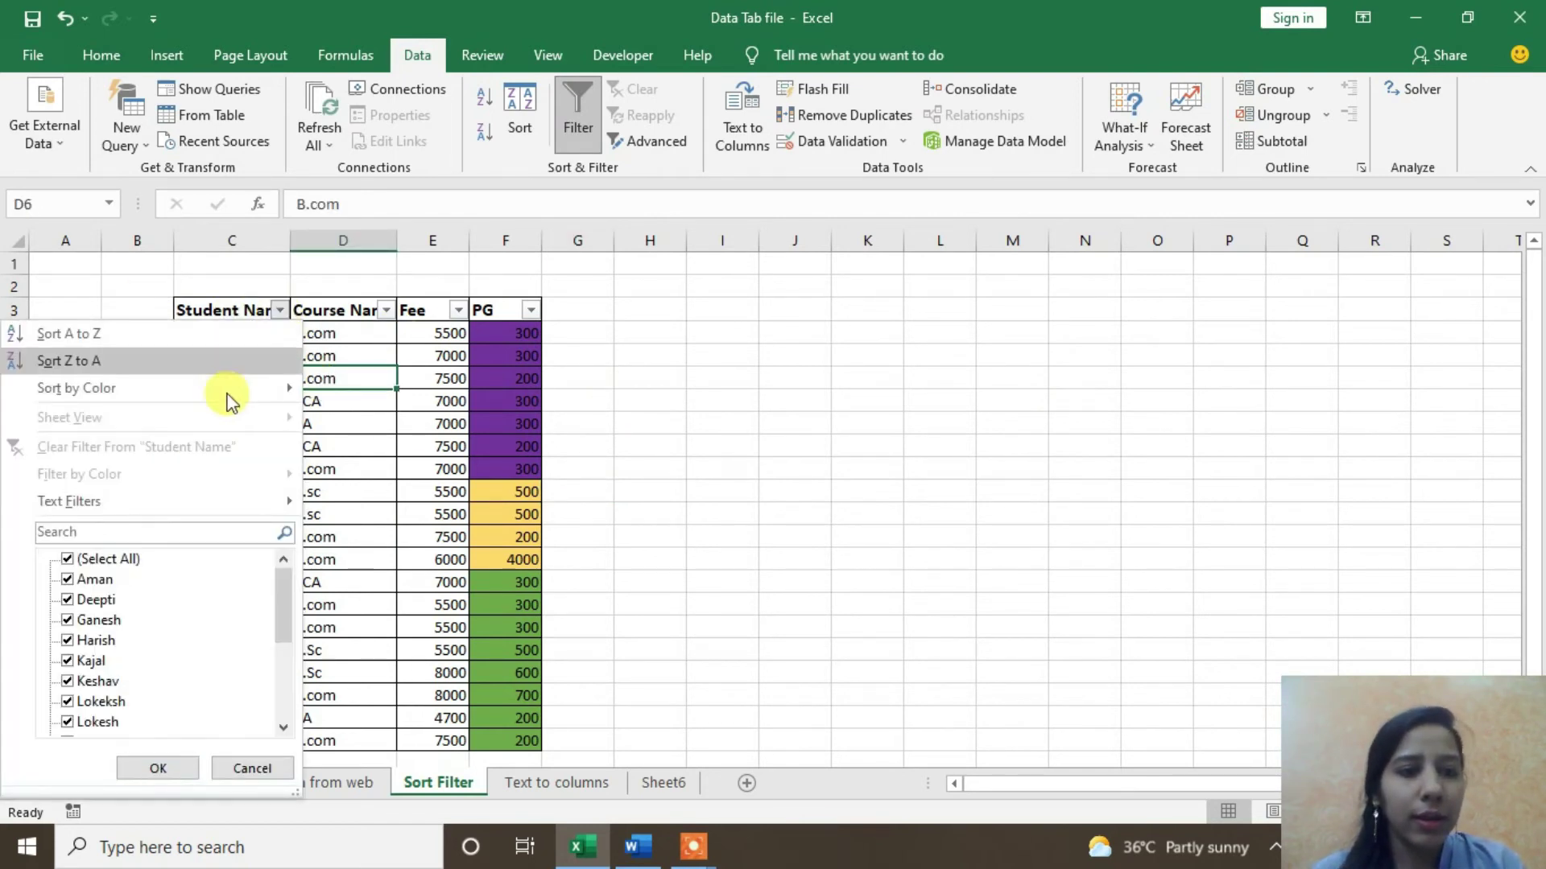
pyautogui.moveTo(200, 501)
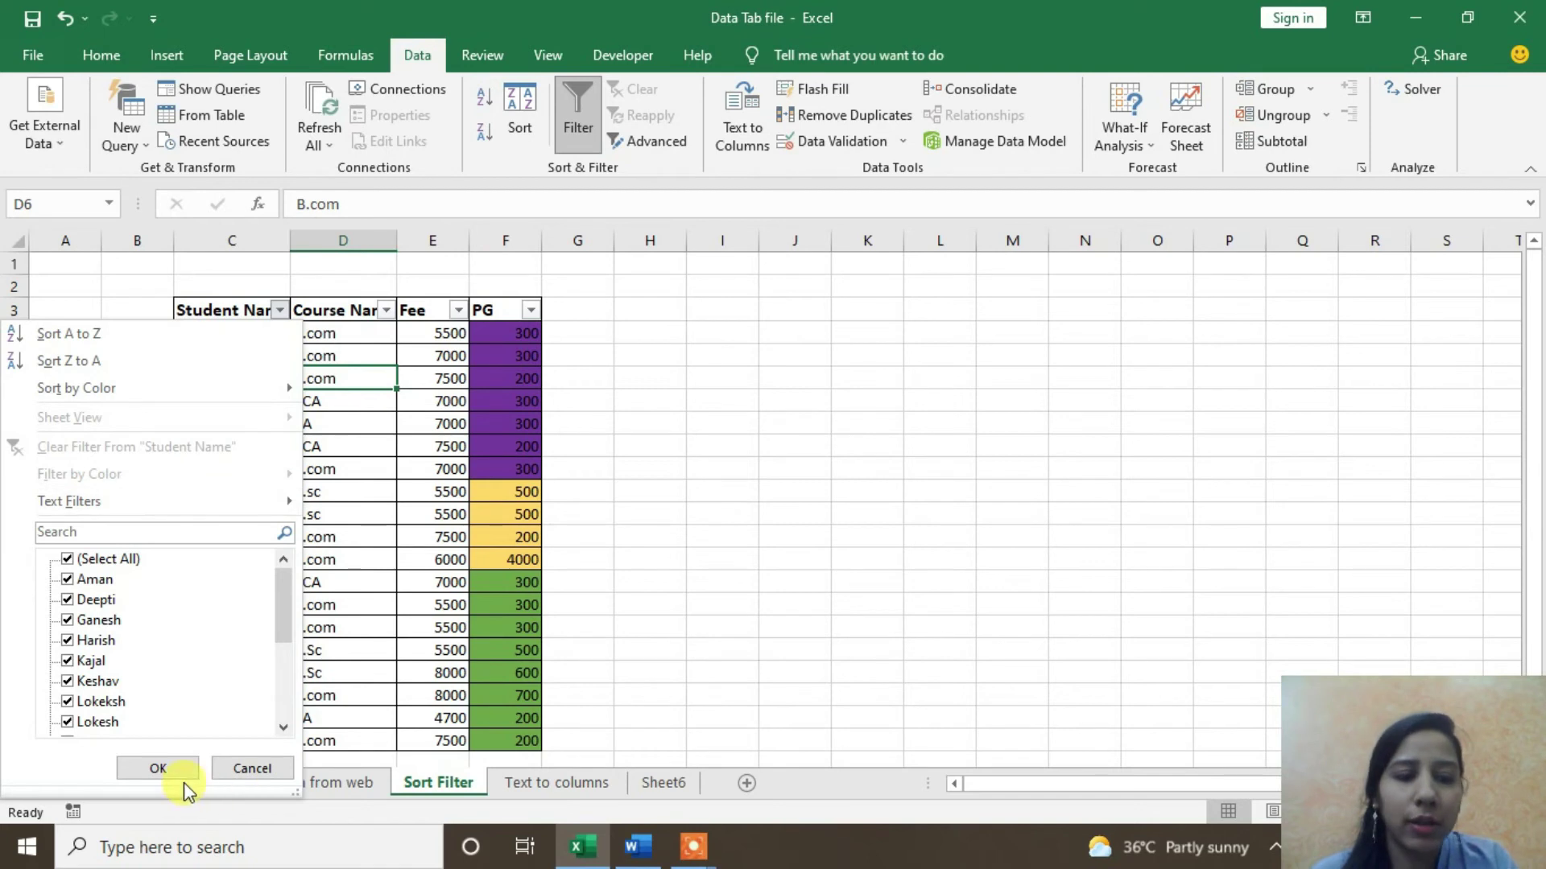
pyautogui.click(161, 769)
# Step: Filter the Fee column with a number filter for values greater than 7000
pyautogui.click(421, 359)
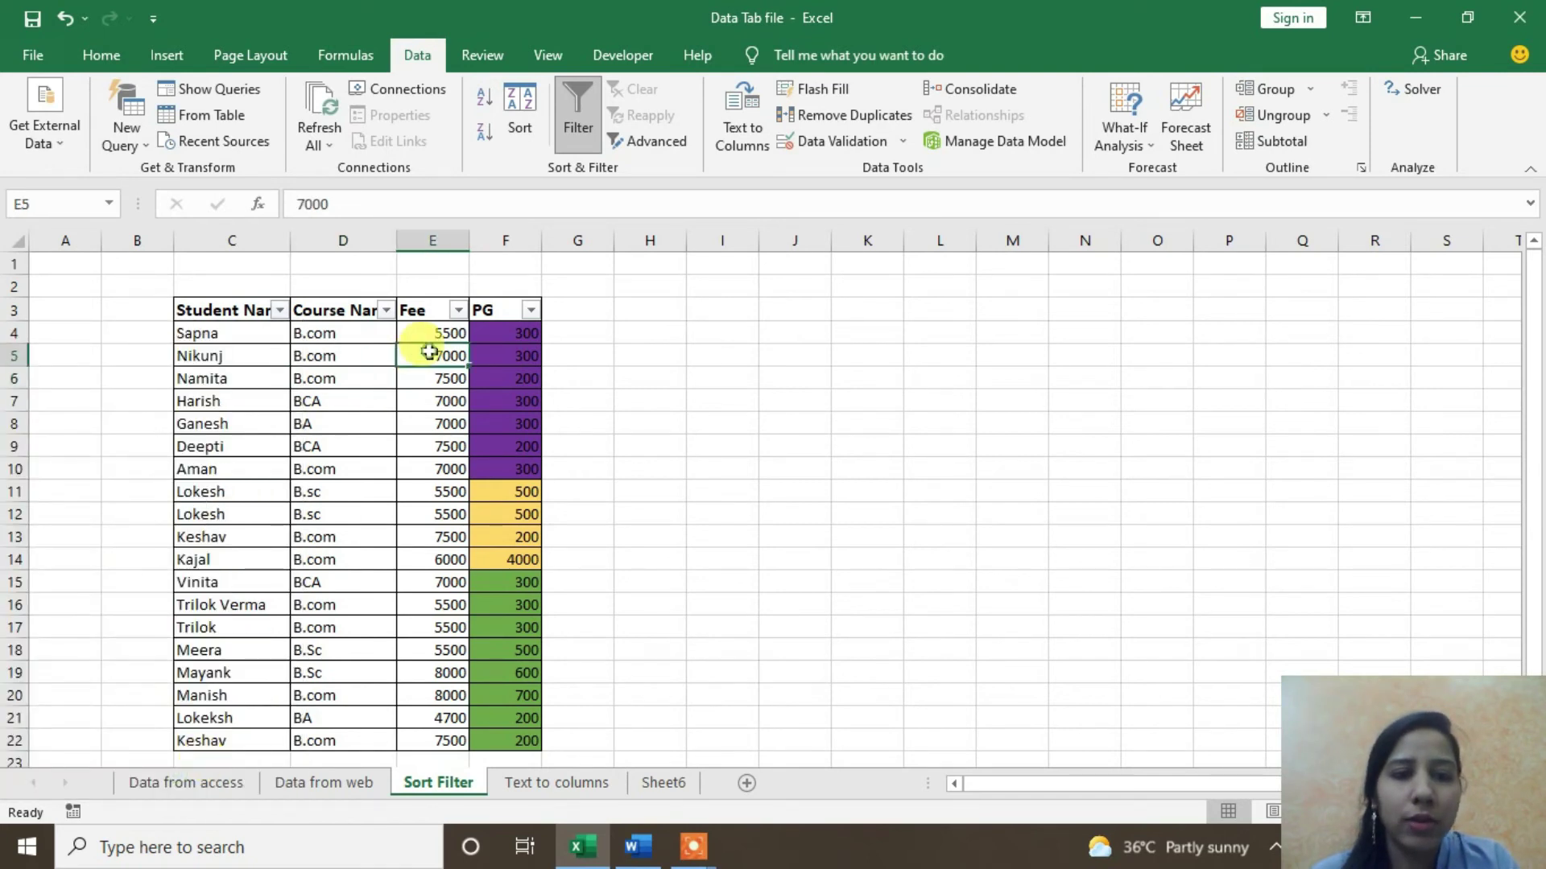
pyautogui.click(436, 310)
pyautogui.rightClick(448, 310)
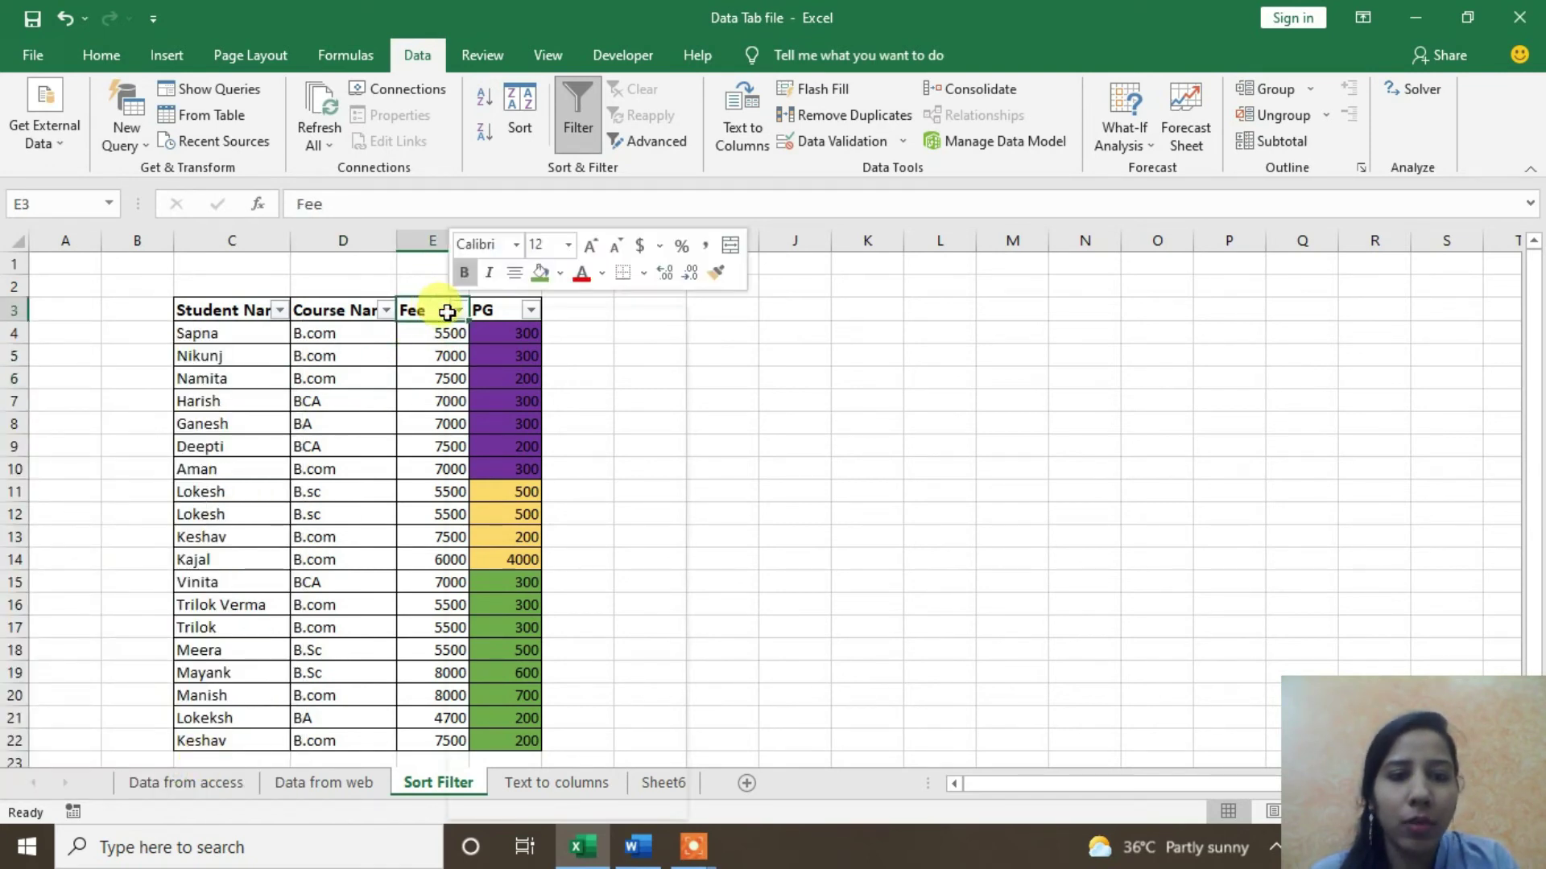
pyautogui.click(455, 310)
pyautogui.click(300, 507)
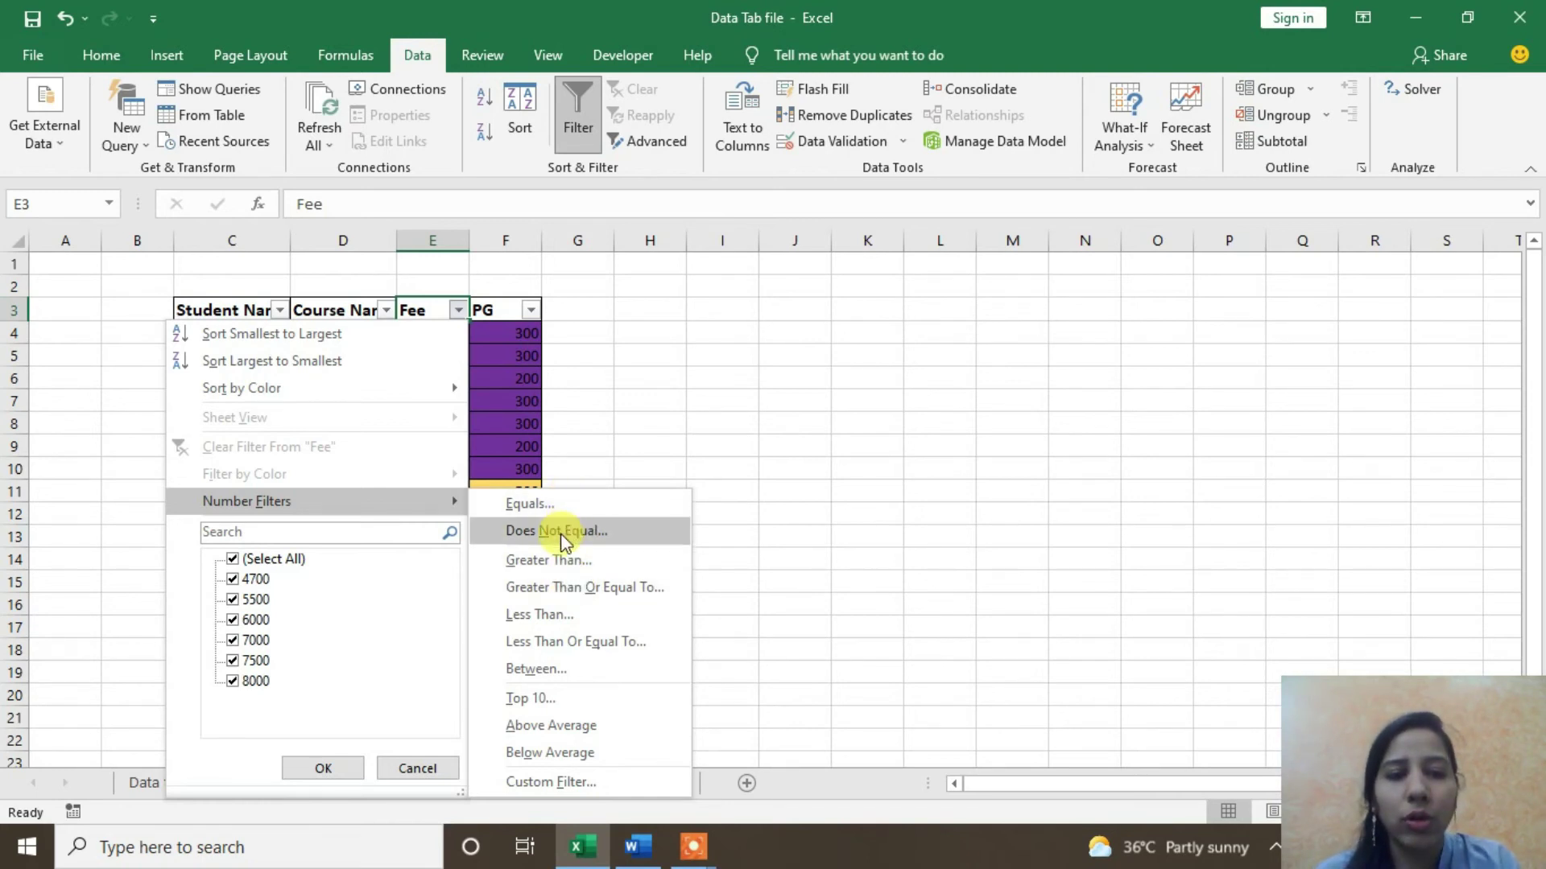
pyautogui.click(555, 569)
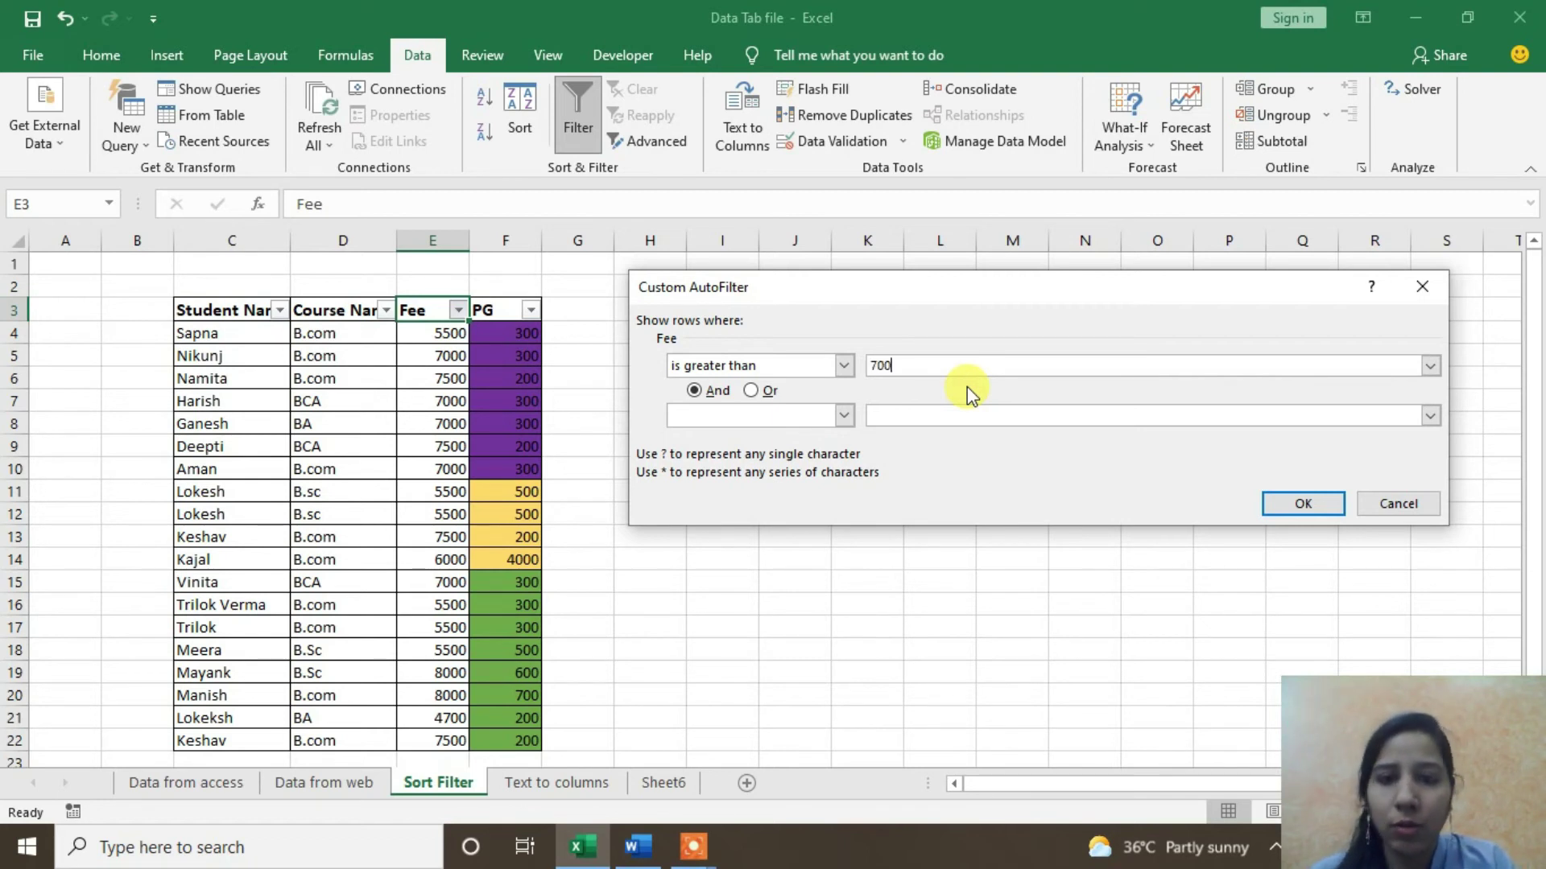
pyautogui.click(1302, 503)
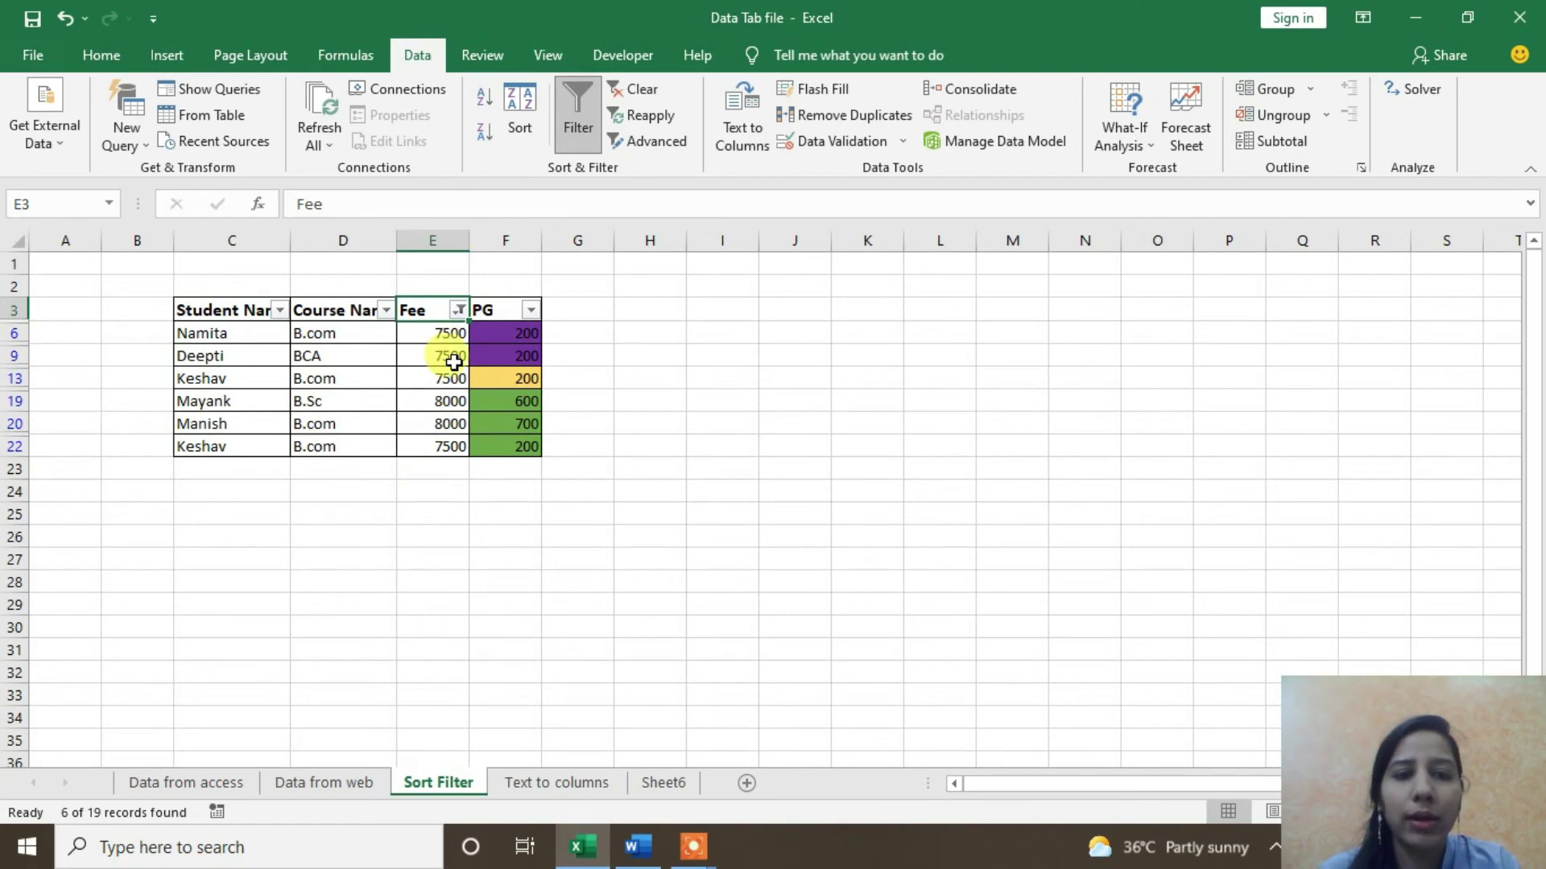
# Step: Clear the number filter on the Fee column
pyautogui.click(636, 89)
pyautogui.click(507, 455)
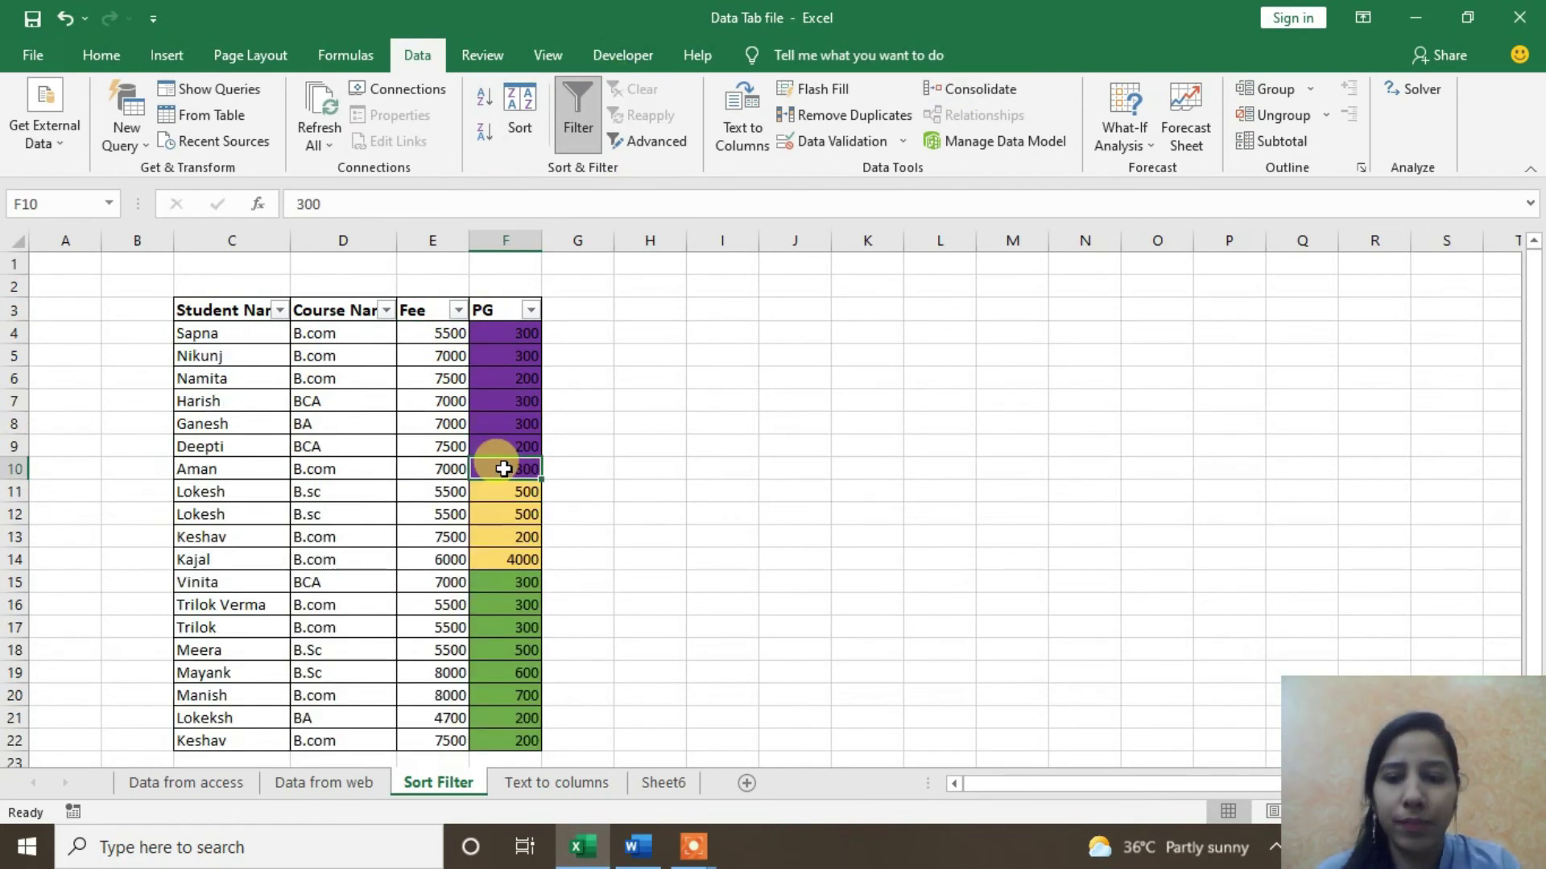
pyautogui.click(412, 382)
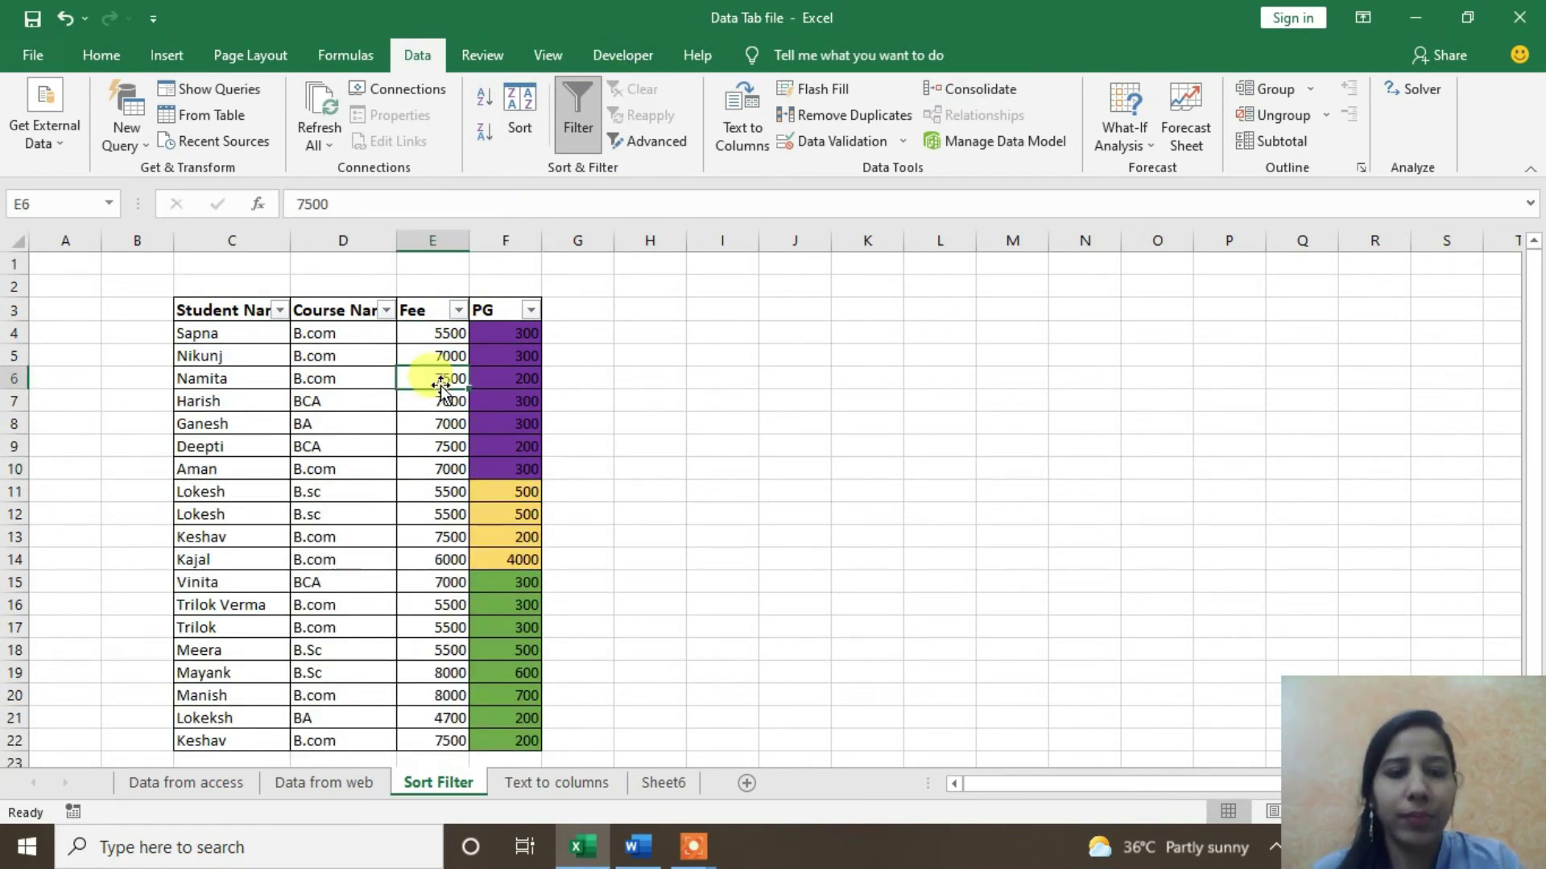
pyautogui.click(431, 310)
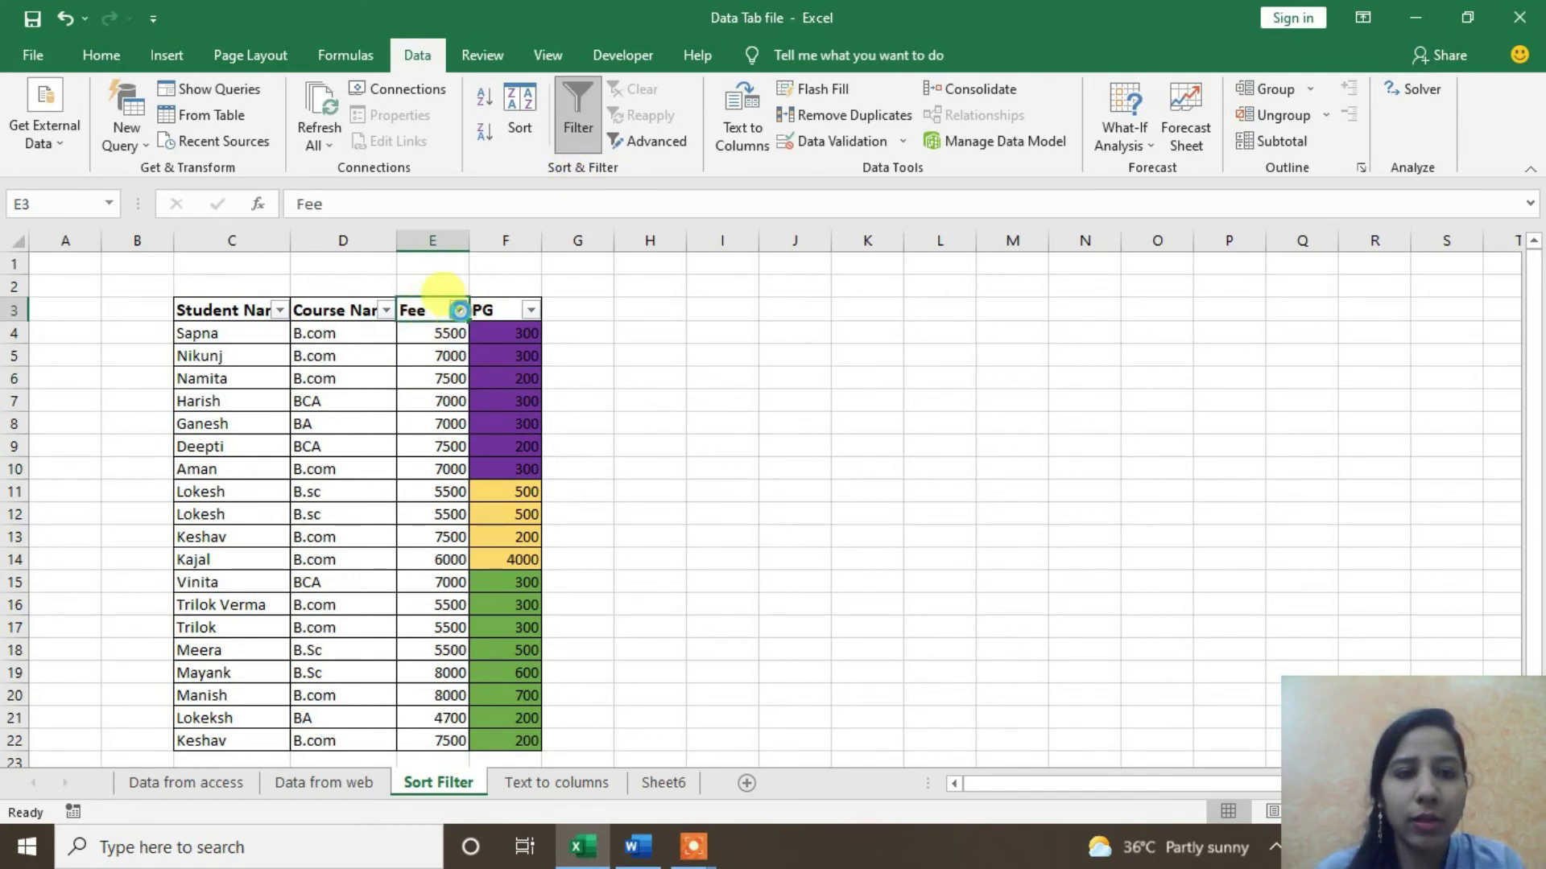
pyautogui.click(458, 310)
pyautogui.moveTo(287, 503)
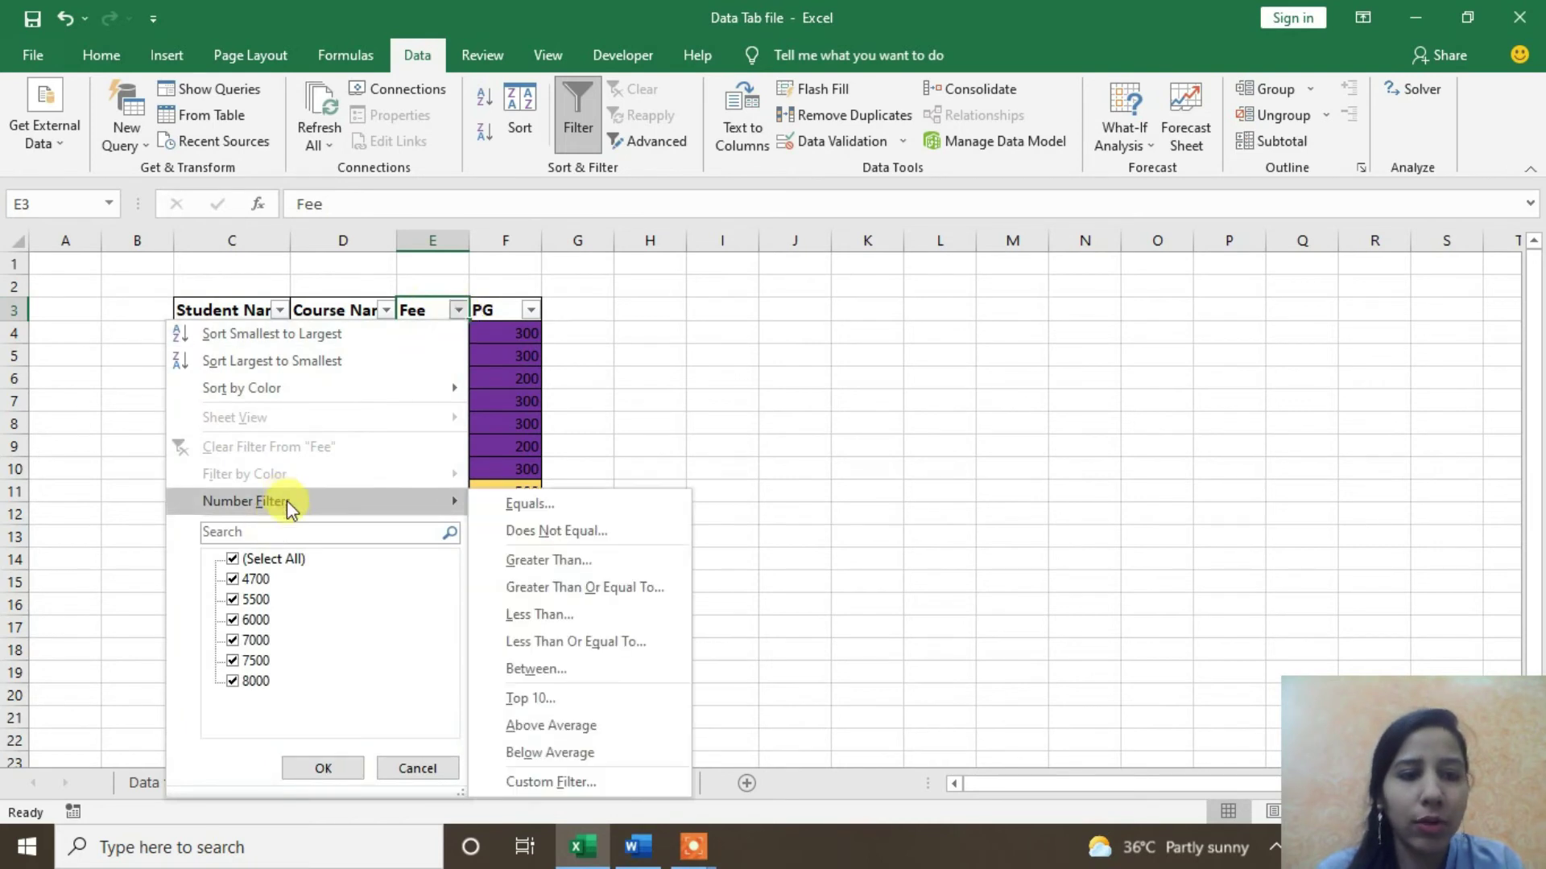
pyautogui.click(513, 461)
# Step: Filter the PG column by cell colour to show only the purple rows
pyautogui.click(507, 310)
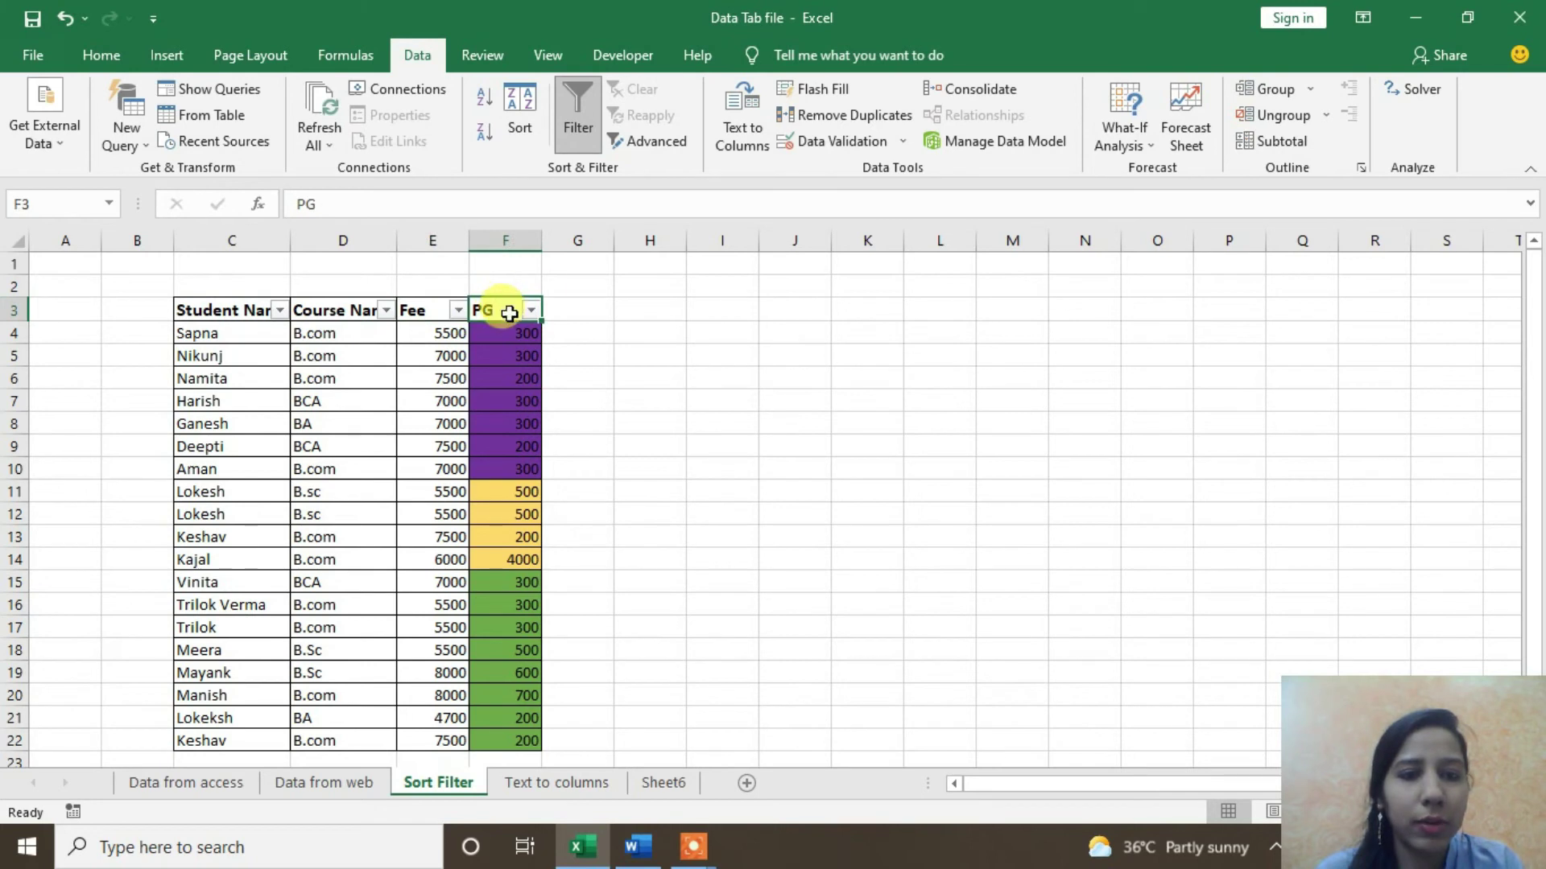
pyautogui.click(531, 310)
pyautogui.moveTo(397, 487)
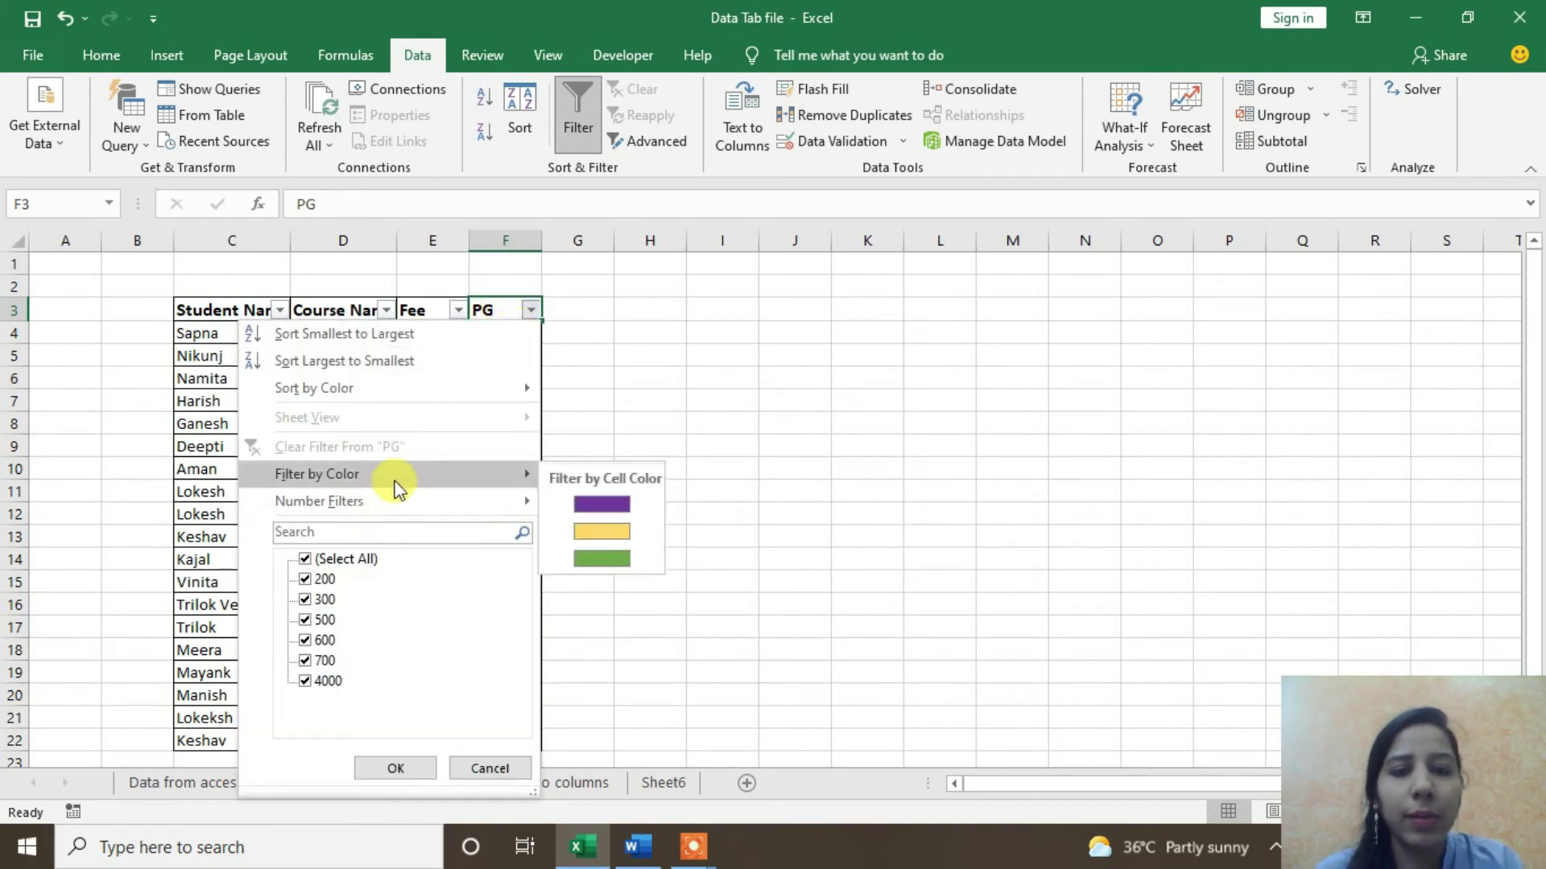
pyautogui.click(605, 501)
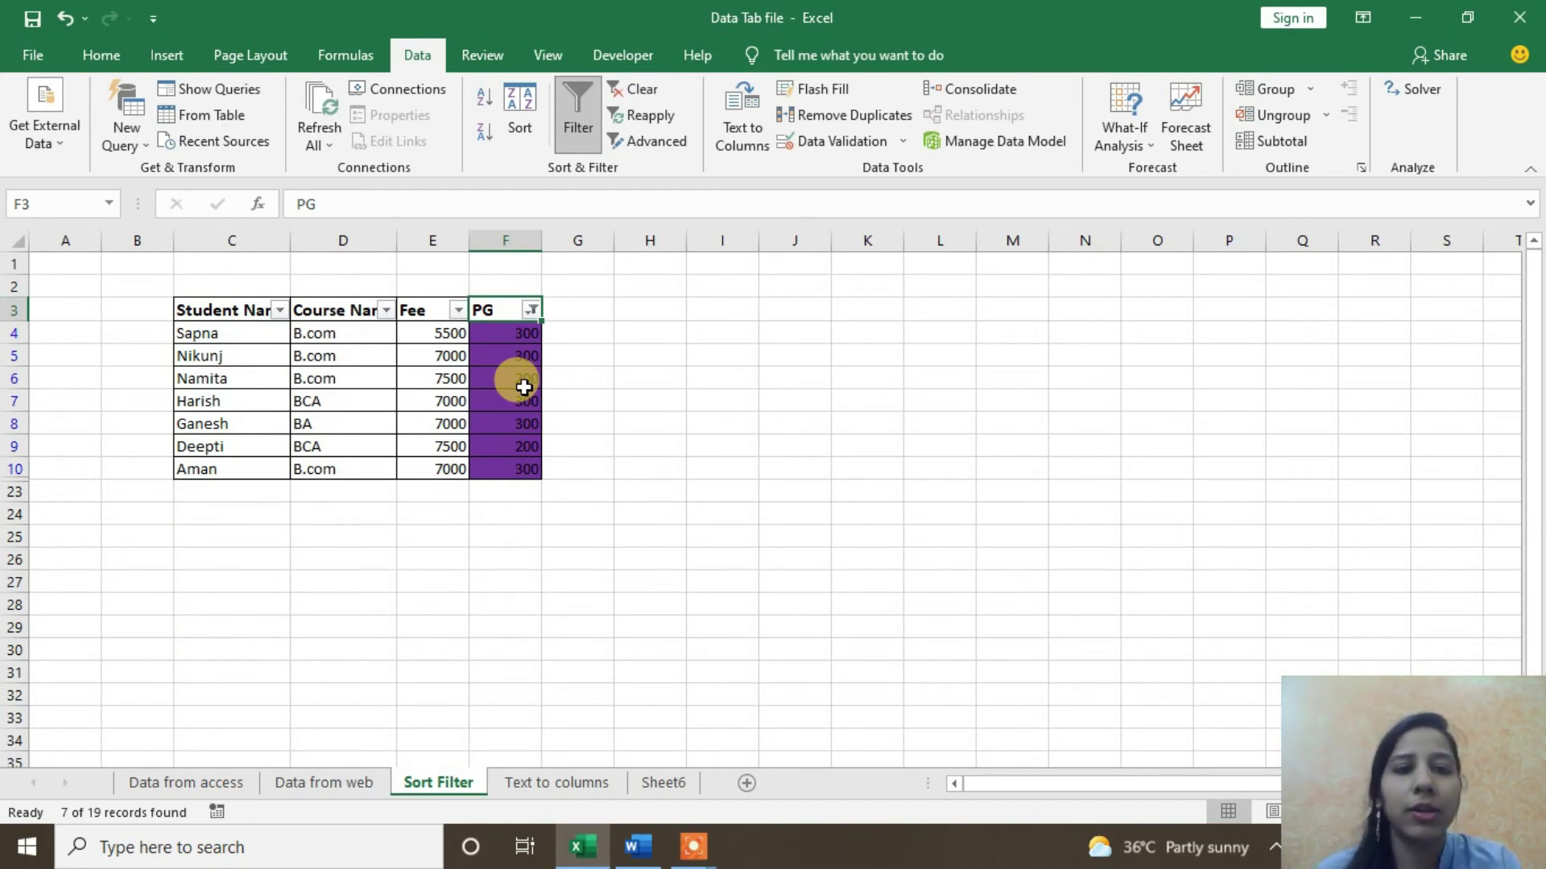
# Step: Switch the PG column's cell colour filter to gold
pyautogui.click(526, 310)
pyautogui.moveTo(511, 475)
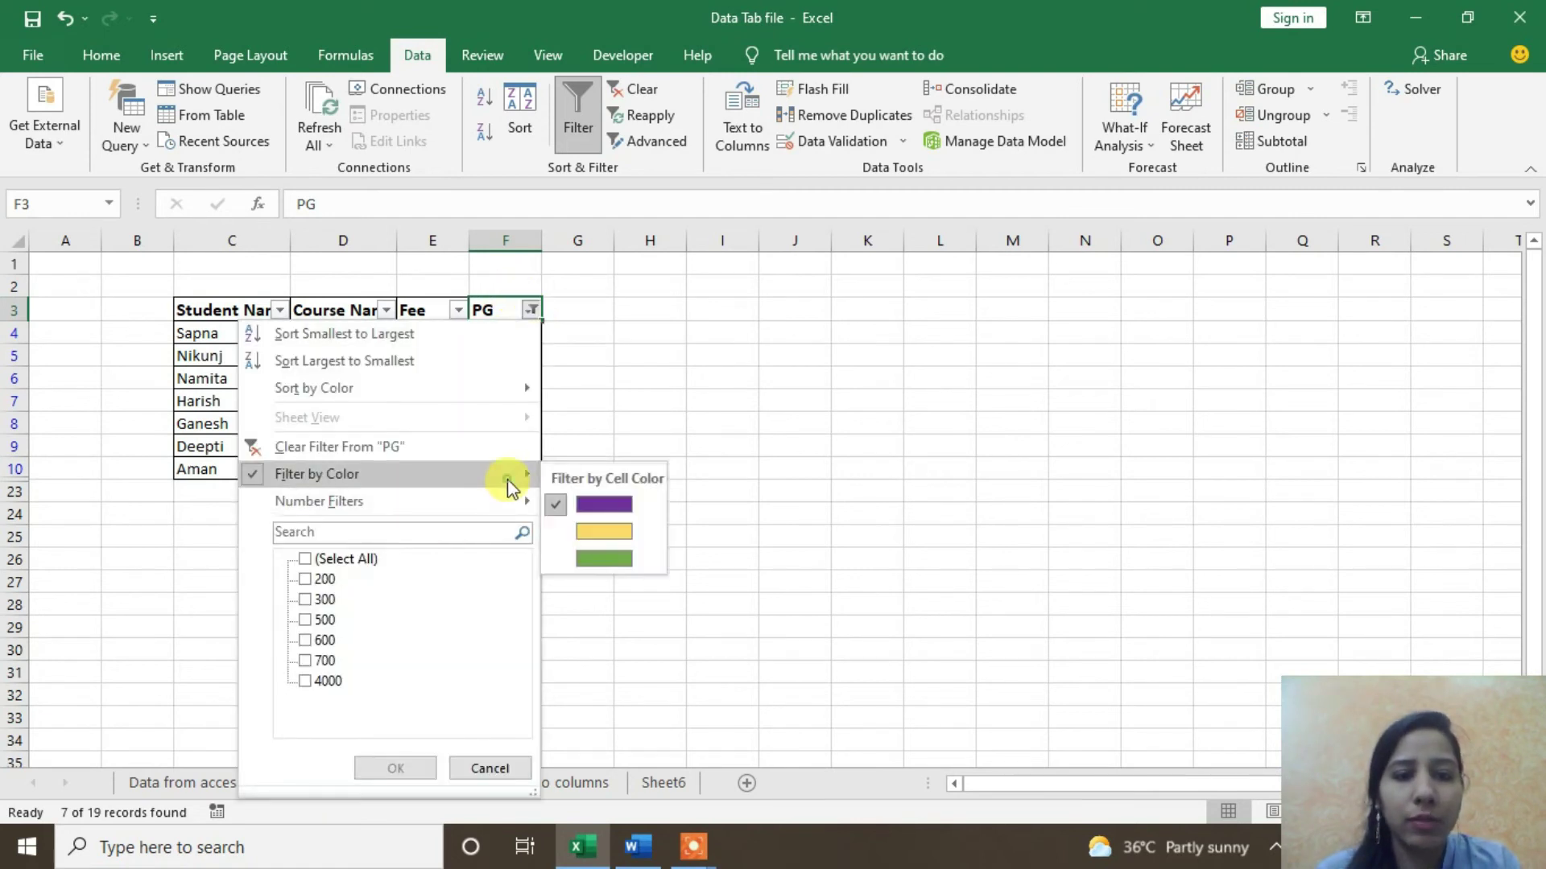
pyautogui.click(599, 531)
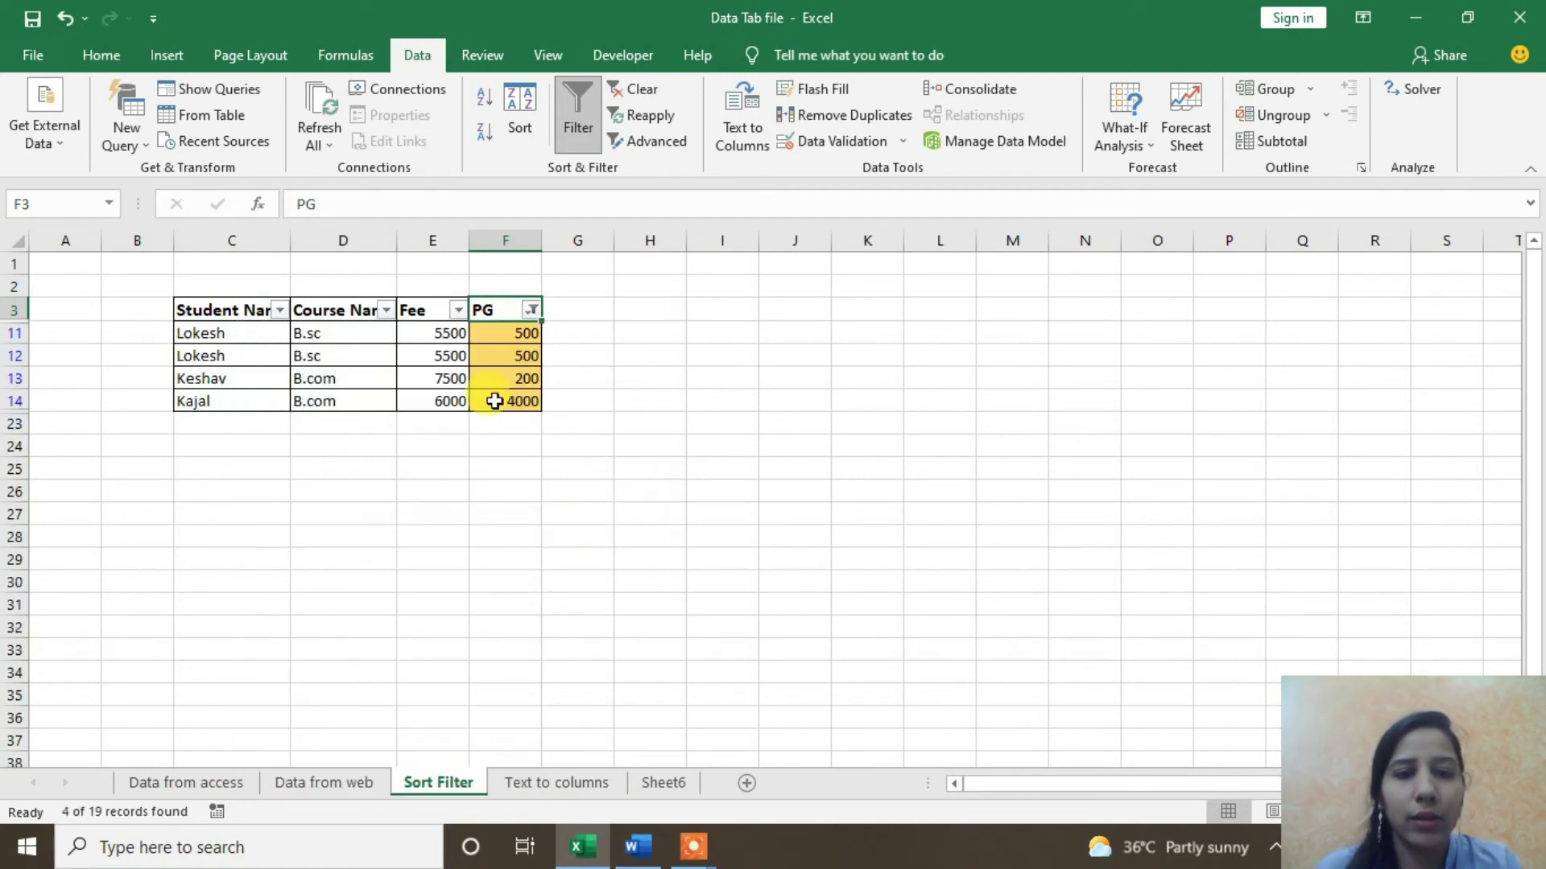
# Step: Try to switch the PG colour filter back to purple, and clear the column's filter
pyautogui.click(530, 316)
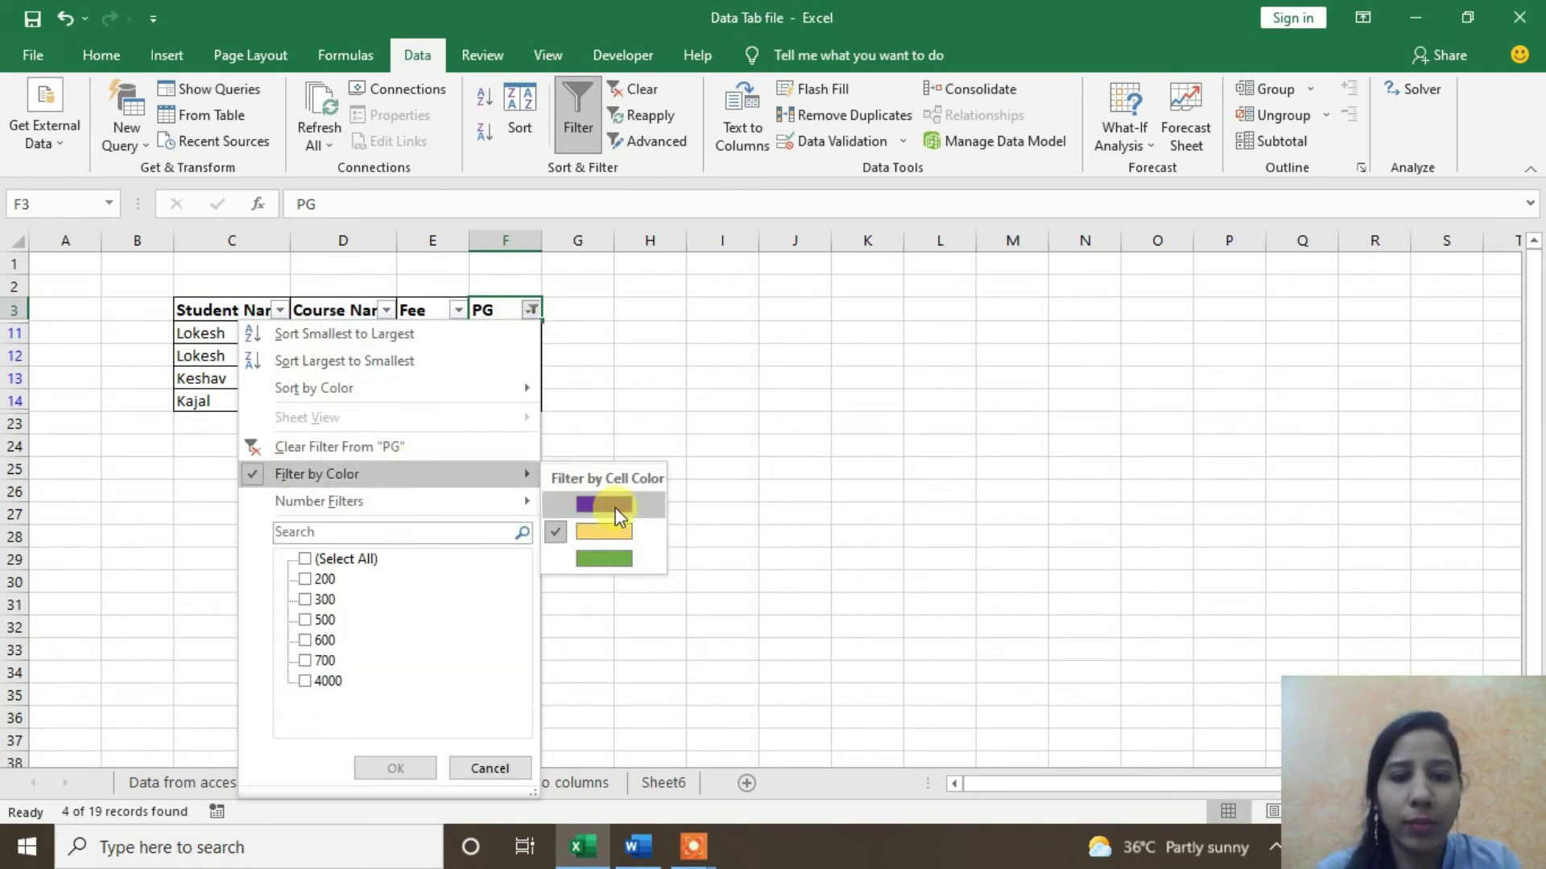
pyautogui.click(616, 509)
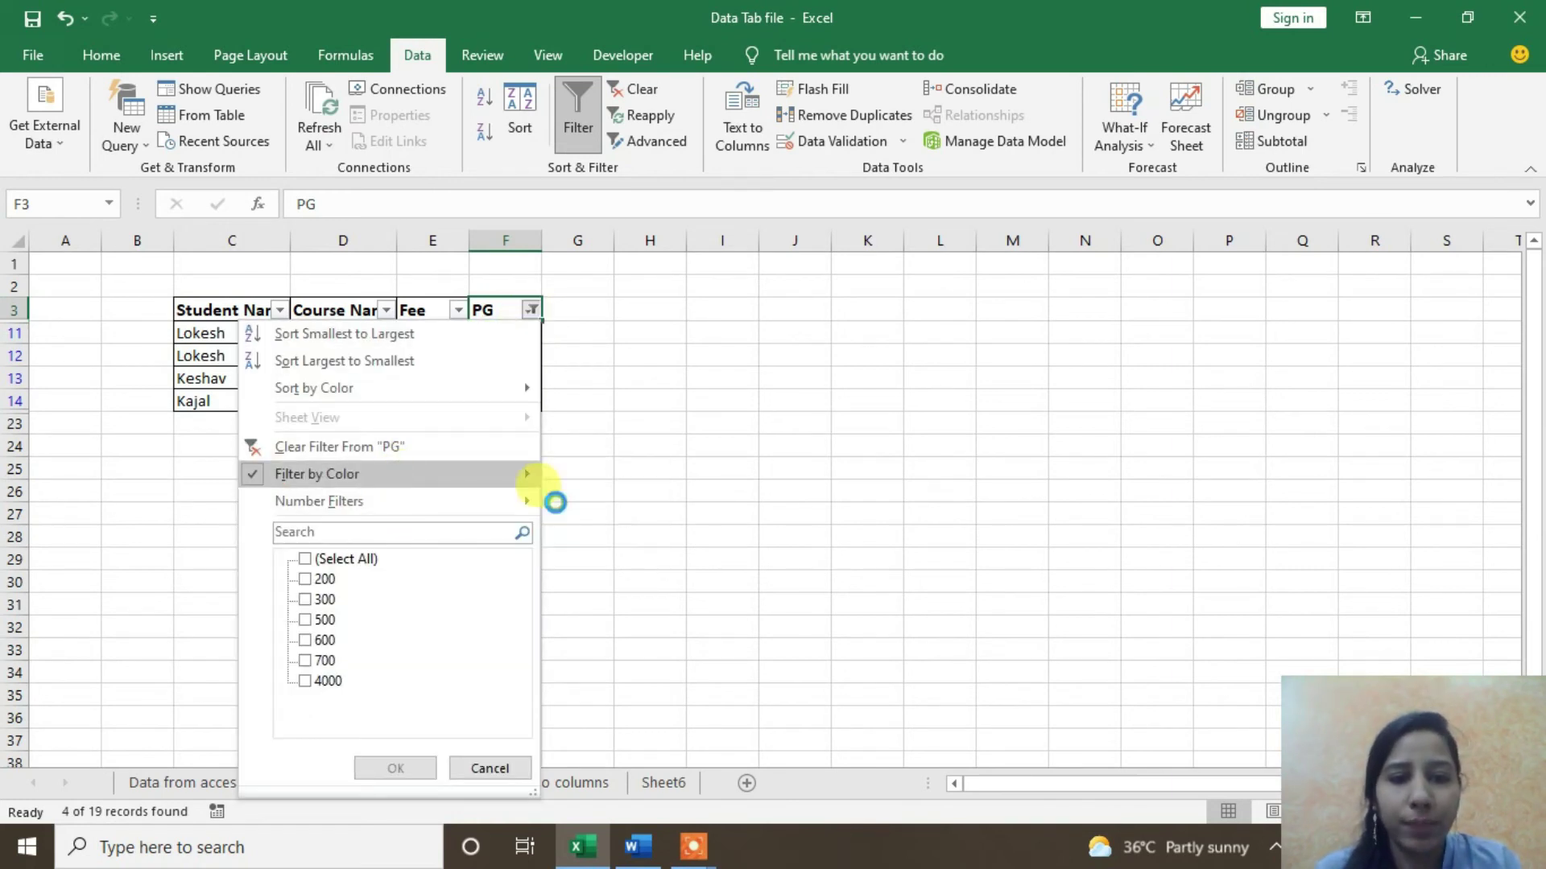
pyautogui.click(659, 89)
pyautogui.click(393, 533)
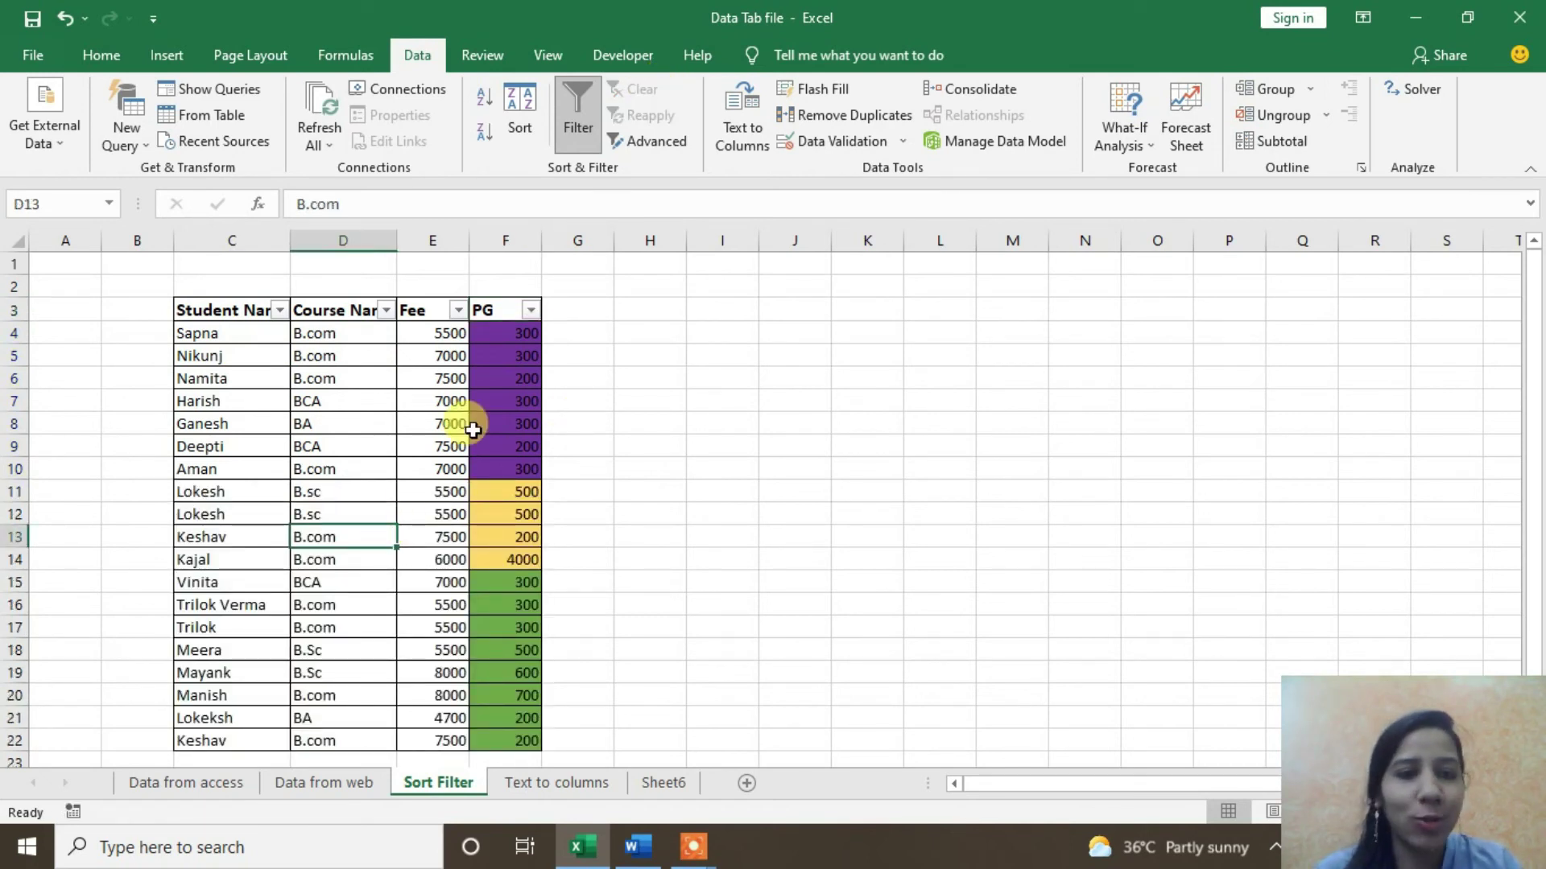
pyautogui.click(499, 427)
pyautogui.click(508, 471)
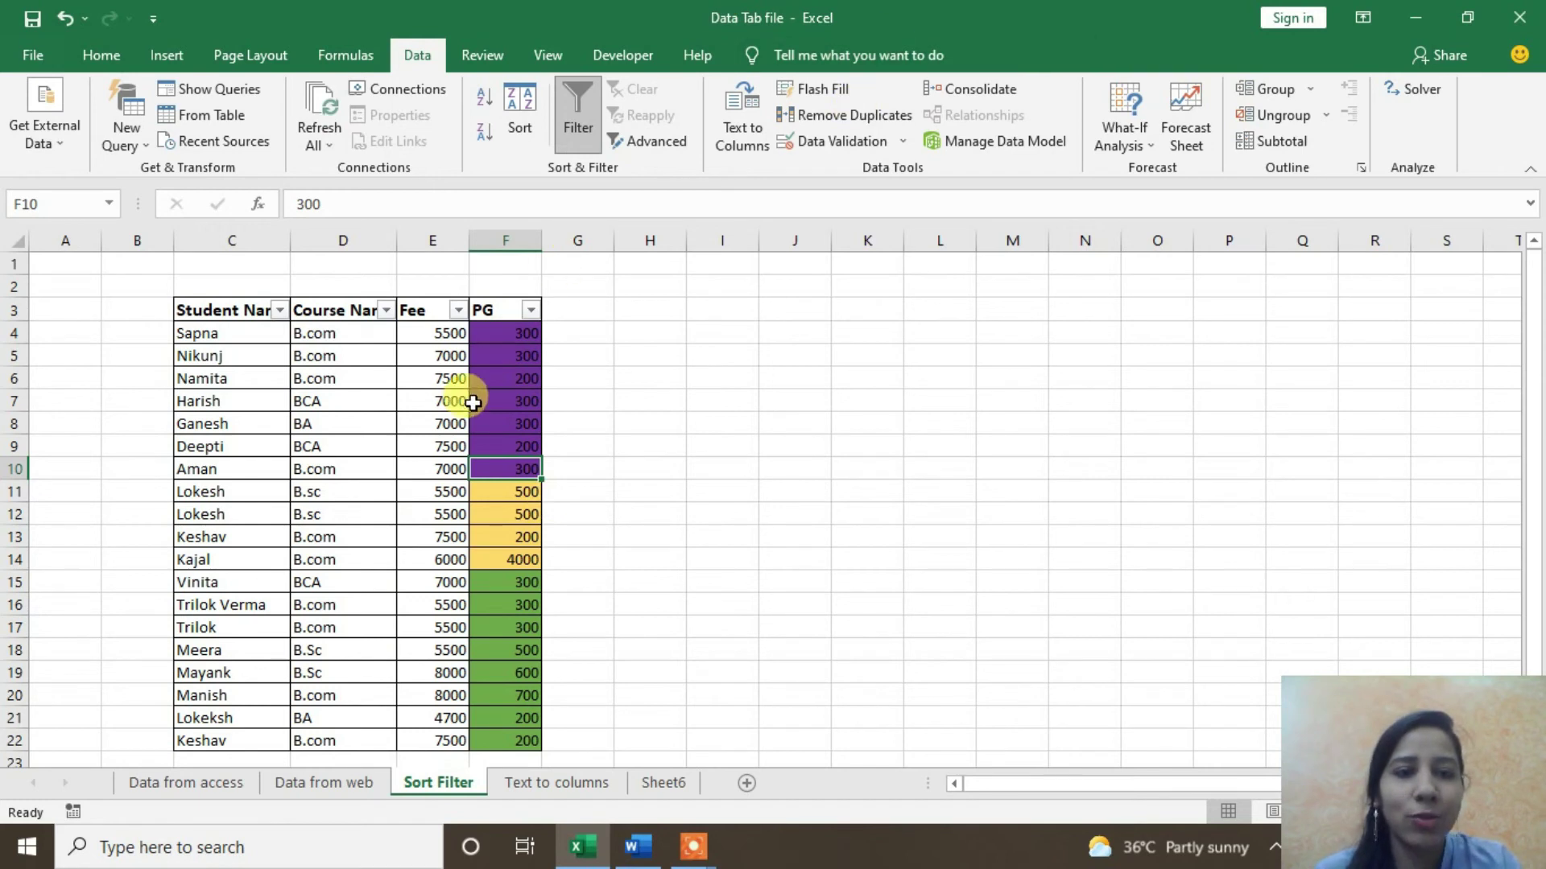
pyautogui.click(455, 378)
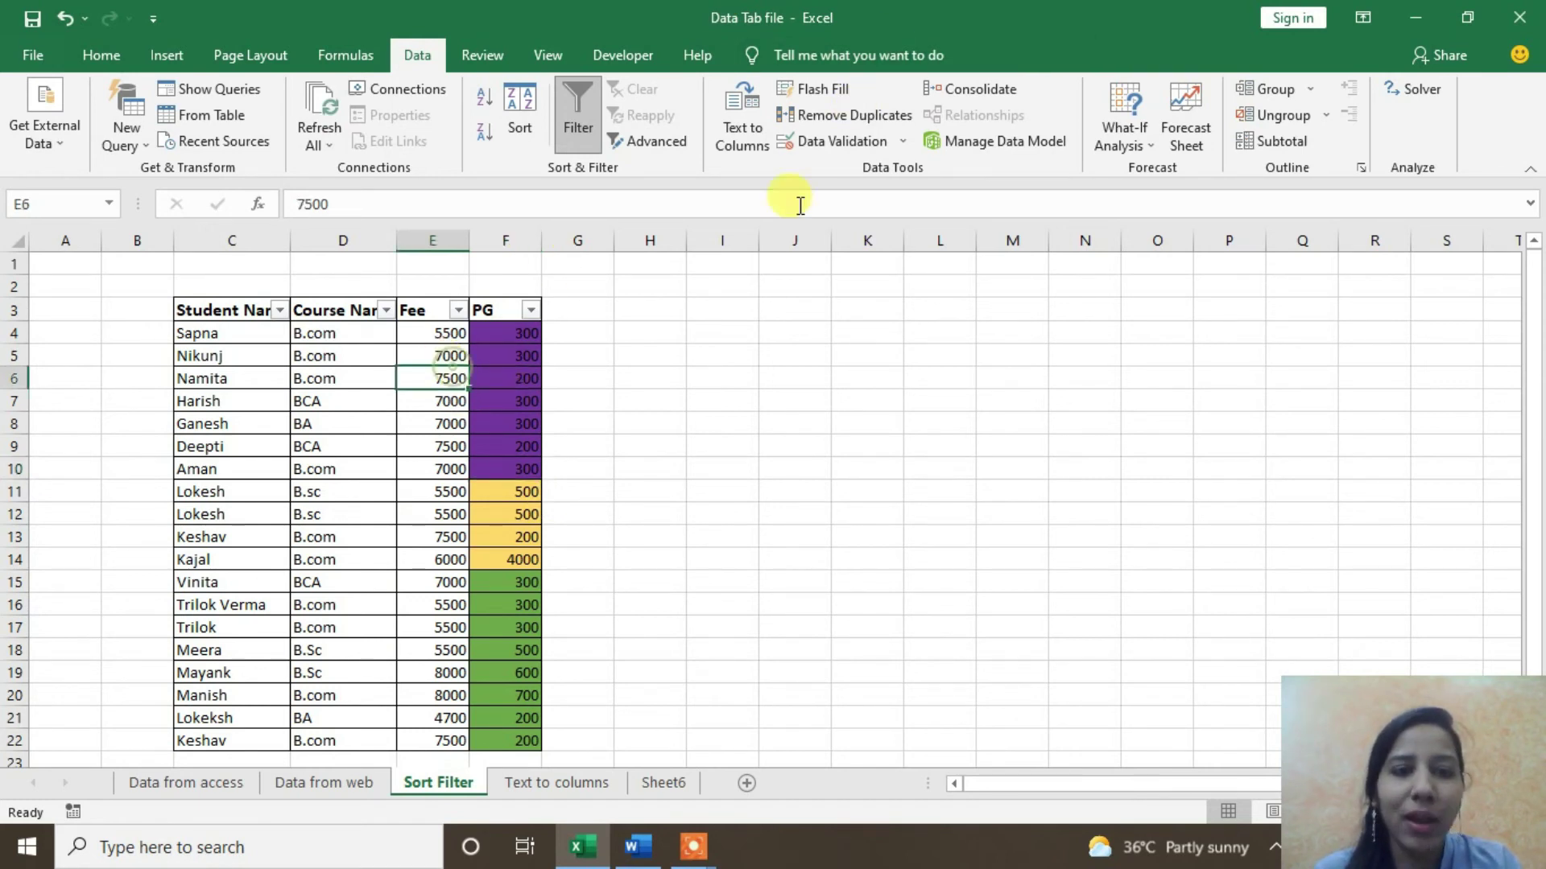
pyautogui.click(620, 144)
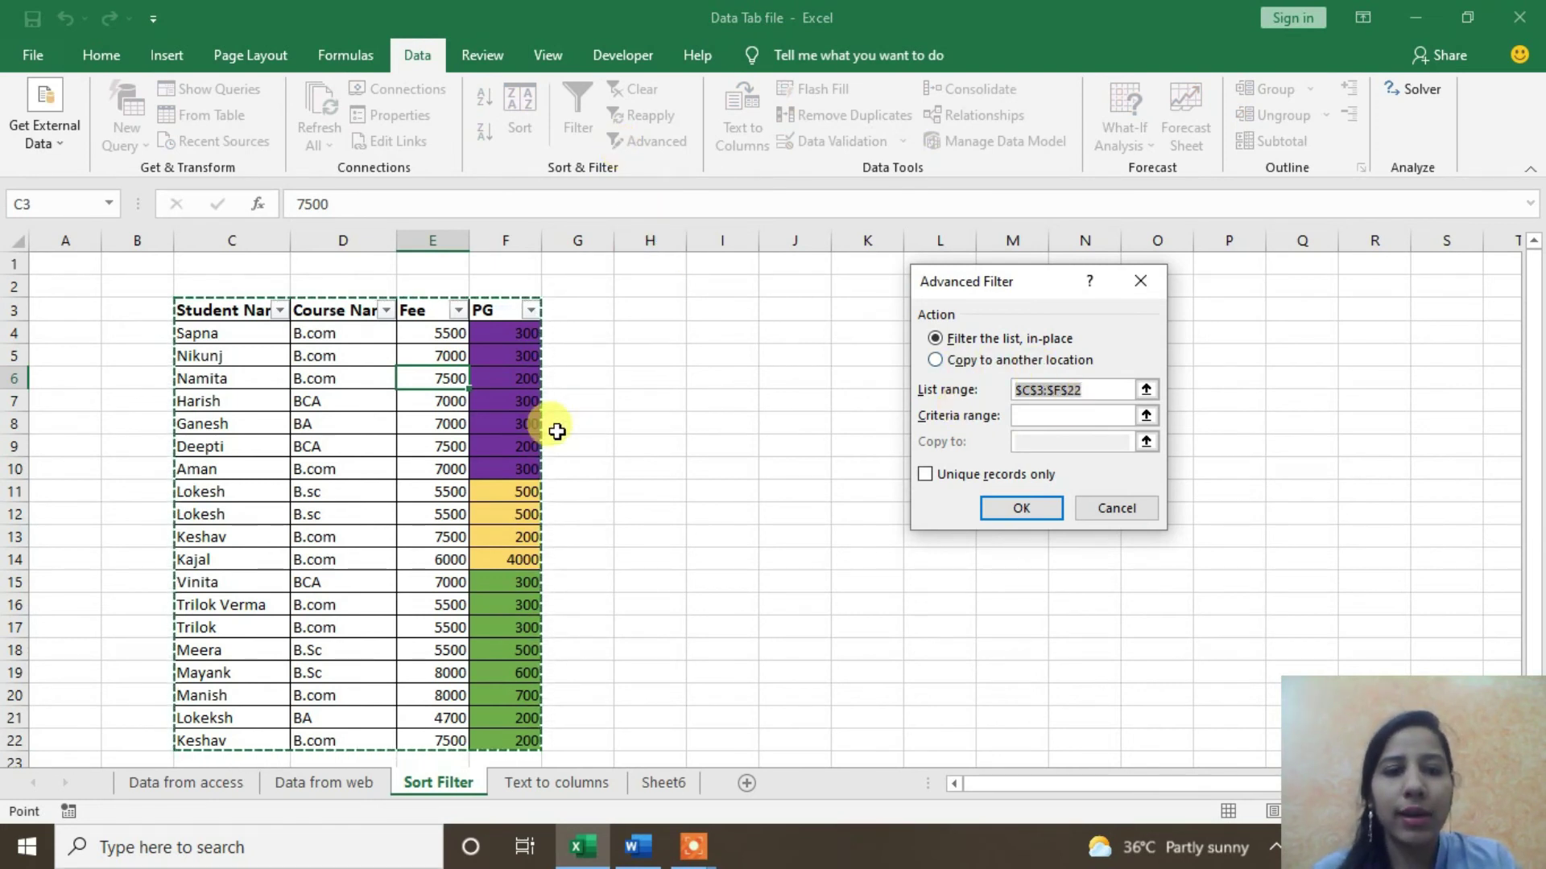
pyautogui.click(1116, 508)
# Step: Set up an advanced filter criterion beside the table, with the header Student Name in I3 and L in I4
pyautogui.click(719, 333)
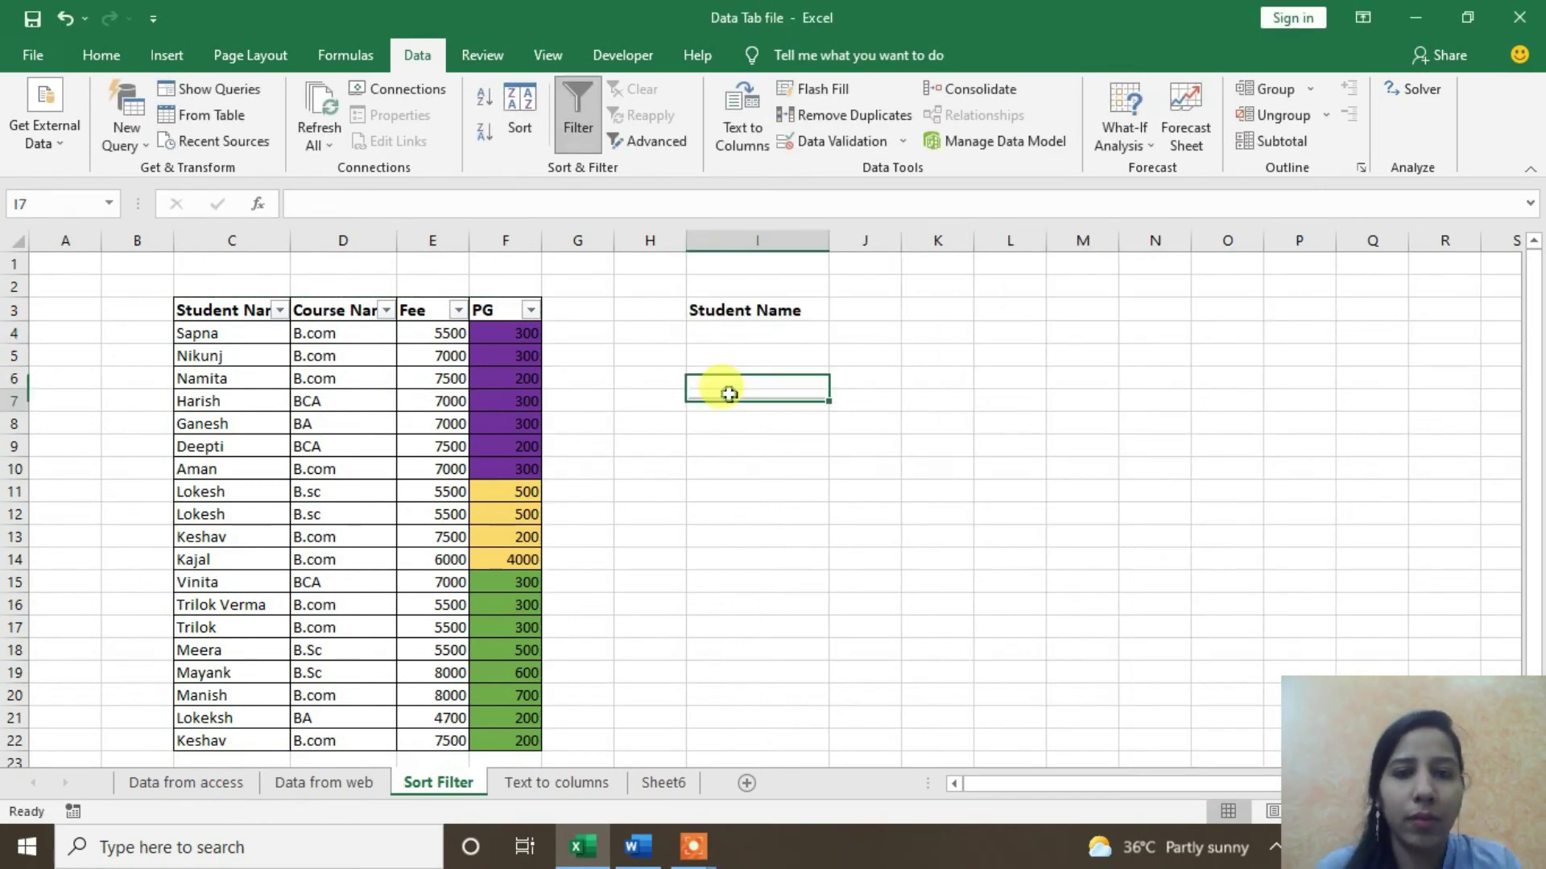
pyautogui.click(745, 313)
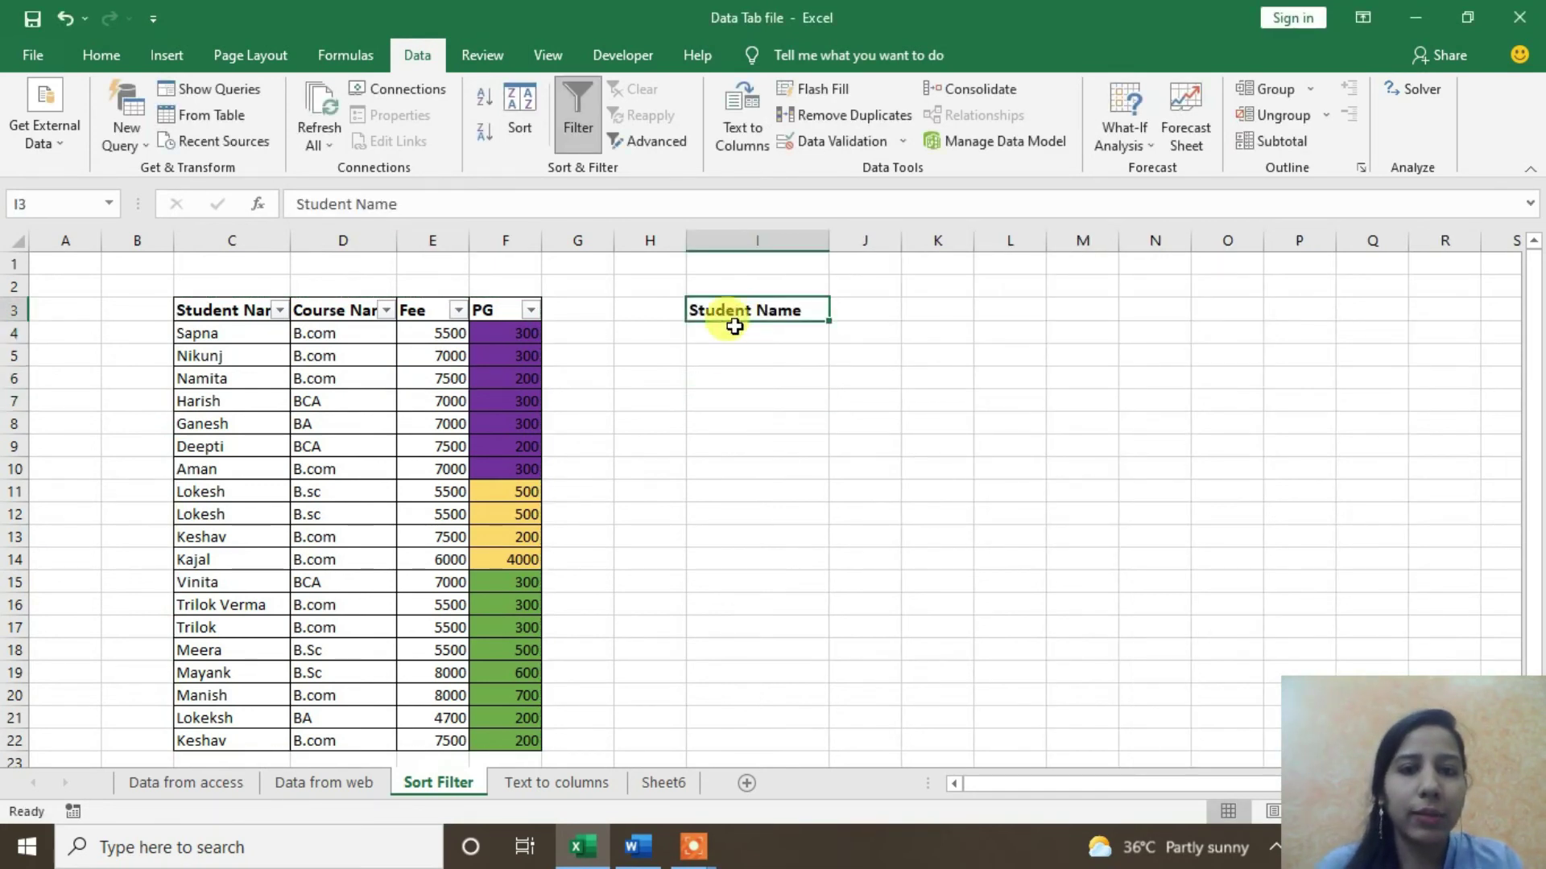
pyautogui.click(734, 330)
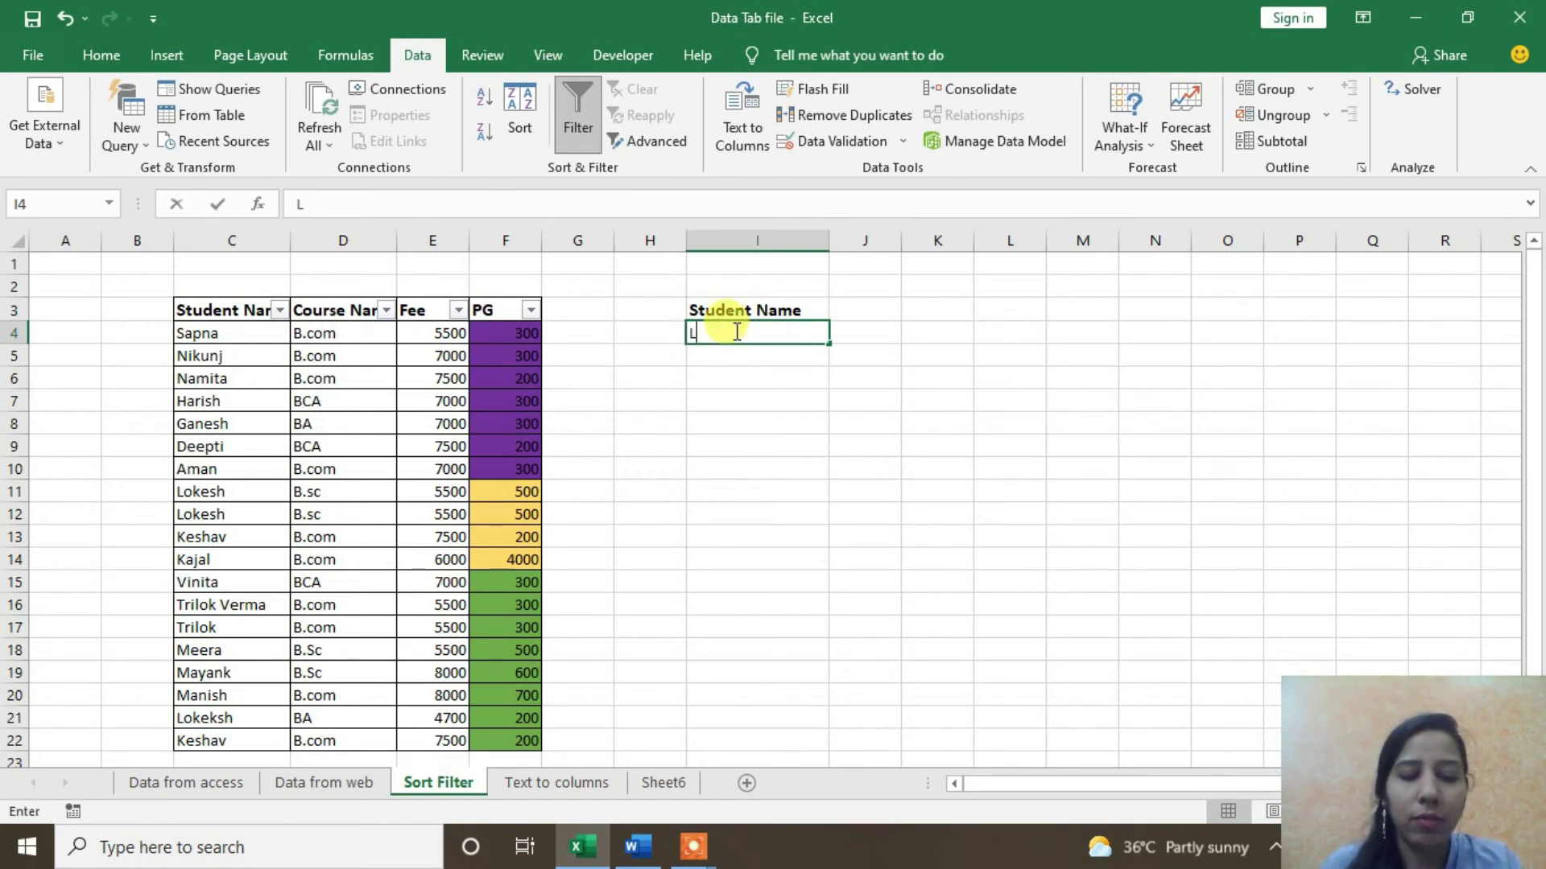
pyautogui.click(737, 375)
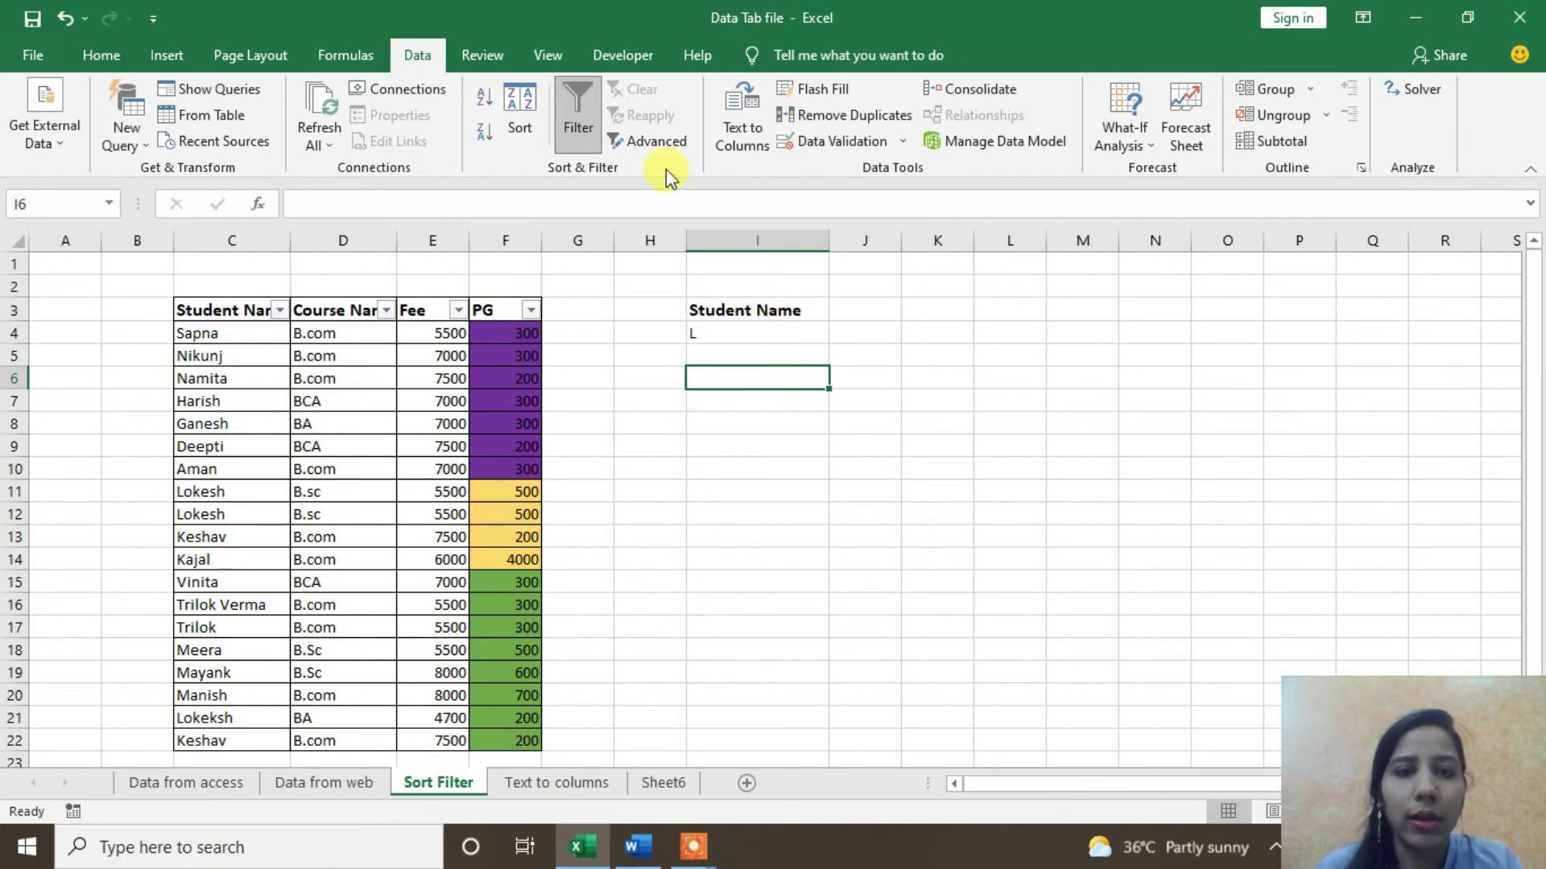
# Step: Start an Advanced Filter with list range C3:F22 and criteria range I3:I4
pyautogui.click(629, 148)
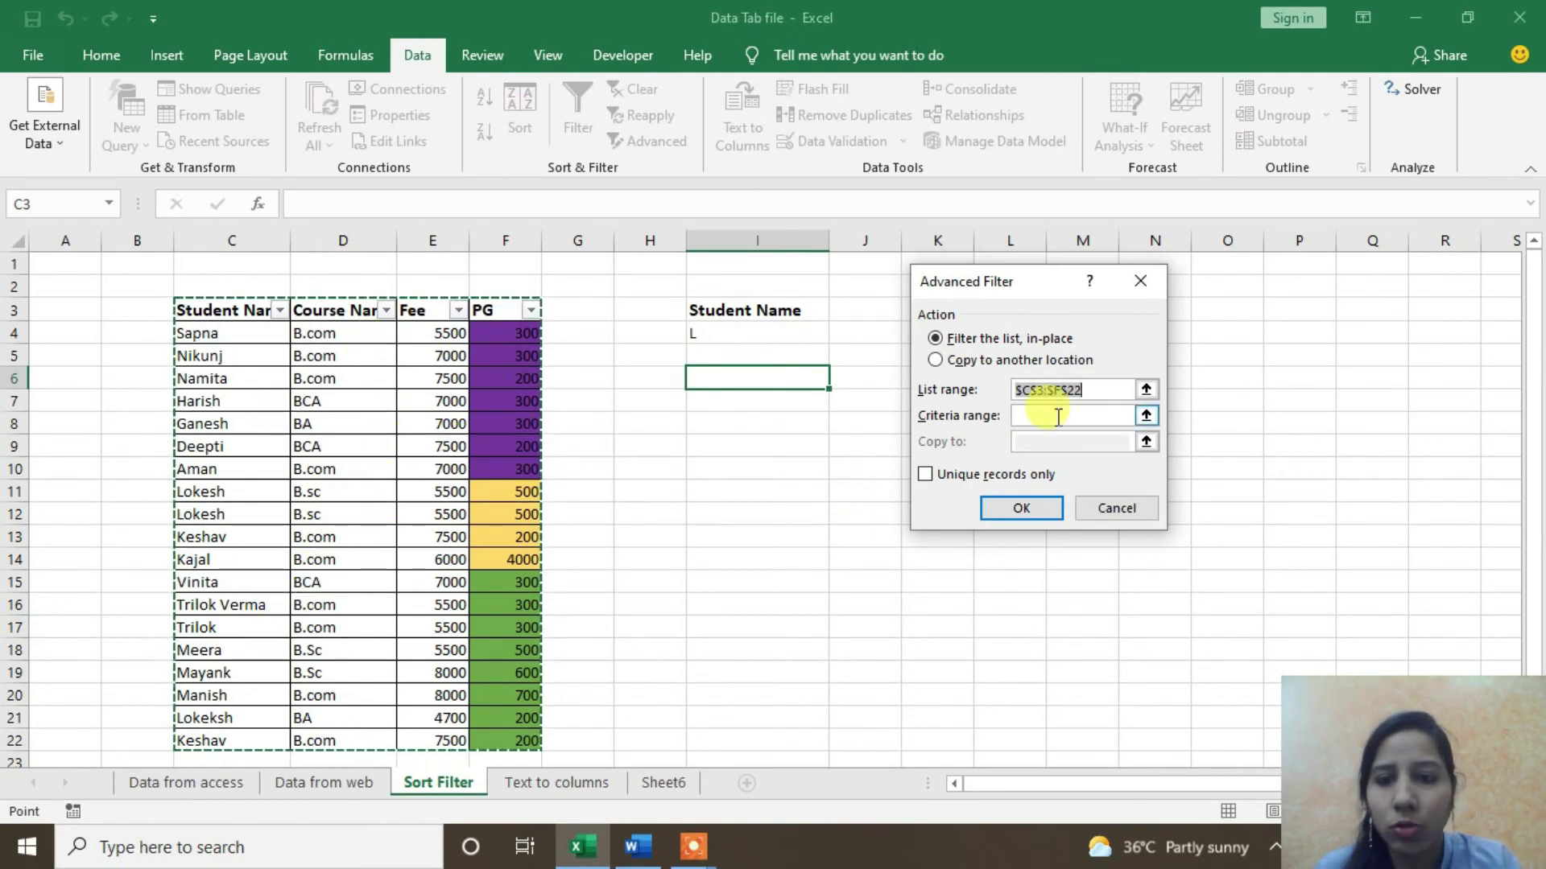
pyautogui.moveTo(725, 311); pyautogui.dragTo(728, 353)
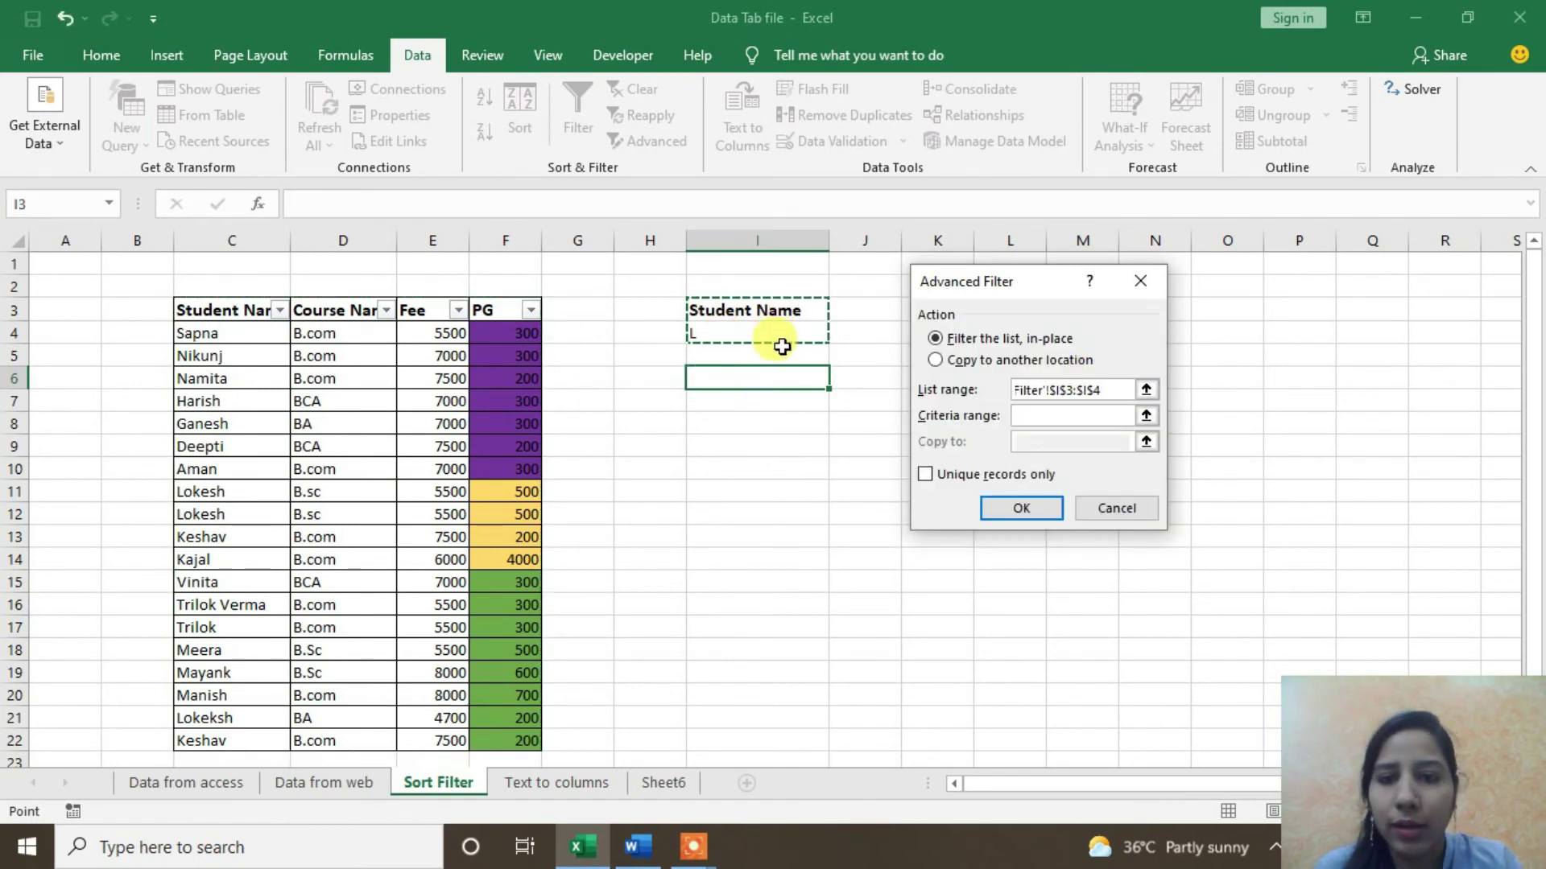
pyautogui.click(1143, 419)
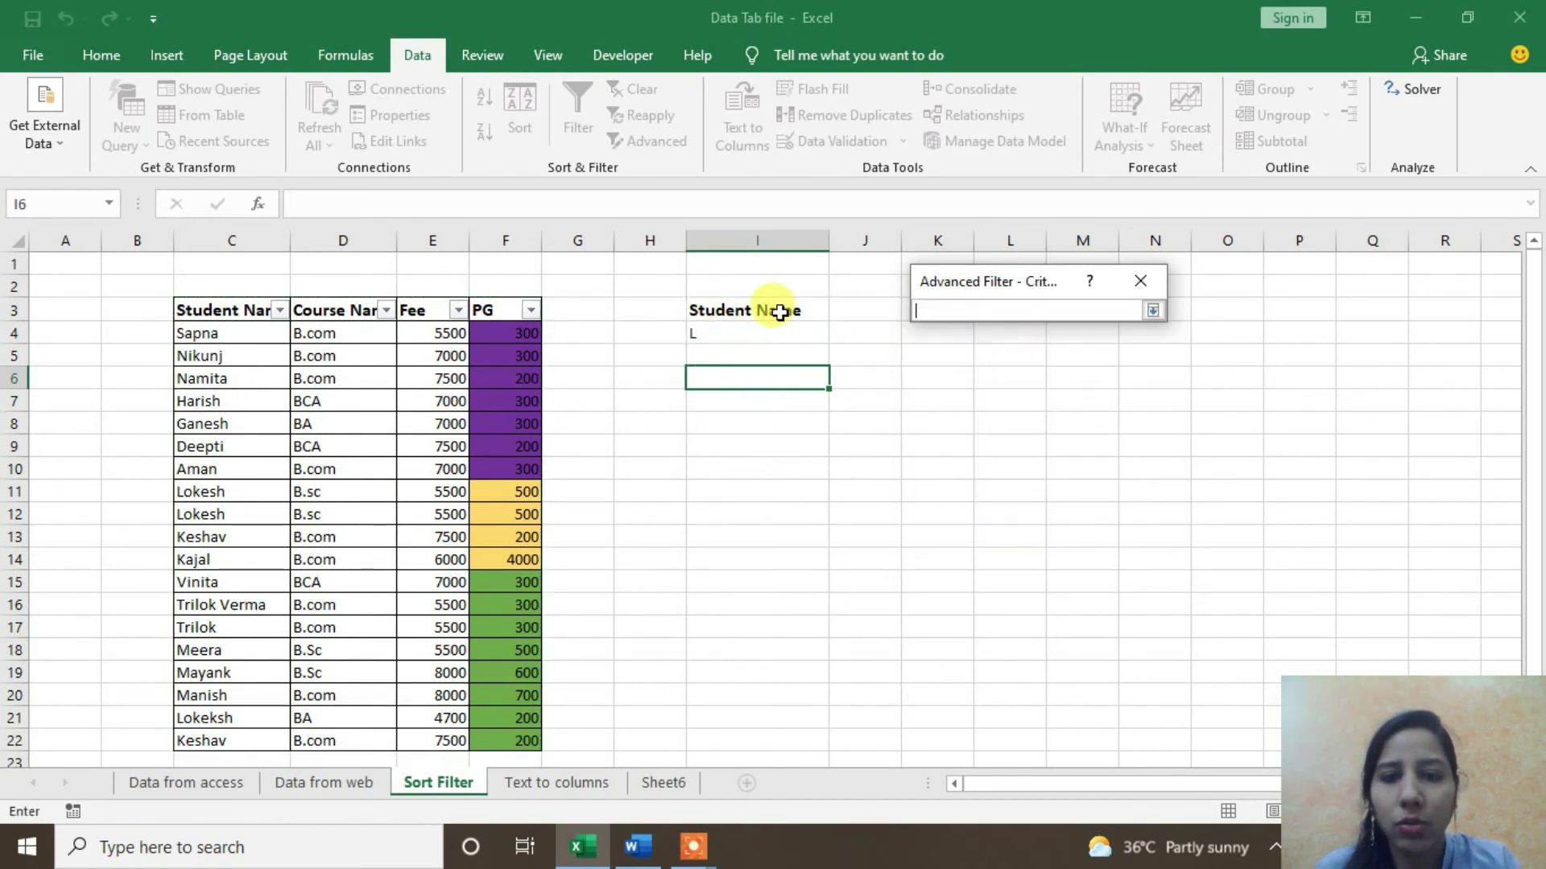
pyautogui.moveTo(776, 310)
pyautogui.mouseDown()
pyautogui.moveTo(768, 344)
pyautogui.moveTo(766, 304)
pyautogui.moveTo(778, 332)
pyautogui.mouseUp()
pyautogui.click(1150, 312)
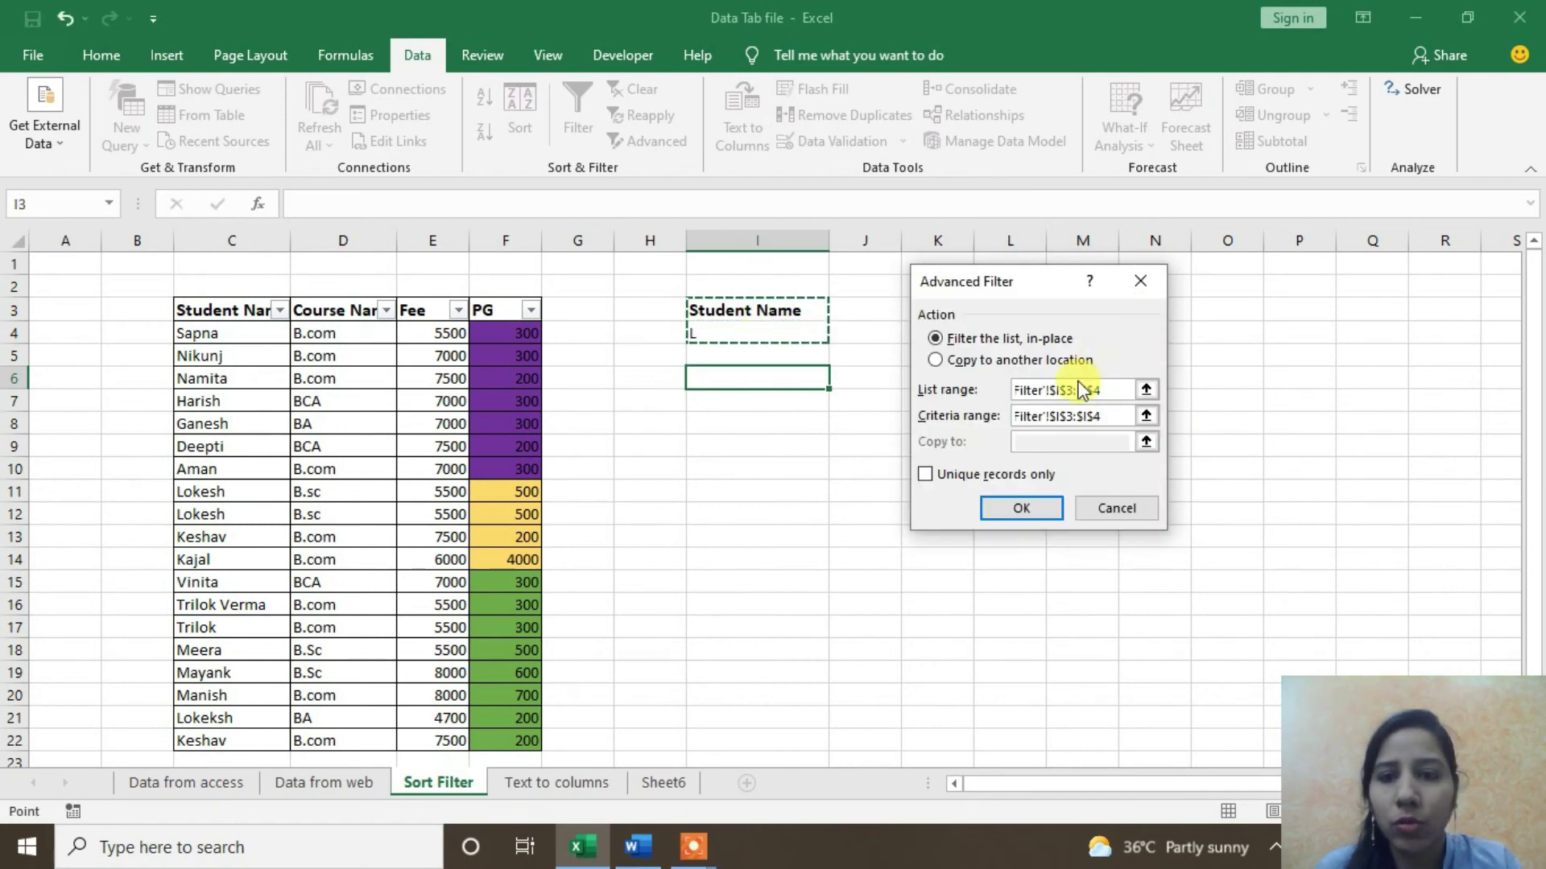
pyautogui.click(1144, 393)
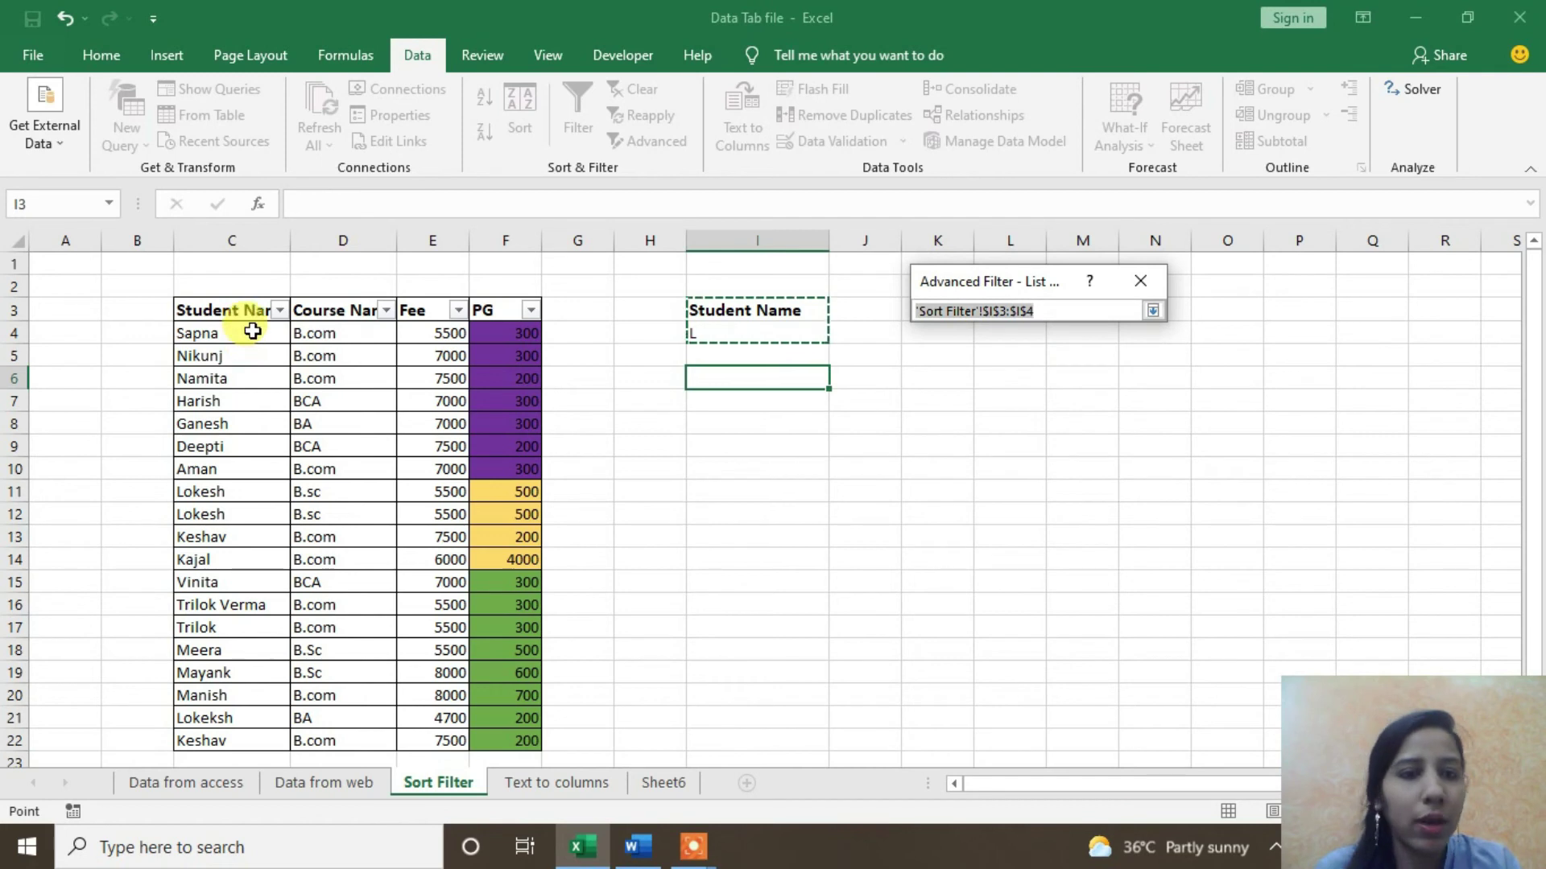
pyautogui.moveTo(251, 312); pyautogui.dragTo(494, 742)
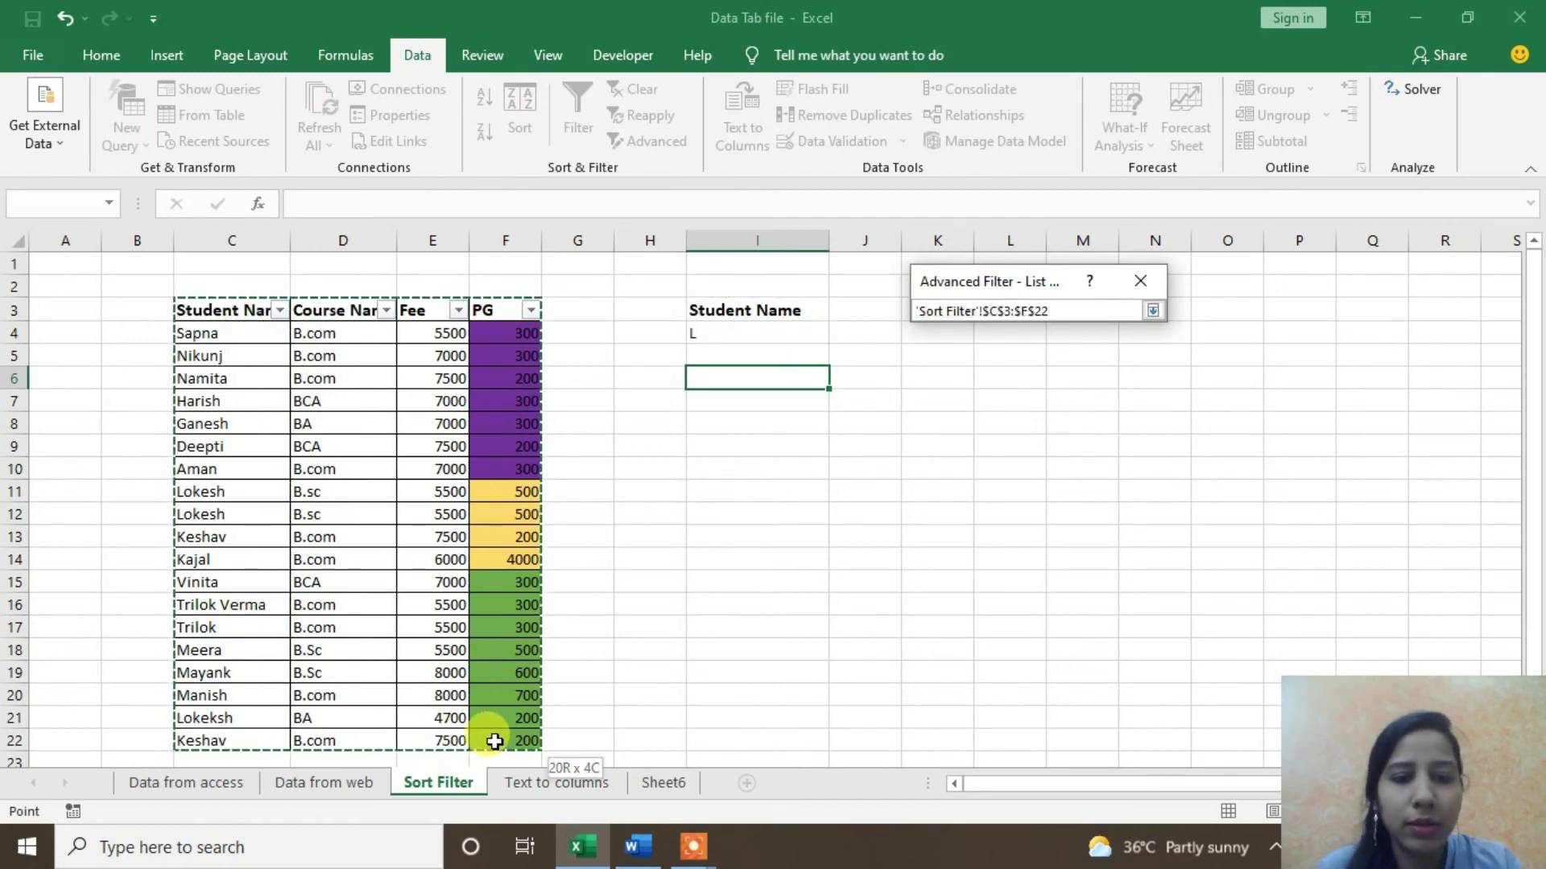
pyautogui.click(1153, 311)
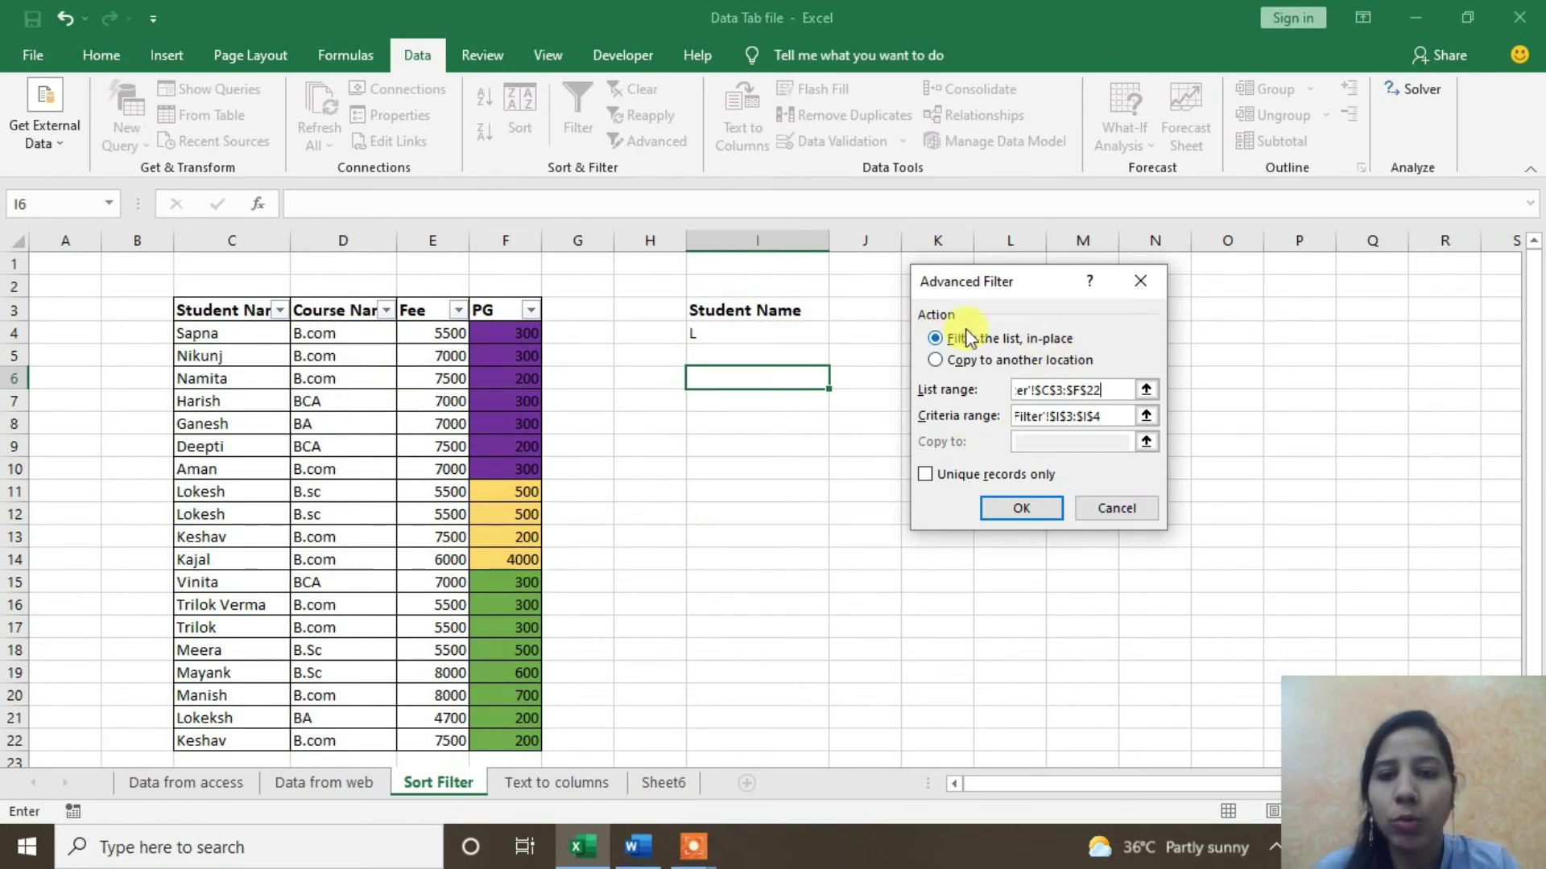
# Step: Choose to copy the filtered records to another location, with I6 as the destination, and run the filter
pyautogui.click(966, 361)
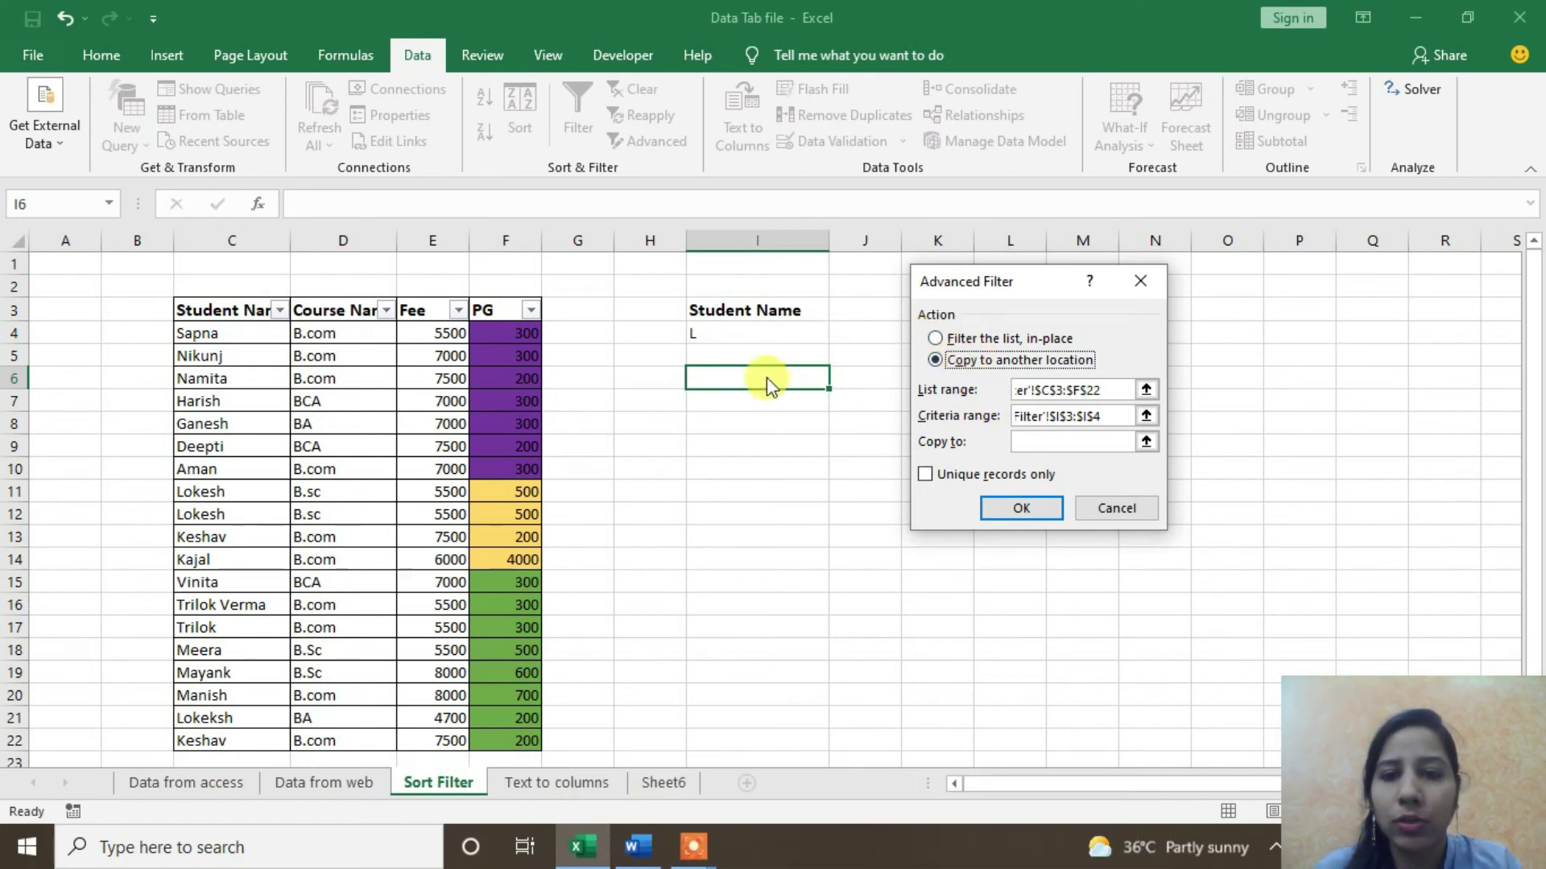
pyautogui.click(1021, 515)
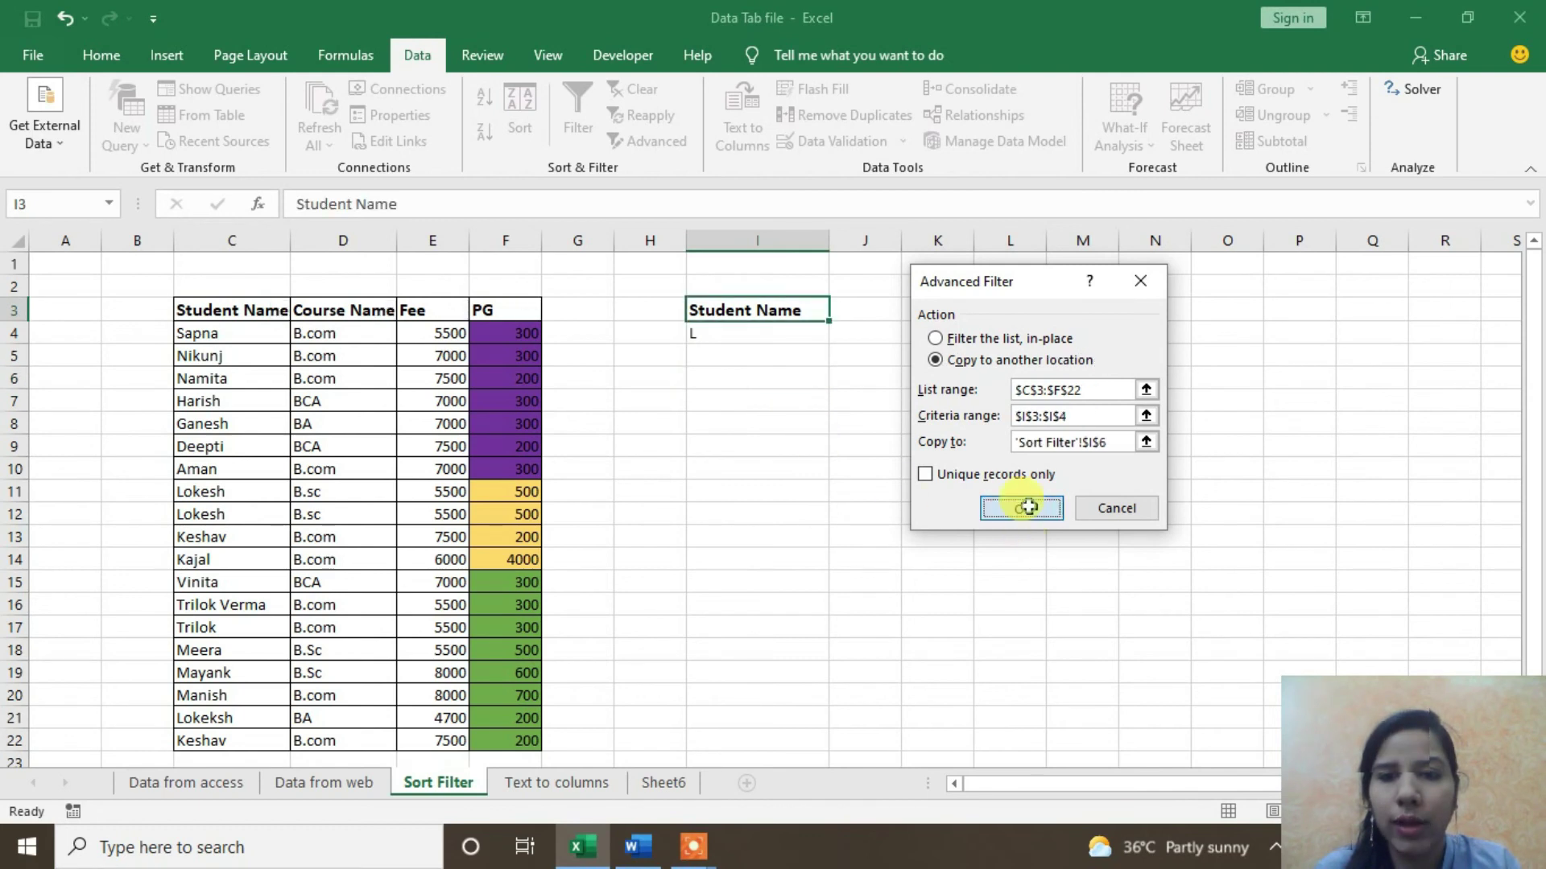
pyautogui.click(1021, 508)
pyautogui.click(1010, 515)
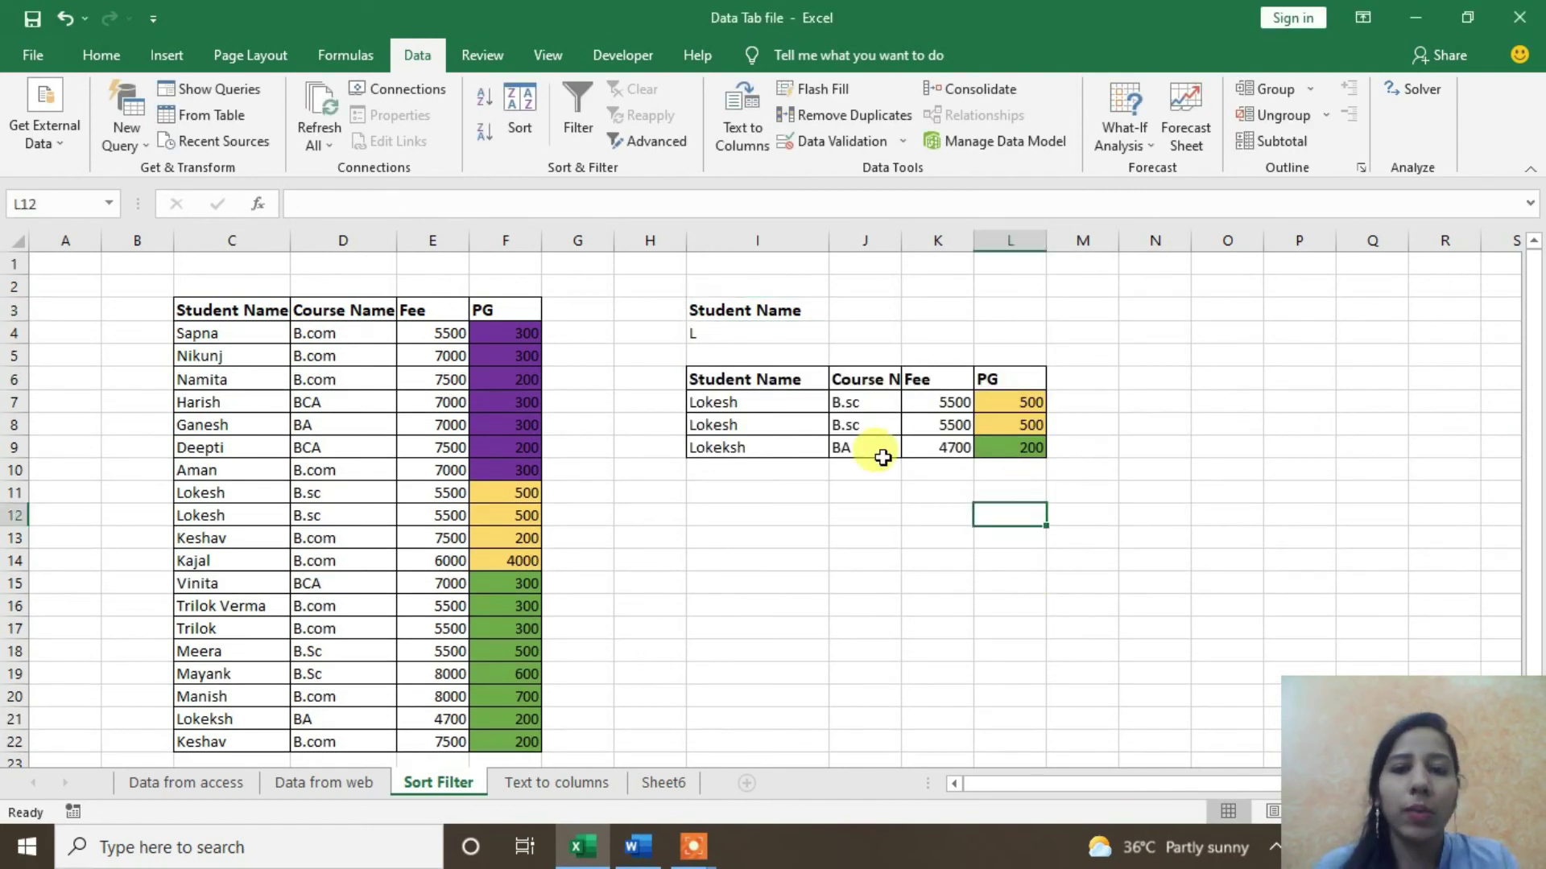
# Step: Widen column J so the Course Name header of the copied results fits
pyautogui.click(862, 470)
pyautogui.click(824, 429)
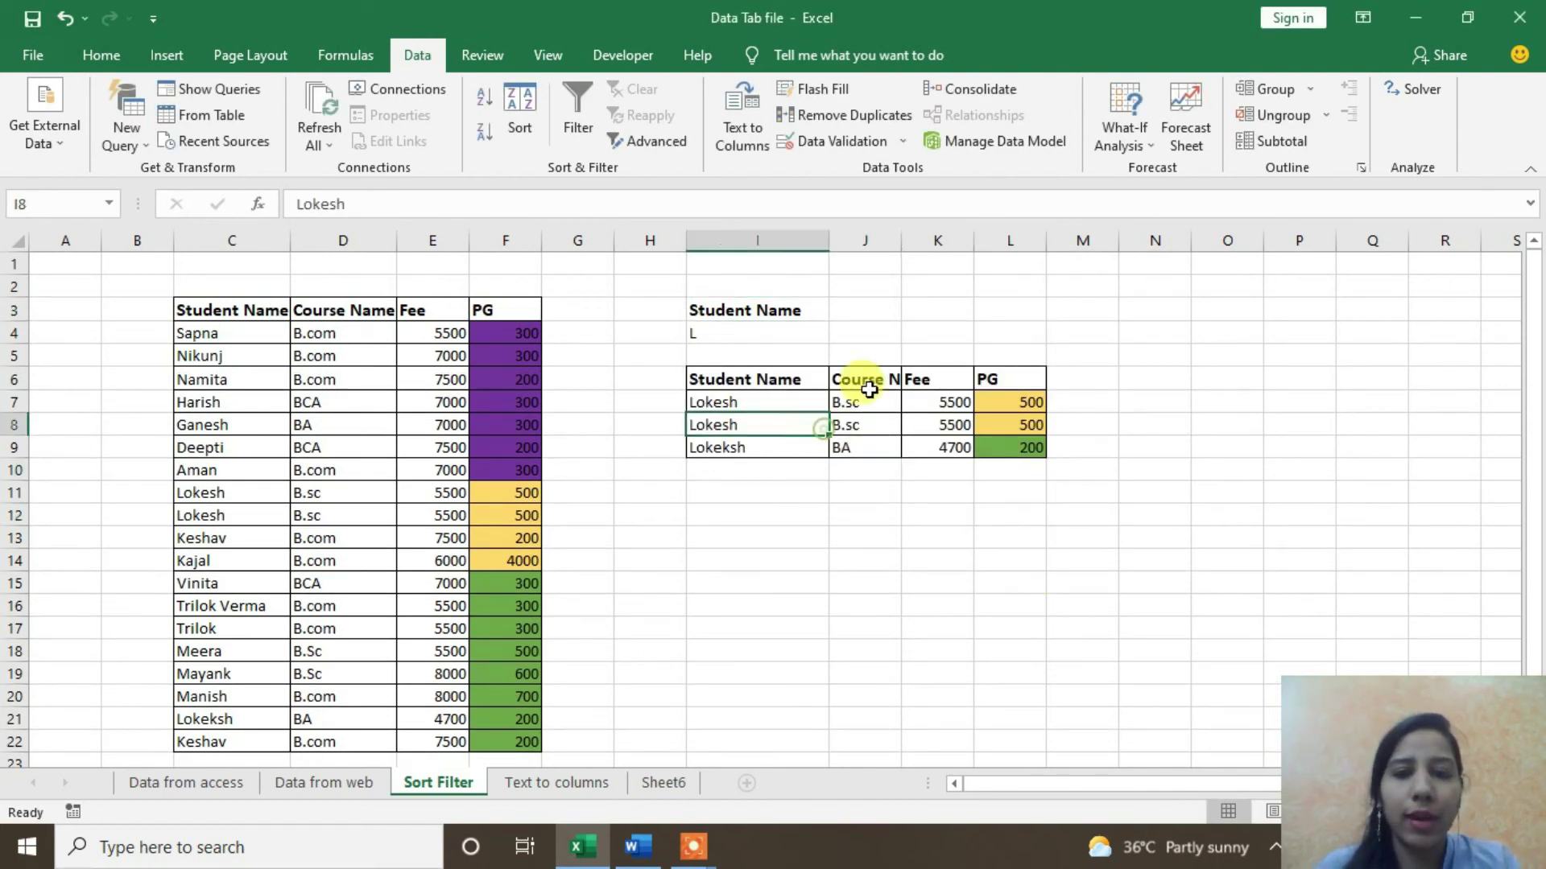
pyautogui.moveTo(774, 380); pyautogui.dragTo(786, 425)
pyautogui.click(850, 537)
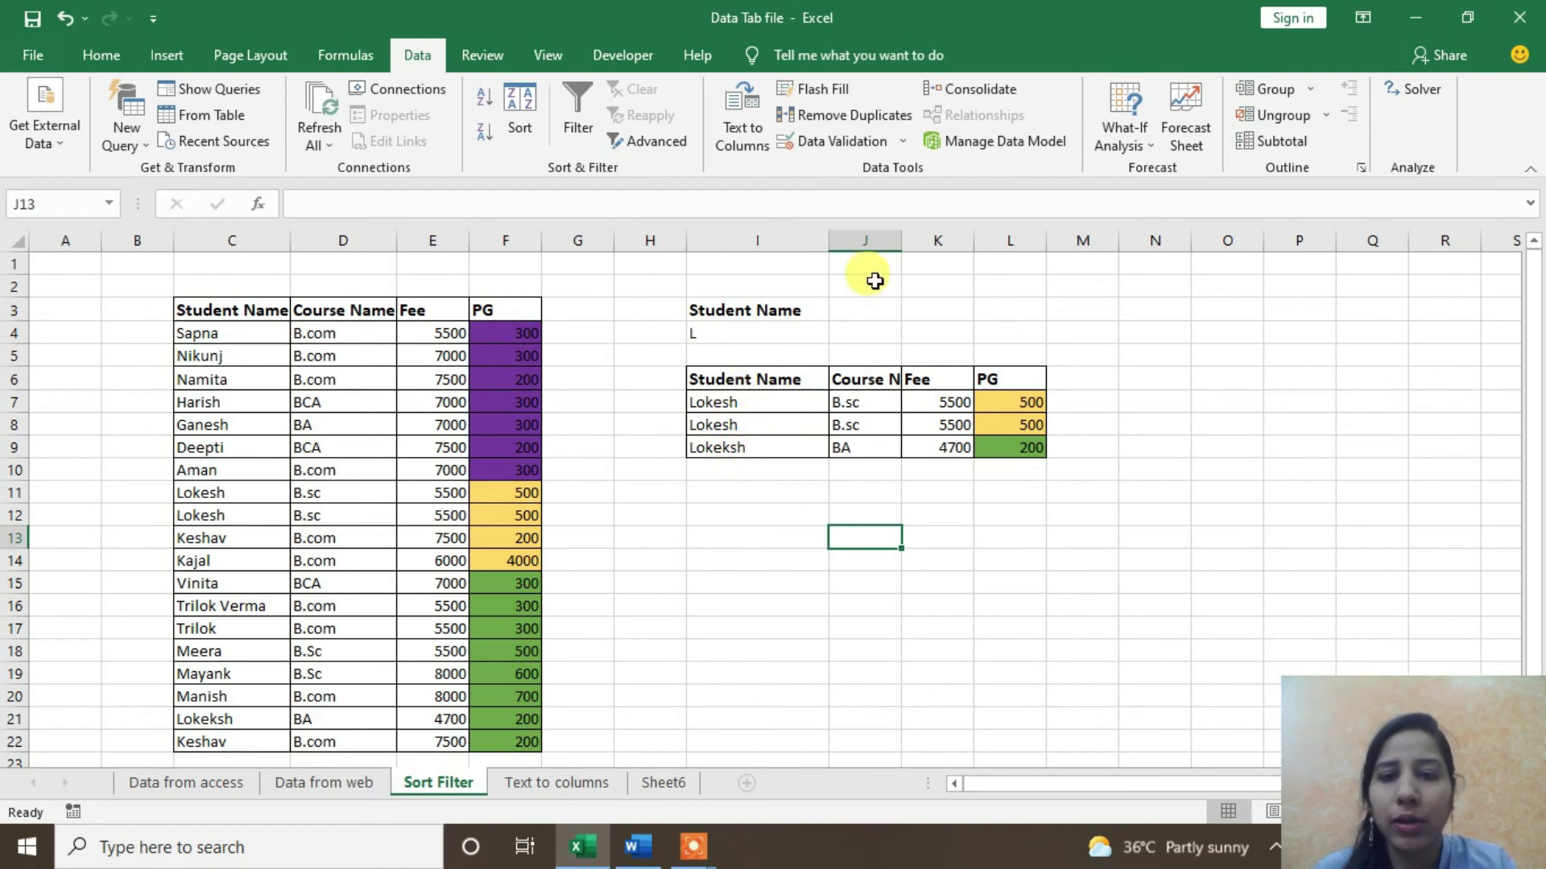
pyautogui.moveTo(902, 247); pyautogui.dragTo(935, 338)
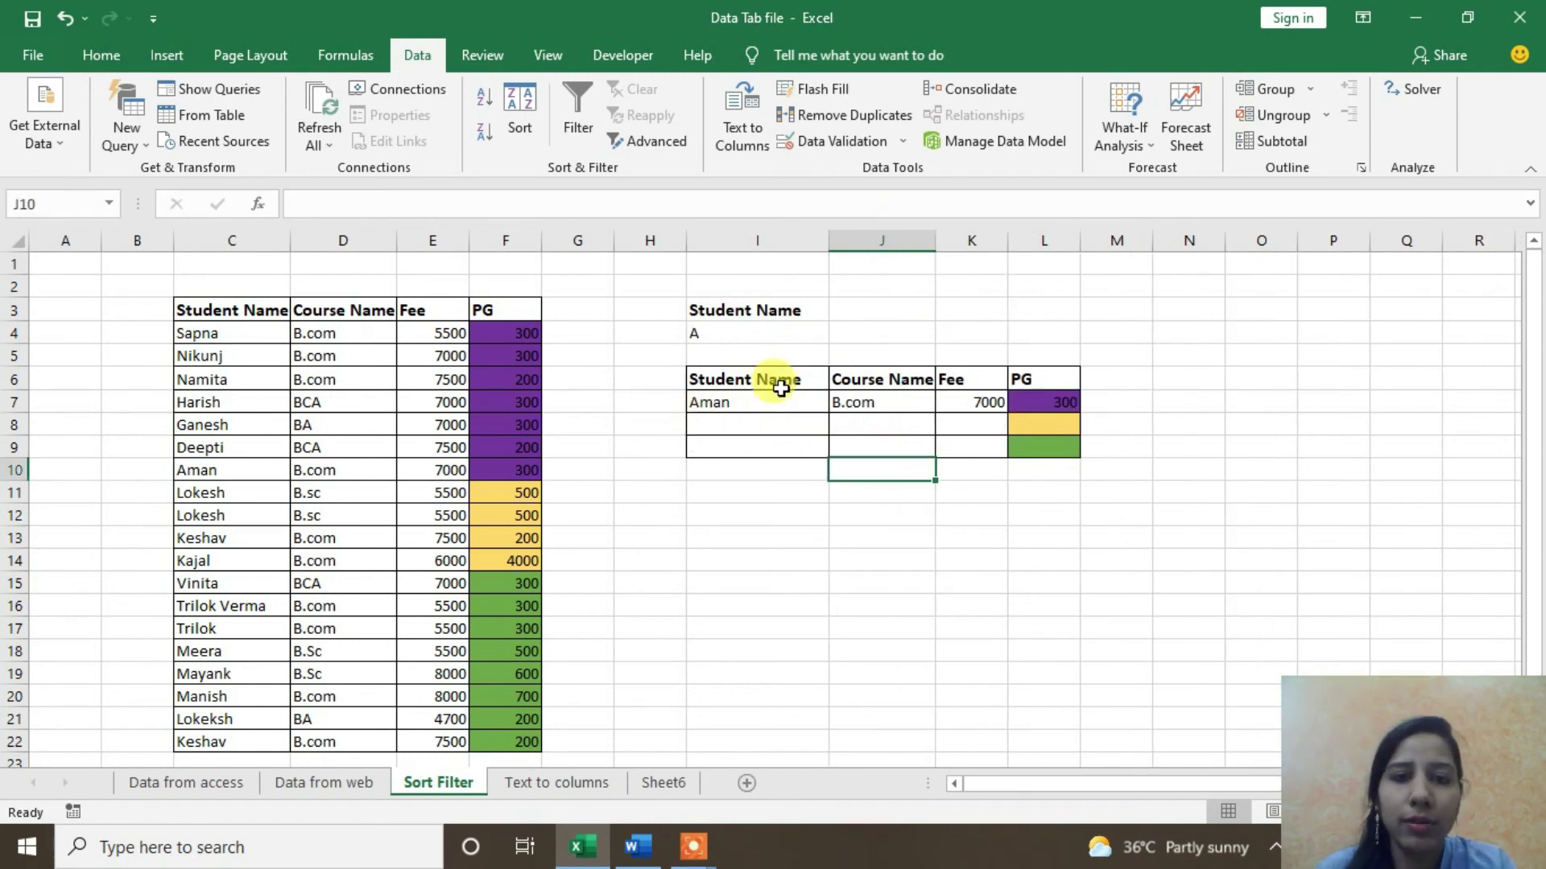
# Step: Add a second criterion with the header Course Name in K3 and BA in K4
pyautogui.click(976, 304)
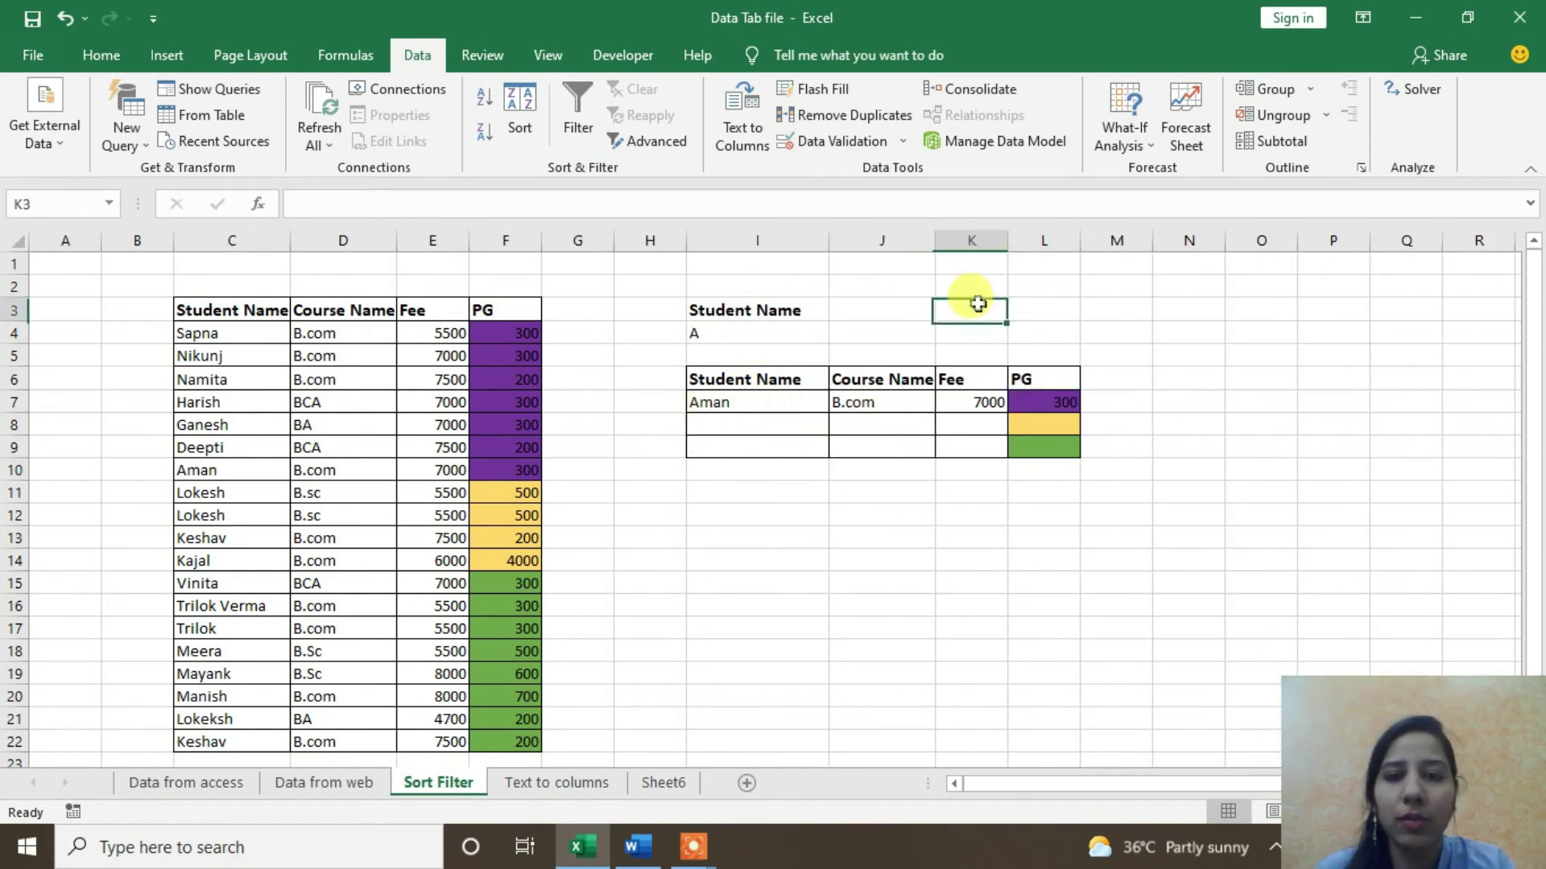
pyautogui.write('Cou')
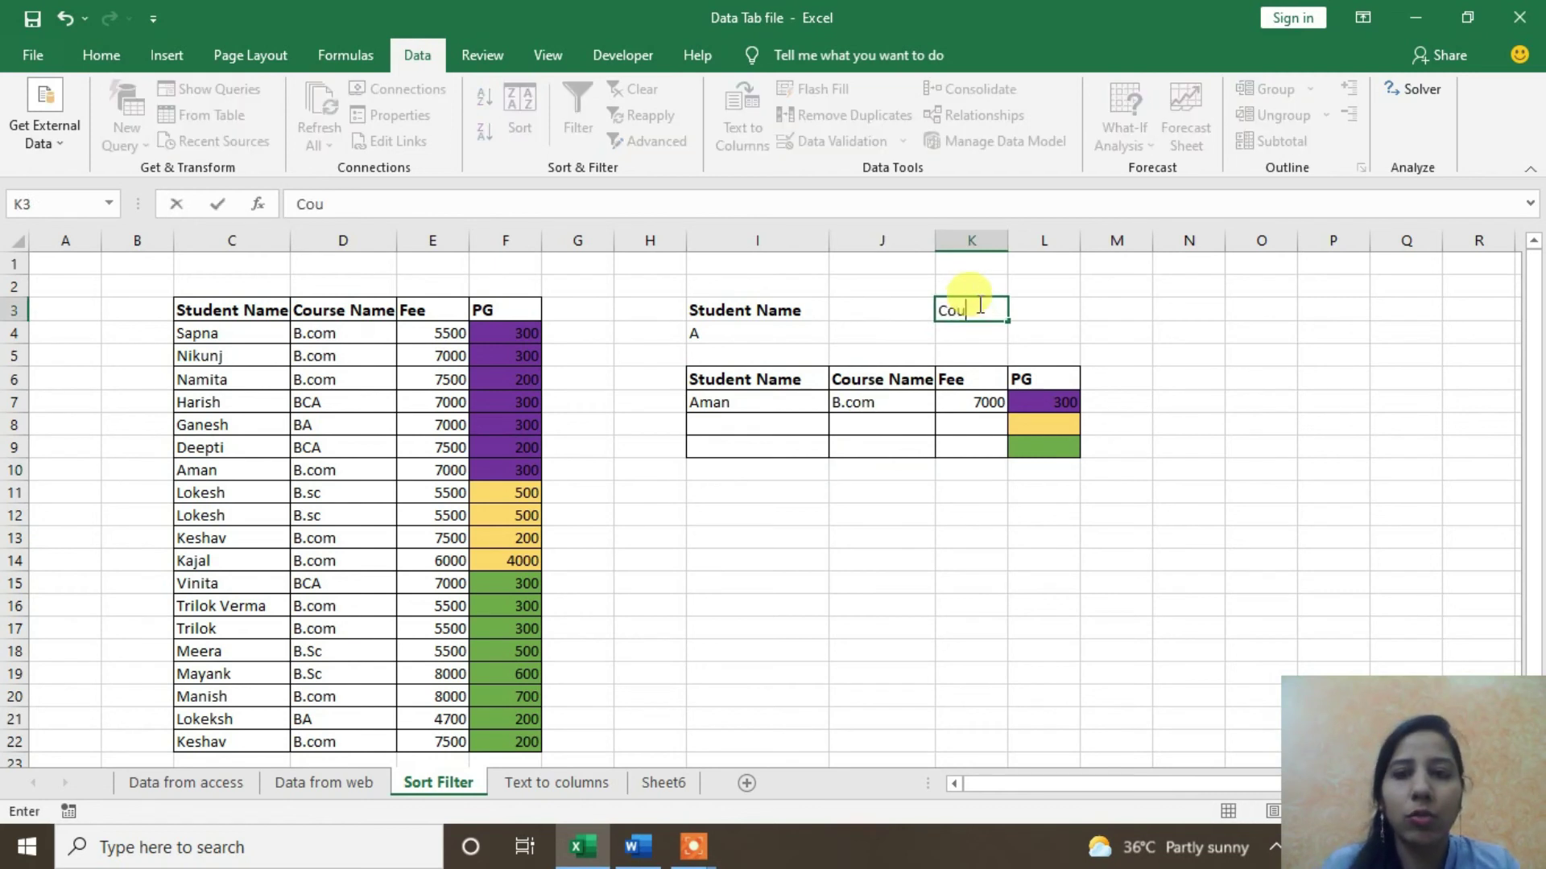
pyautogui.write('rse Name')
pyautogui.press('Return')
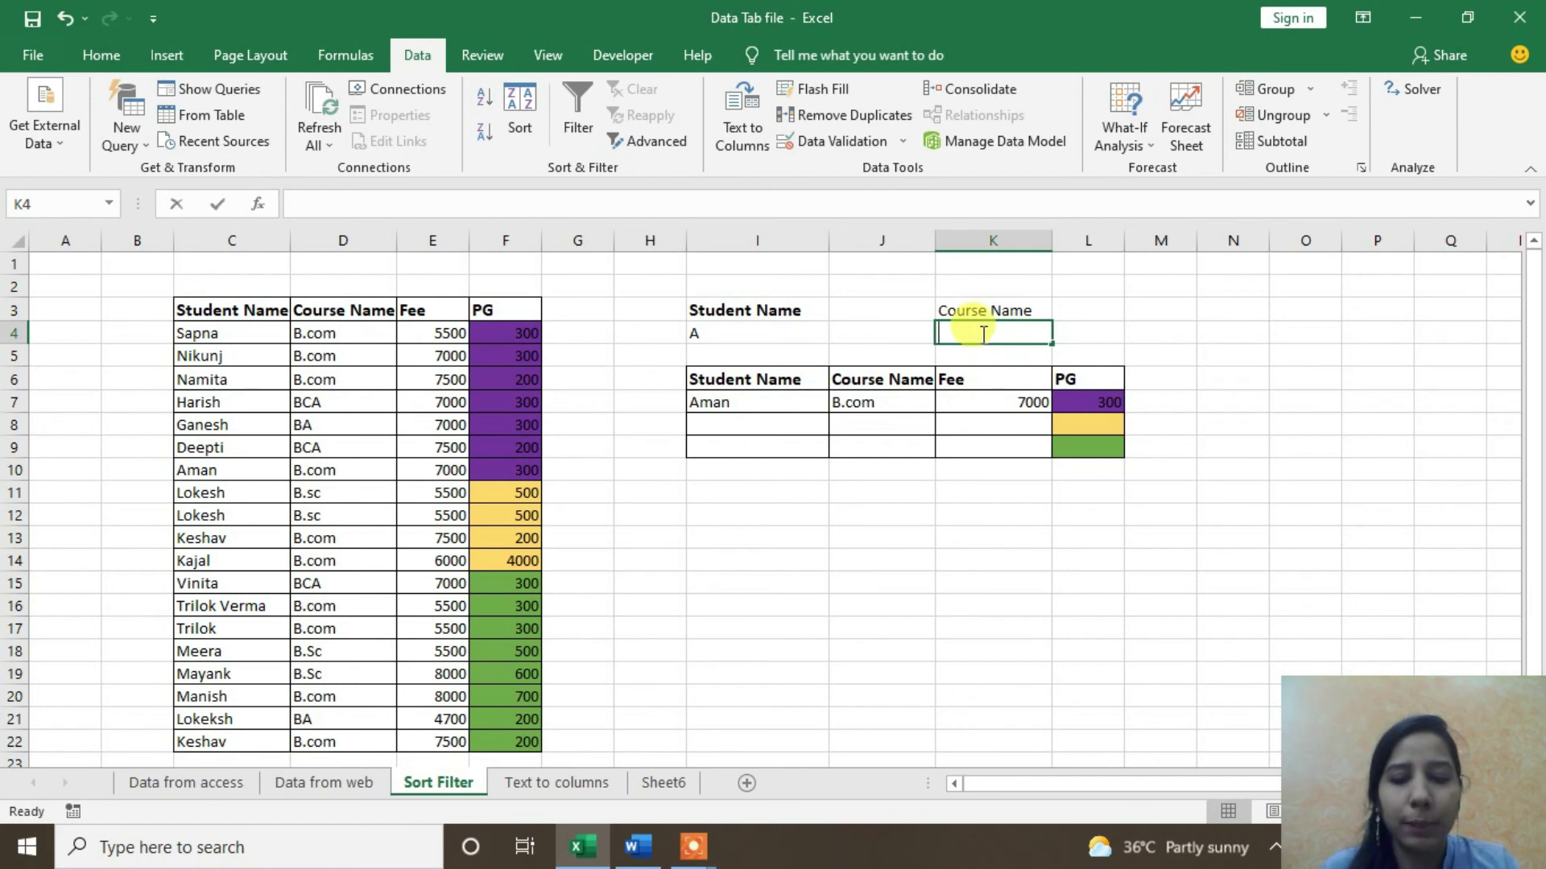
pyautogui.write('BA')
pyautogui.click(1009, 304)
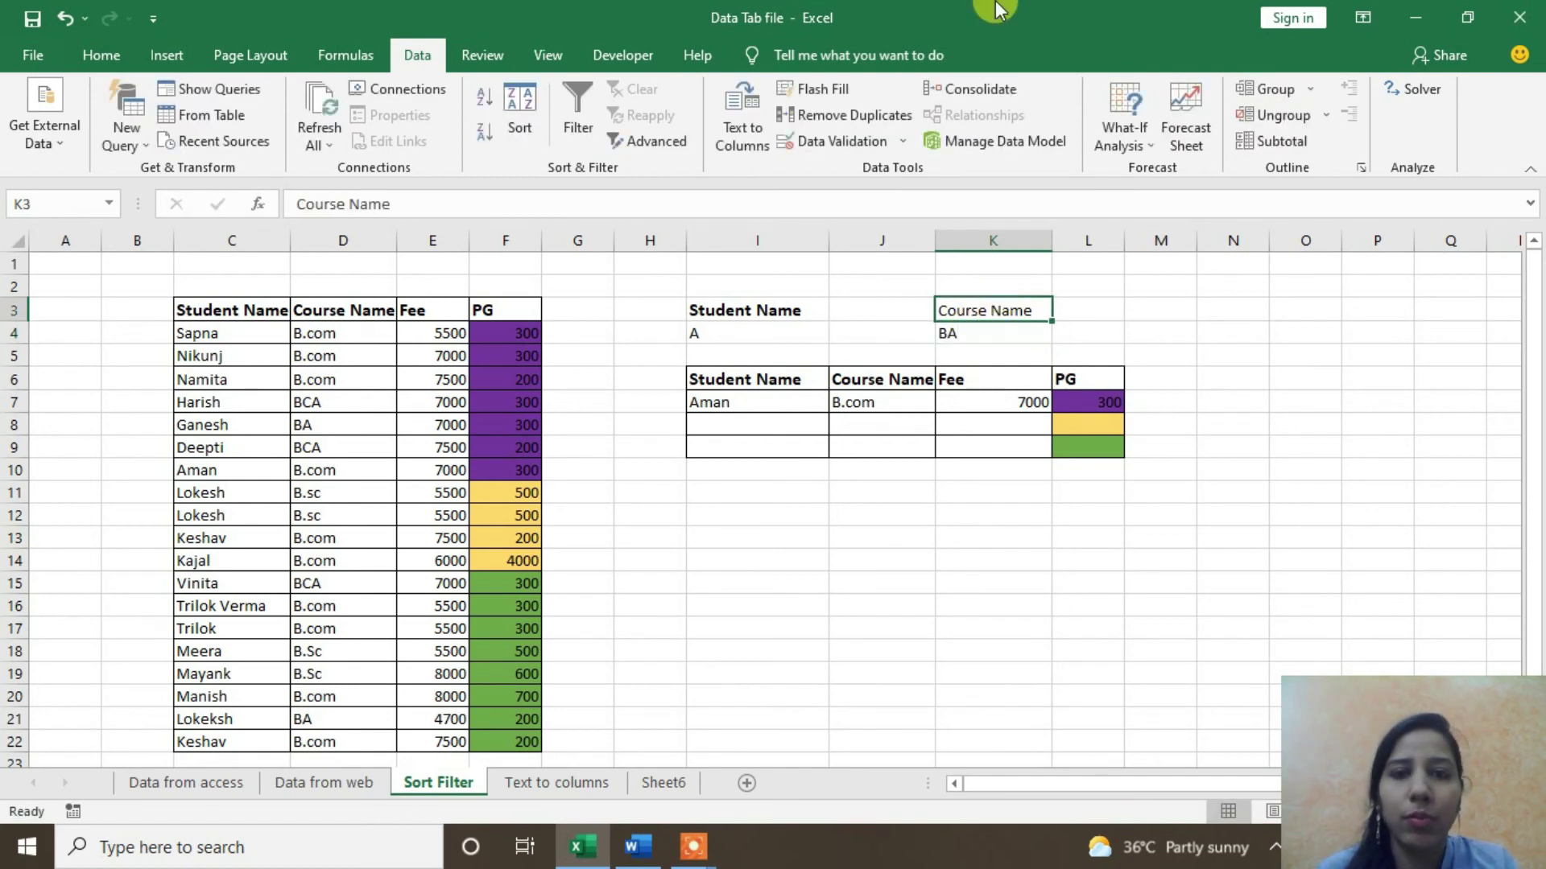
# Step: Start another Advanced Filter that copies to another location, keeping list range C3:F22 and setting the criteria range to K3:K4
pyautogui.click(652, 142)
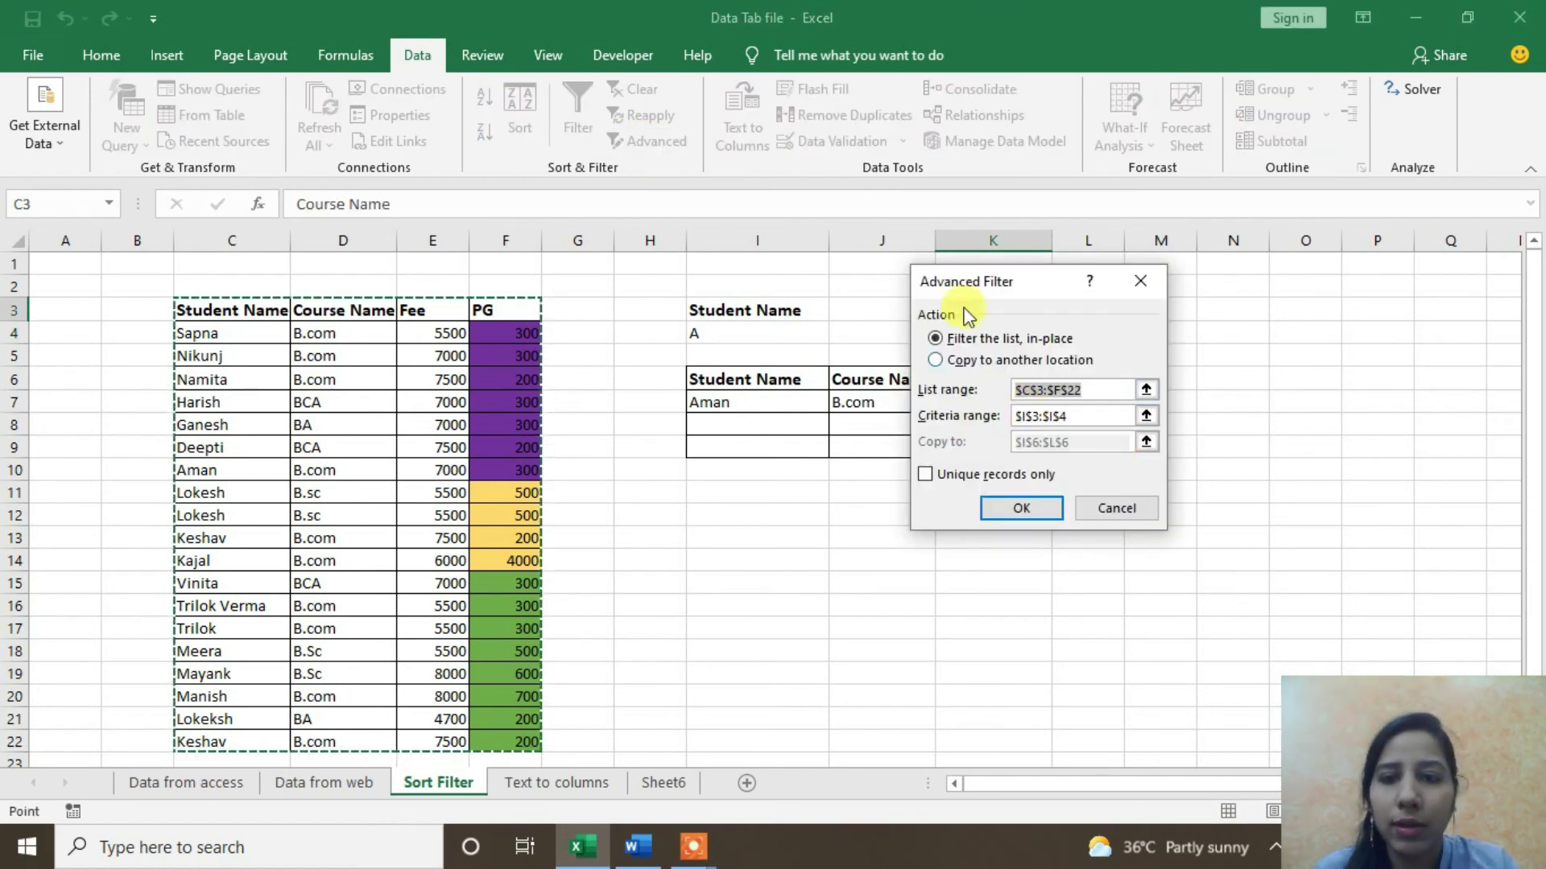
pyautogui.click(974, 363)
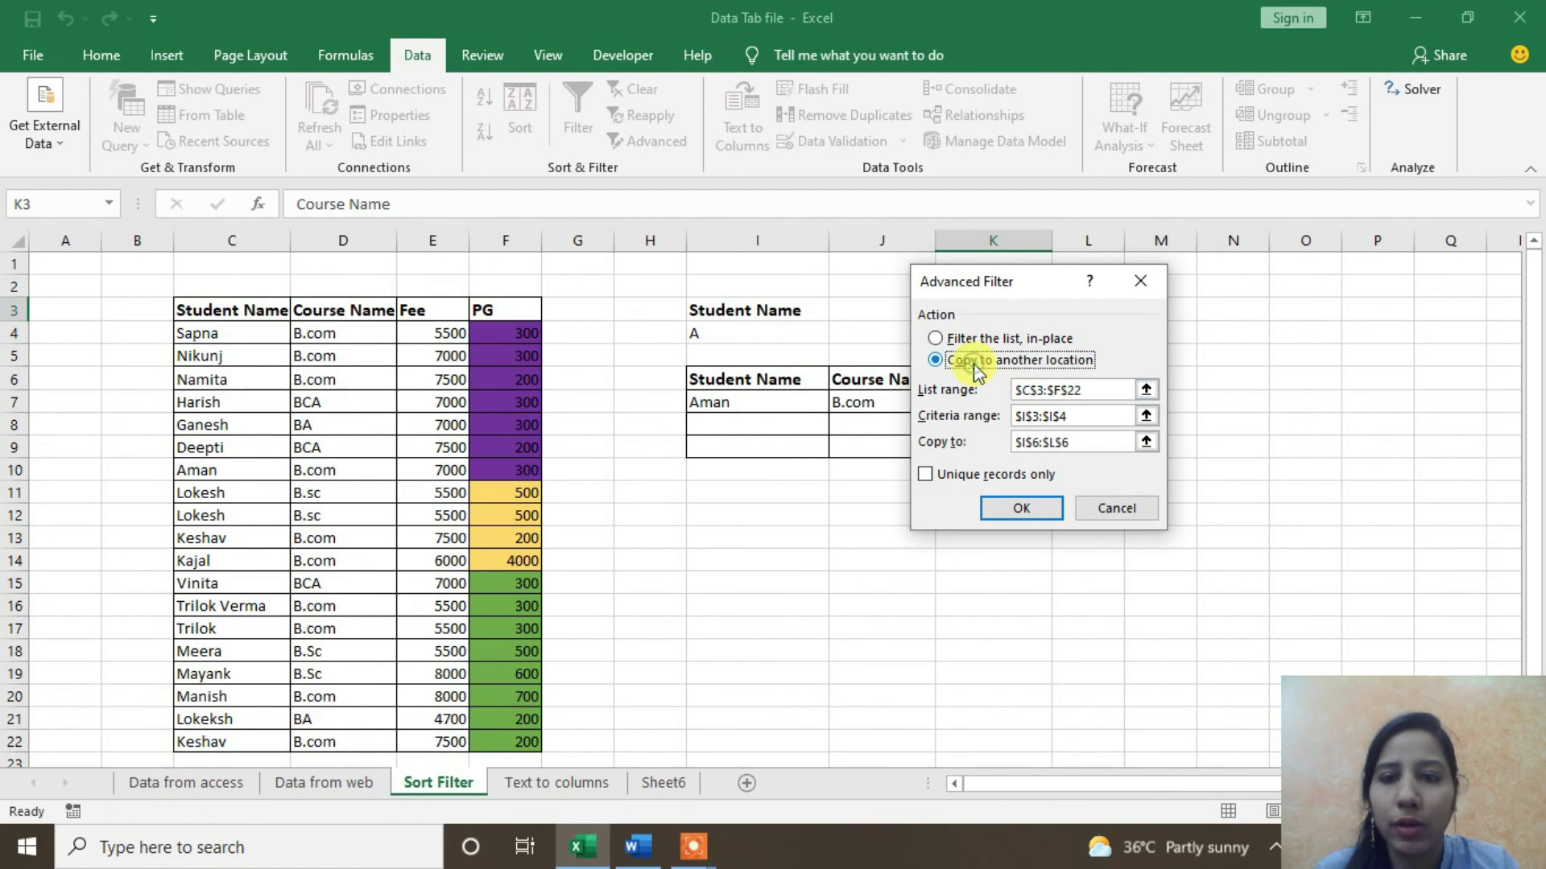
pyautogui.click(1147, 391)
pyautogui.click(1156, 304)
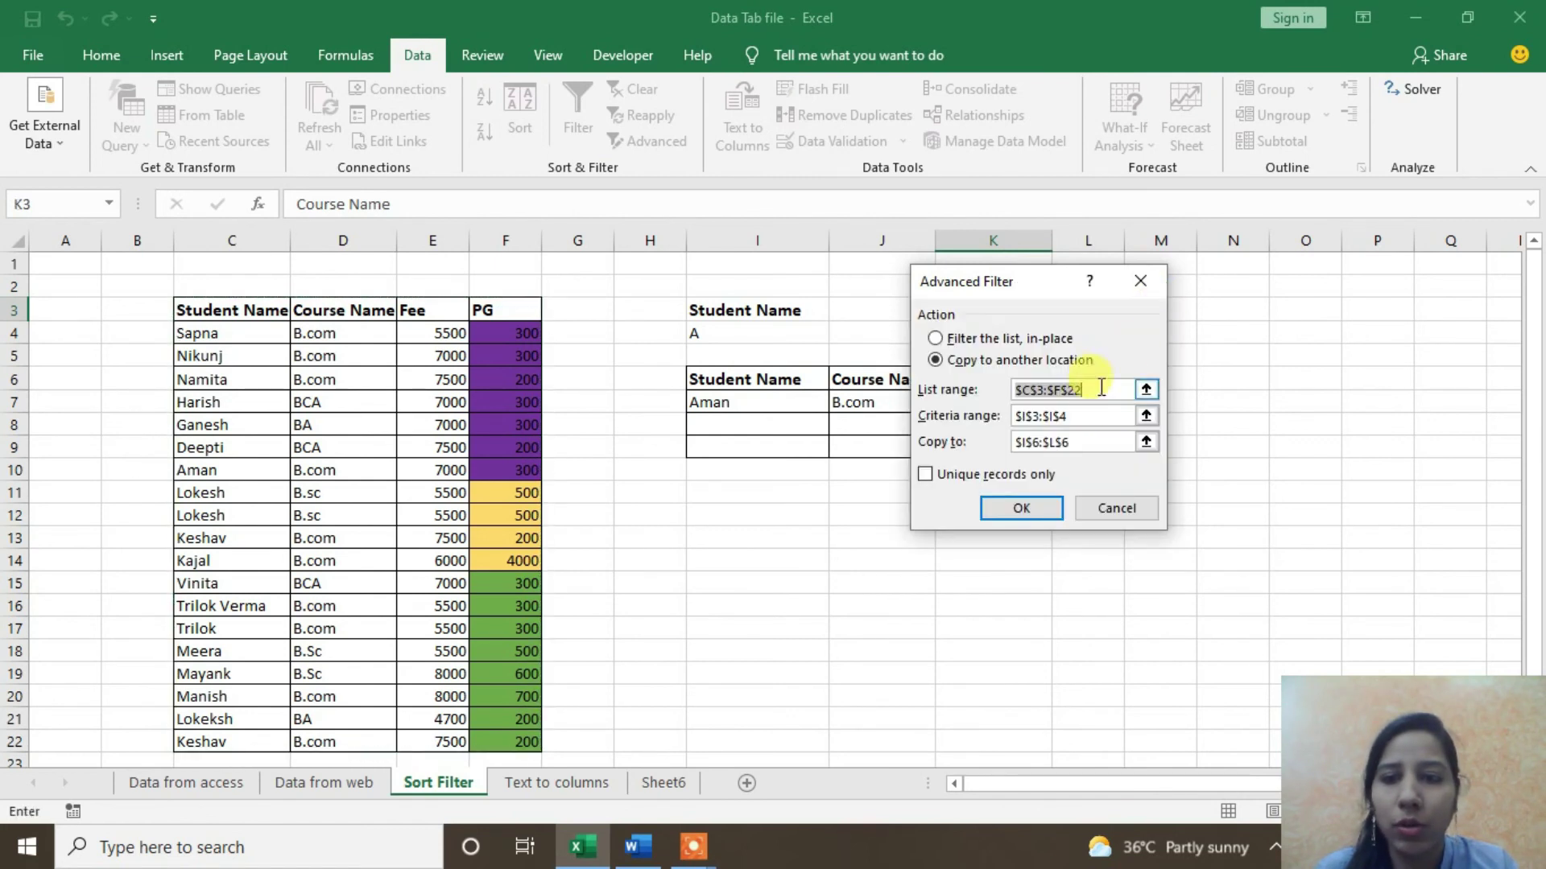
pyautogui.click(1145, 415)
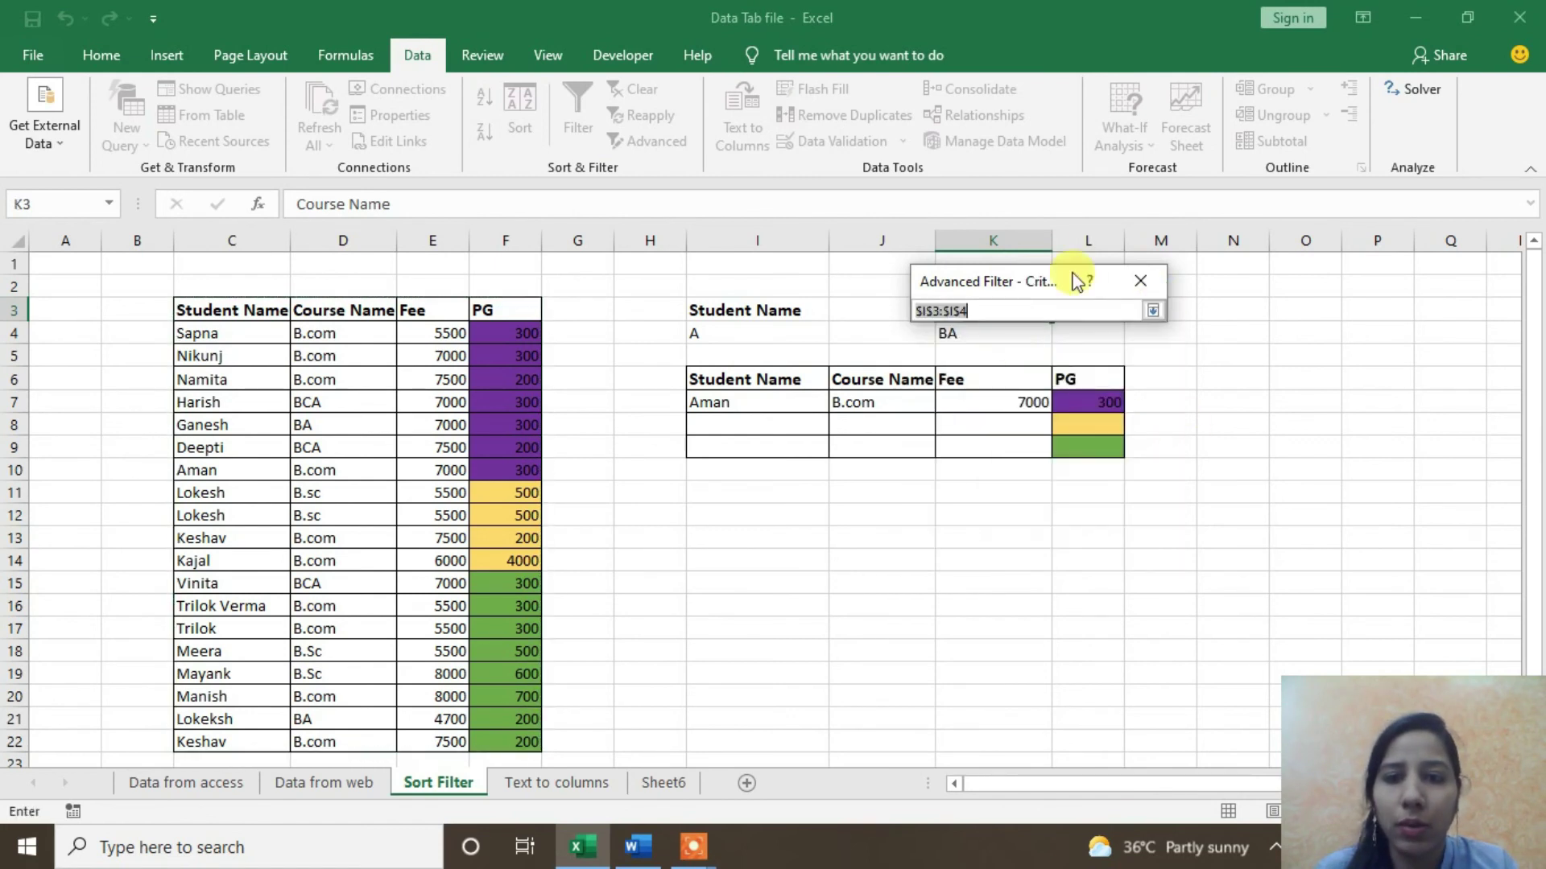
pyautogui.moveTo(1042, 283); pyautogui.dragTo(801, 242)
pyautogui.moveTo(990, 310); pyautogui.dragTo(984, 338)
pyautogui.click(897, 260)
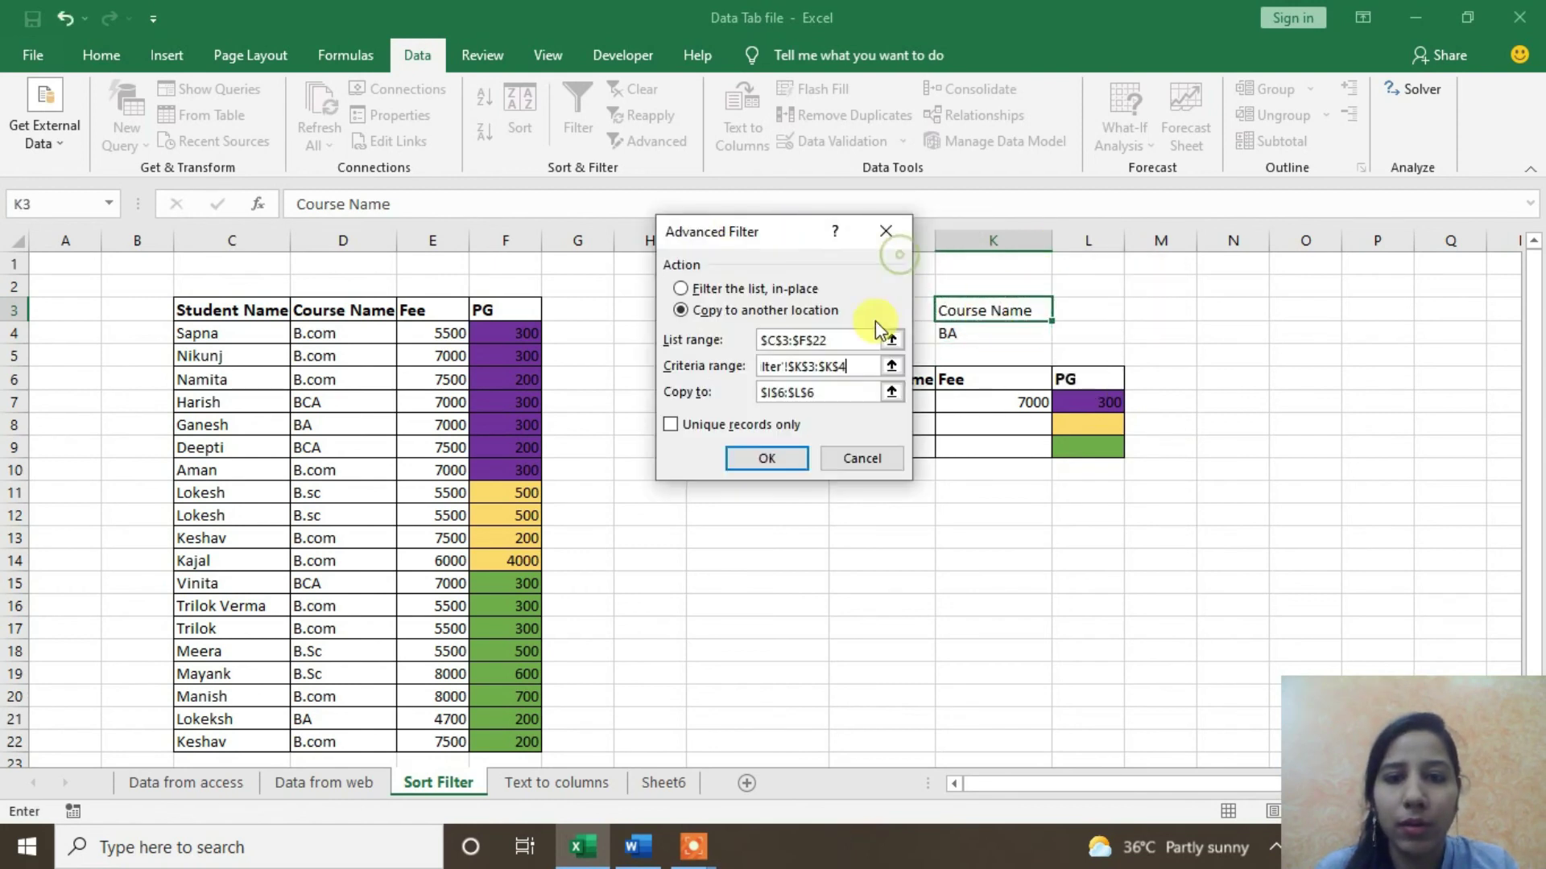
# Step: Try I13 as the copy destination, and run the advanced filter with its output in I6:L6
pyautogui.click(891, 392)
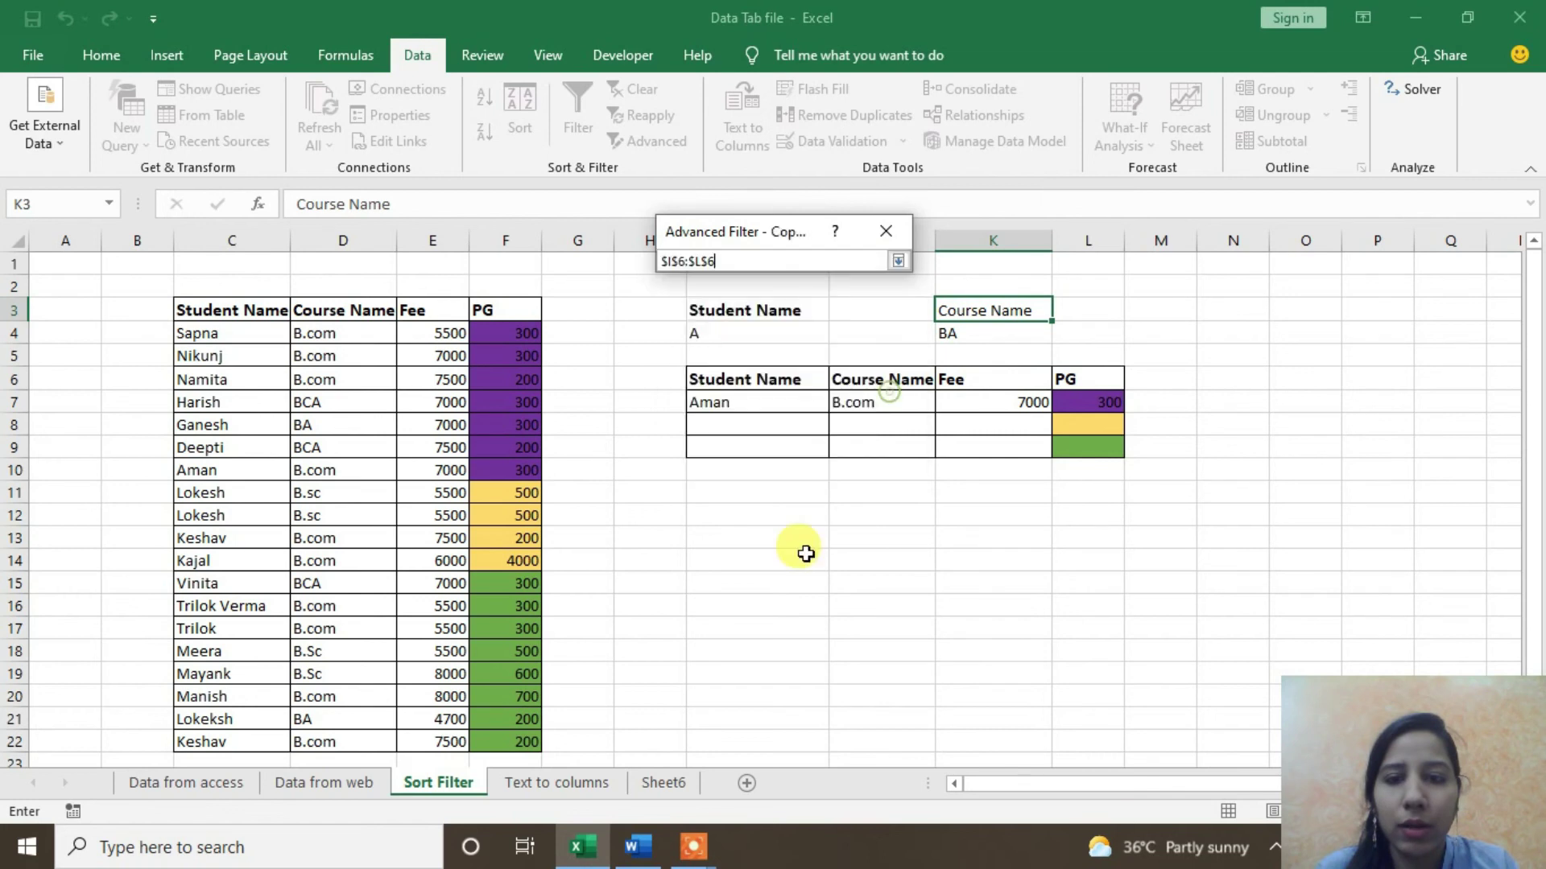
pyautogui.click(736, 531)
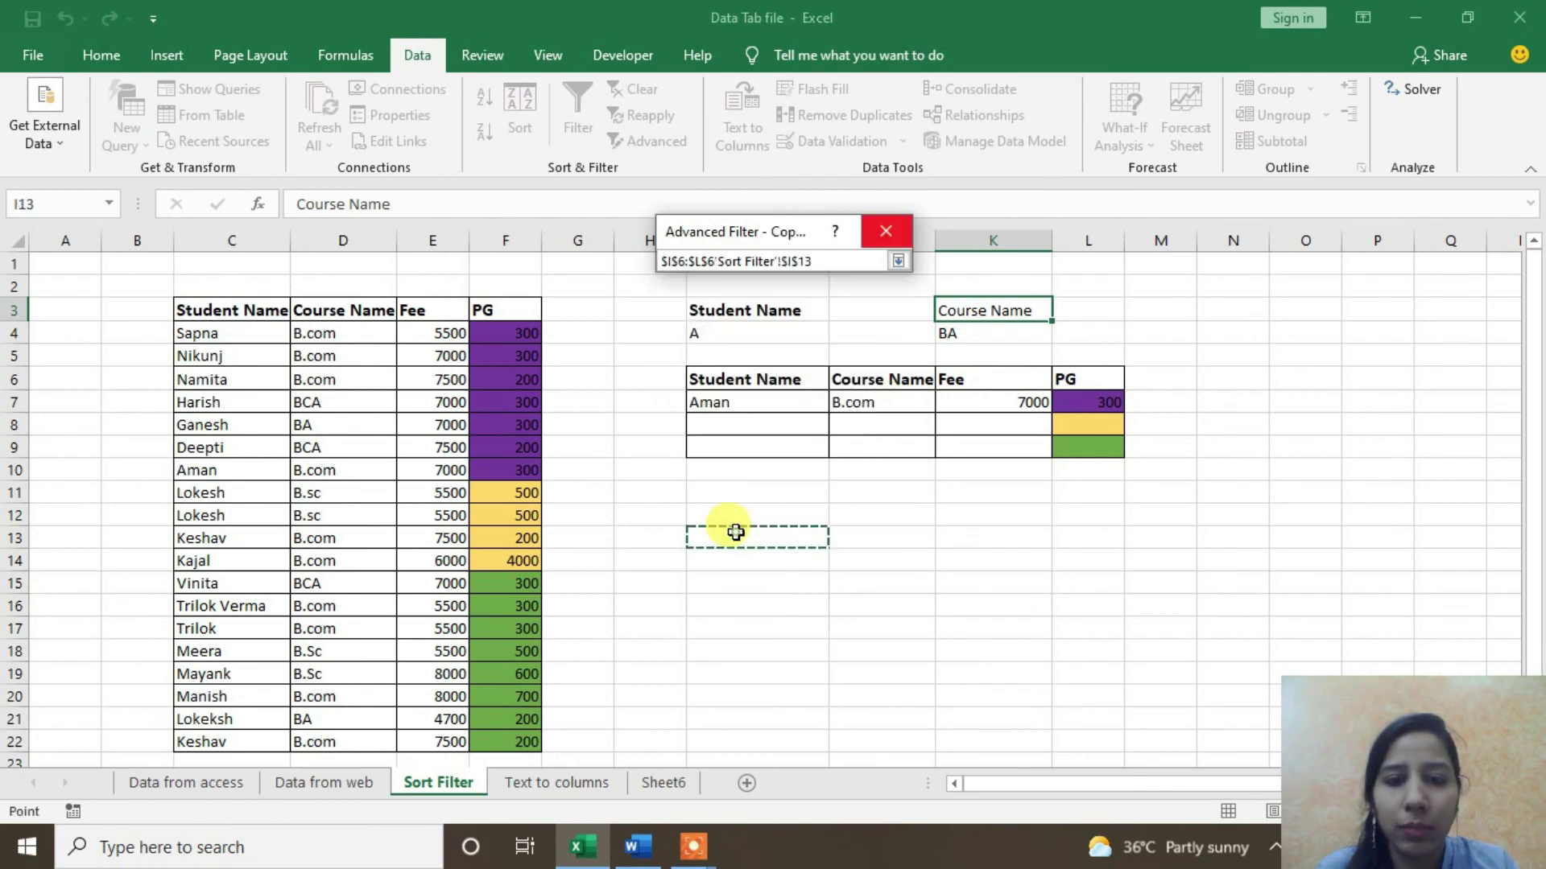
pyautogui.click(898, 260)
pyautogui.click(766, 456)
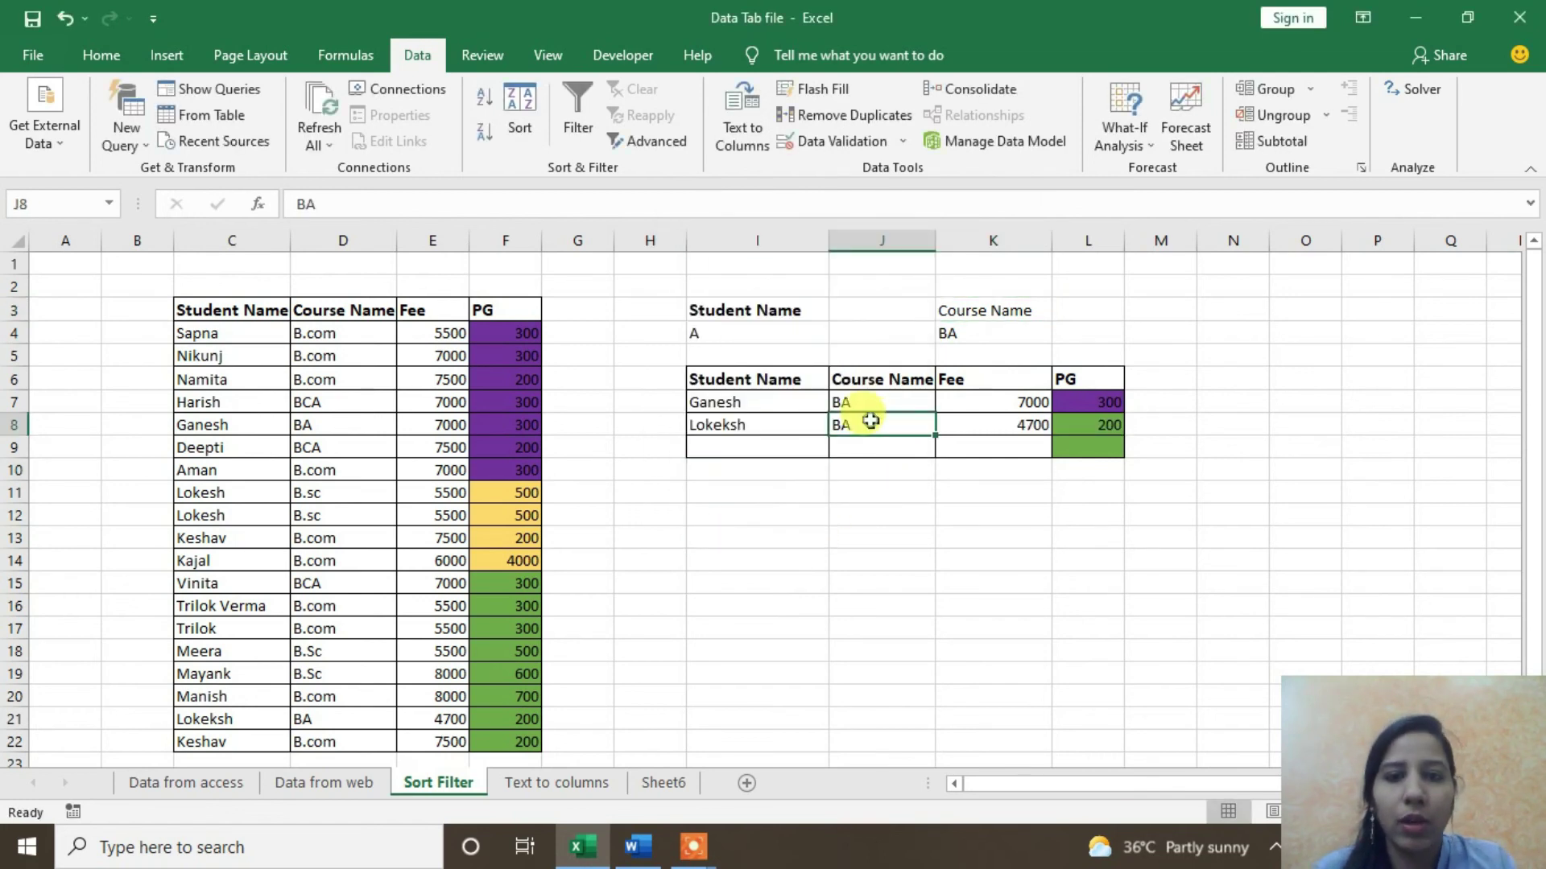
pyautogui.moveTo(738, 379); pyautogui.dragTo(751, 414)
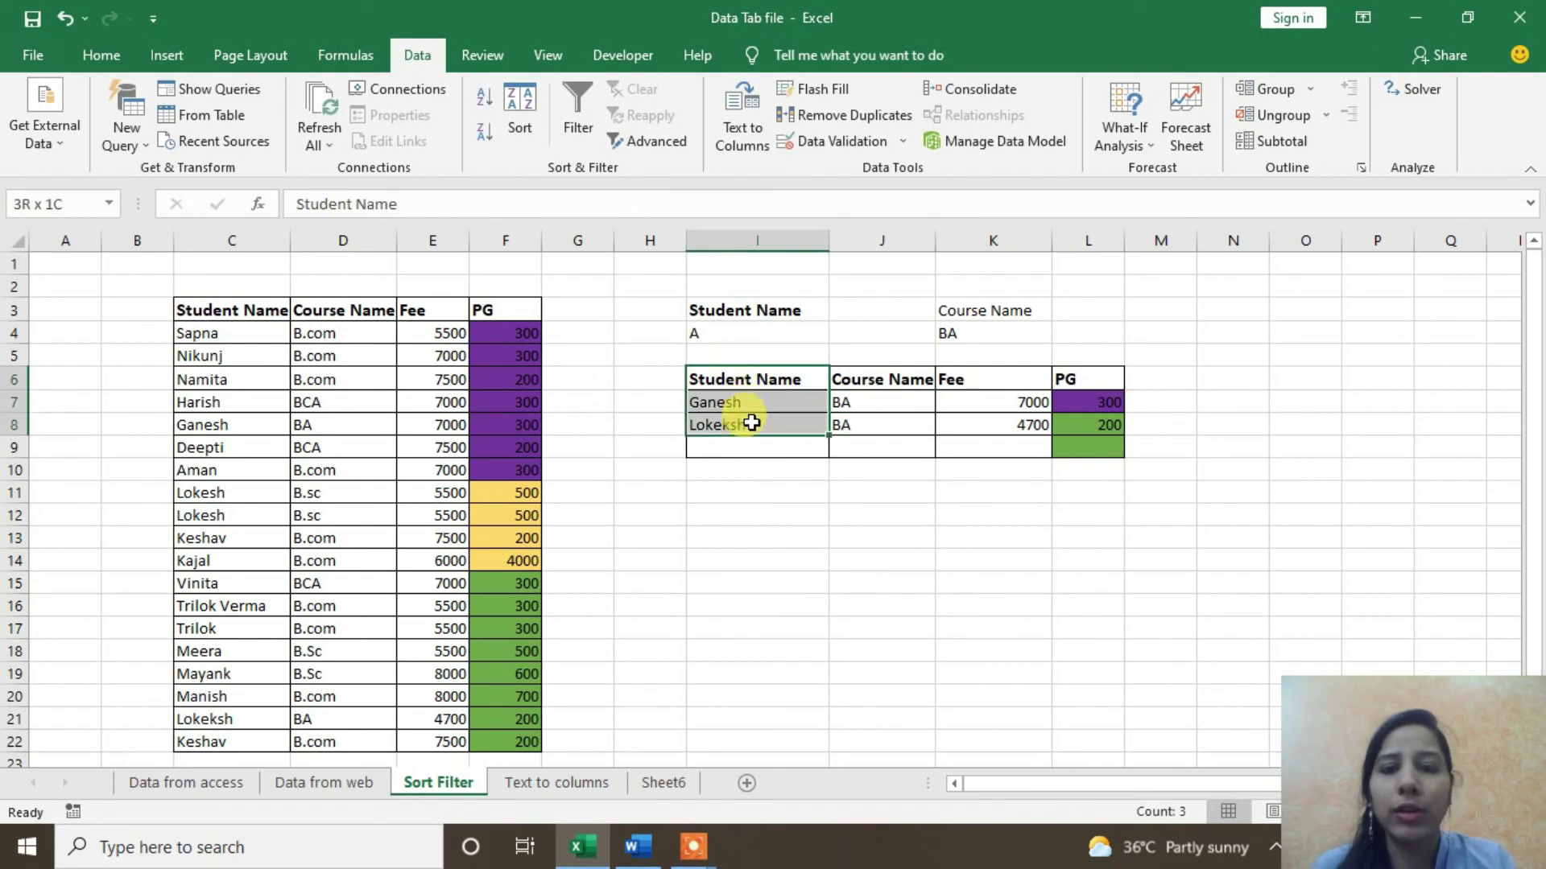
pyautogui.click(856, 404)
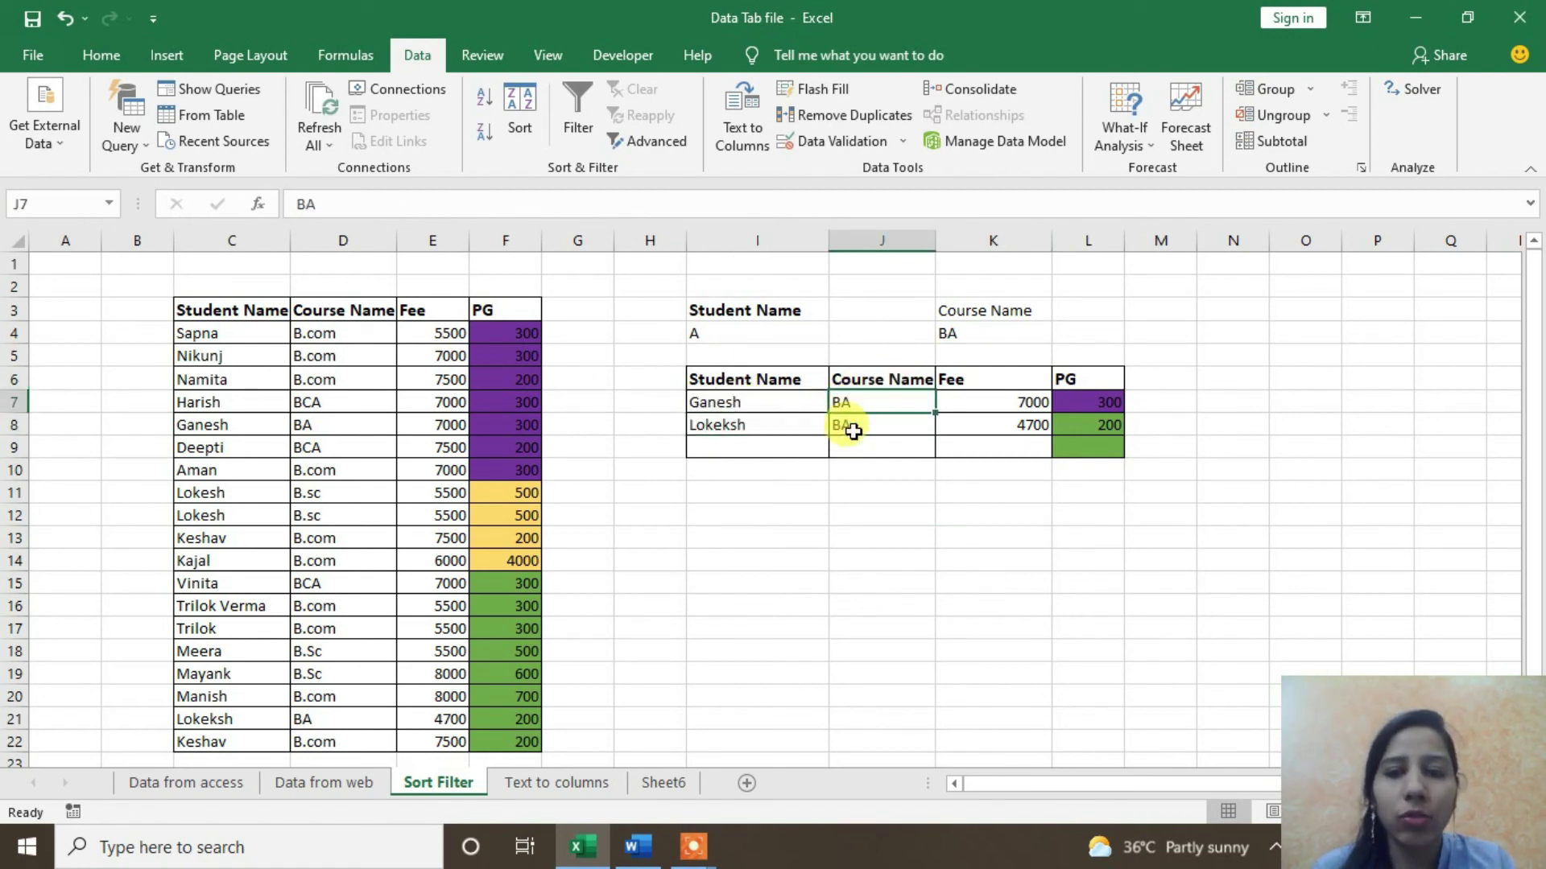
pyautogui.moveTo(725, 403); pyautogui.dragTo(808, 428)
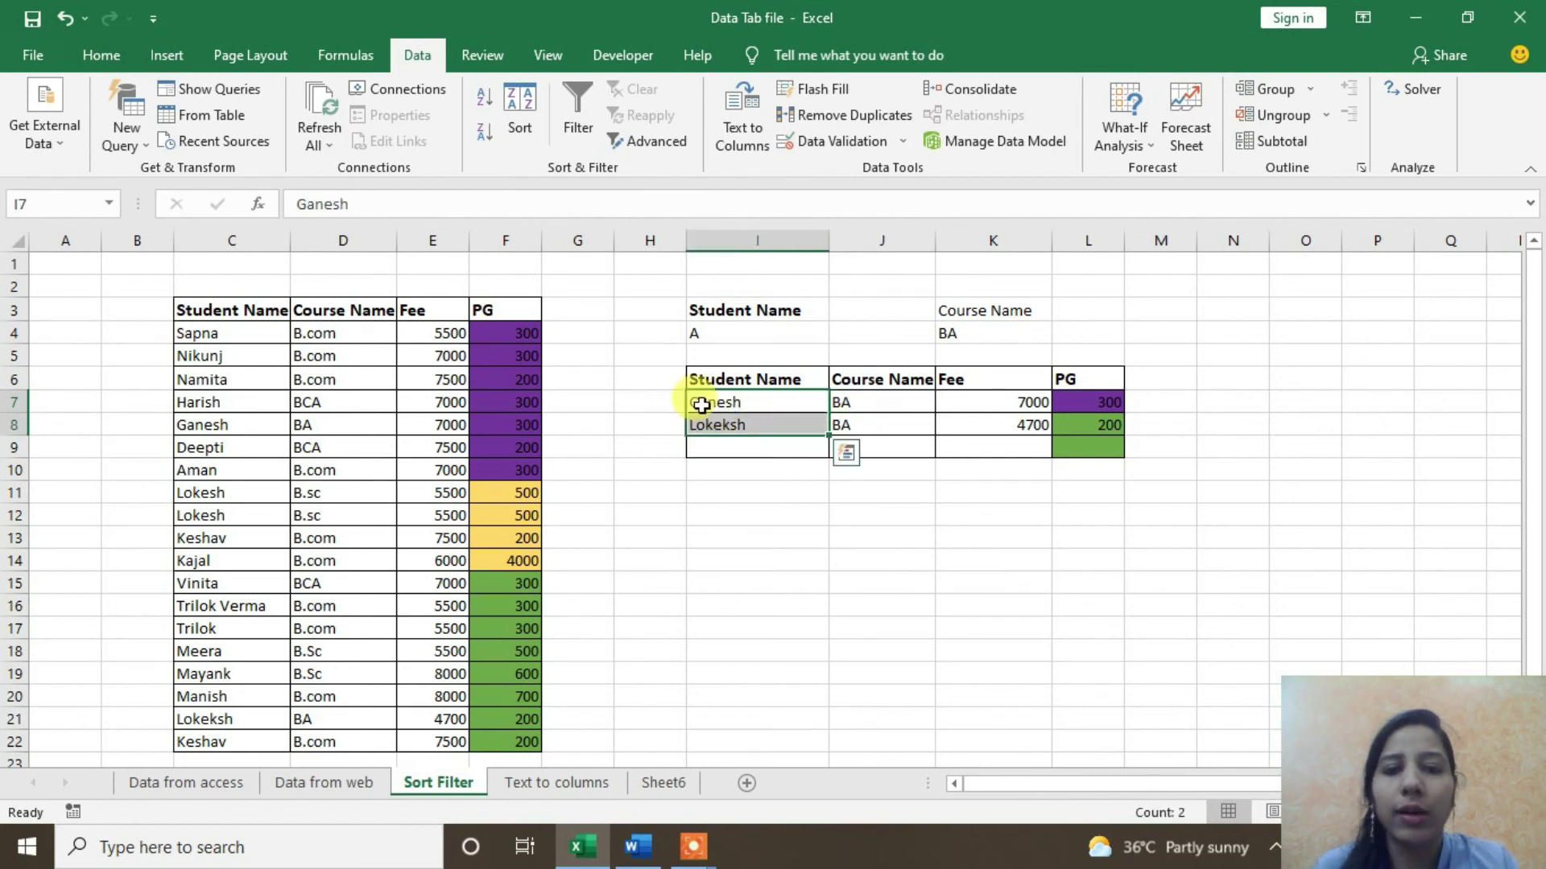
pyautogui.click(1075, 401)
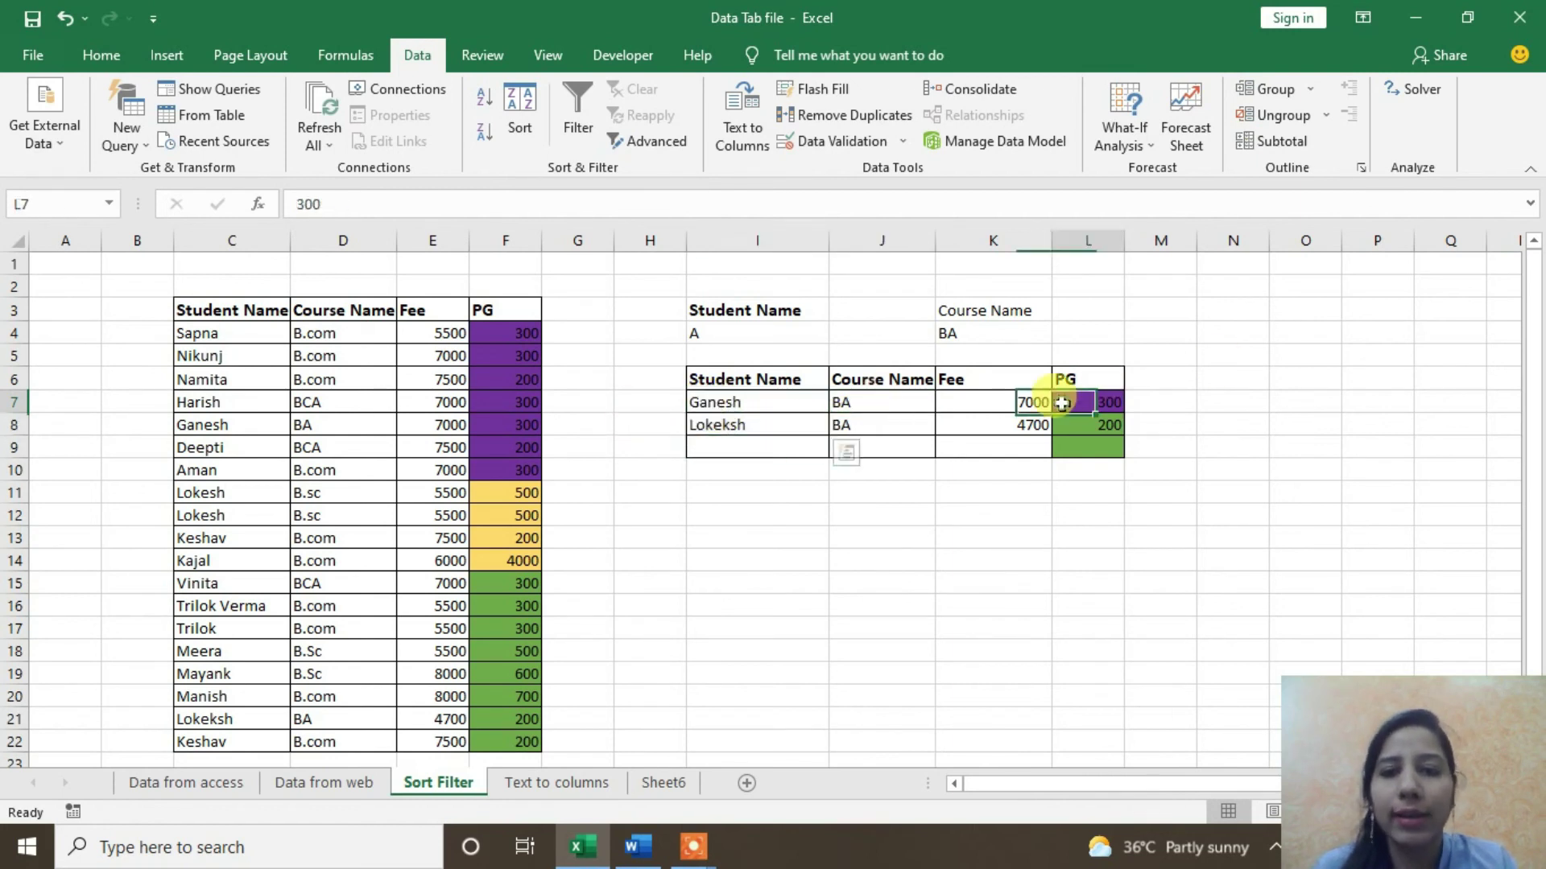
pyautogui.click(912, 405)
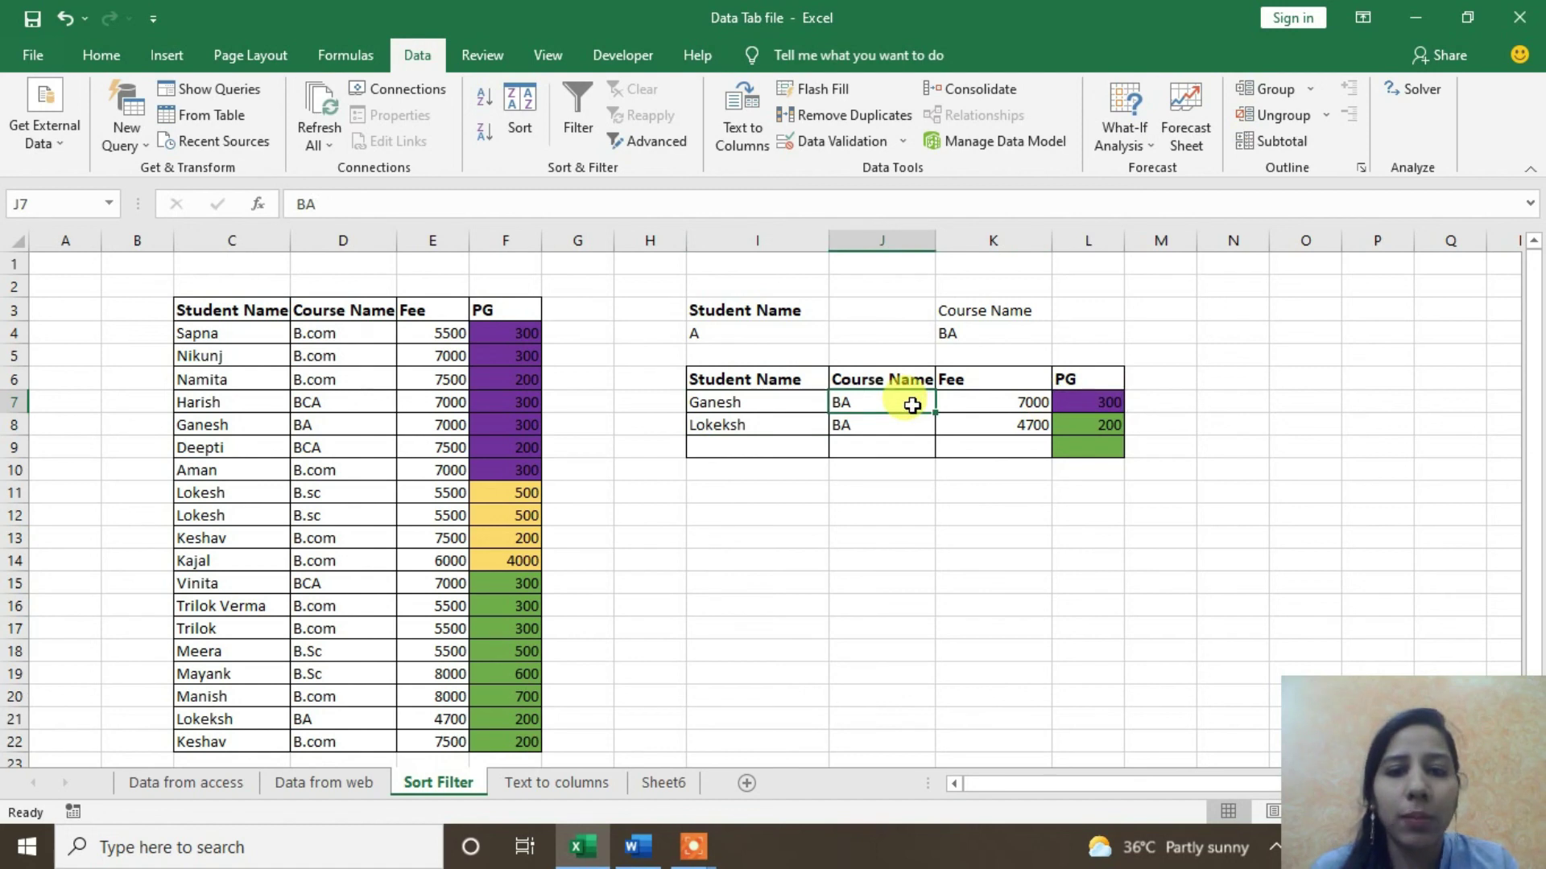
pyautogui.click(648, 141)
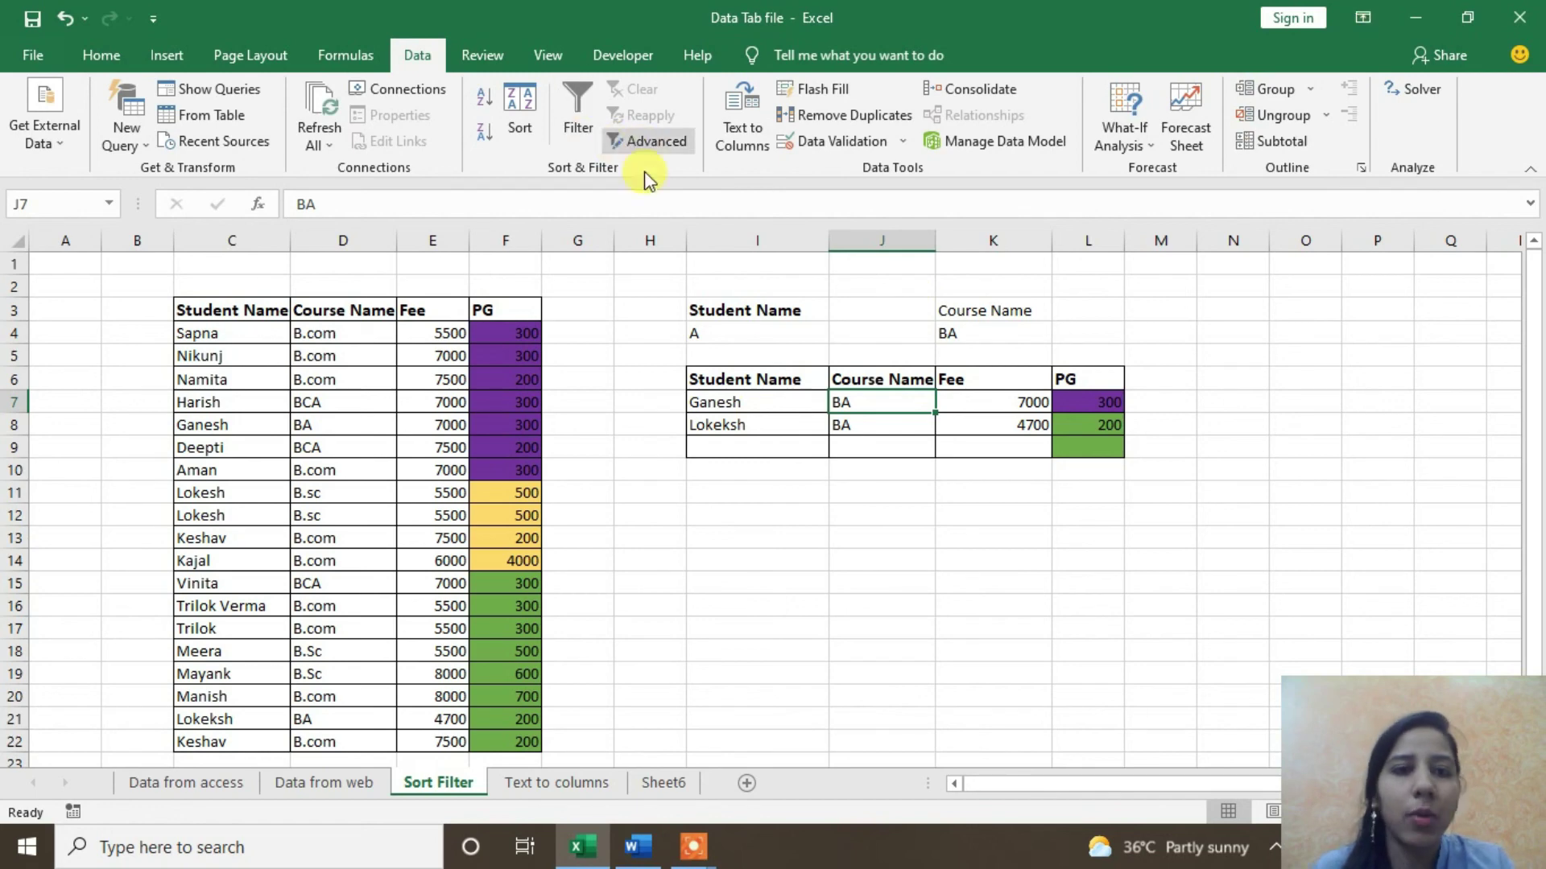
pyautogui.scroll(-2, 693, 434)
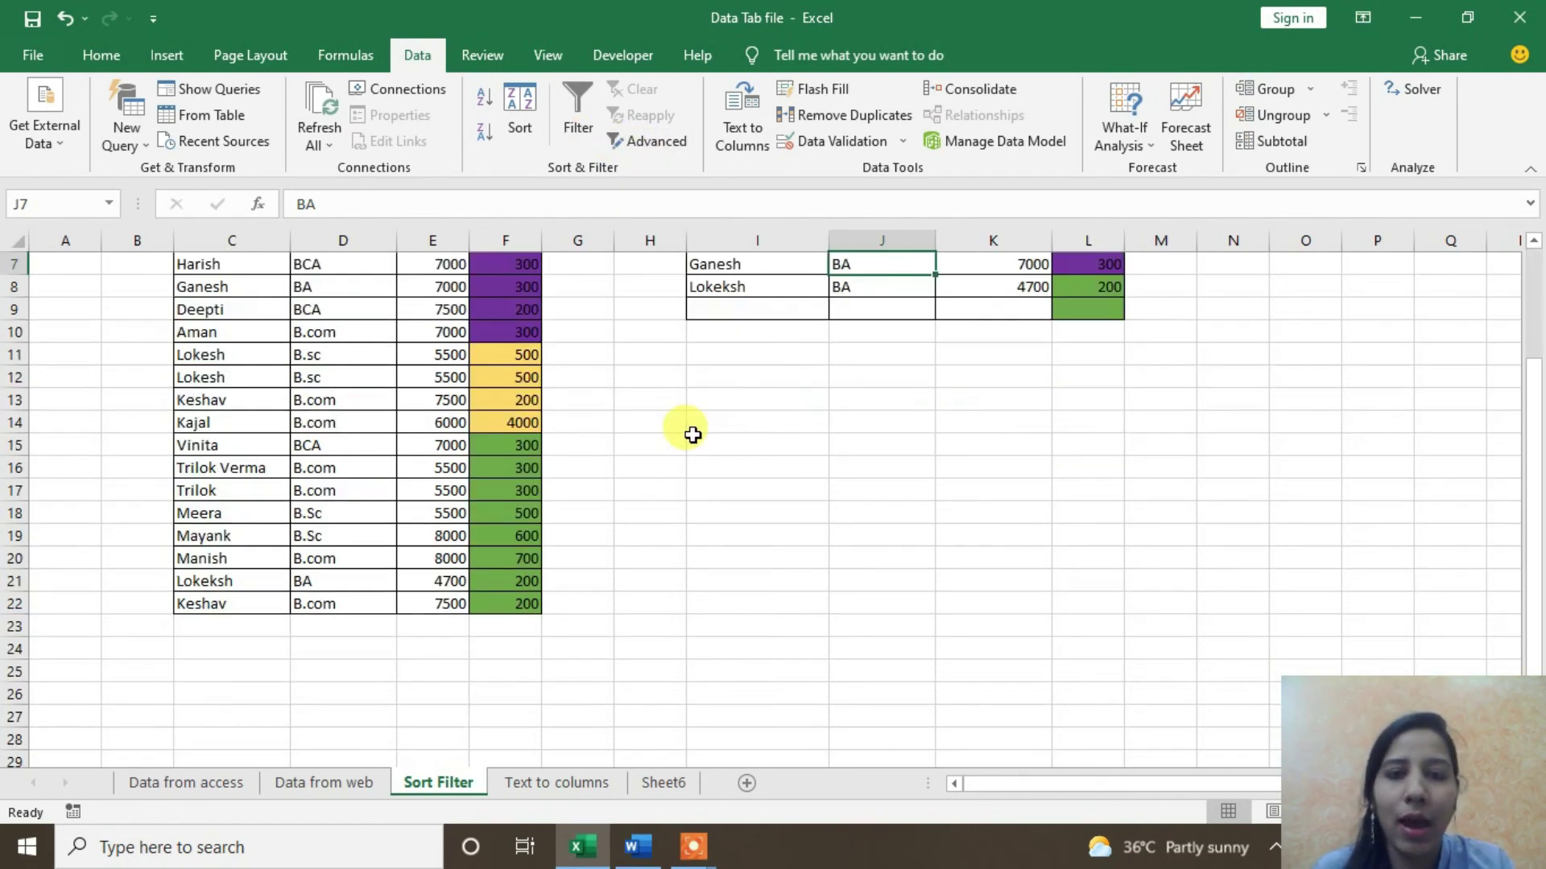
pyautogui.scroll(2, 692, 434)
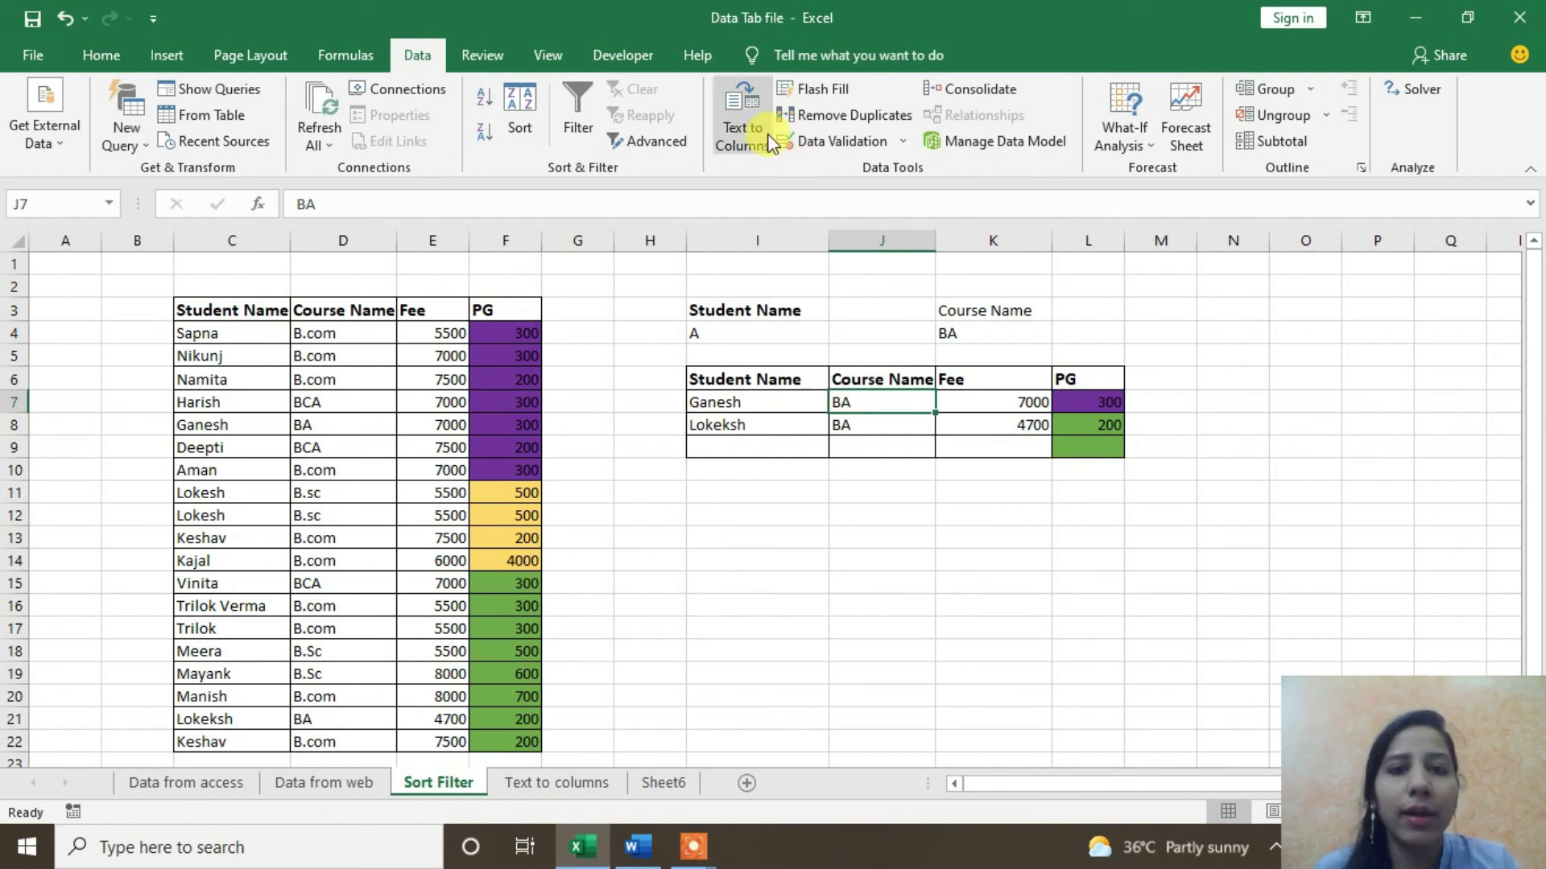
# Step: Switch to the Text to columns sheet and examine the comma-separated records in C3:C10
pyautogui.click(554, 783)
pyautogui.click(529, 376)
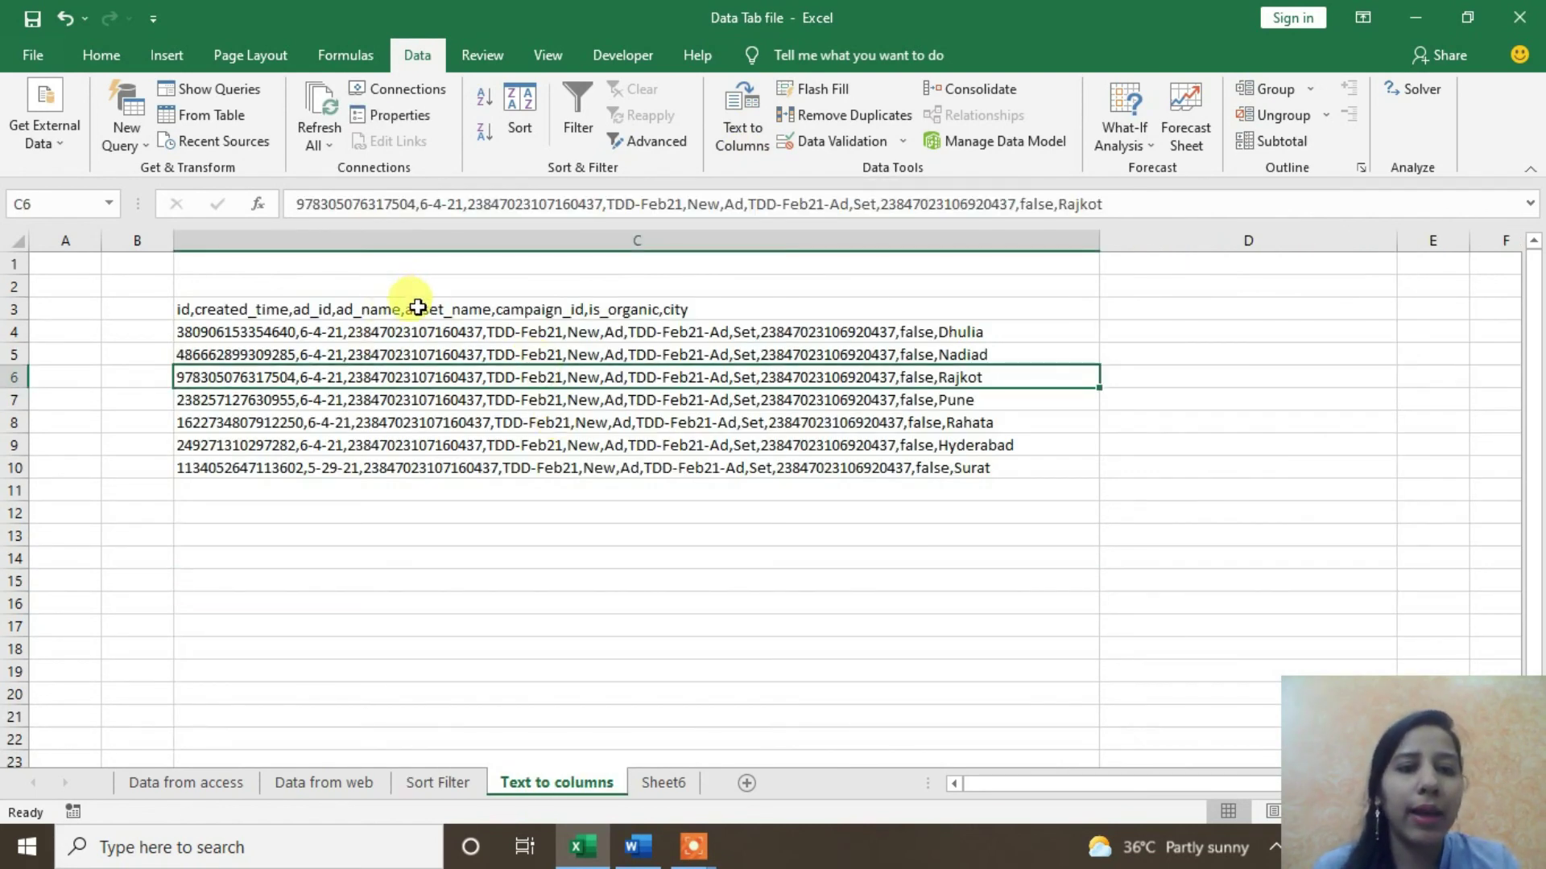
pyautogui.moveTo(418, 308); pyautogui.dragTo(423, 459)
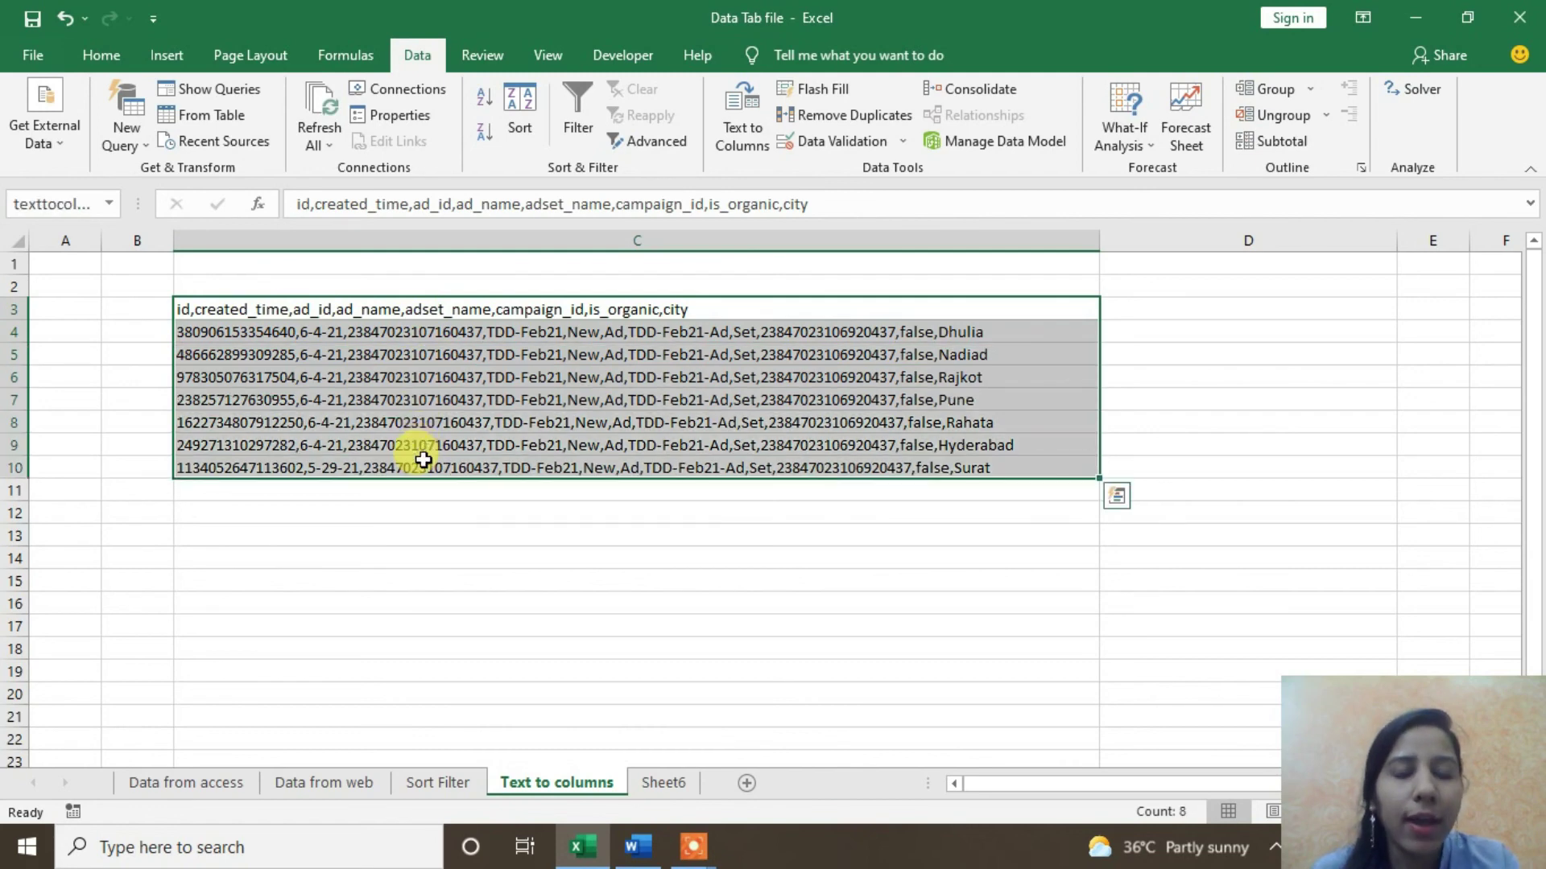
pyautogui.moveTo(332, 314); pyautogui.dragTo(315, 455)
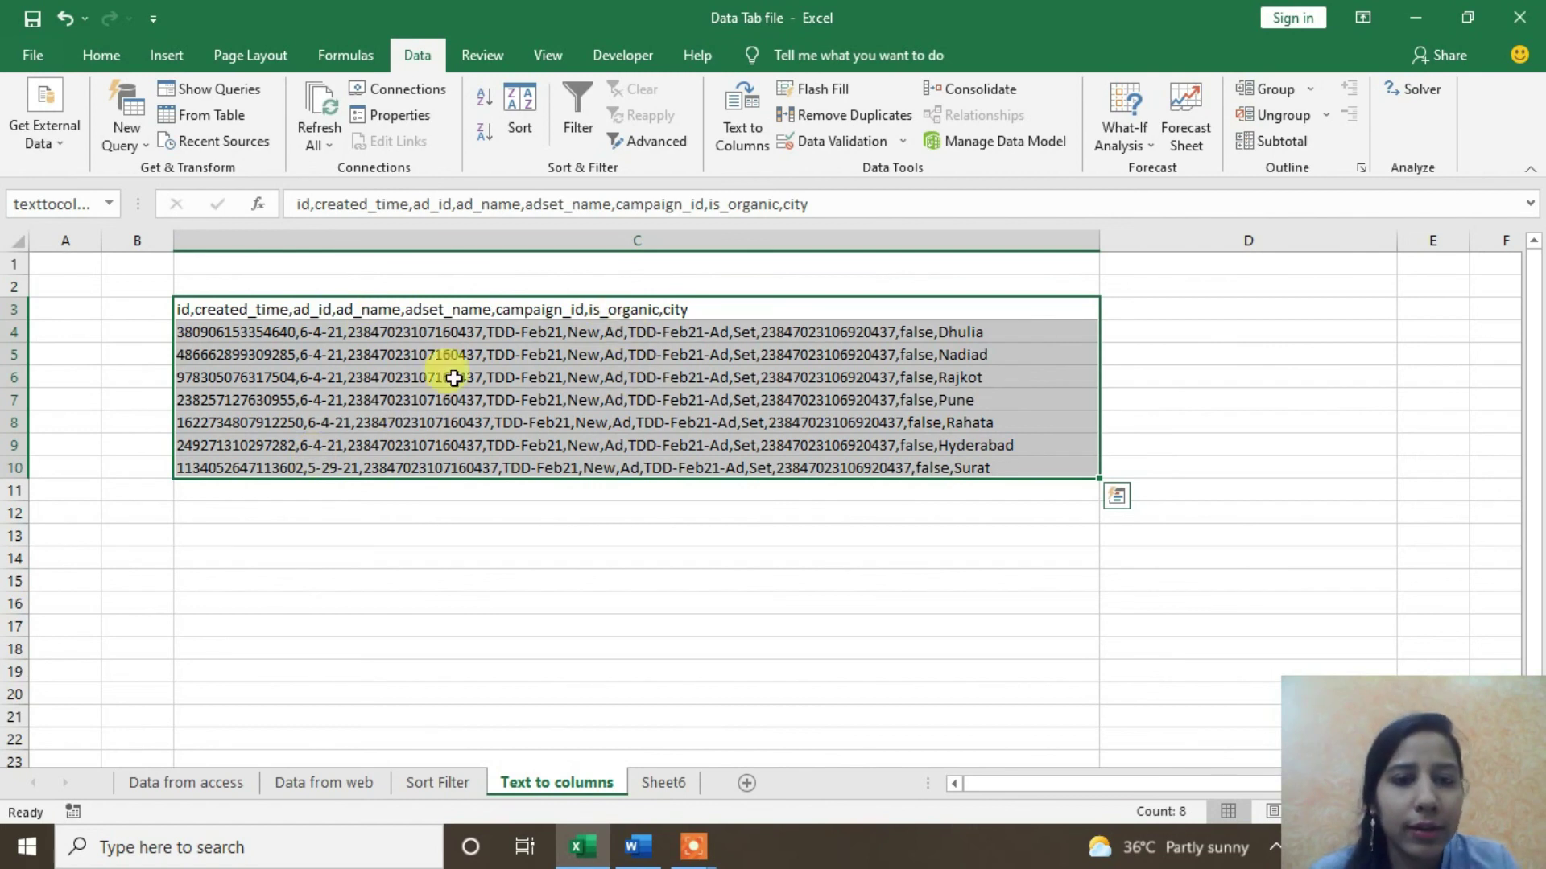
pyautogui.click(235, 313)
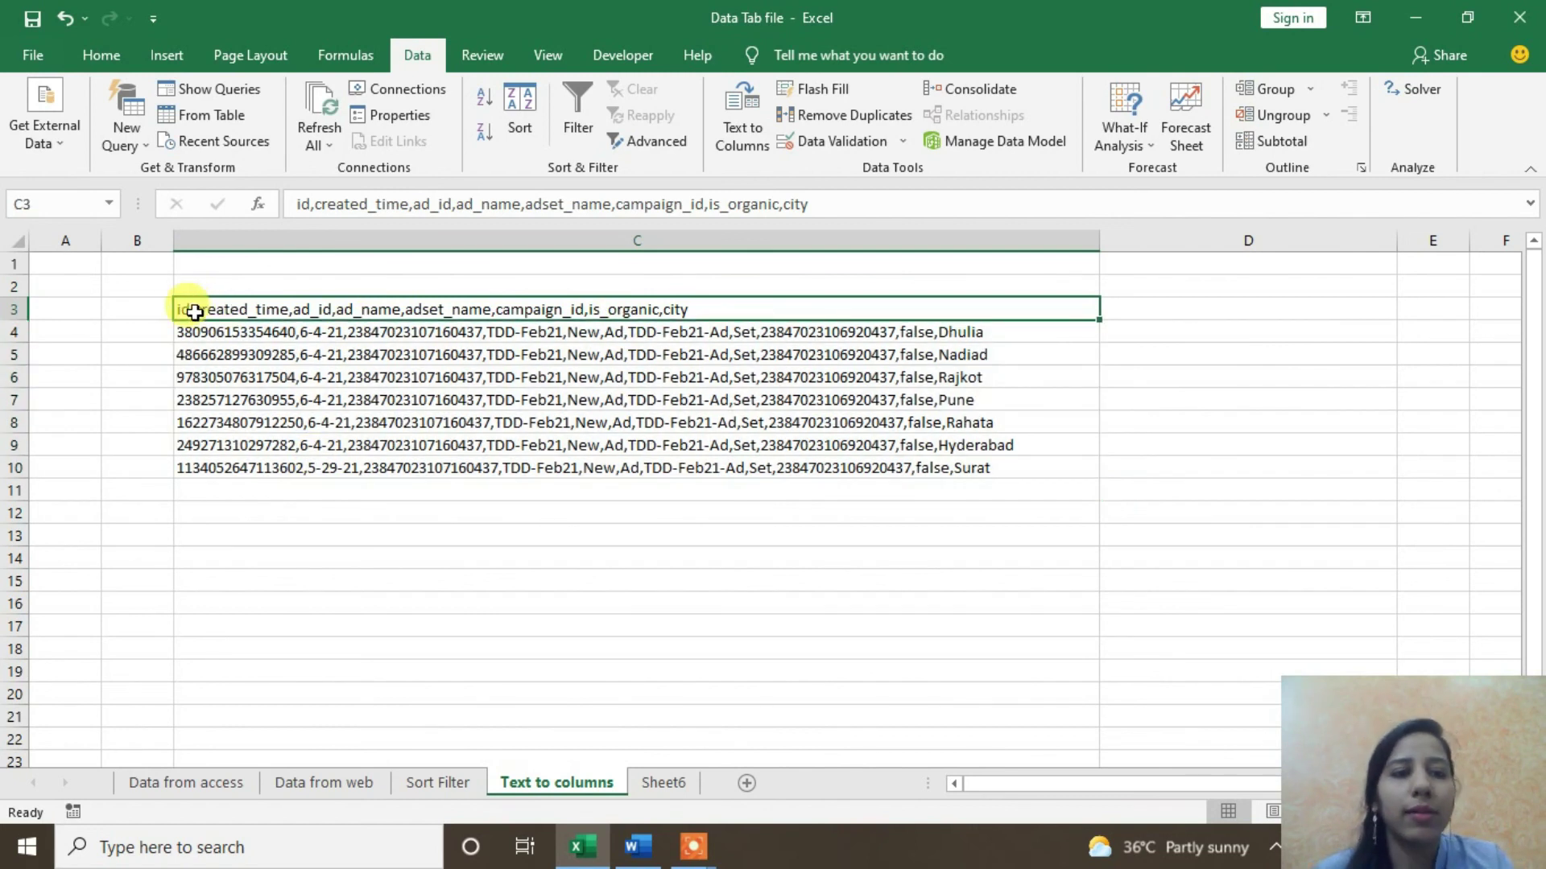
pyautogui.click(554, 396)
pyautogui.moveTo(576, 301); pyautogui.dragTo(580, 465)
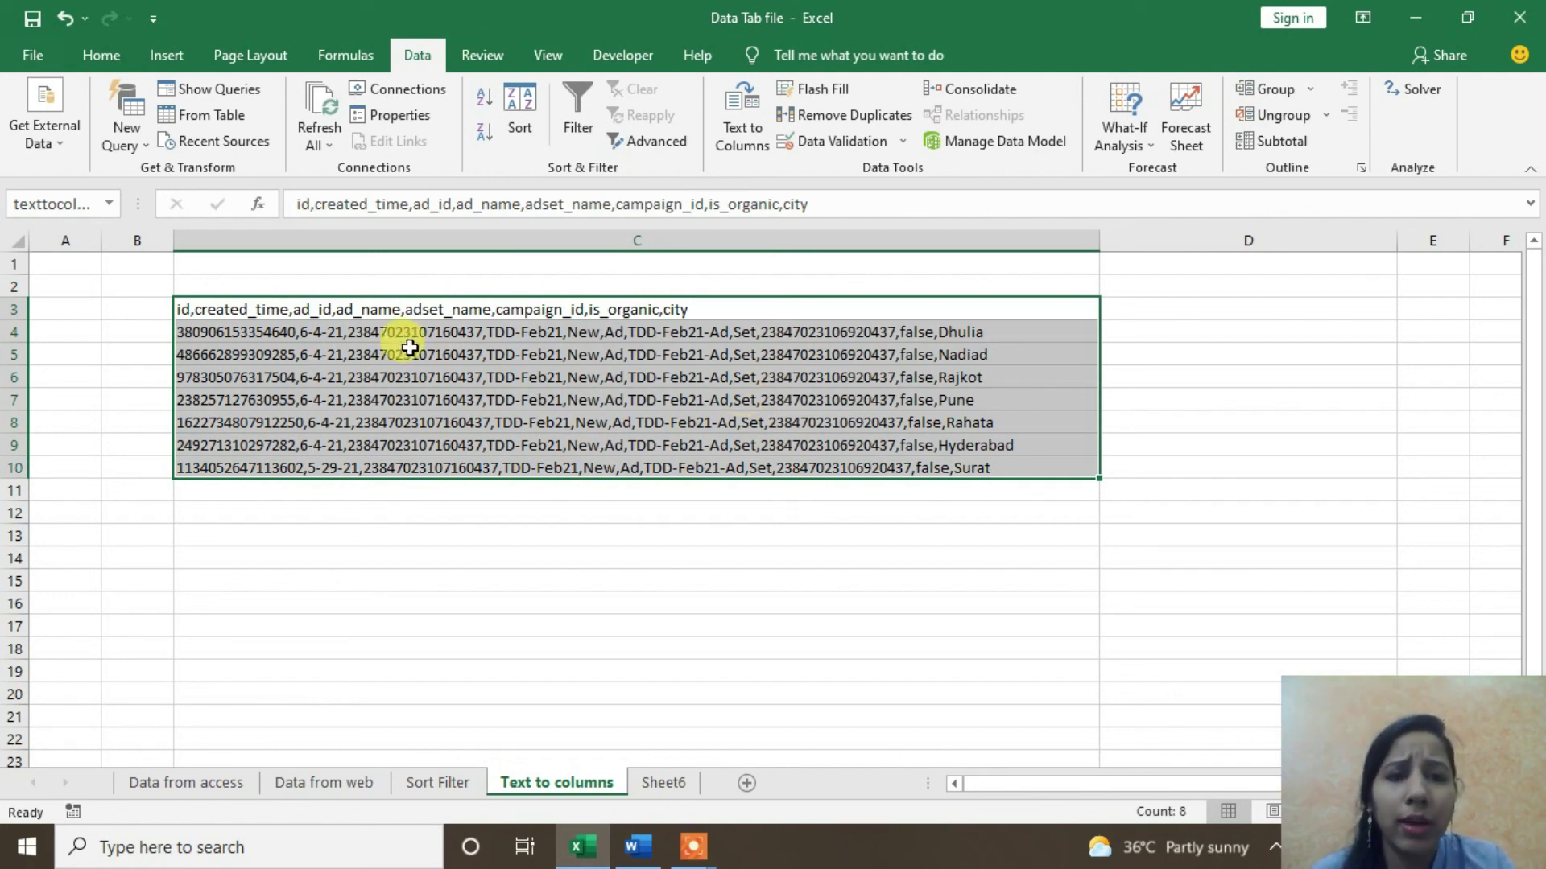
pyautogui.click(604, 326)
# Step: Split C3:C10 with Text to Columns as delimited data, adding Comma to the Tab delimiter and keeping General format and destination C3
pyautogui.moveTo(535, 314); pyautogui.dragTo(525, 462)
pyautogui.click(732, 137)
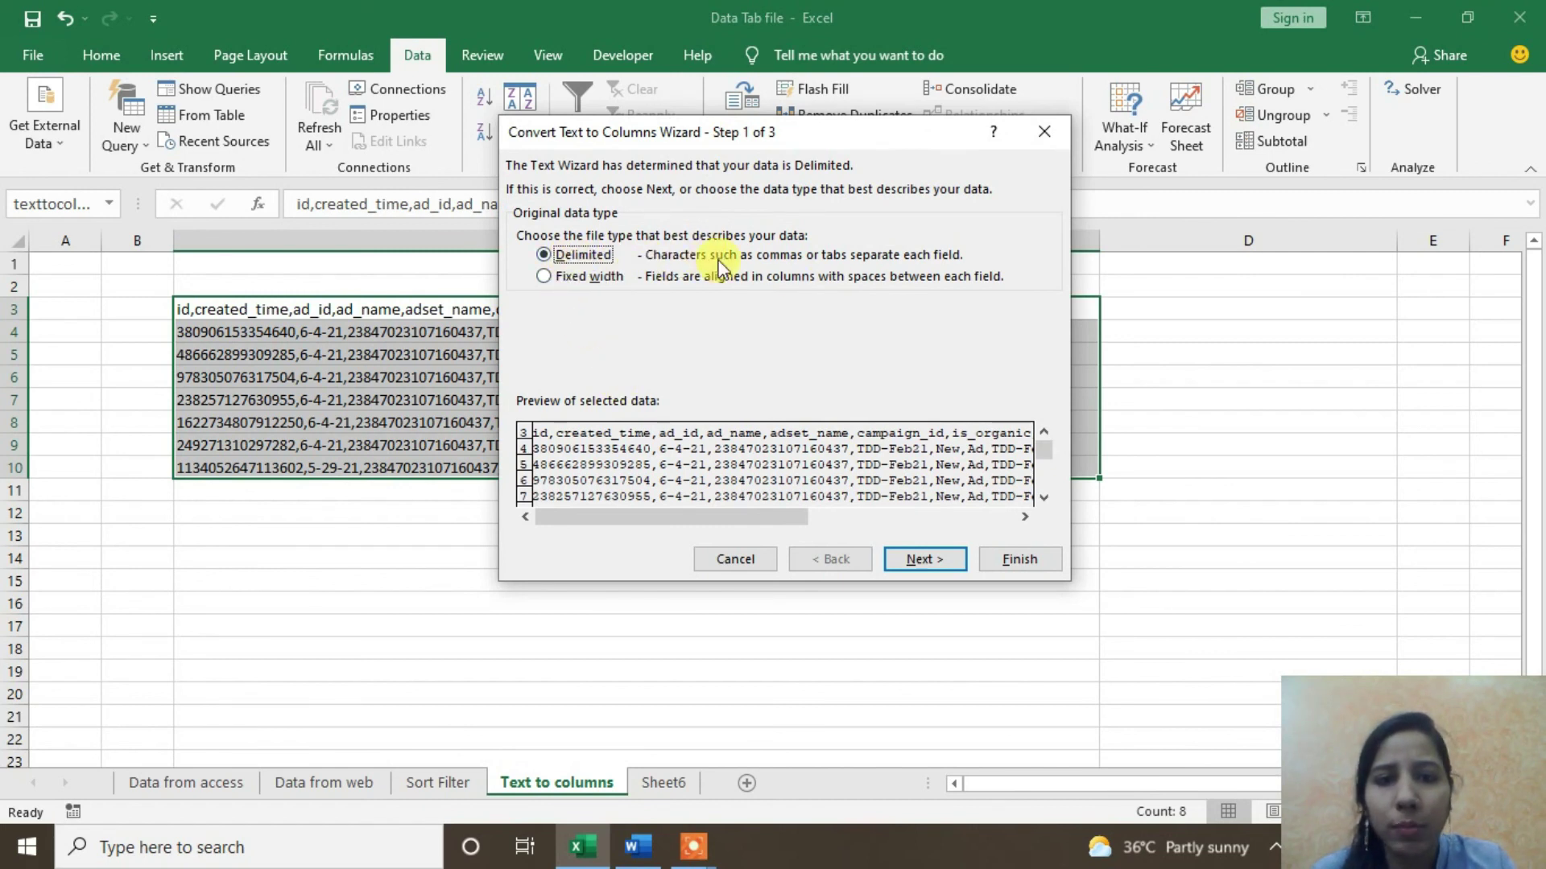
pyautogui.click(922, 561)
pyautogui.click(535, 273)
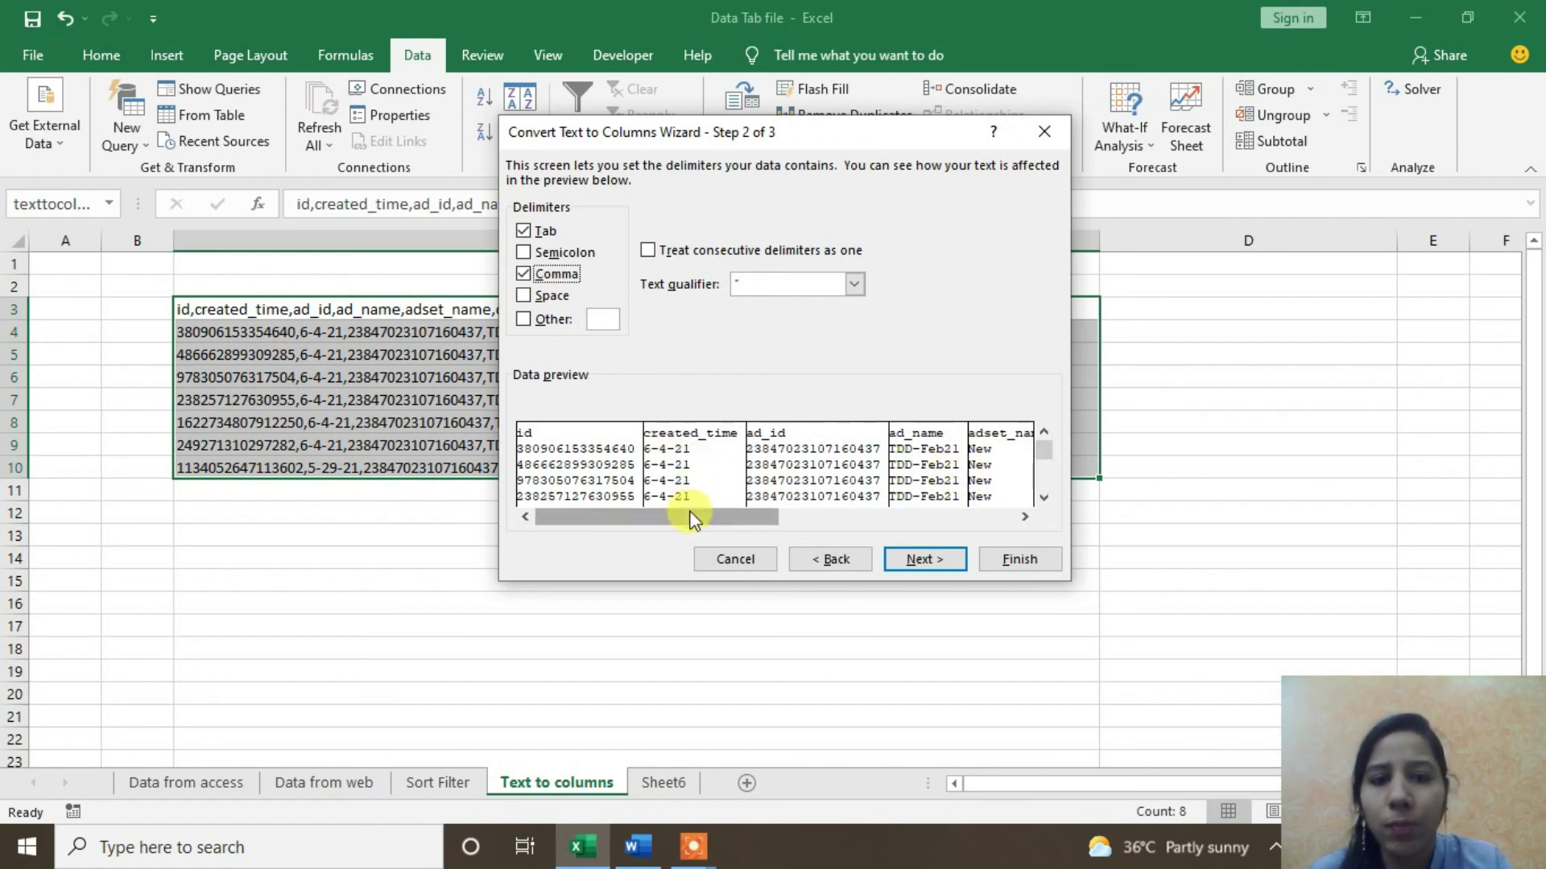
pyautogui.moveTo(716, 519); pyautogui.dragTo(952, 521)
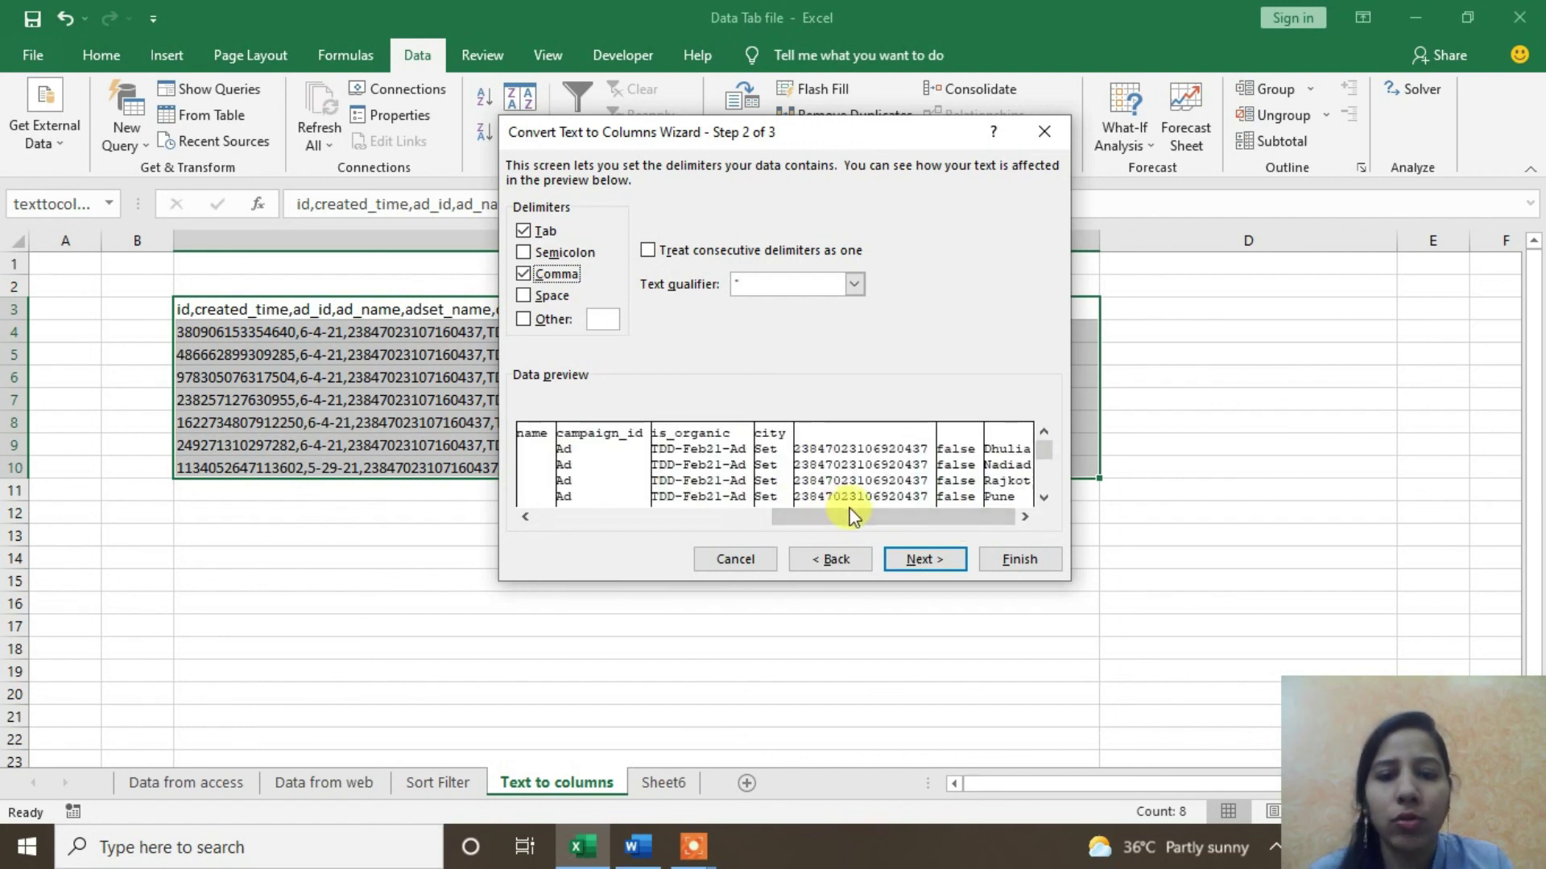
pyautogui.moveTo(846, 511); pyautogui.dragTo(636, 510)
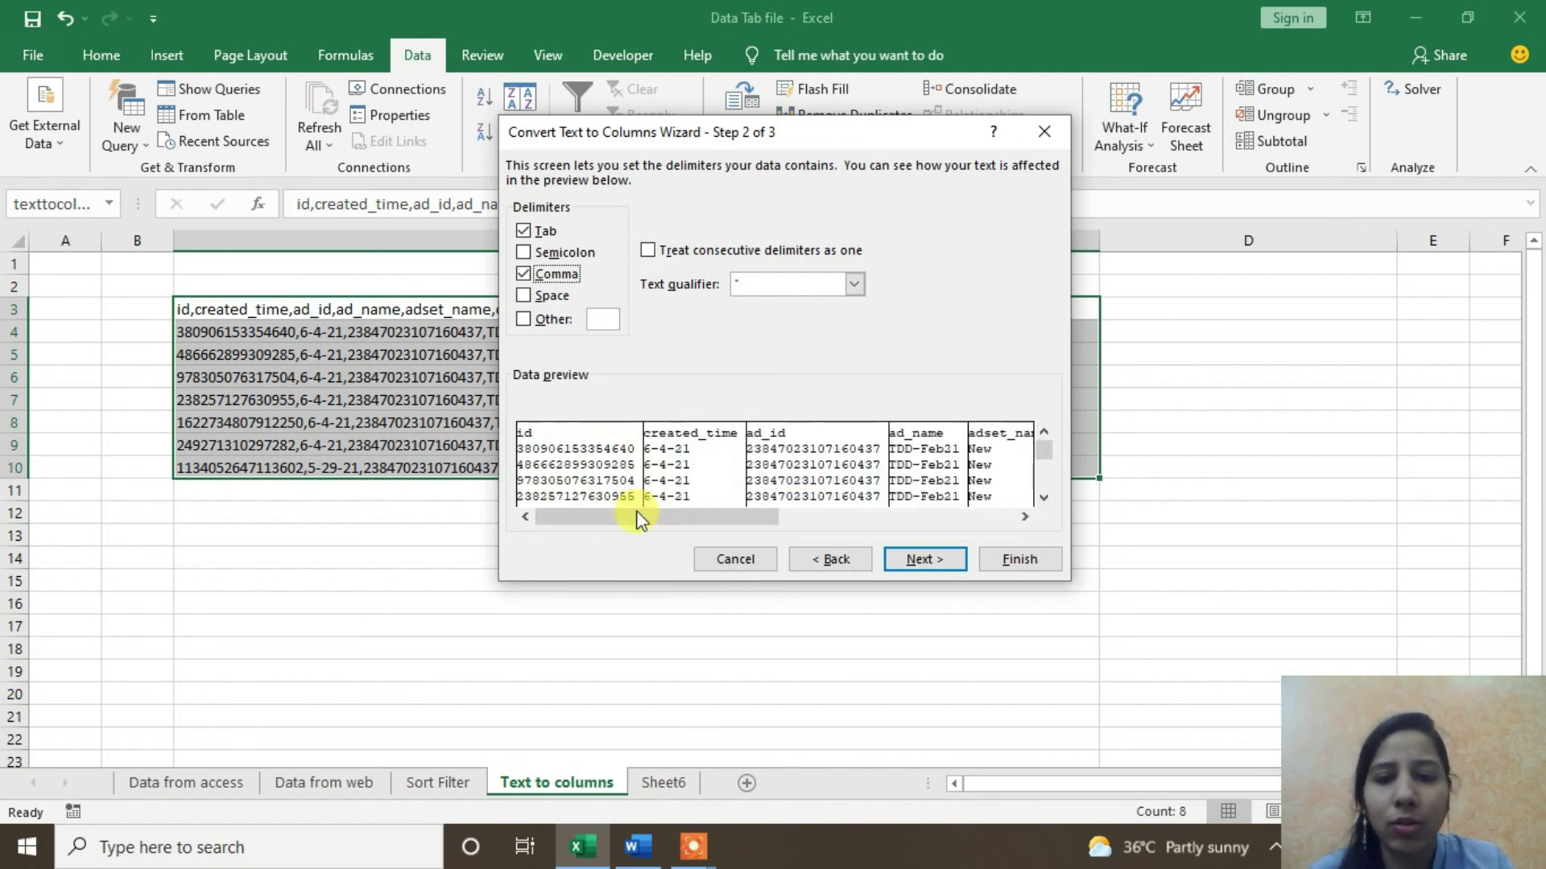
pyautogui.click(931, 563)
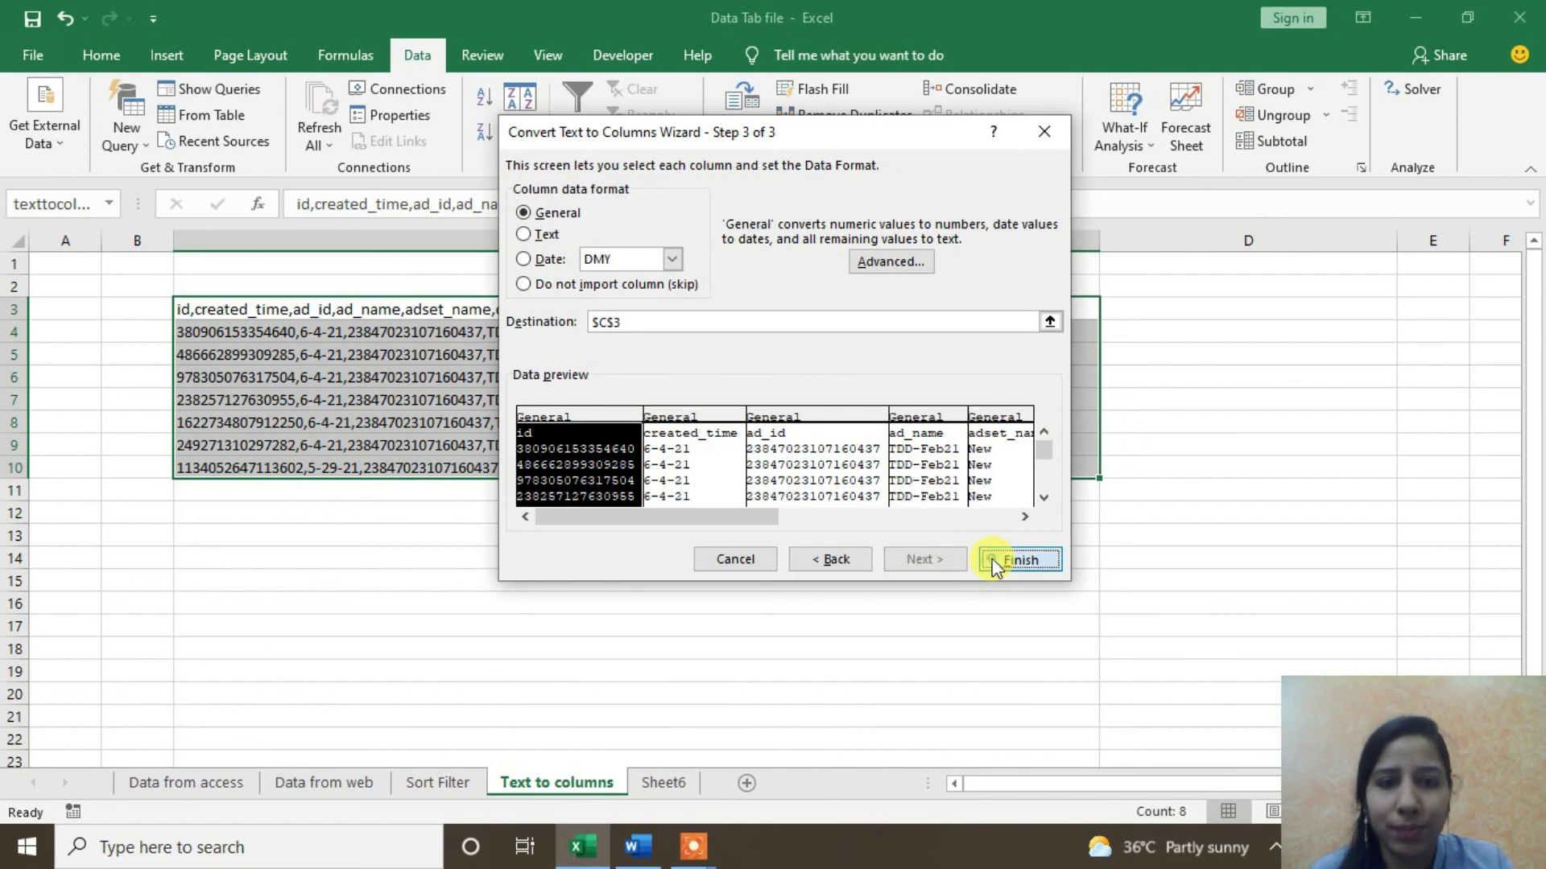
pyautogui.click(1018, 559)
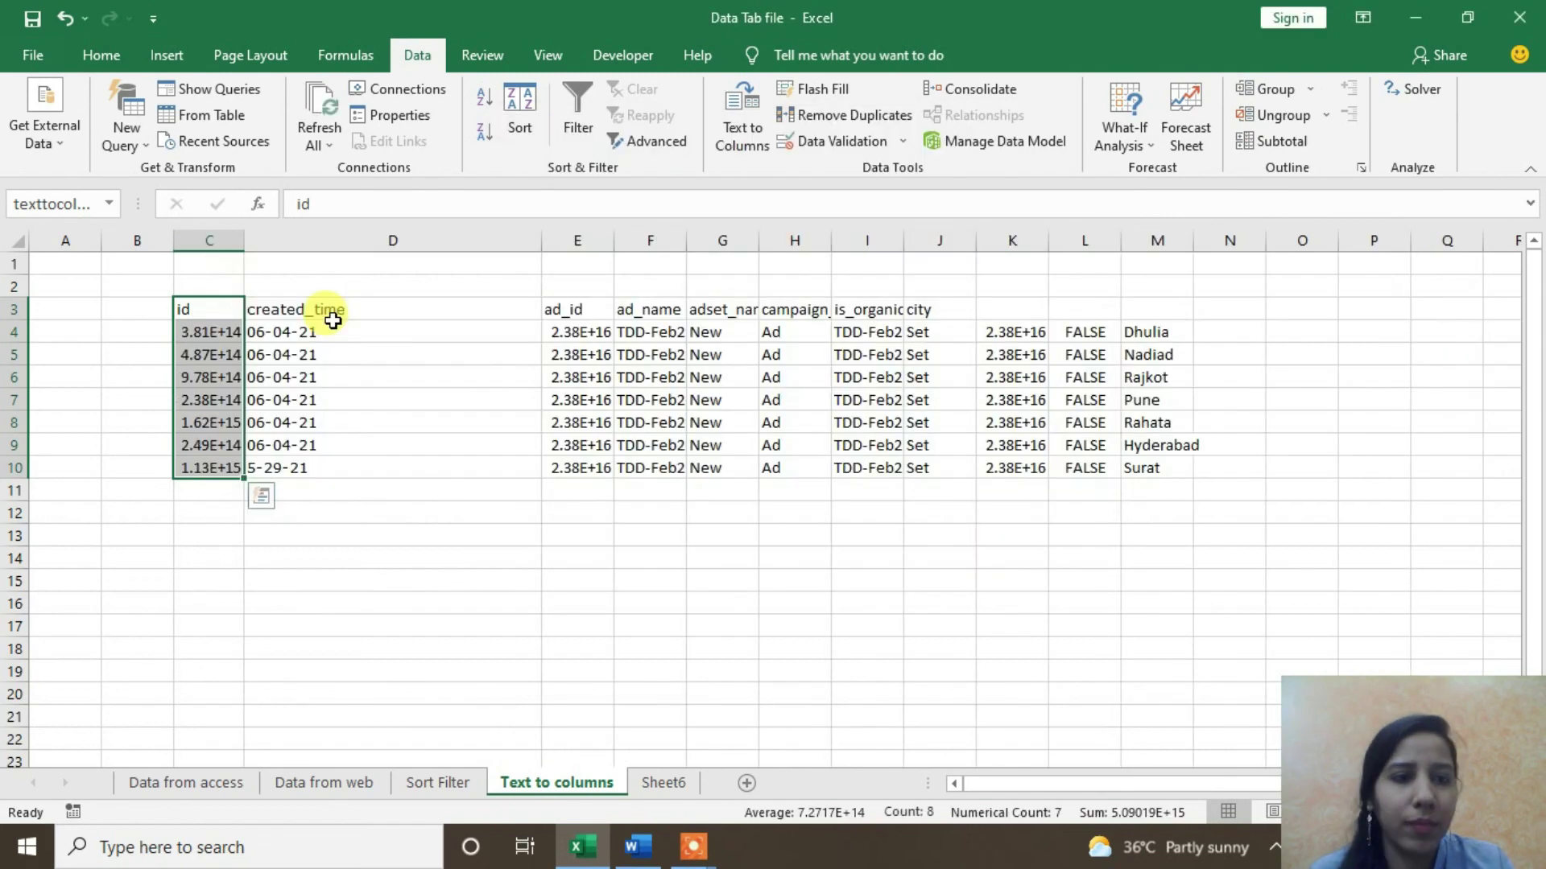
# Step: Widen the adset_name and is_organic columns so their contents fit, and narrow the created_time column
pyautogui.click(473, 558)
pyautogui.click(497, 326)
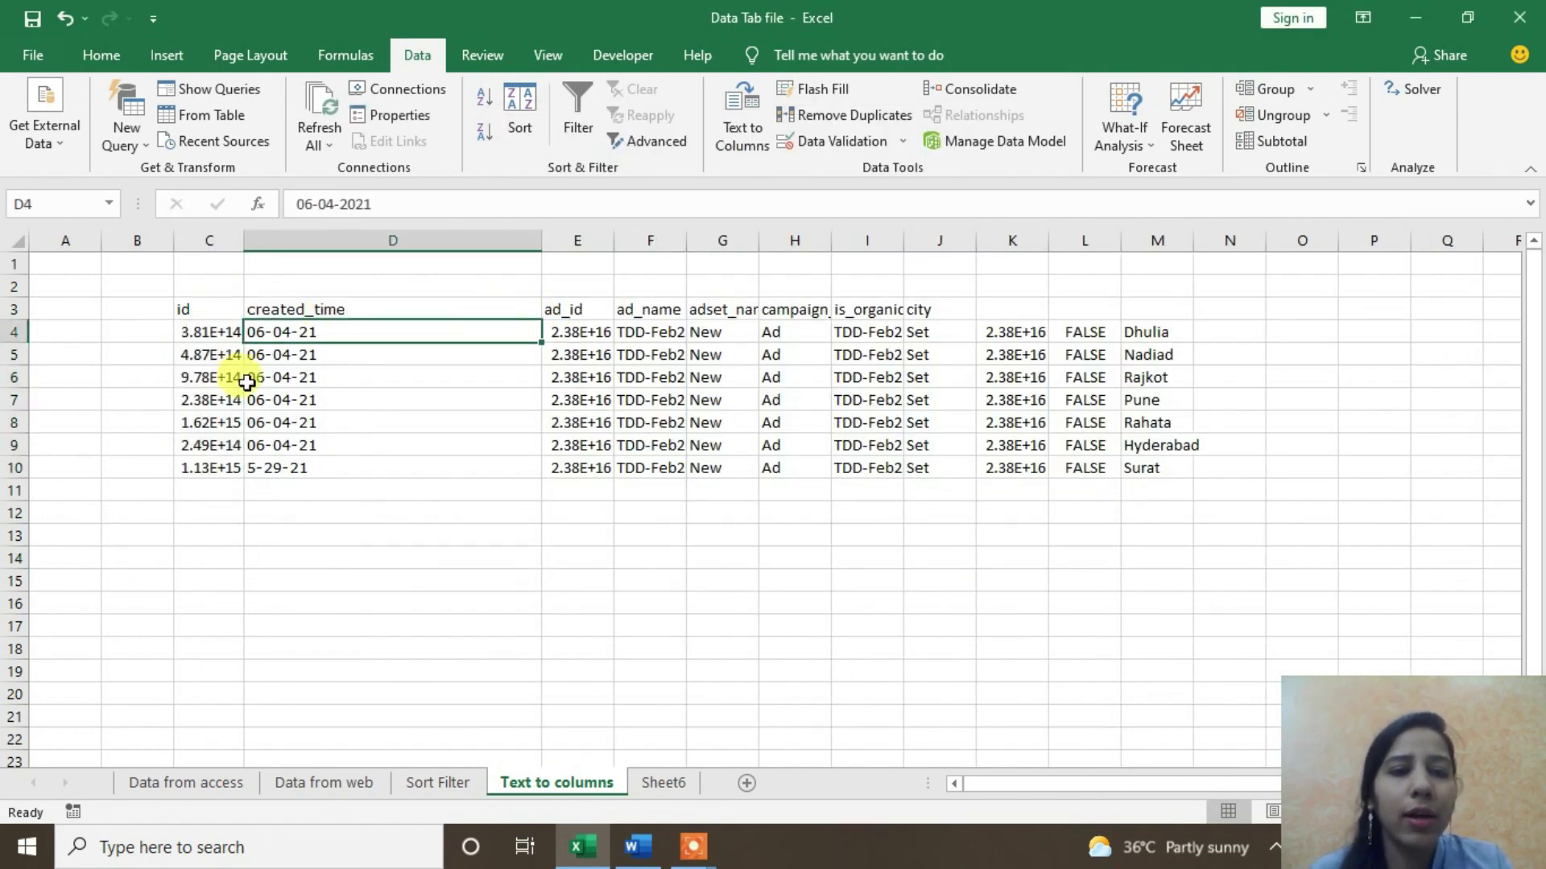
pyautogui.click(362, 309)
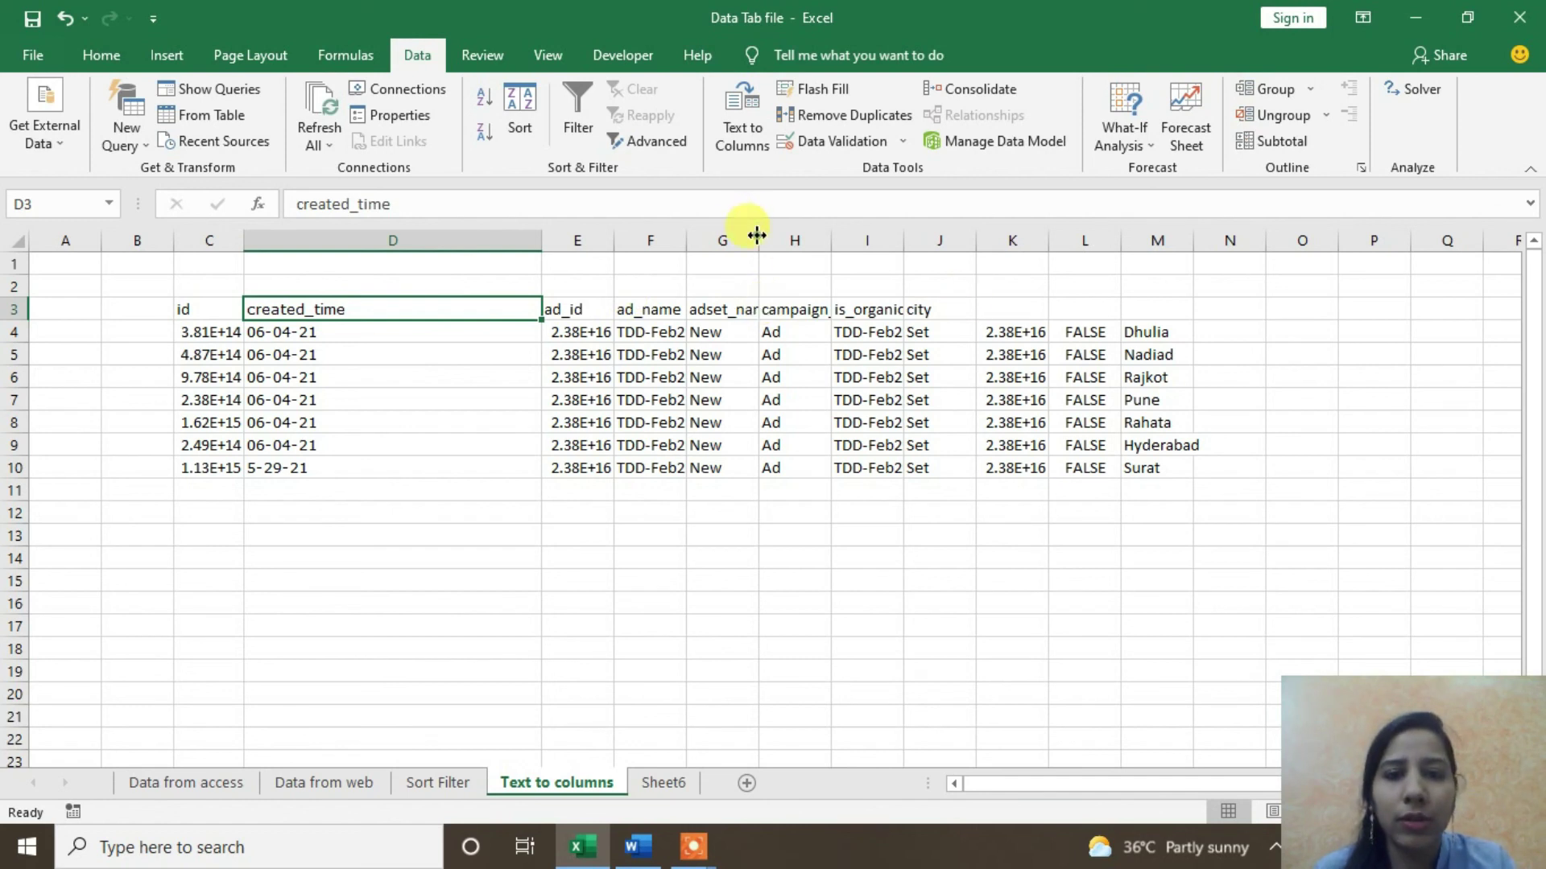
pyautogui.moveTo(757, 234); pyautogui.dragTo(802, 234)
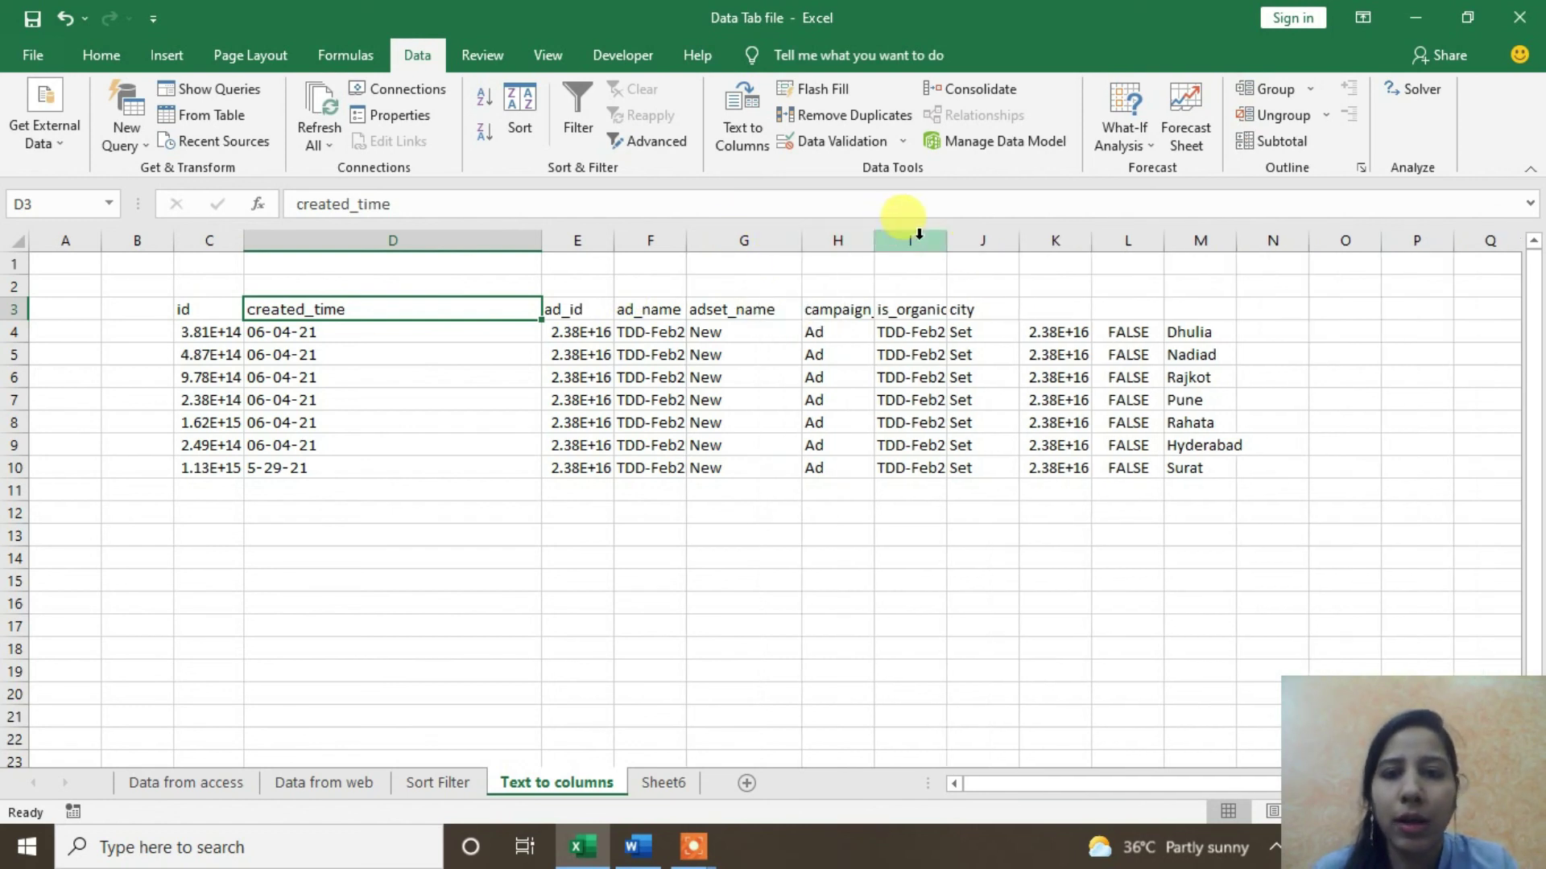
pyautogui.moveTo(944, 240); pyautogui.dragTo(1024, 241)
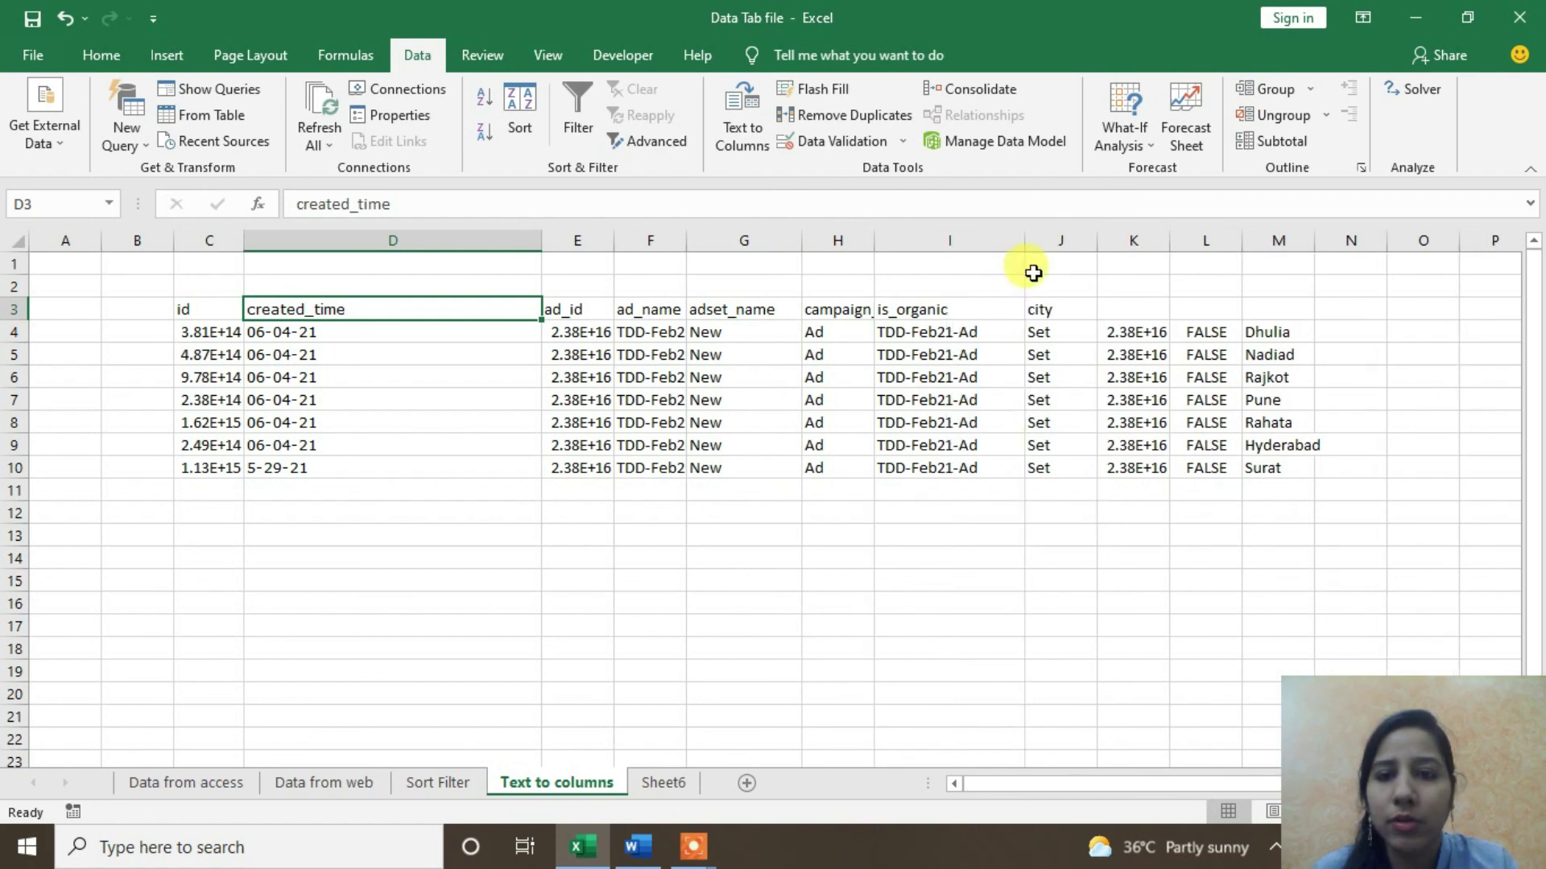
pyautogui.click(1271, 400)
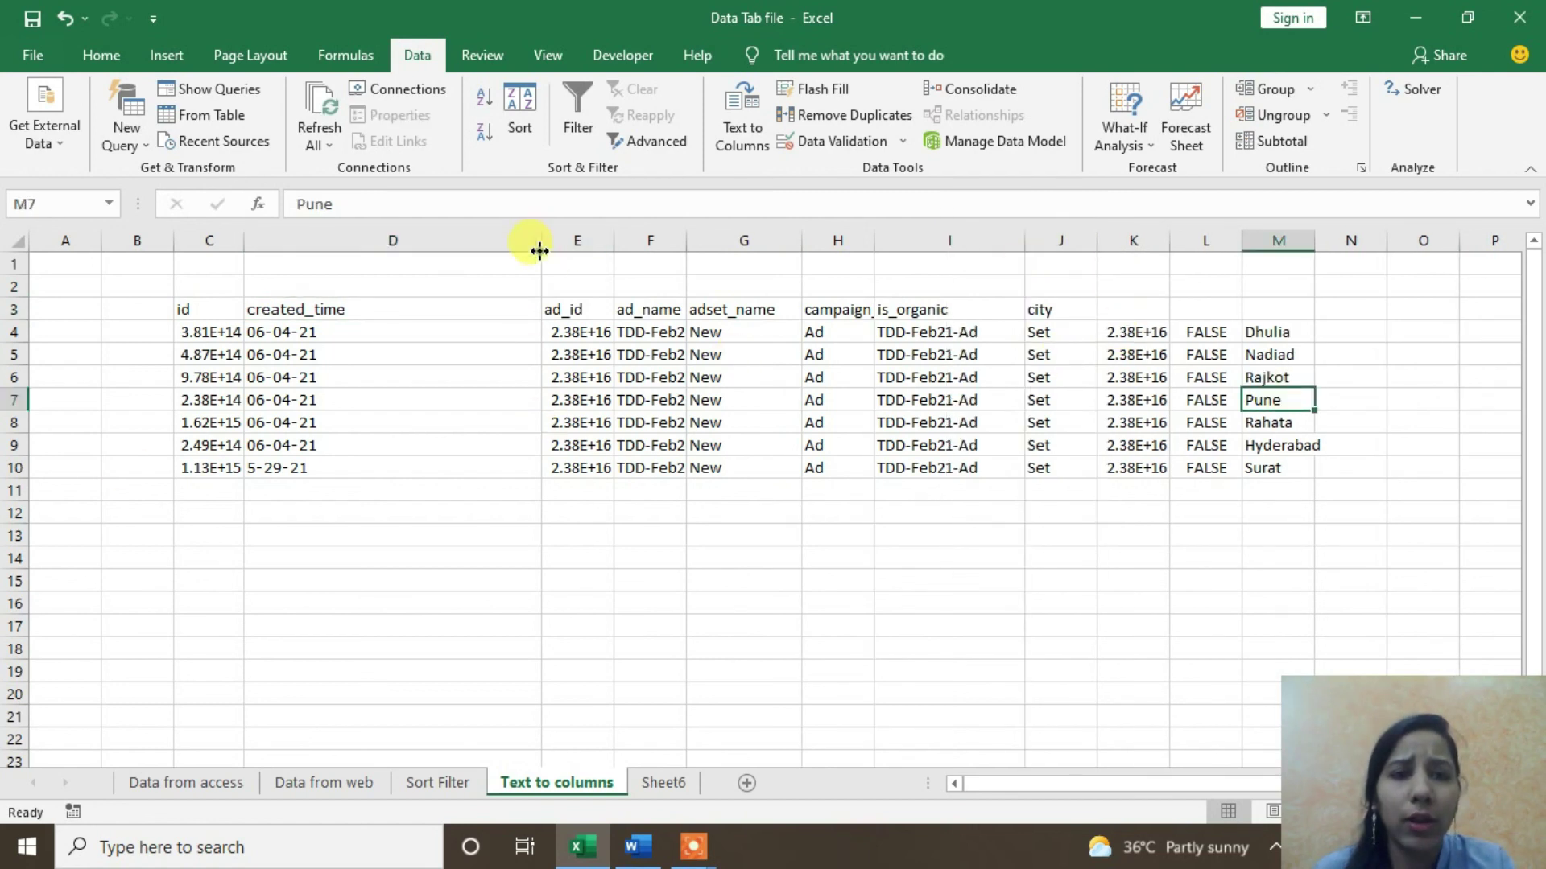
pyautogui.moveTo(540, 251); pyautogui.dragTo(411, 251)
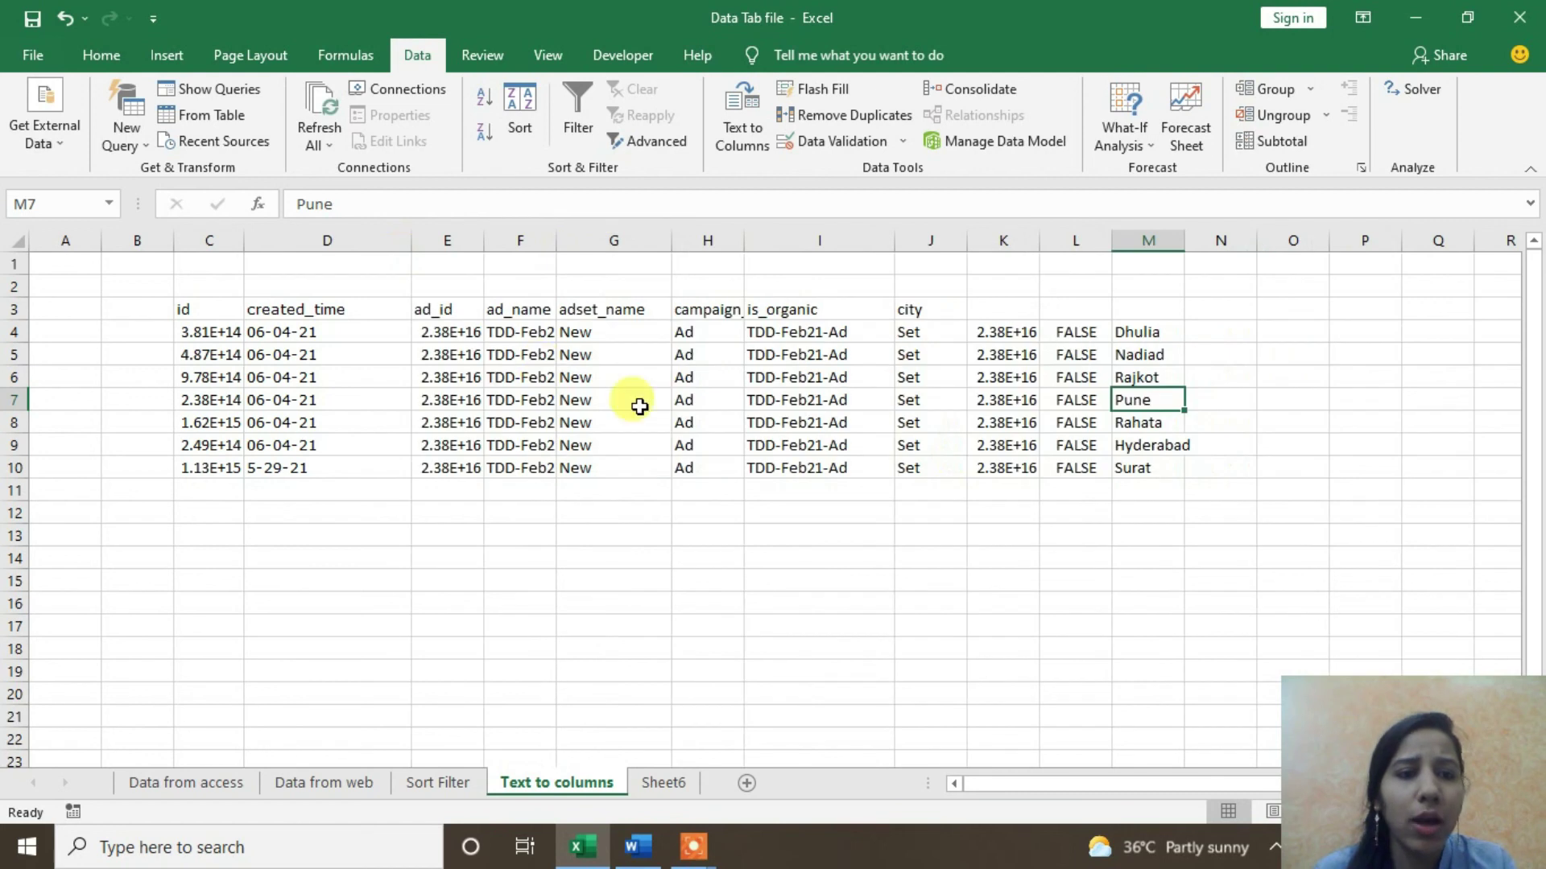
pyautogui.click(409, 483)
pyautogui.click(522, 535)
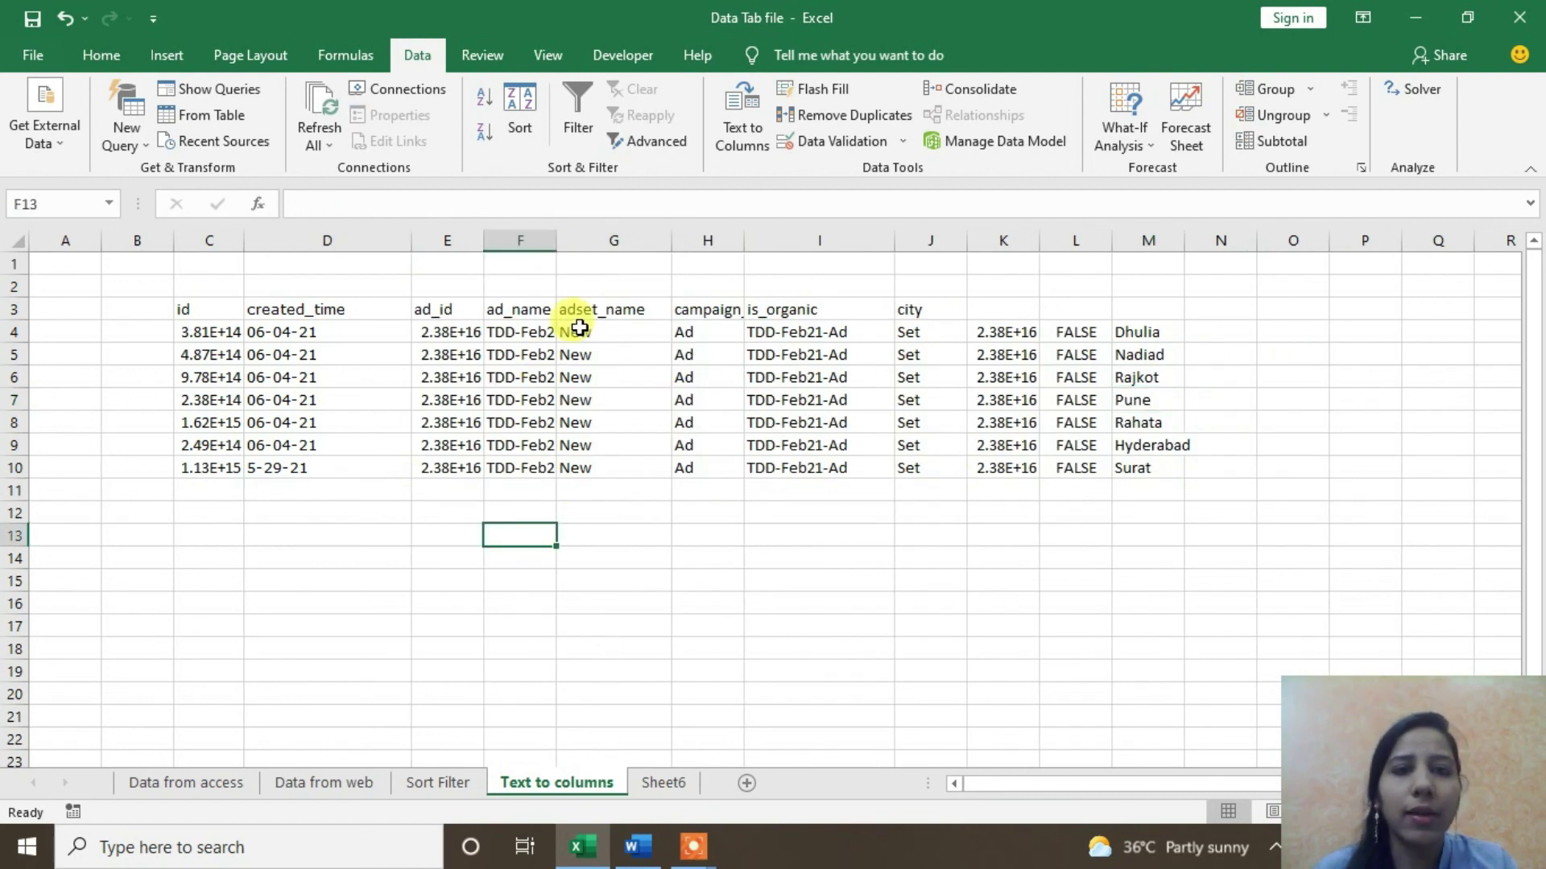